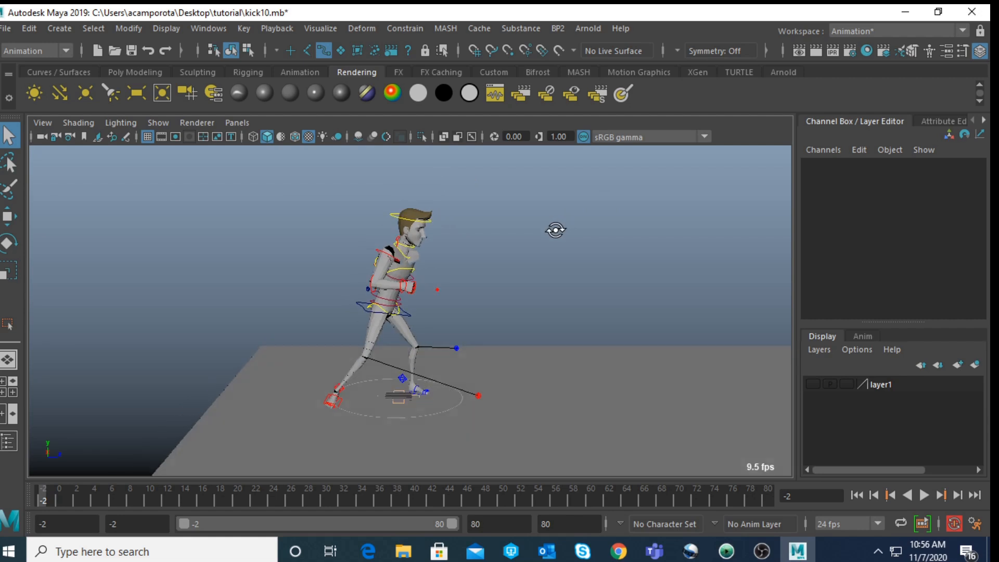
Select the right upper arm control and scrub through the timeline to review the kick animation
{"action": "scroll", "coordinate": [558, 234], "scroll_direction": "down", "scroll_amount": 3}
{"action": "scroll", "coordinate": [558, 234], "scroll_direction": "up", "scroll_amount": 2}
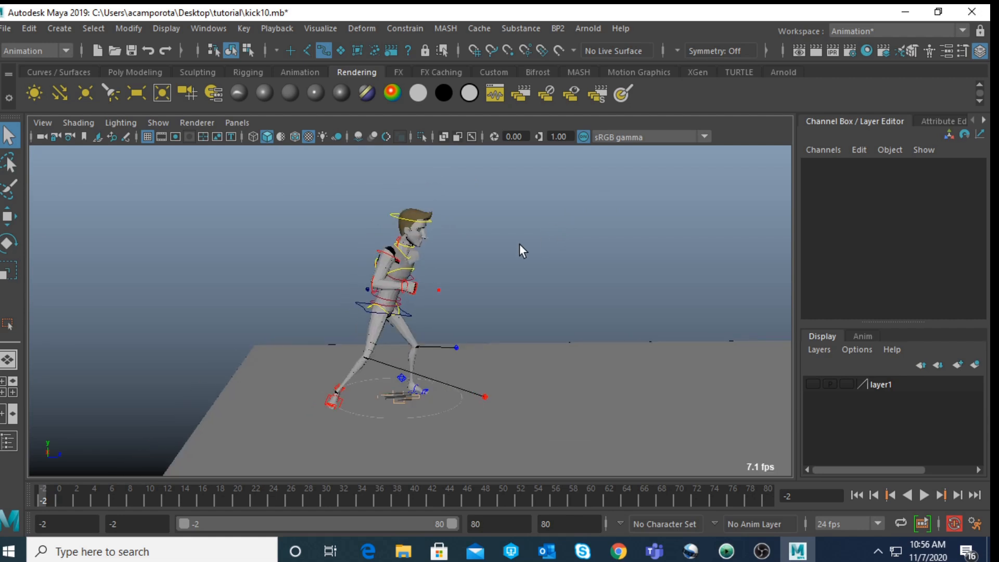
{"action": "left_click", "coordinate": [399, 267]}
{"action": "key", "text": "alt+v"}
{"action": "key", "text": "alt+v"}
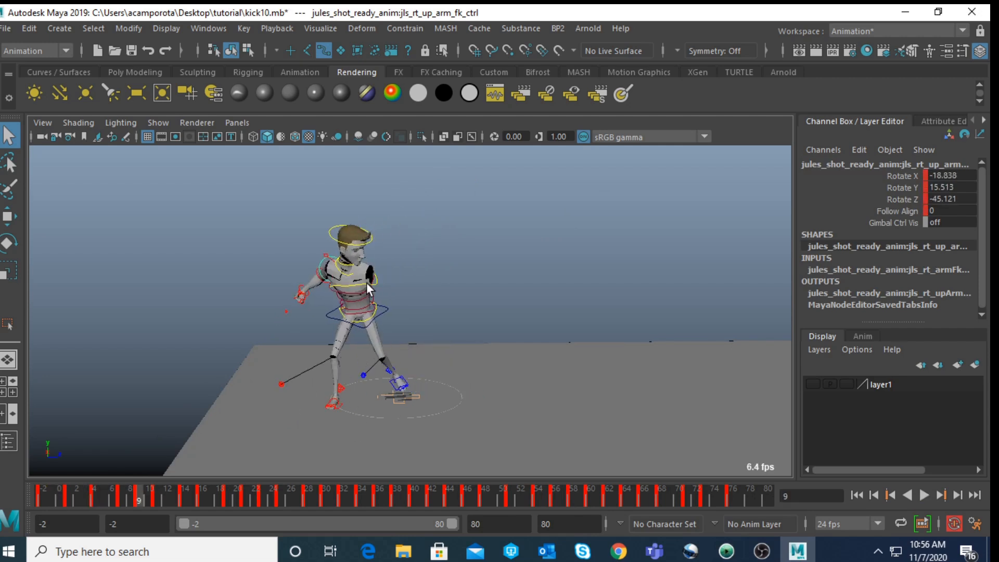
{"action": "left_click_drag", "start_coordinate": [106, 489], "coordinate": [450, 442]}
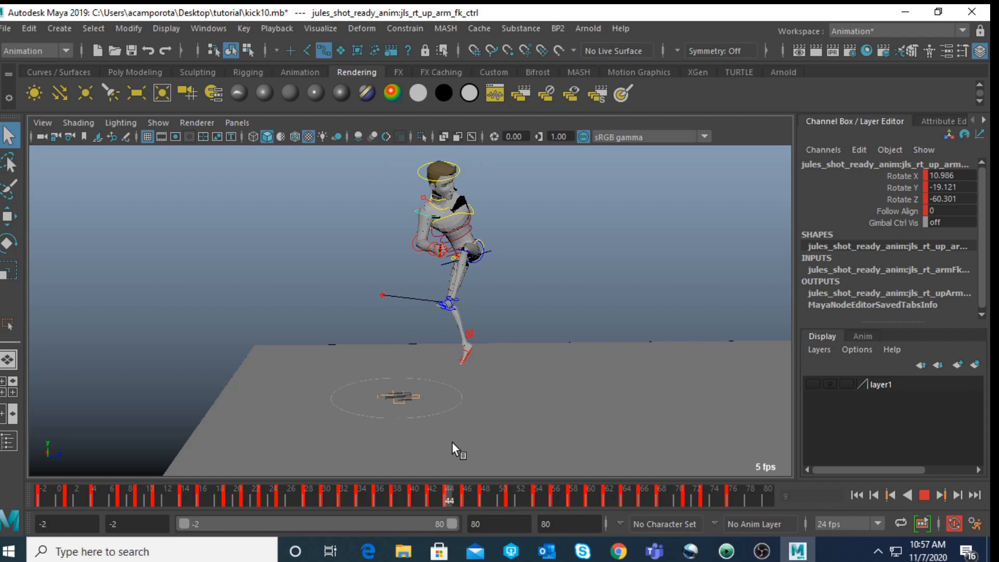
{"action": "left_click_drag", "start_coordinate": [451, 442], "coordinate": [304, 501]}
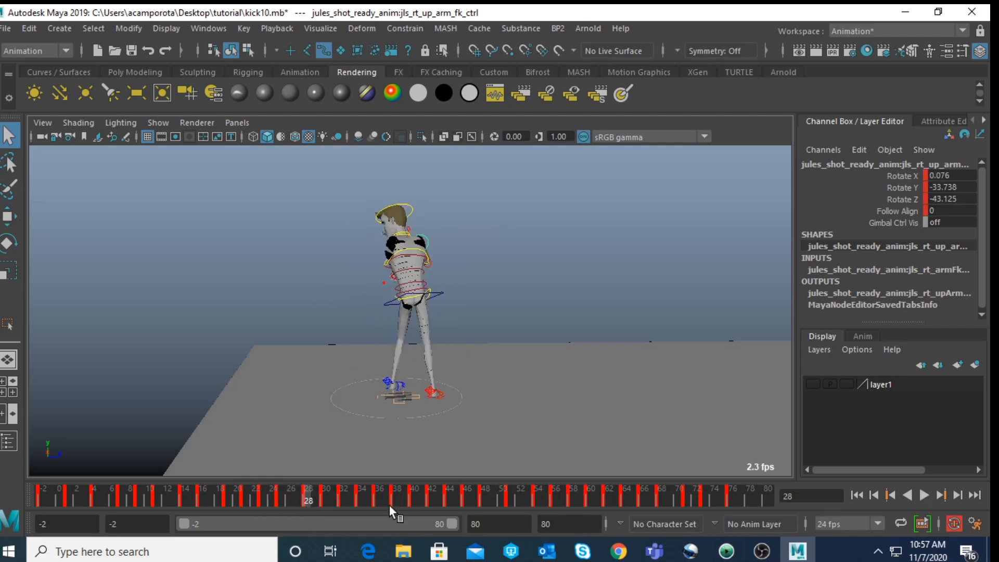
Shorten the playback range to end at frame 28 and go to frame 1
{"action": "left_click_drag", "start_coordinate": [450, 524], "coordinate": [272, 550]}
{"action": "scroll", "coordinate": [411, 412], "scroll_direction": "up", "scroll_amount": 3}
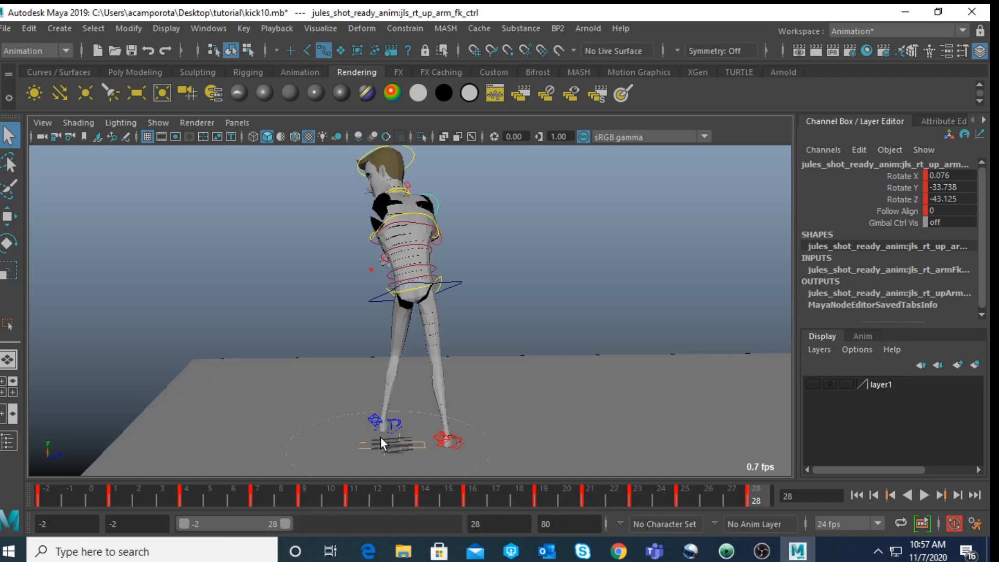
{"action": "key", "text": "alt+v"}
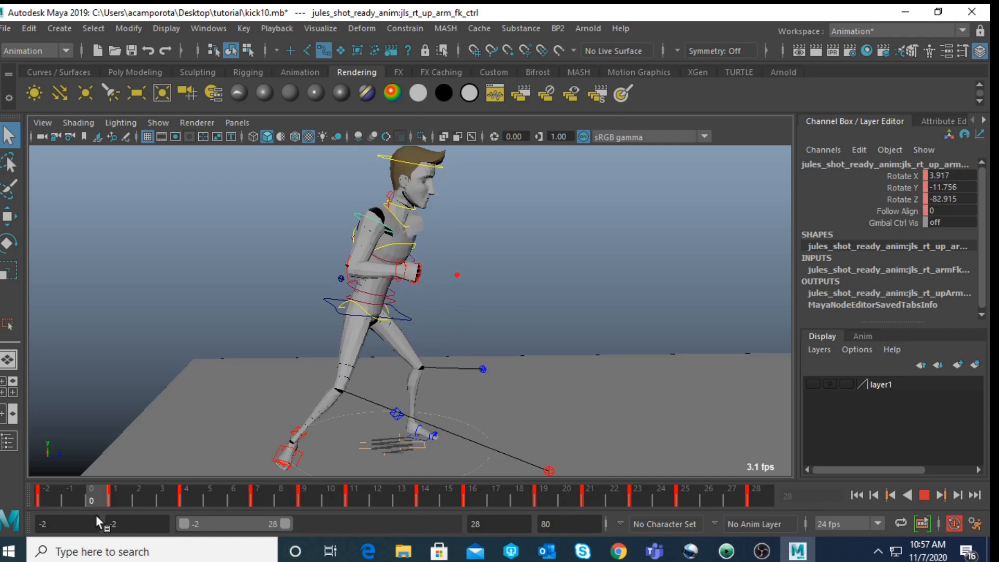
{"action": "left_click_drag", "start_coordinate": [193, 508], "coordinate": [118, 512]}
{"action": "left_click", "coordinate": [475, 223]}
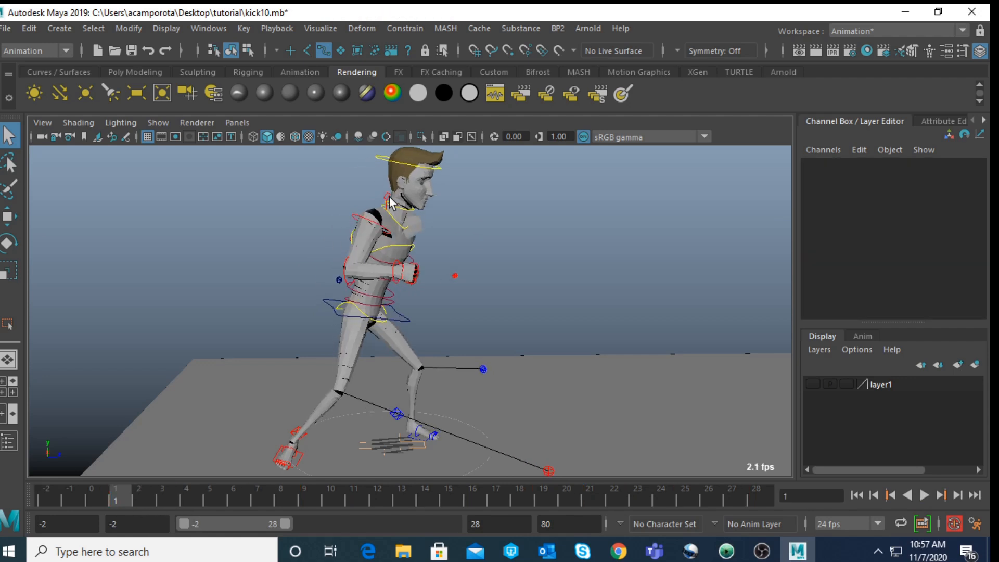
At frame 1, rotate the right clavicle control slightly and swing the right upper arm to about -19.4 in Rotate Y
{"action": "left_click", "coordinate": [389, 200]}
{"action": "key", "text": "e"}
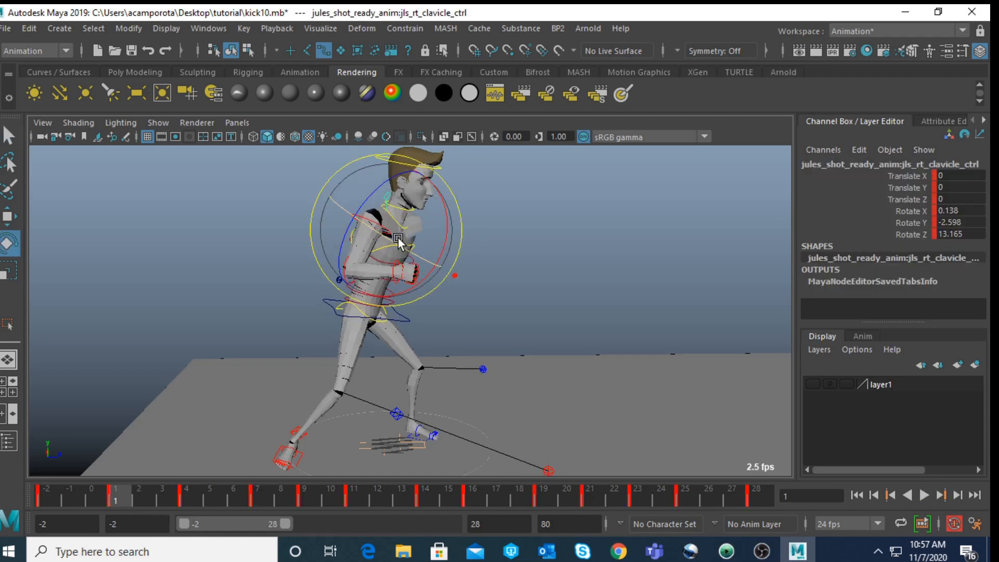
{"action": "left_click_drag", "start_coordinate": [397, 249], "coordinate": [371, 200]}
{"action": "left_click", "coordinate": [523, 203]}
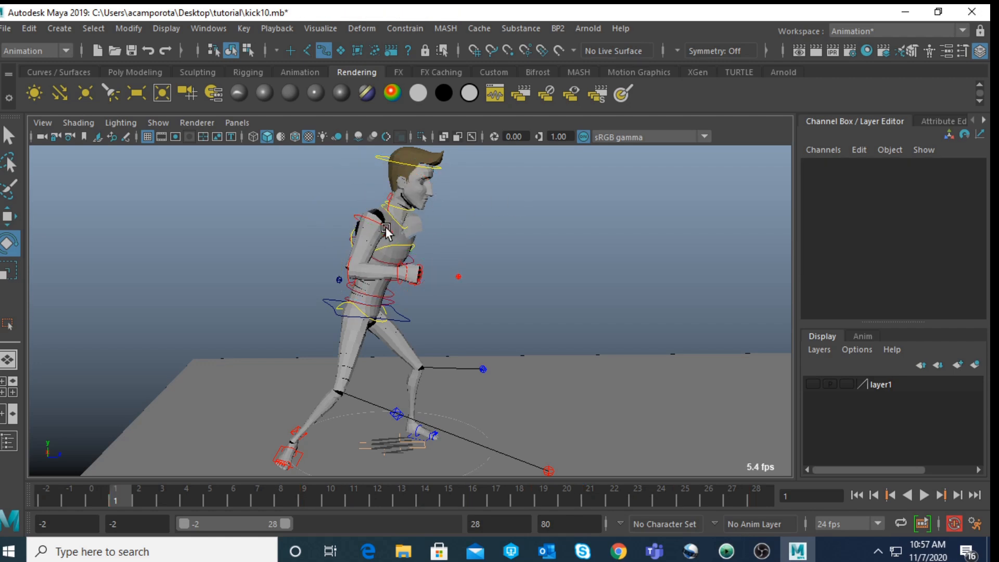
{"action": "left_click", "coordinate": [388, 232]}
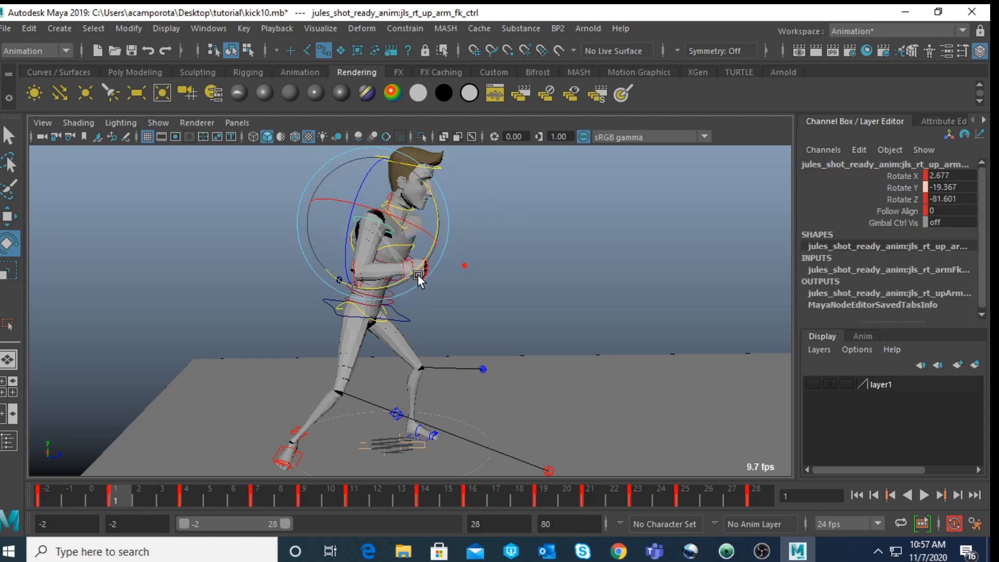
{"action": "left_click", "coordinate": [492, 252]}
Rotate the right elbow control at frame 1 to raise the forearm slightly, and scrub to frame 2 to check the motion
{"action": "left_click", "coordinate": [414, 304]}
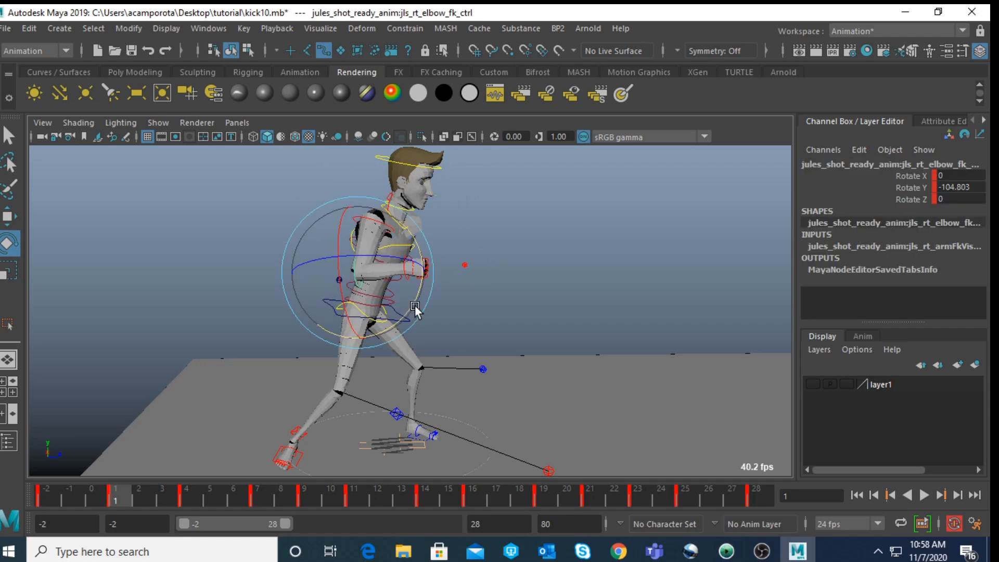
{"action": "left_click_drag", "start_coordinate": [416, 304], "coordinate": [454, 302]}
{"action": "left_click", "coordinate": [497, 266]}
{"action": "left_click", "coordinate": [409, 278]}
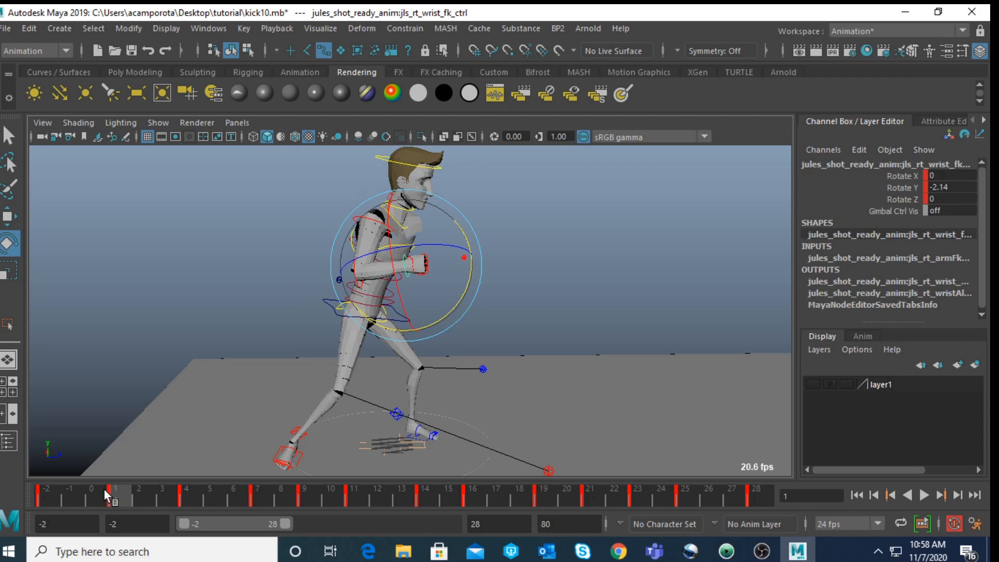
{"action": "key", "text": "alt+v"}
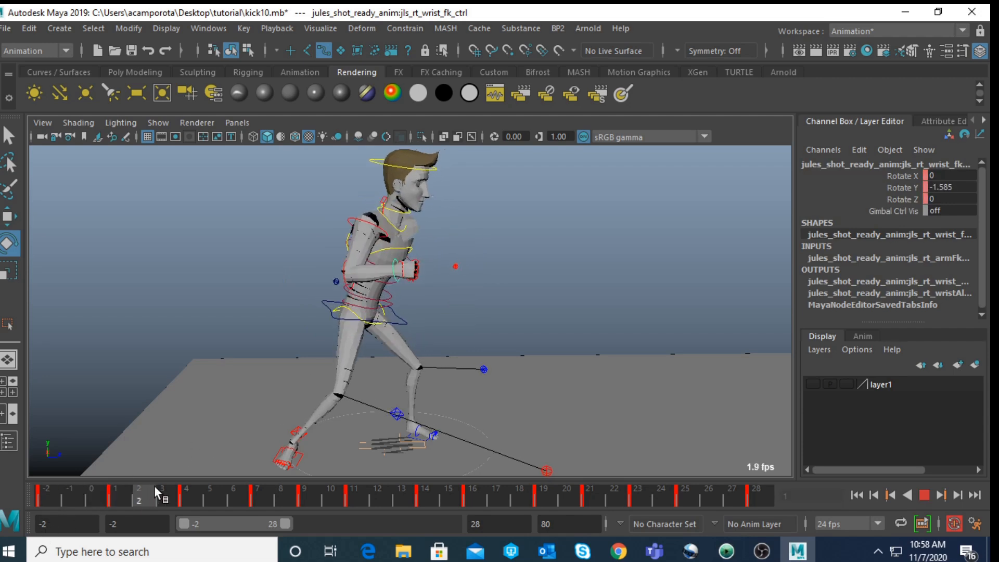
{"action": "key", "text": "alt+v"}
{"action": "key", "text": "q"}
{"action": "scroll", "coordinate": [429, 286], "scroll_direction": "up", "scroll_amount": 3}
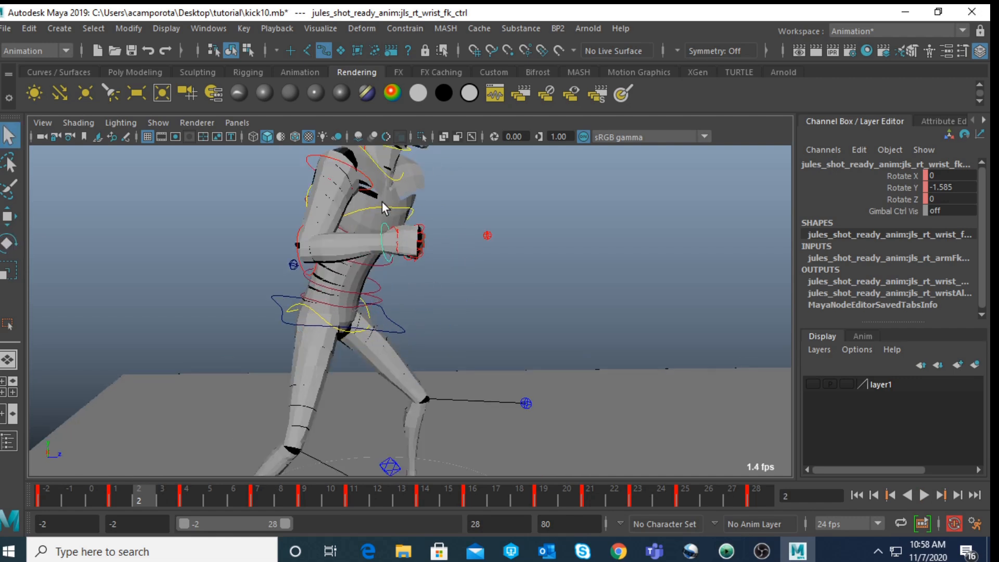
{"action": "left_click", "coordinate": [302, 267]}
{"action": "middle_click_drag", "start_coordinate": [363, 224], "coordinate": [374, 197], "text": "alt"}
{"action": "left_click", "coordinate": [379, 214]}
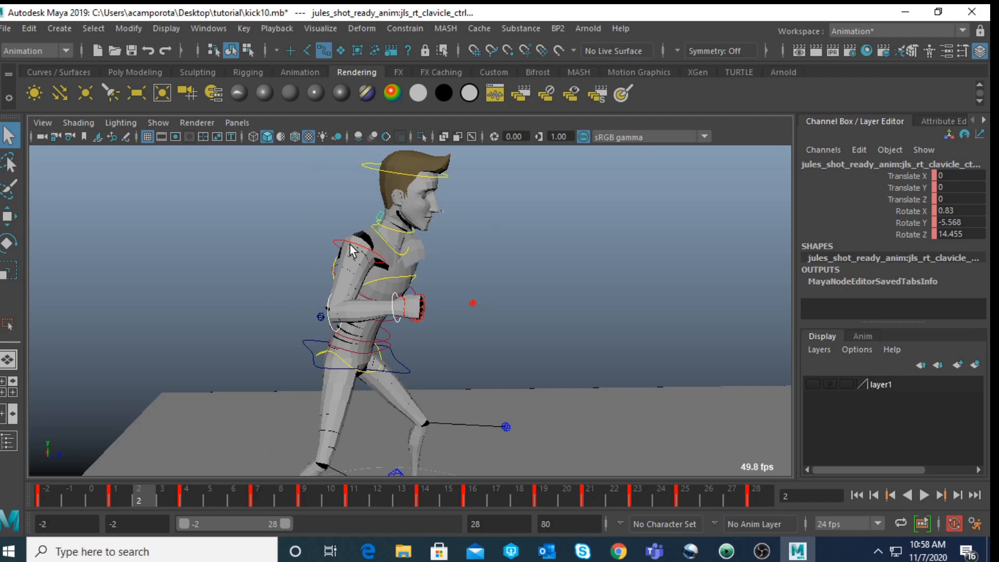
{"action": "left_click", "coordinate": [349, 250]}
{"action": "left_click_drag", "start_coordinate": [475, 319], "coordinate": [473, 331]}
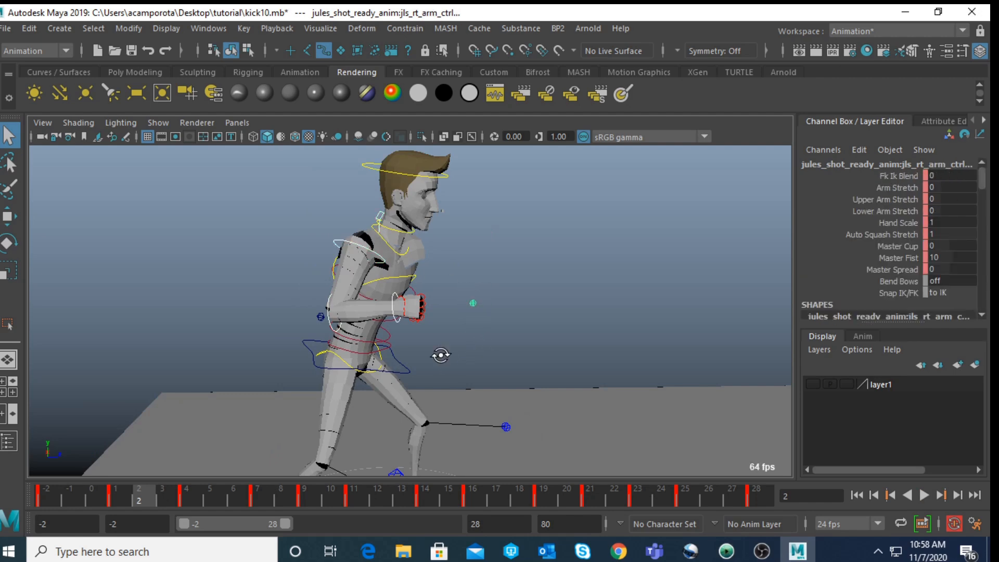
Select all right arm controls together: the hand and wrist controls, elbow, upper arm and clavicle
{"action": "scroll", "coordinate": [470, 348], "scroll_direction": "up", "scroll_amount": 5}
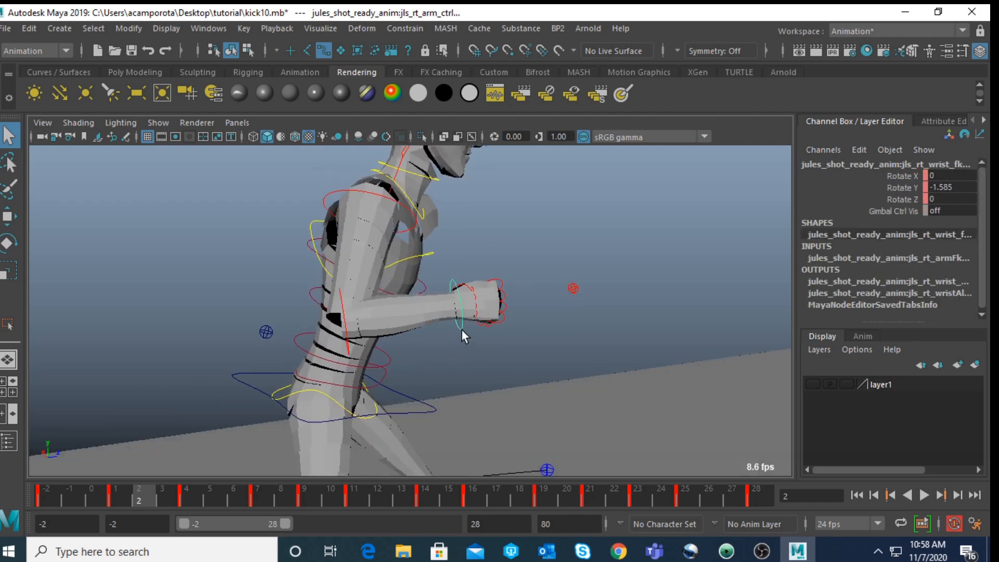
{"action": "left_click", "coordinate": [446, 267]}
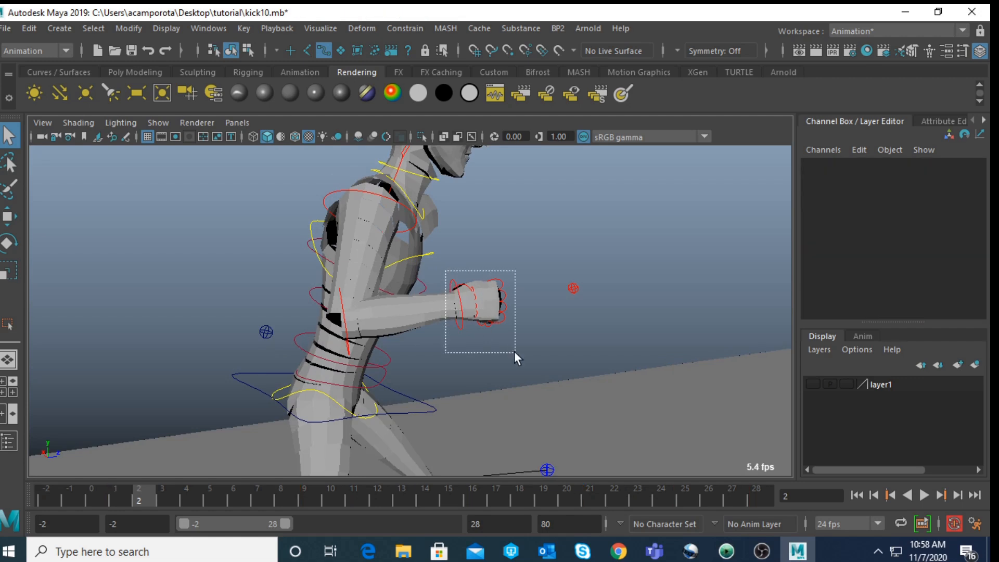
{"action": "left_click_drag", "start_coordinate": [514, 351], "coordinate": [515, 352]}
{"action": "left_click", "coordinate": [345, 351], "text": "shift"}
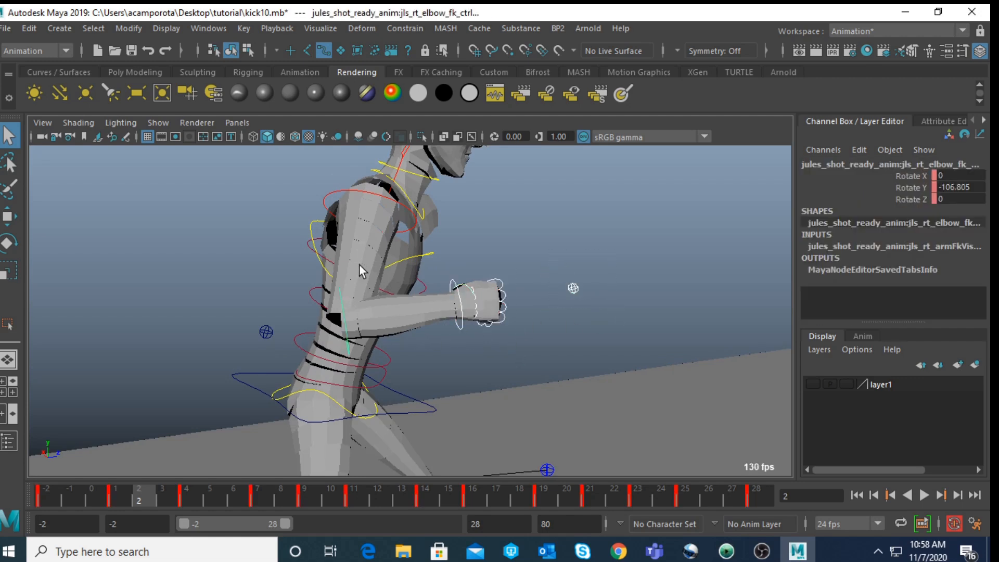
{"action": "left_click", "coordinate": [351, 189], "text": "shift"}
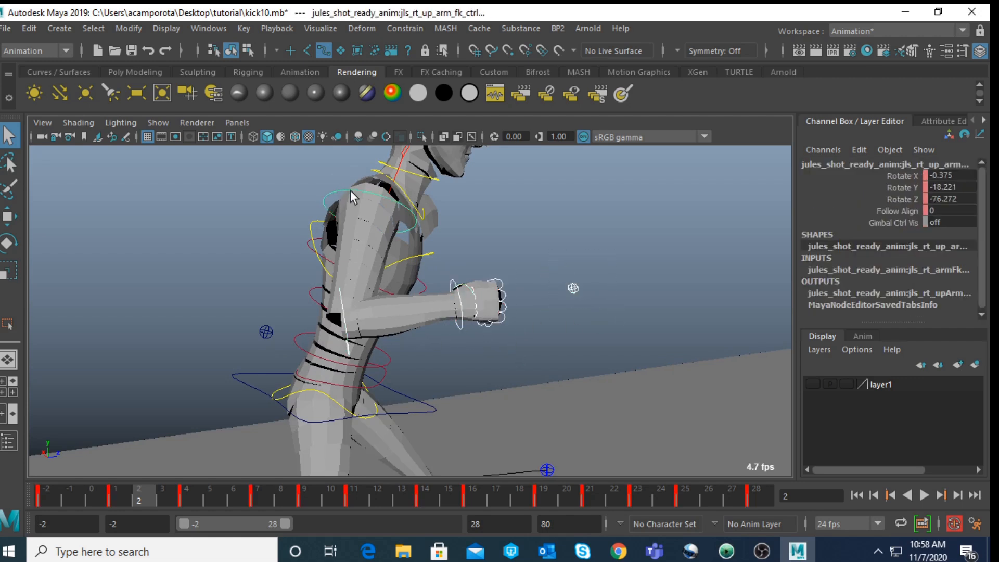
{"action": "left_click", "coordinate": [415, 153], "text": "shift"}
{"action": "scroll", "coordinate": [406, 260], "scroll_direction": "down", "scroll_amount": 3}
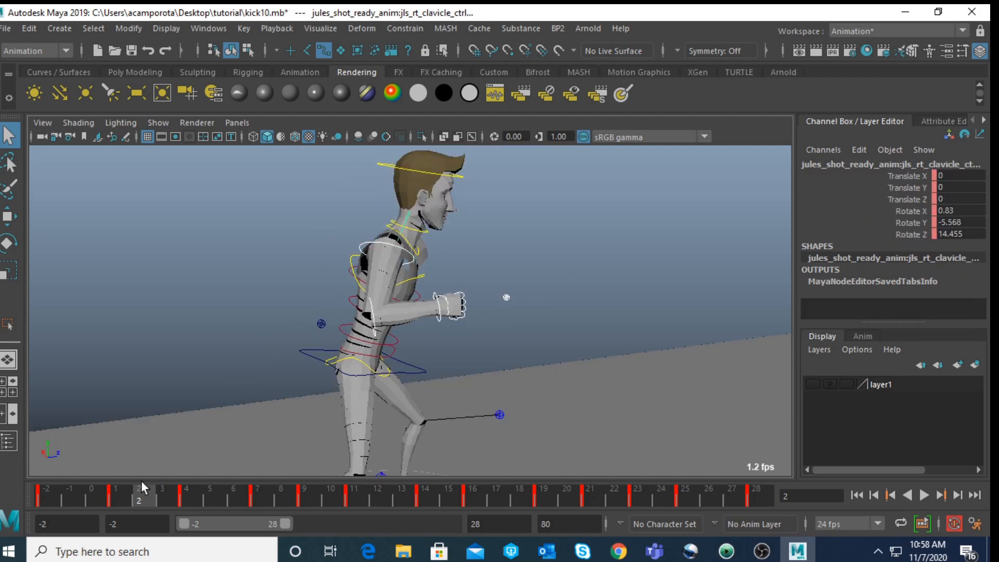
Move the selected right arm controls' key from frame 1 to frame 2
{"action": "left_click", "coordinate": [123, 496], "text": "shift"}
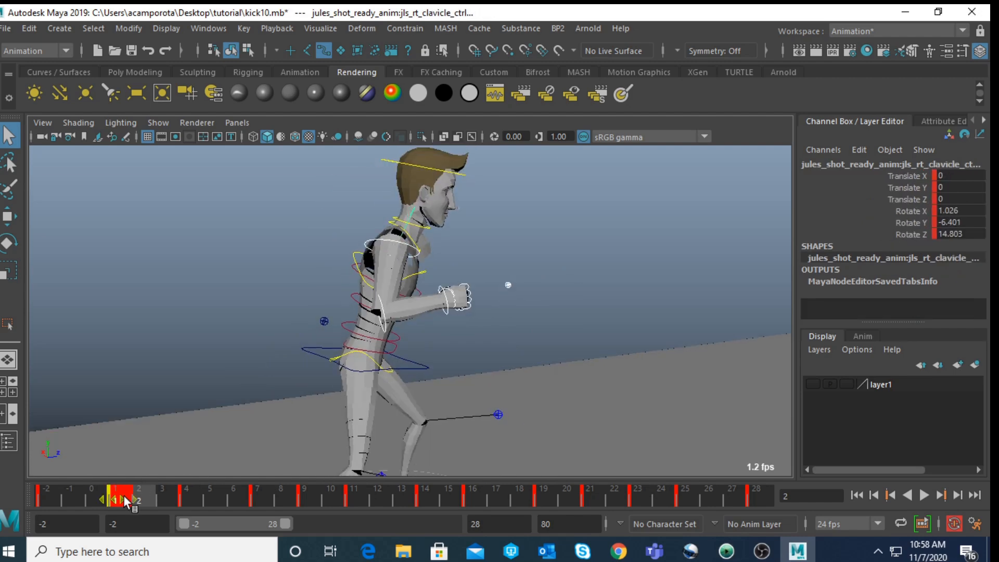
{"action": "left_click_drag", "start_coordinate": [129, 498], "coordinate": [144, 495]}
{"action": "scroll", "coordinate": [304, 376], "scroll_direction": "down", "scroll_amount": 4}
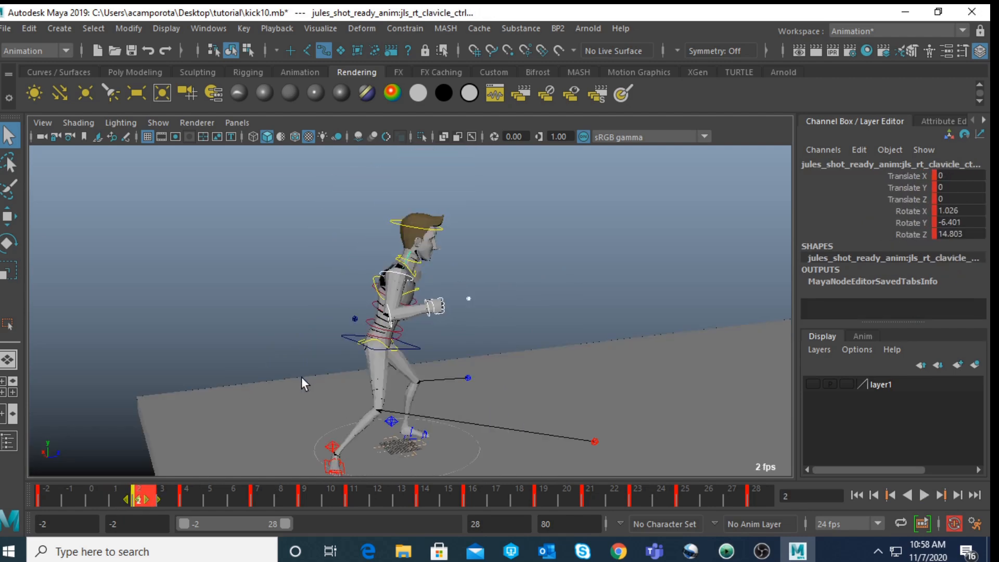
{"action": "left_click_drag", "start_coordinate": [304, 377], "coordinate": [252, 375], "text": "alt"}
{"action": "scroll", "coordinate": [252, 375], "scroll_direction": "up", "scroll_amount": 3}
Key the right arm controls with their pose at frame -1, and shift that key to frame 0
{"action": "key", "text": "alt+v"}
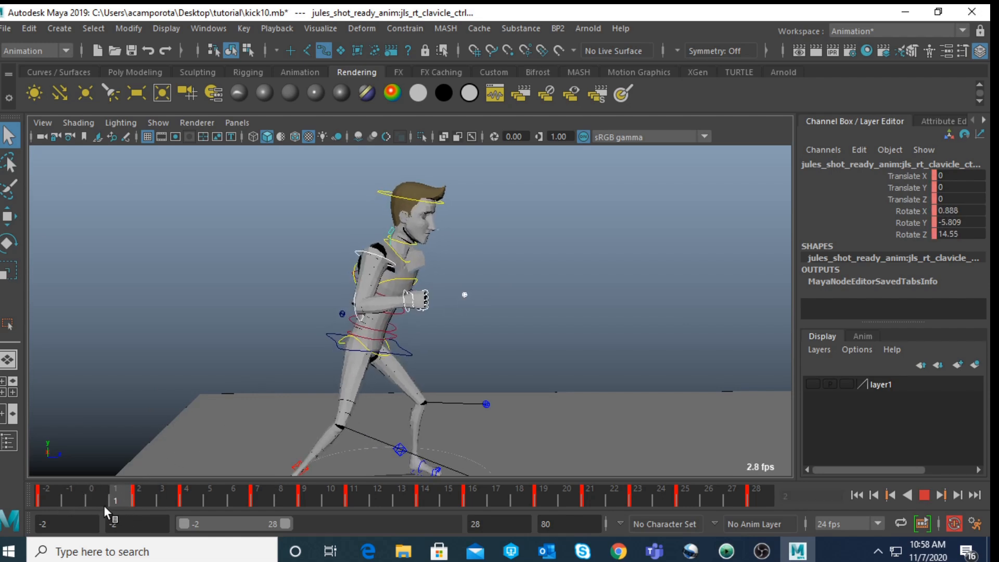
{"action": "left_click", "coordinate": [55, 500]}
{"action": "left_click", "coordinate": [71, 497]}
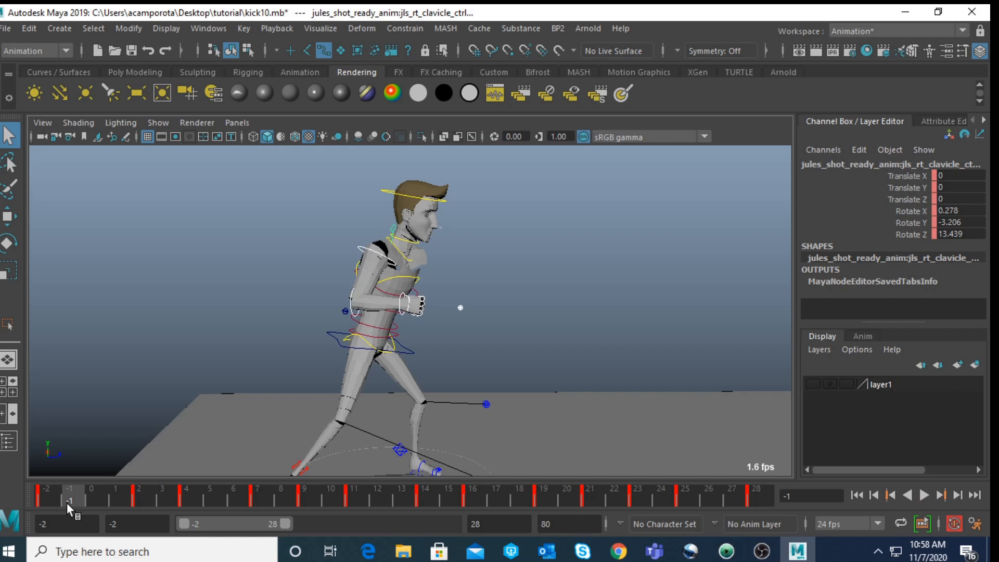
{"action": "key", "text": "alt+v"}
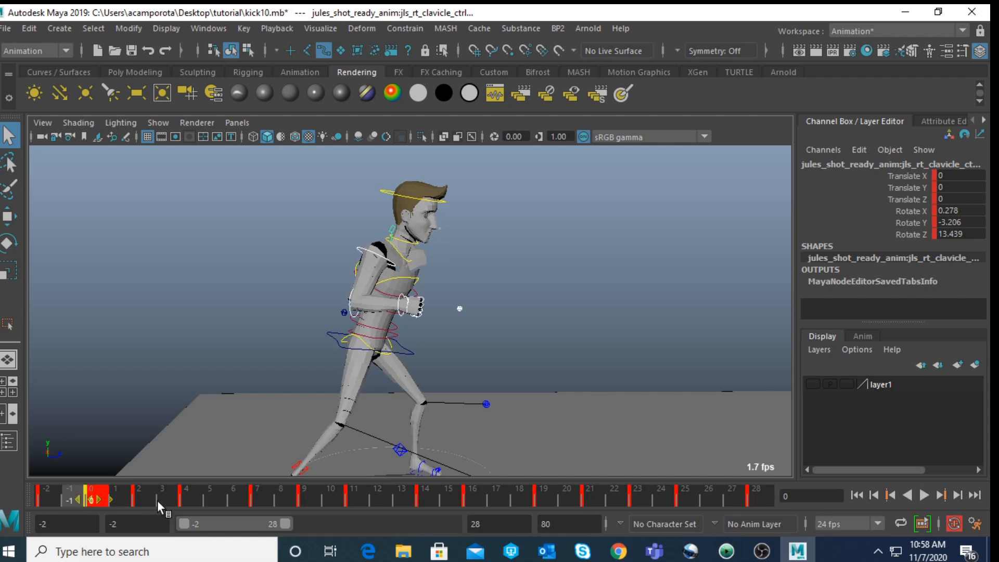
{"action": "left_click_drag", "start_coordinate": [53, 488], "coordinate": [164, 496]}
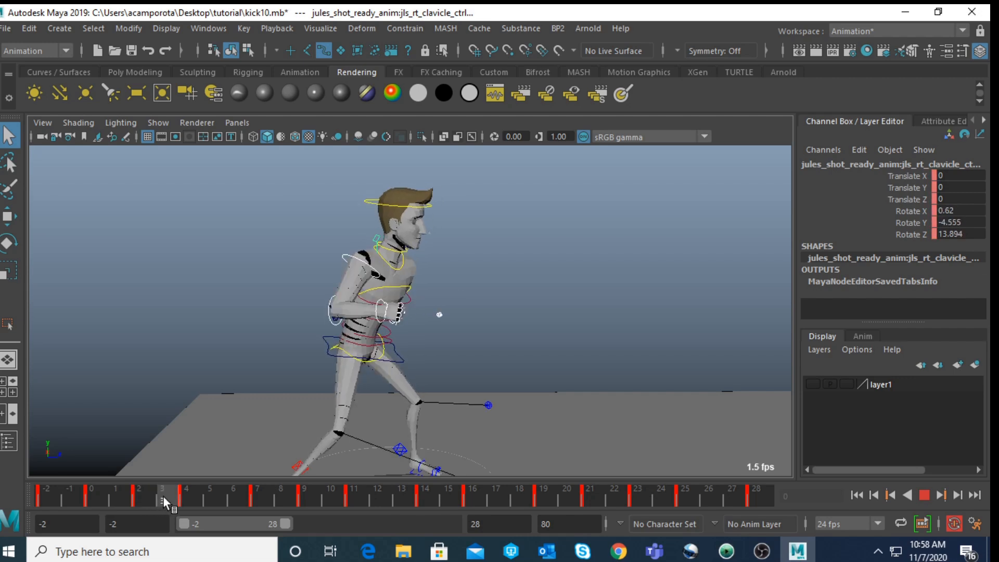
Shift the right arm keys at frames 2 and 4 one frame later, to frames 3 and 5
{"action": "left_click", "coordinate": [185, 495], "text": "shift"}
{"action": "left_click", "coordinate": [146, 495], "text": "shift"}
{"action": "left_click_drag", "start_coordinate": [147, 495], "coordinate": [180, 498], "text": "shift"}
Shift the right arm keys between frames 5 and 16 one frame later, to frames 6, 8, 10, 12, 15 and 17
{"action": "left_click_drag", "start_coordinate": [115, 498], "coordinate": [370, 498]}
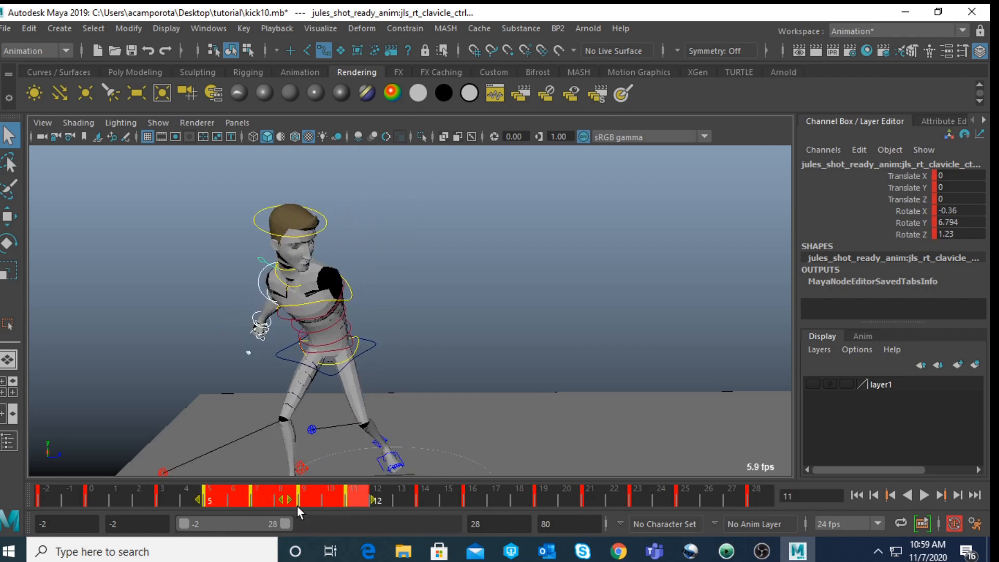
{"action": "left_click_drag", "start_coordinate": [286, 500], "coordinate": [306, 501]}
{"action": "left_click_drag", "start_coordinate": [196, 499], "coordinate": [461, 504]}
{"action": "key", "text": "alt+v"}
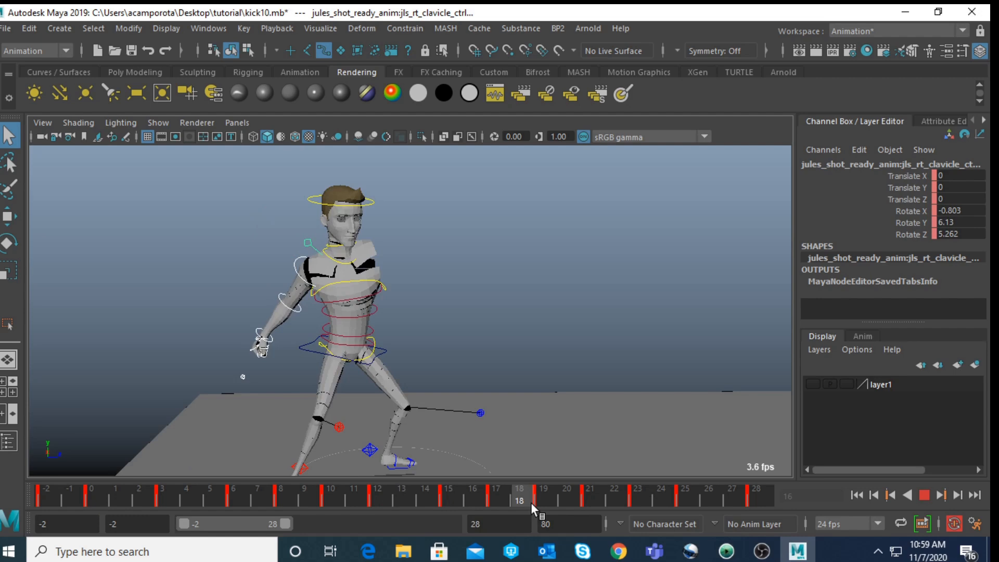
Scrub back to the start of the range and play the animation to review the arm timing
{"action": "mouse_move", "coordinate": [530, 503]}
{"action": "left_mouse_down"}
{"action": "mouse_move", "coordinate": [494, 507]}
{"action": "mouse_move", "coordinate": [661, 494]}
{"action": "mouse_move", "coordinate": [476, 510]}
{"action": "mouse_move", "coordinate": [170, 494]}
{"action": "mouse_move", "coordinate": [385, 514]}
{"action": "mouse_move", "coordinate": [167, 500]}
{"action": "mouse_move", "coordinate": [61, 524]}
{"action": "mouse_move", "coordinate": [92, 500]}
{"action": "left_mouse_up"}
{"action": "left_click", "coordinate": [924, 495]}
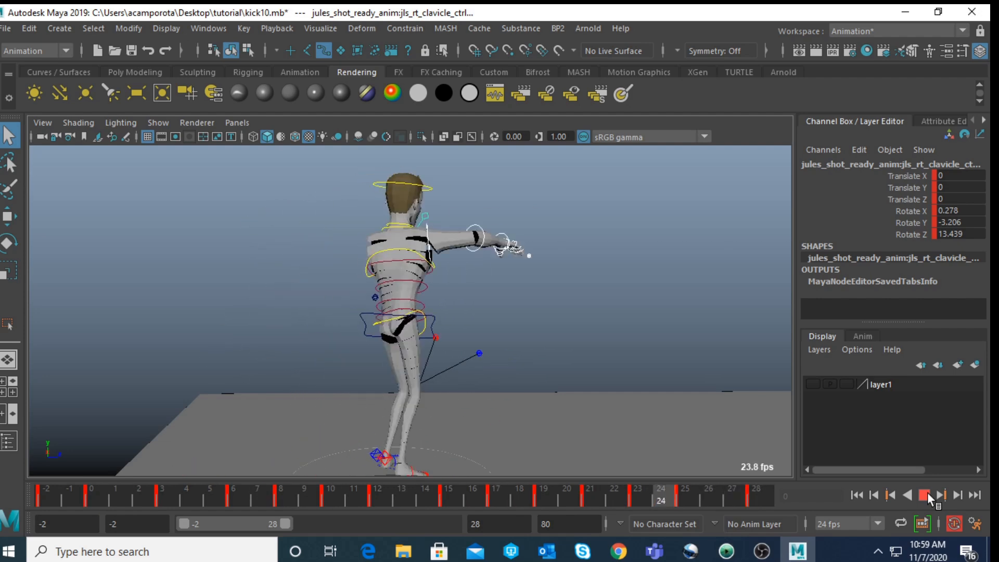
{"action": "left_click", "coordinate": [927, 494]}
Shift the right arm keys at frames 23 and 25 one frame earlier, to frames 22 and 24, and play back the animation
{"action": "mouse_move", "coordinate": [481, 492]}
{"action": "left_mouse_down"}
{"action": "mouse_move", "coordinate": [688, 499]}
{"action": "mouse_move", "coordinate": [645, 498]}
{"action": "left_mouse_up"}
{"action": "mouse_move", "coordinate": [551, 499]}
{"action": "left_mouse_down"}
{"action": "mouse_move", "coordinate": [754, 494]}
{"action": "mouse_move", "coordinate": [638, 499]}
{"action": "left_mouse_up"}
{"action": "left_click_drag", "start_coordinate": [299, 506], "coordinate": [119, 502]}
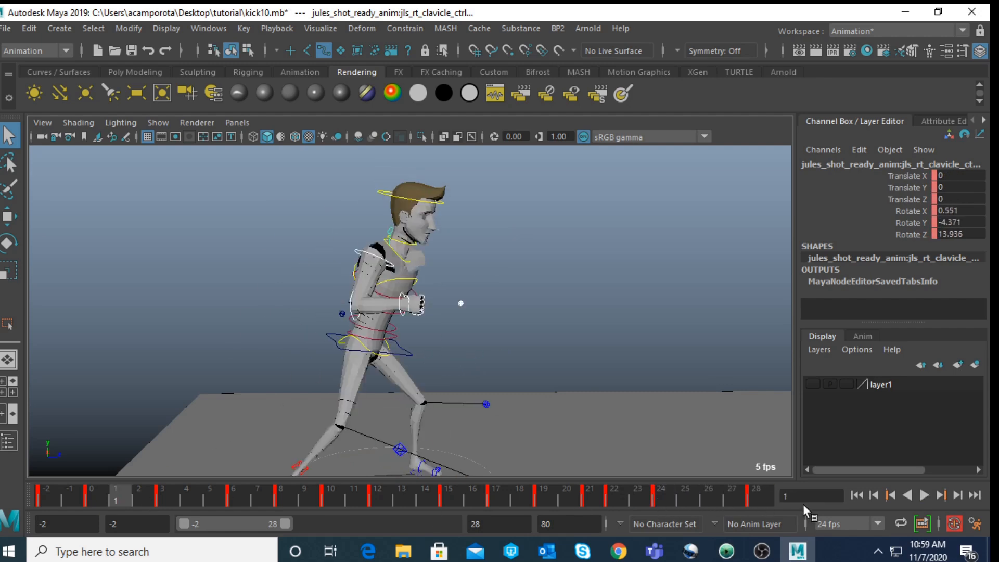
{"action": "left_click", "coordinate": [923, 495]}
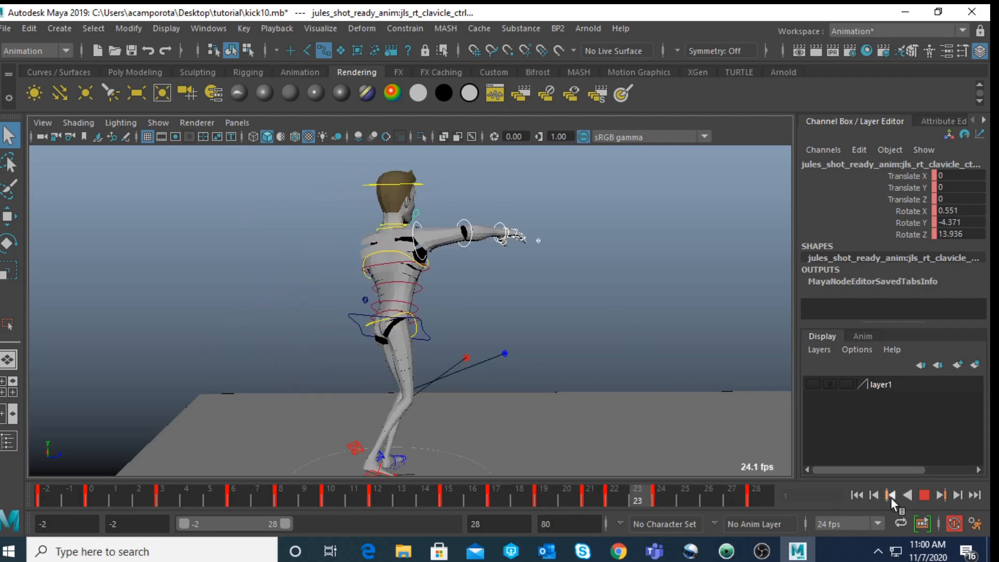
{"action": "left_click", "coordinate": [920, 492]}
Rework the right arm keys following frame 22 so that they sit on frames 23 and 25
{"action": "left_click_drag", "start_coordinate": [599, 491], "coordinate": [644, 496]}
{"action": "left_click_drag", "start_coordinate": [625, 495], "coordinate": [680, 507]}
{"action": "left_click", "coordinate": [667, 492], "text": "shift"}
{"action": "left_click", "coordinate": [710, 500], "text": "shift"}
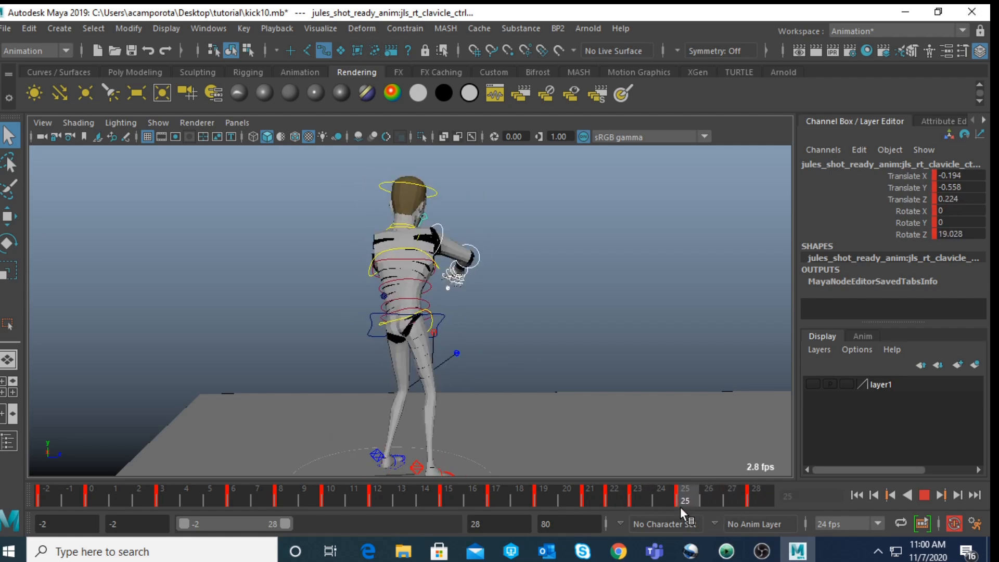
Try tweenMachine on the selected right arm controls at frame 25 with a value of 41.6, and undo it
{"action": "left_click", "coordinate": [301, 72]}
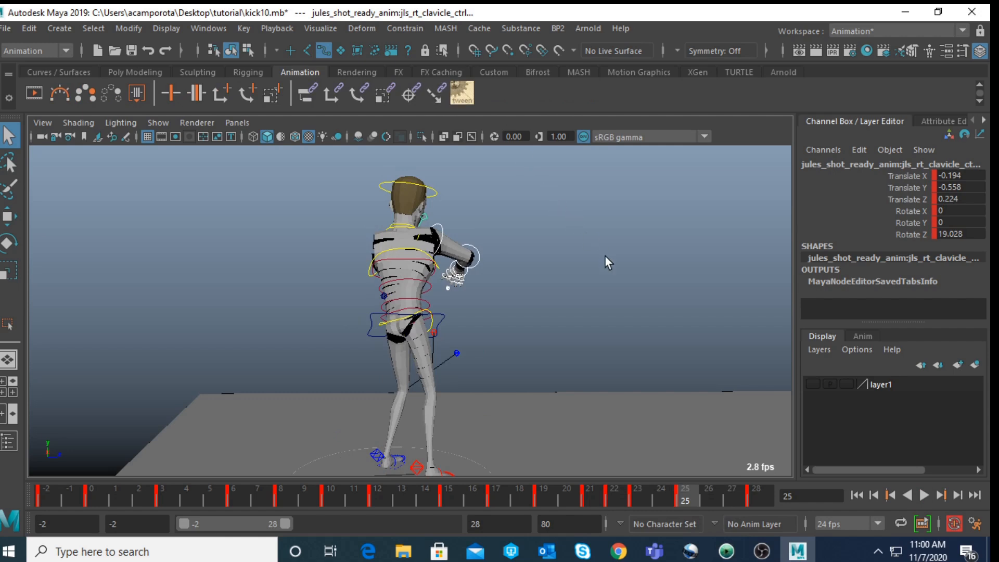
{"action": "left_click", "coordinate": [462, 93]}
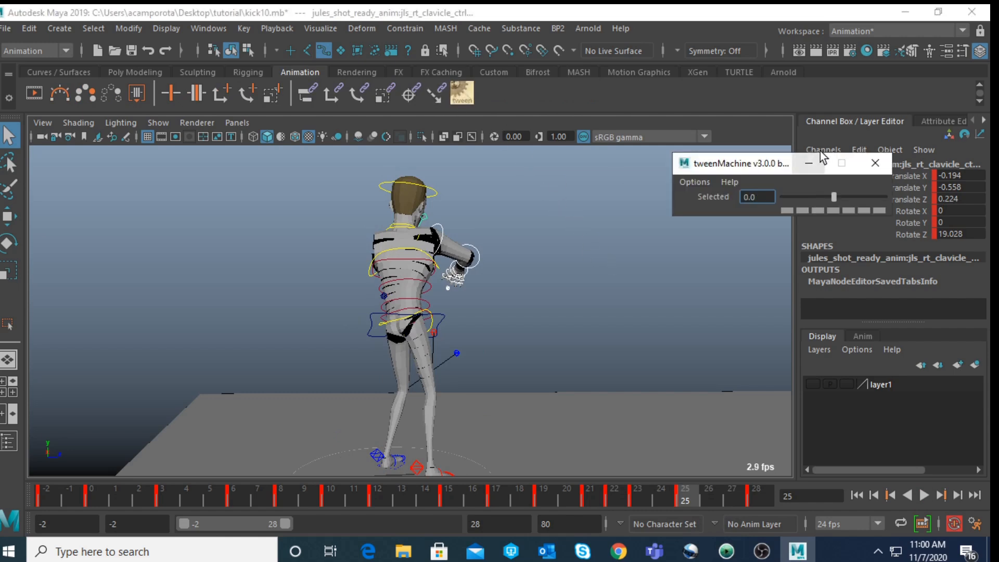
{"action": "left_click", "coordinate": [853, 196]}
{"action": "key", "text": "ctrl+z"}
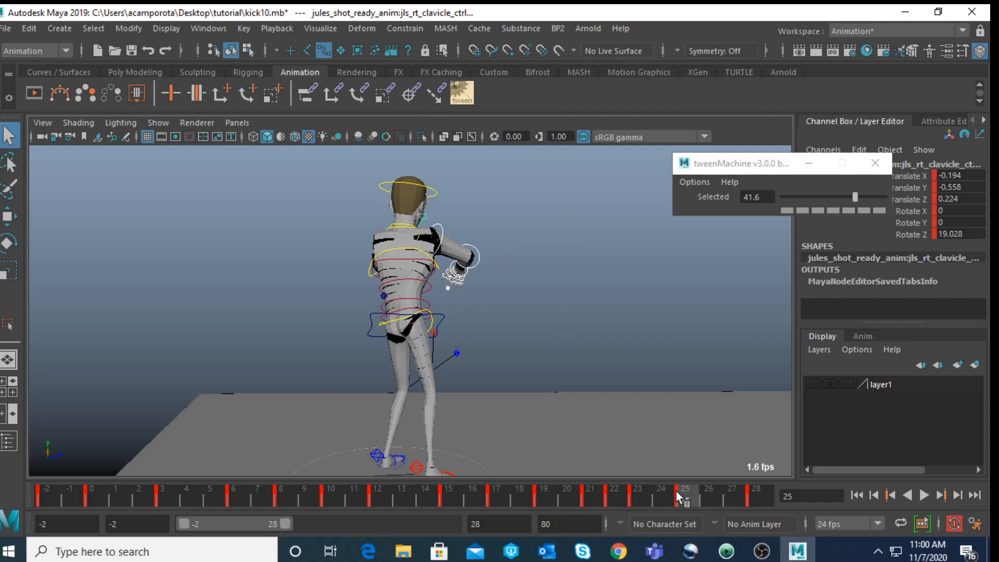
Play the animation from several angles to review the arm timing, and close tweenMachine
{"action": "key", "text": "alt+v"}
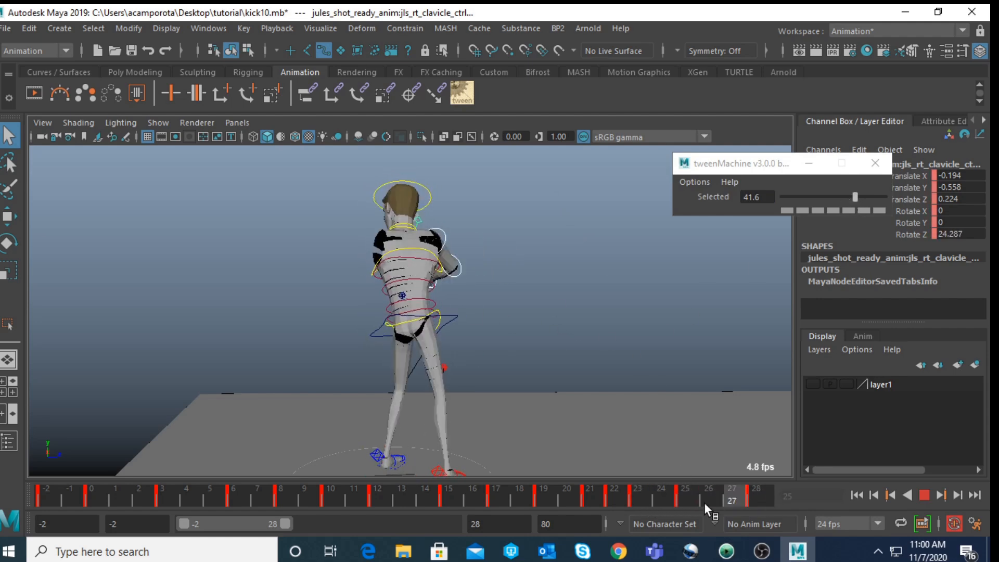
{"action": "key", "text": "alt+v"}
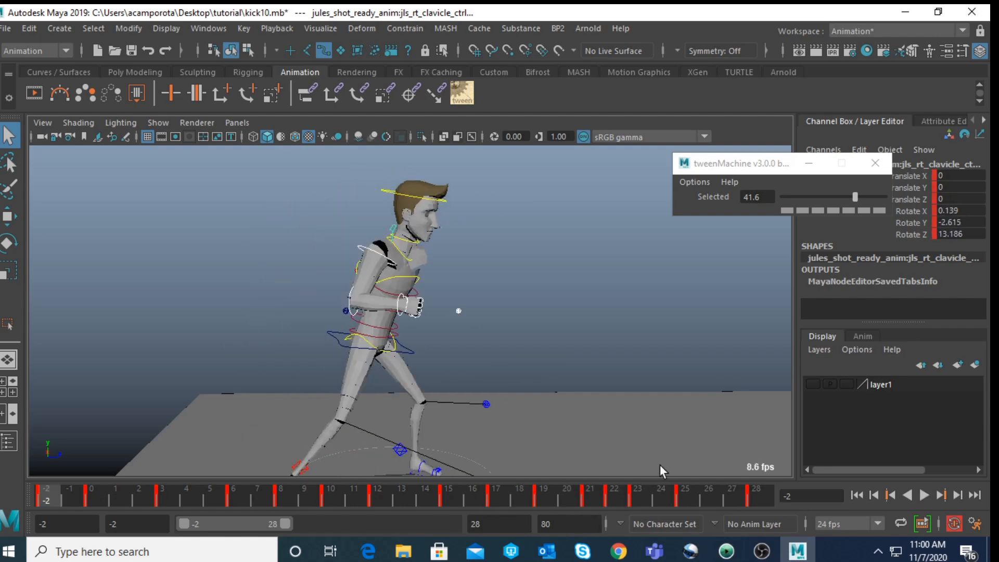
{"action": "left_click", "coordinate": [924, 495]}
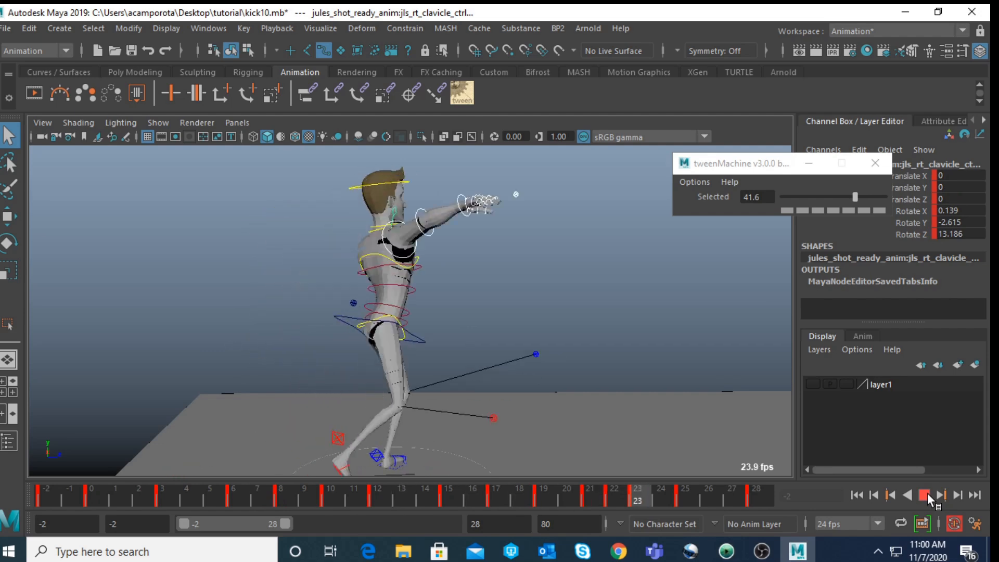
{"action": "left_click_drag", "start_coordinate": [640, 430], "coordinate": [591, 404], "text": "alt"}
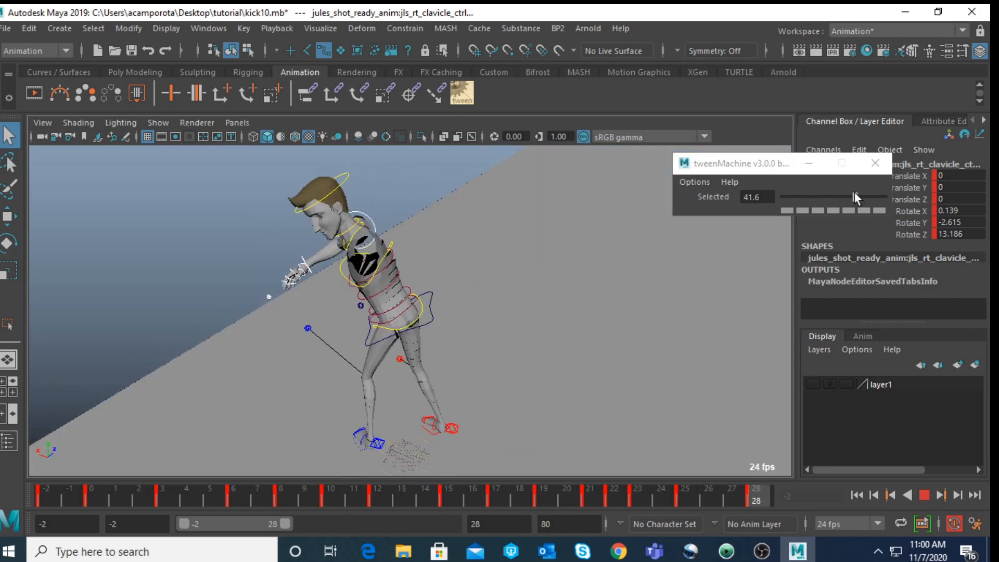
{"action": "left_click", "coordinate": [875, 163]}
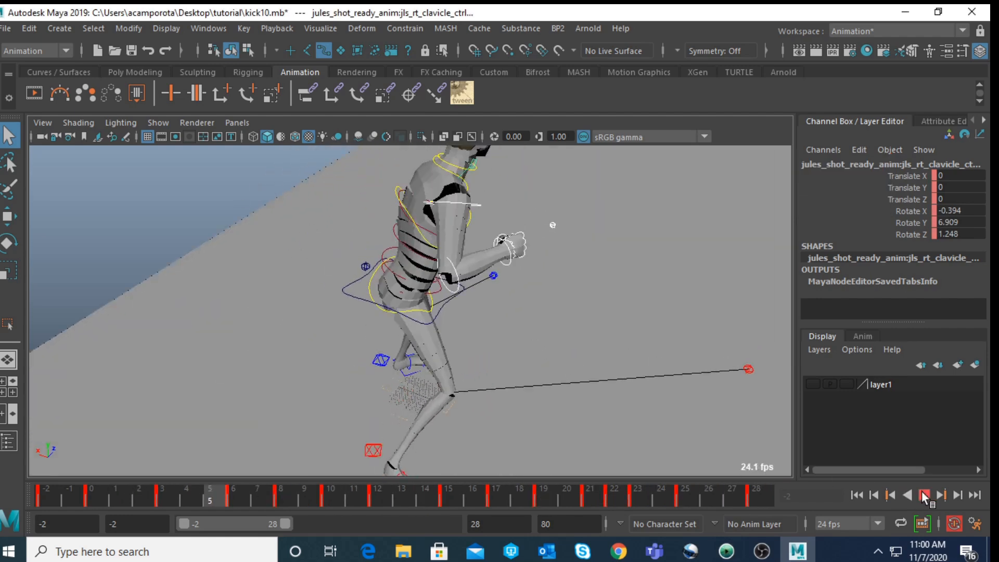
Try to delete the right arm keys at frame 8
{"action": "left_click_drag", "start_coordinate": [106, 506], "coordinate": [290, 498]}
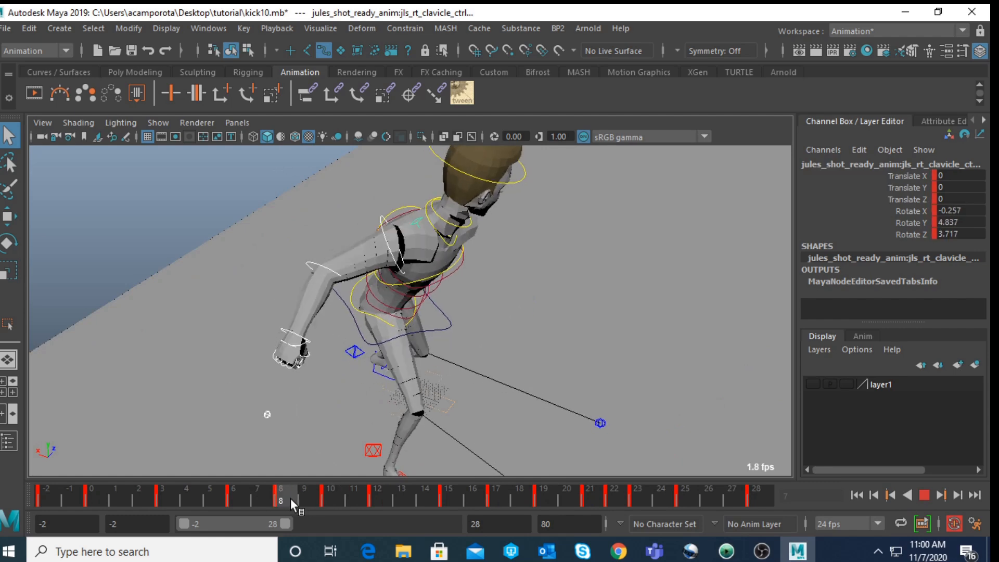
{"action": "left_click", "coordinate": [285, 495], "text": "shift"}
{"action": "right_click", "coordinate": [285, 494]}
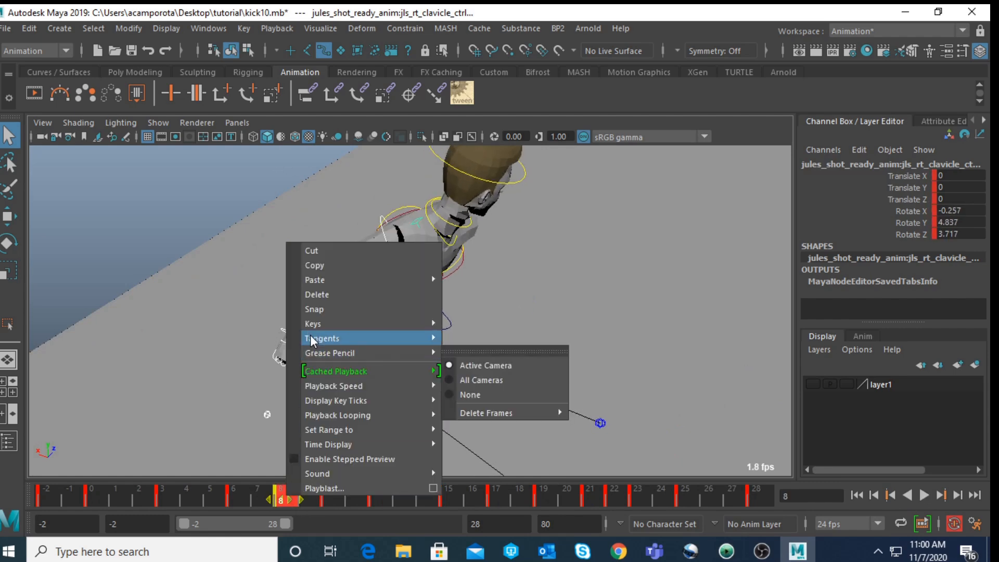
{"action": "left_click", "coordinate": [319, 295]}
Return to the start of the range and play the animation to review the arm swing
{"action": "left_click_drag", "start_coordinate": [286, 492], "coordinate": [44, 494]}
{"action": "left_click_drag", "start_coordinate": [436, 330], "coordinate": [357, 311], "text": "alt"}
{"action": "left_click", "coordinate": [923, 495]}
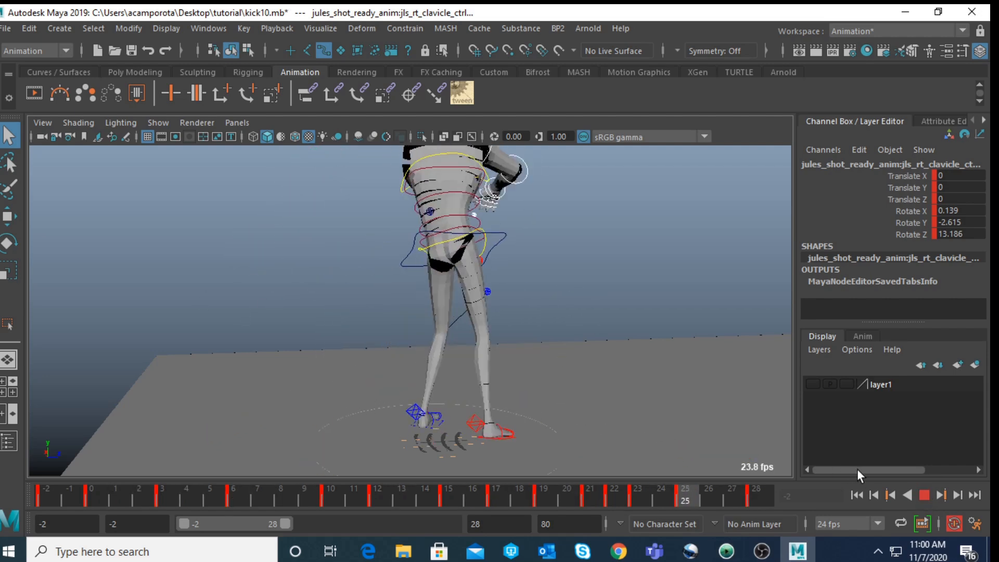
{"action": "left_click", "coordinate": [924, 495]}
Select the right elbow FK control at frame 8 and compare its pose with the key at frame 6
{"action": "left_click_drag", "start_coordinate": [314, 492], "coordinate": [283, 498]}
{"action": "left_click_drag", "start_coordinate": [276, 400], "coordinate": [395, 388], "text": "alt"}
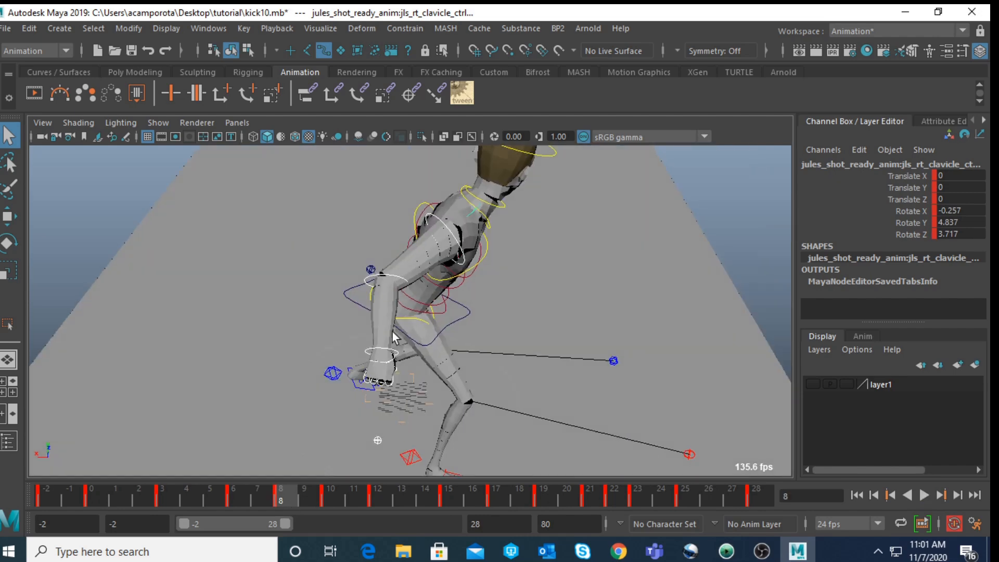
{"action": "left_click", "coordinate": [404, 280]}
{"action": "key", "text": "e"}
{"action": "key", "text": "comma"}
{"action": "key", "text": "comma"}
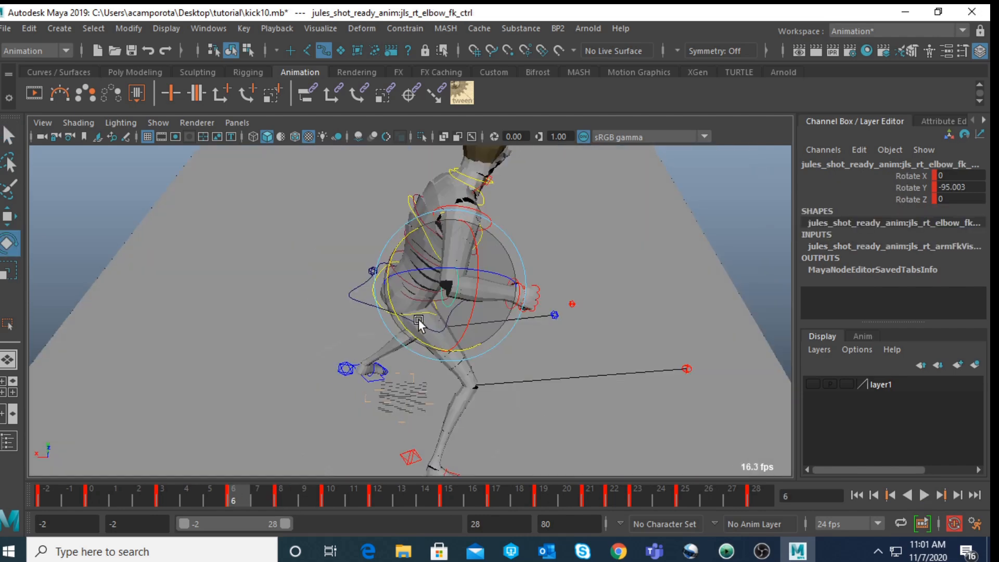
{"action": "key", "text": "period"}
{"action": "key", "text": "period"}
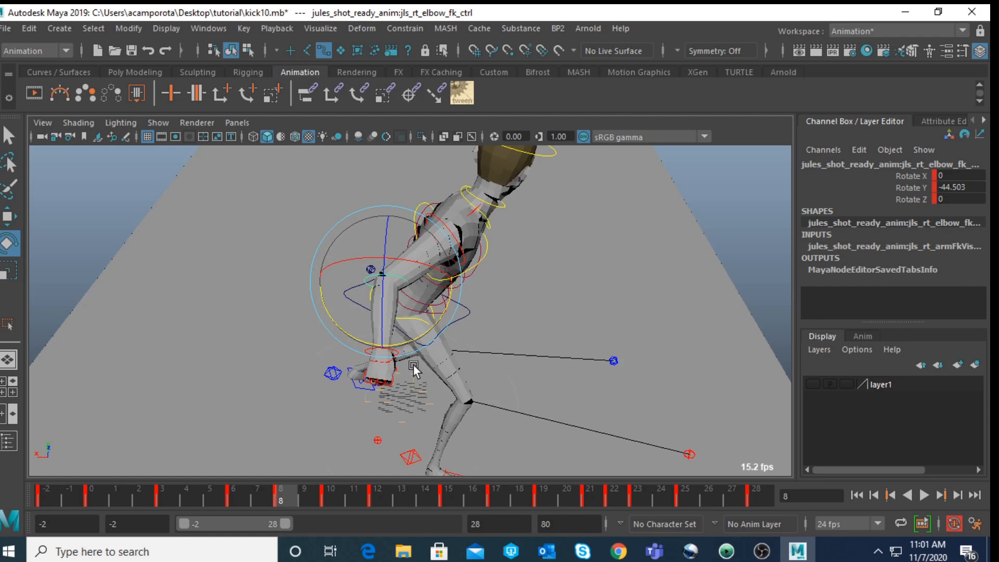
Adjust the right elbow's rotation slightly while stepping through its keys from frame 10 to frame 21
{"action": "key", "text": "period"}
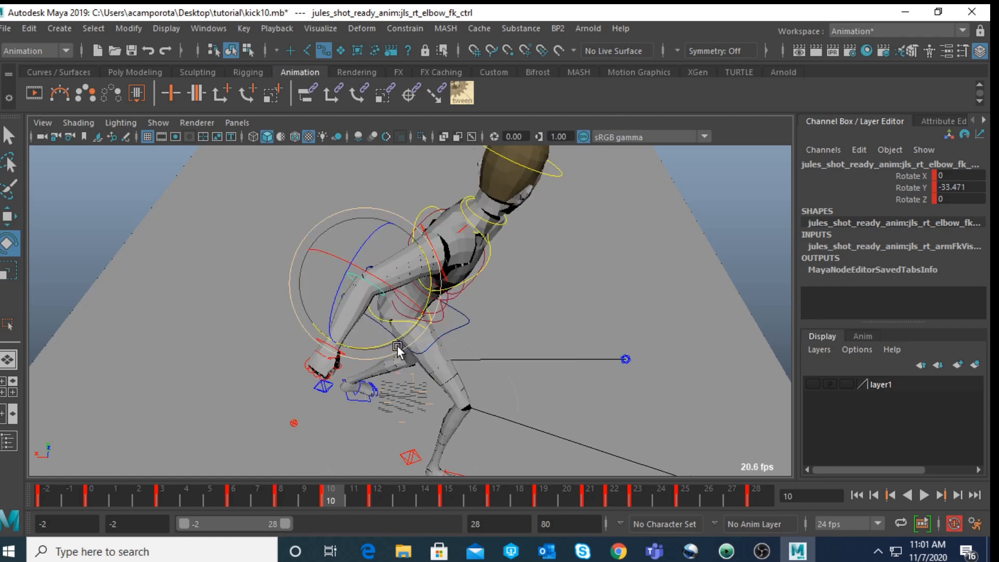
{"action": "key", "text": "period"}
{"action": "mouse_move", "coordinate": [391, 347]}
{"action": "left_mouse_down"}
{"action": "mouse_move", "coordinate": [360, 364]}
{"action": "mouse_move", "coordinate": [372, 359]}
{"action": "mouse_move", "coordinate": [337, 353]}
{"action": "mouse_move", "coordinate": [411, 343]}
{"action": "mouse_move", "coordinate": [398, 343]}
{"action": "left_mouse_up"}
{"action": "key", "text": "period"}
{"action": "key", "text": "period"}
{"action": "key", "text": "period"}
{"action": "key", "text": "comma"}
{"action": "key", "text": "period"}
{"action": "key", "text": "period"}
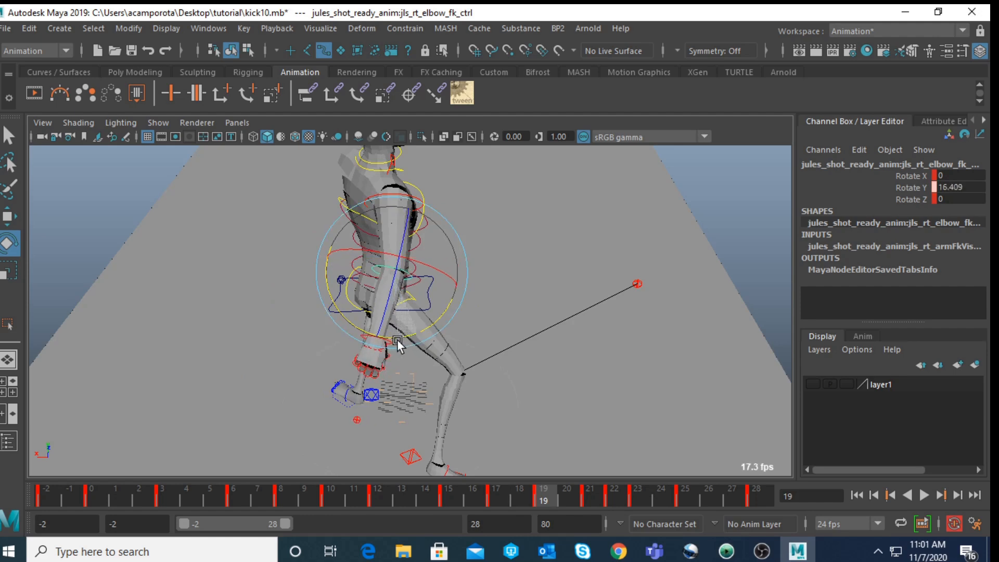
{"action": "key", "text": "period"}
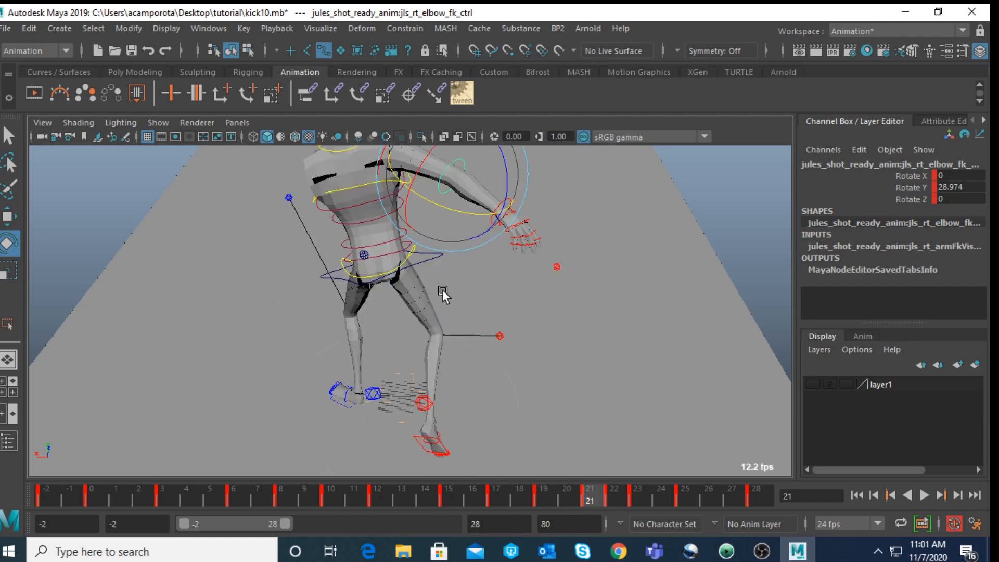
Check the elbow pose at frame 22 and play the animation in the shot view without rig controls
{"action": "left_click", "coordinate": [605, 482]}
{"action": "left_click_drag", "start_coordinate": [520, 416], "coordinate": [443, 323], "text": "alt"}
{"action": "key", "text": "space"}
{"action": "key", "text": "space"}
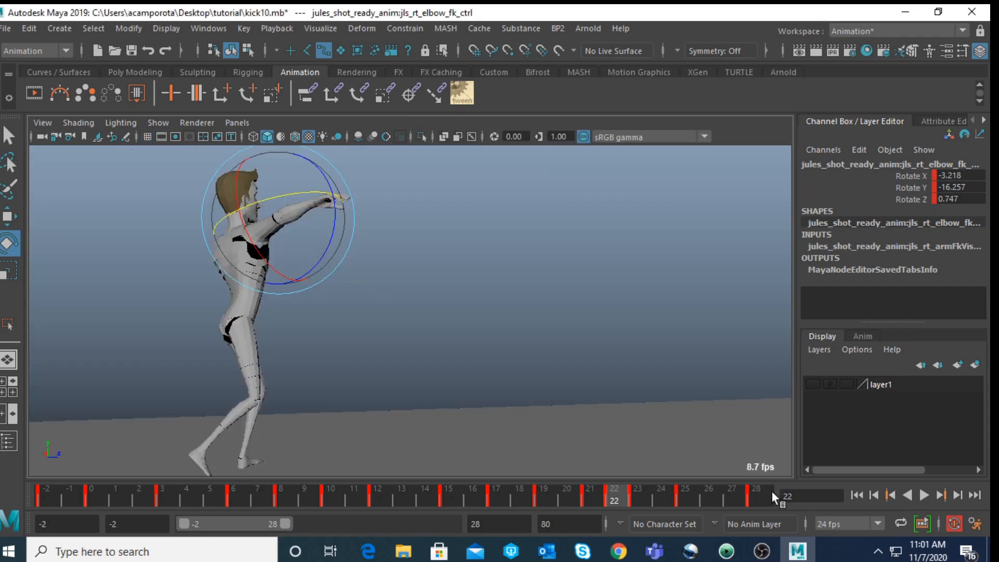
{"action": "left_click", "coordinate": [923, 494]}
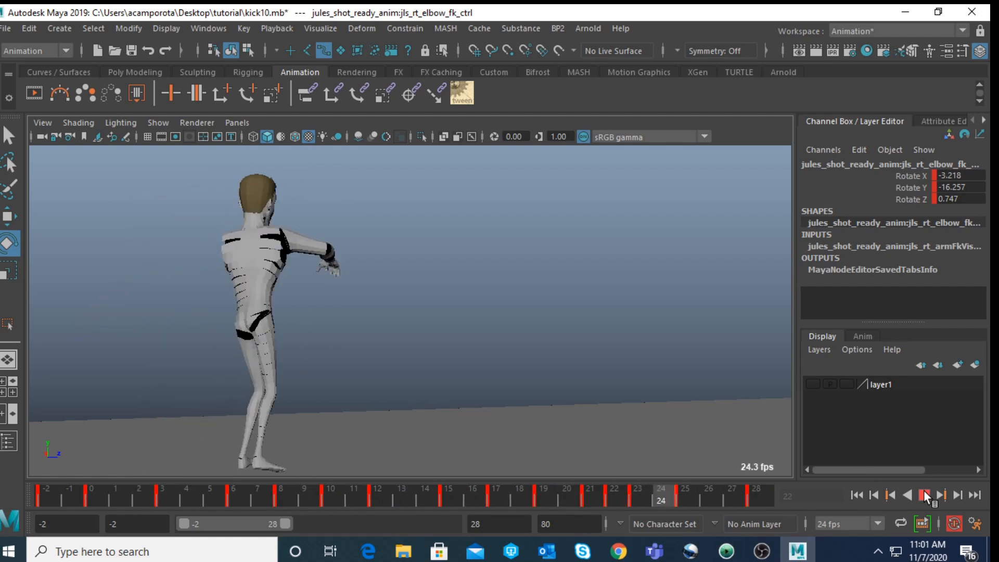
{"action": "left_click", "coordinate": [923, 493]}
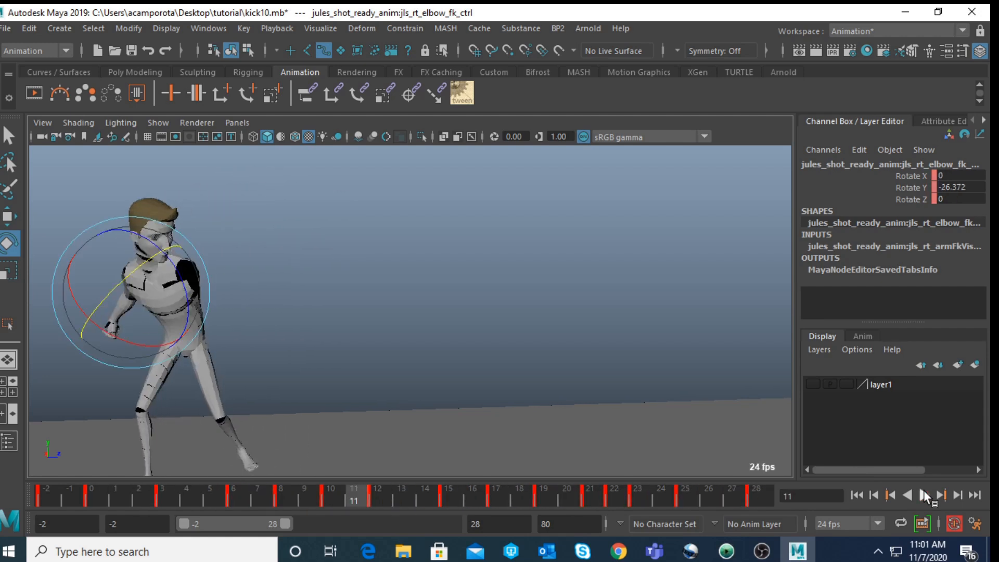
Select the right thumb base FK control at the wrist in the perspective view
{"action": "key", "text": "space"}
{"action": "key", "text": "space"}
{"action": "left_click", "coordinate": [579, 251]}
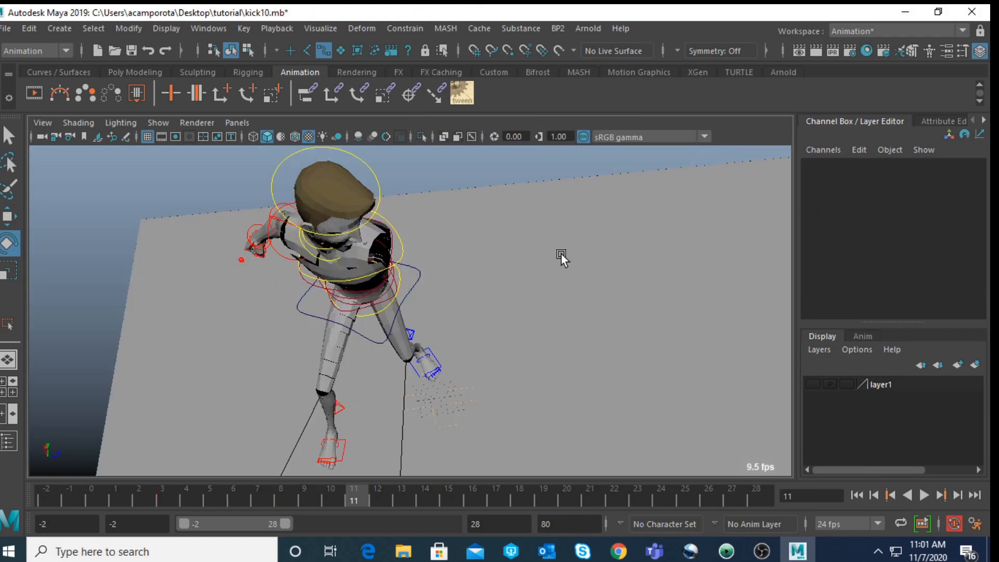
{"action": "left_click", "coordinate": [248, 232]}
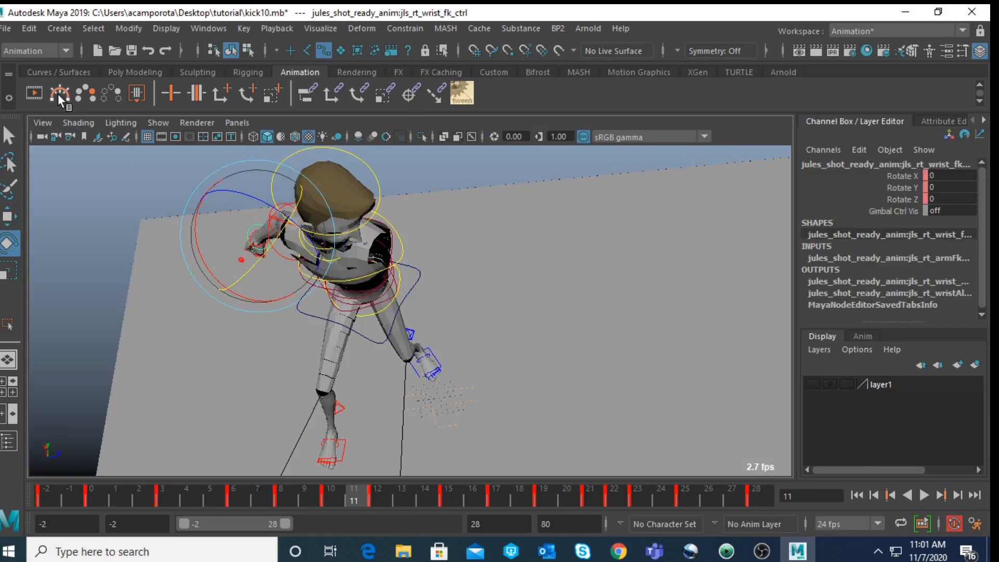
{"action": "left_click_drag", "start_coordinate": [354, 259], "coordinate": [474, 258], "text": "alt"}
{"action": "scroll", "coordinate": [444, 269], "scroll_direction": "up", "scroll_amount": 5}
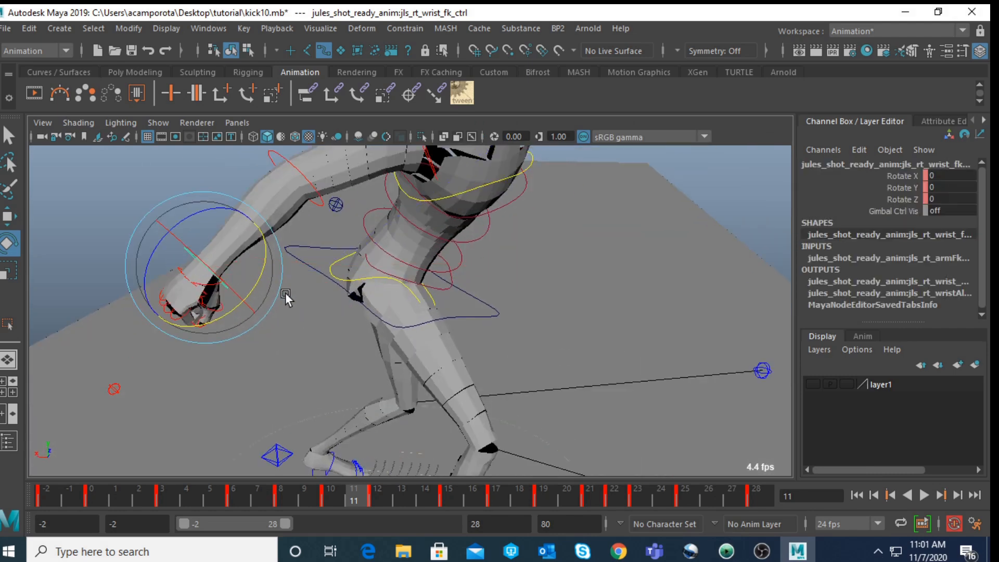
{"action": "key", "text": "q"}
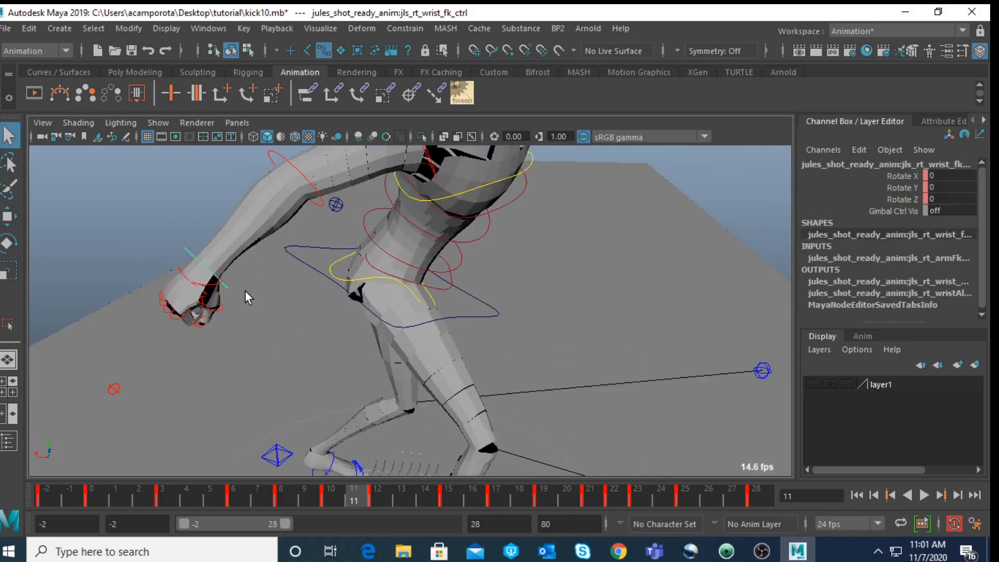
{"action": "left_click", "coordinate": [197, 292]}
{"action": "left_click", "coordinate": [202, 270]}
{"action": "left_click_drag", "start_coordinate": [202, 270], "coordinate": [237, 251], "text": "alt"}
{"action": "middle_click_drag", "start_coordinate": [236, 252], "coordinate": [357, 344], "text": "alt"}
{"action": "scroll", "coordinate": [326, 301], "scroll_direction": "up", "scroll_amount": 4}
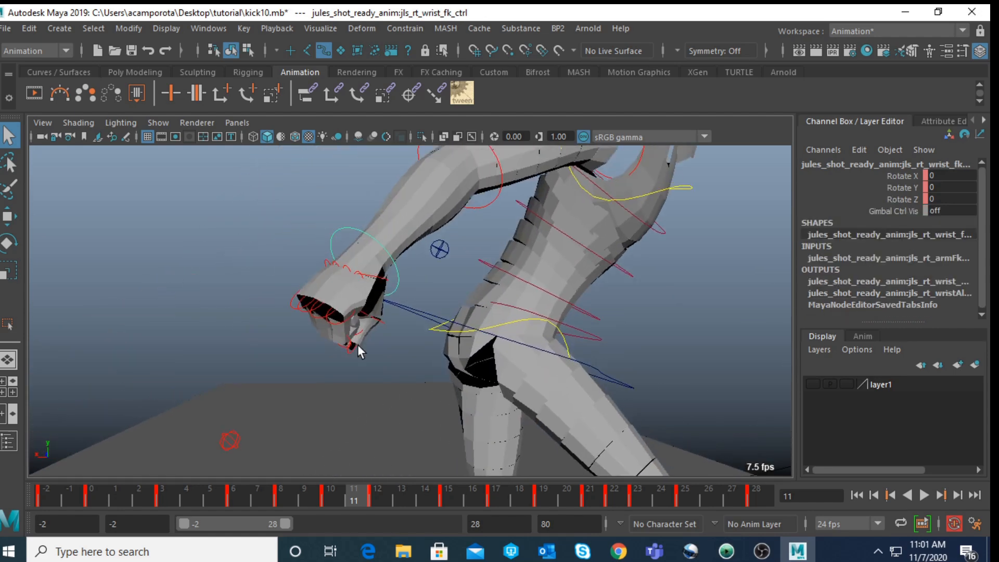
{"action": "scroll", "coordinate": [357, 344], "scroll_direction": "up", "scroll_amount": 4}
{"action": "left_click", "coordinate": [342, 255]}
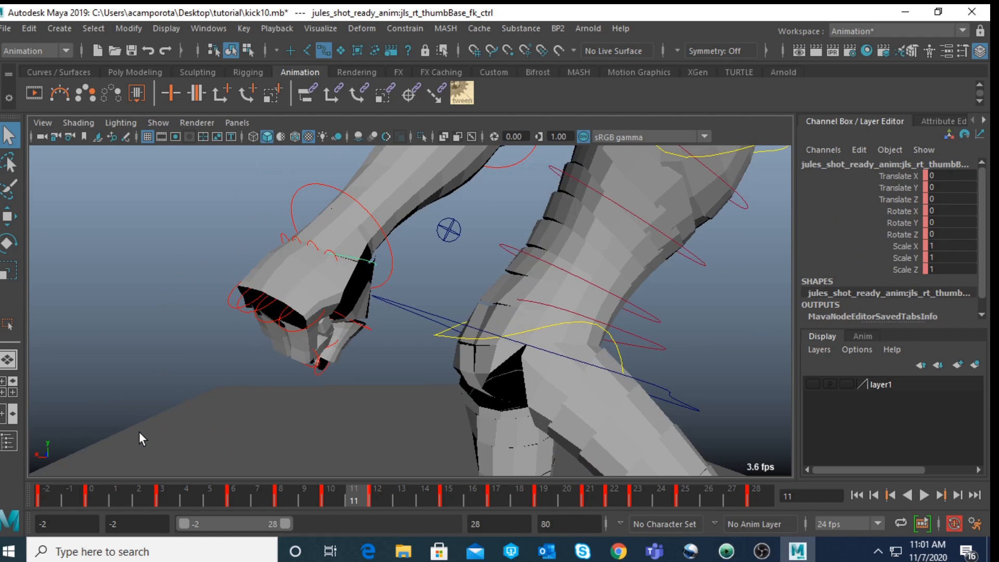
Key the right thumb base control on every frame from -2 to 28 and create a motion trail for it
{"action": "left_click_drag", "start_coordinate": [82, 497], "coordinate": [759, 495]}
{"action": "left_click", "coordinate": [391, 485]}
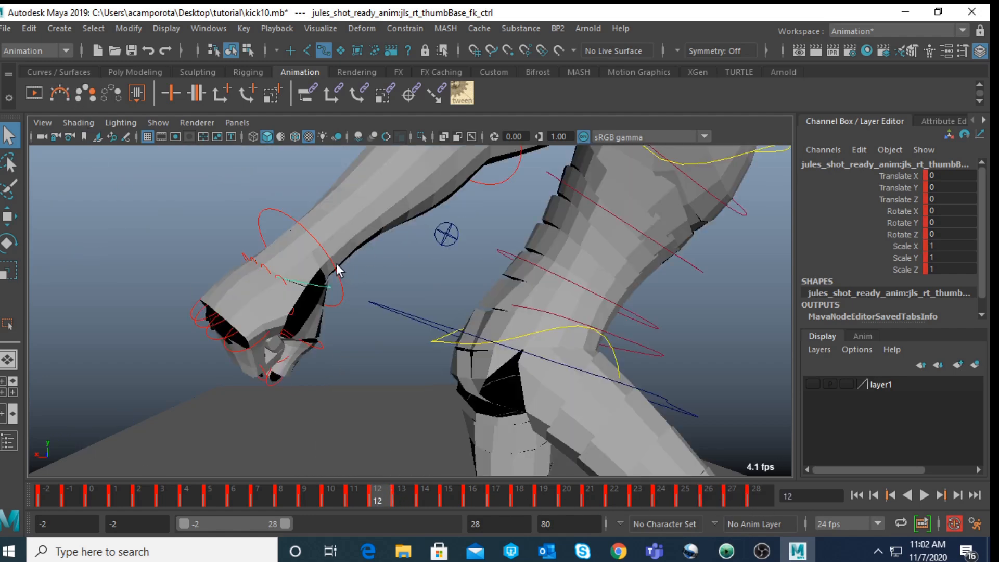
{"action": "scroll", "coordinate": [335, 261], "scroll_direction": "down", "scroll_amount": 5}
{"action": "left_click_drag", "start_coordinate": [396, 251], "coordinate": [266, 270], "text": "alt"}
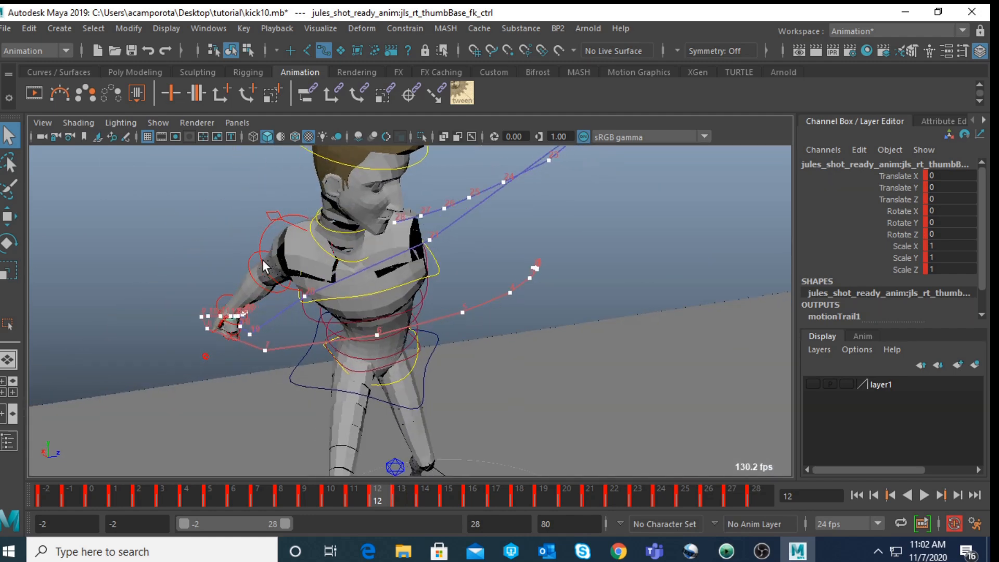
Select the right upper arm FK control and scrub to frame 20 to examine the hand's arc along the motion trail
{"action": "left_click", "coordinate": [264, 233]}
{"action": "key", "text": "space"}
{"action": "key", "text": "space"}
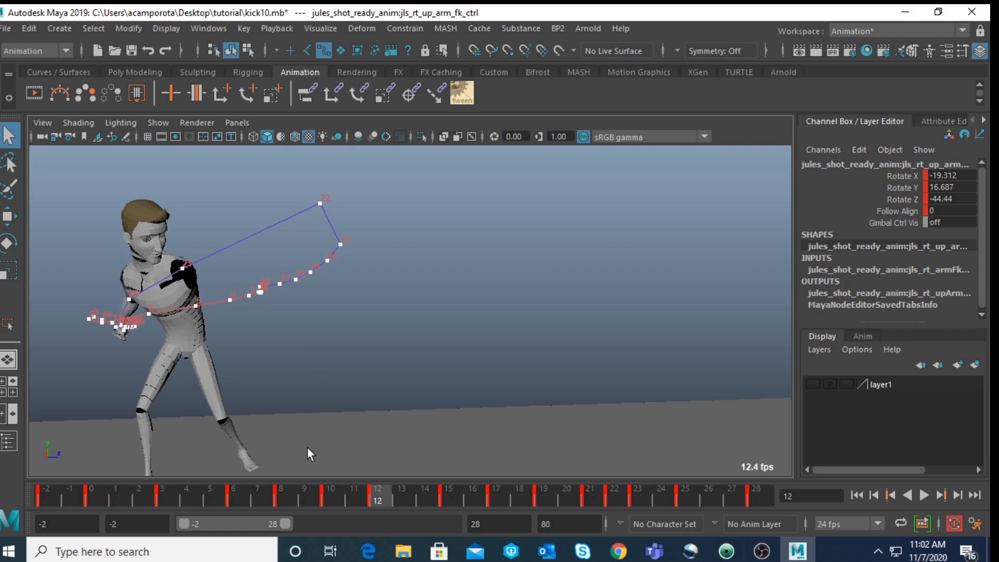
{"action": "left_click_drag", "start_coordinate": [45, 507], "coordinate": [569, 473]}
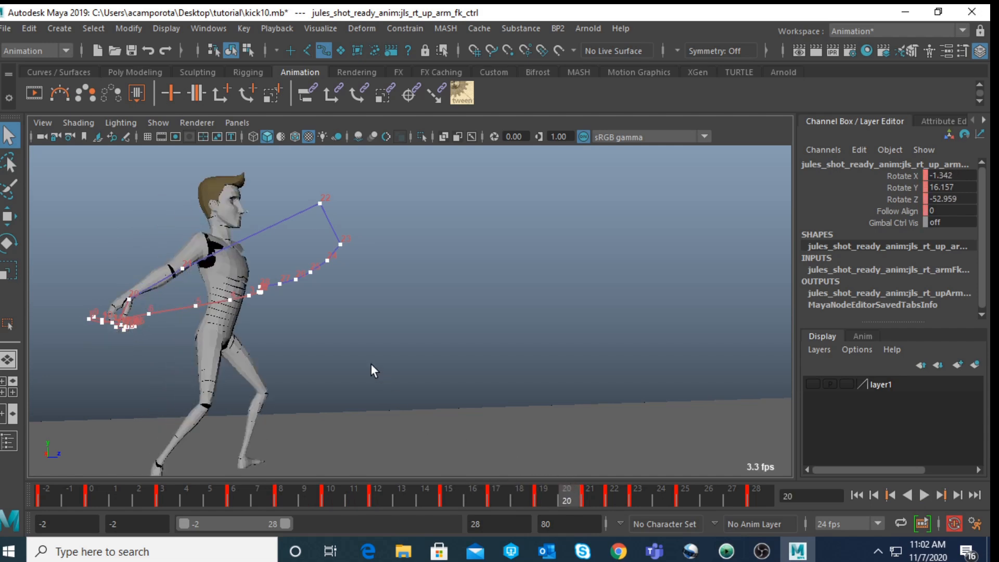
Try to rotate the right upper arm lower at frame 20 in the shot view, and undo the rotation
{"action": "key", "text": "e"}
{"action": "left_click_drag", "start_coordinate": [175, 301], "coordinate": [166, 310]}
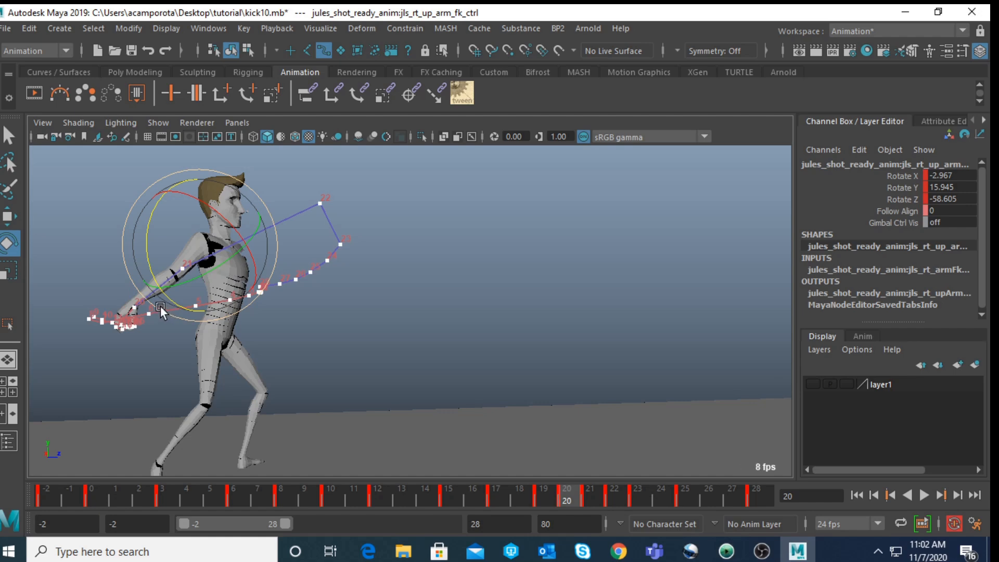
{"action": "key", "text": "ctrl+z"}
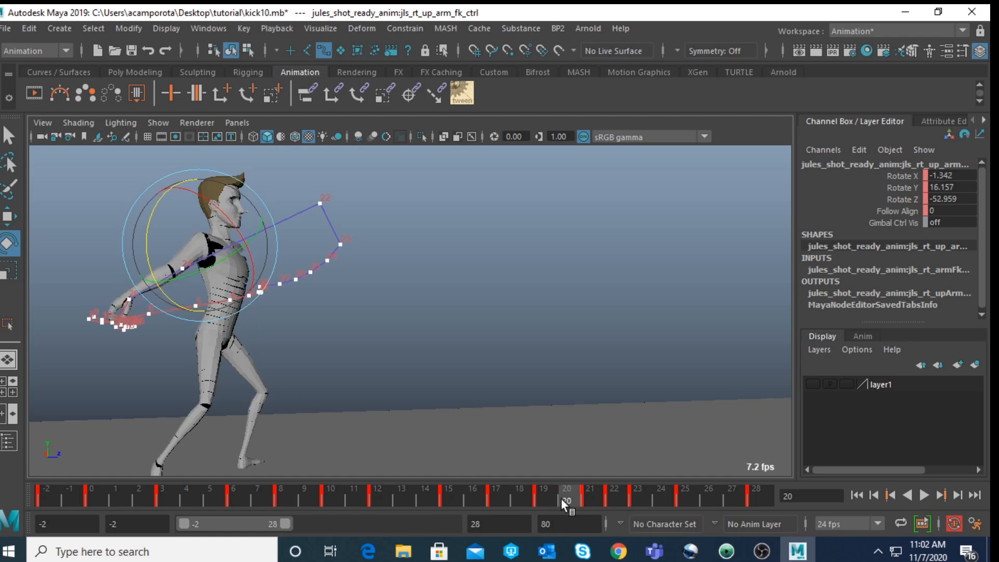
Rotate the right upper arm lower at frame 20 in the perspective view, to about -3.4, 15.9, -60.1 in X, Y, Z
{"action": "key", "text": "space"}
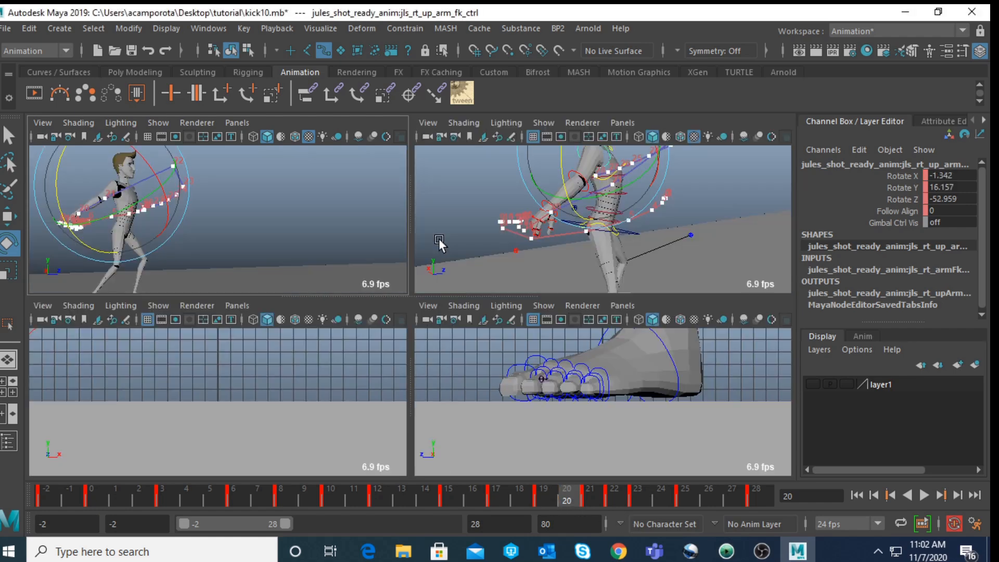
{"action": "key", "text": "space"}
{"action": "left_click_drag", "start_coordinate": [375, 275], "coordinate": [383, 265], "text": "alt"}
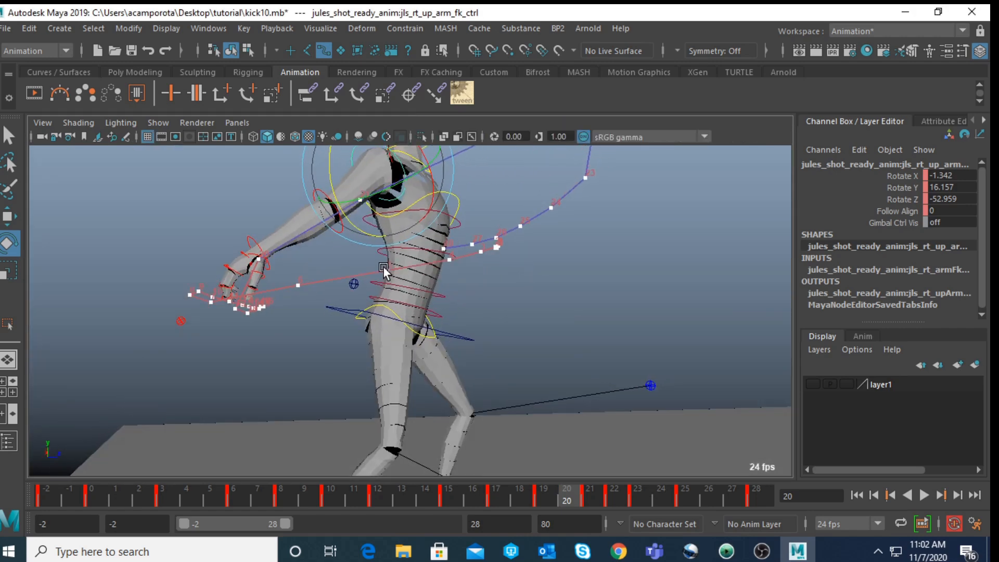
{"action": "left_click_drag", "start_coordinate": [351, 225], "coordinate": [353, 231]}
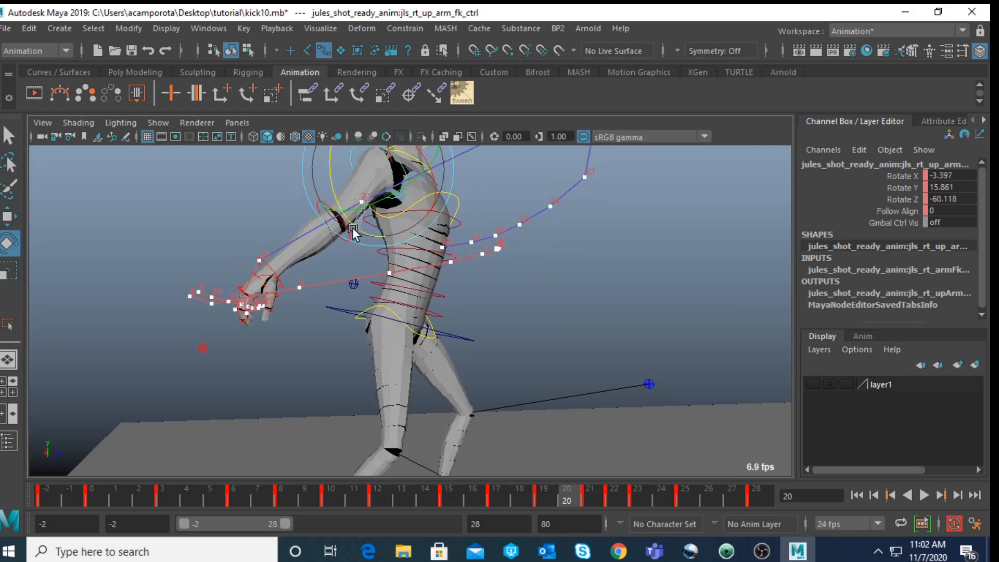
Rotate the right upper arm lower at frame 22, to about -1.6, 1.1, -16.0 in X, Y, Z, and review frame 23
{"action": "left_click_drag", "start_coordinate": [440, 254], "coordinate": [461, 261], "text": "alt"}
{"action": "middle_click_drag", "start_coordinate": [461, 261], "coordinate": [401, 312], "text": "alt"}
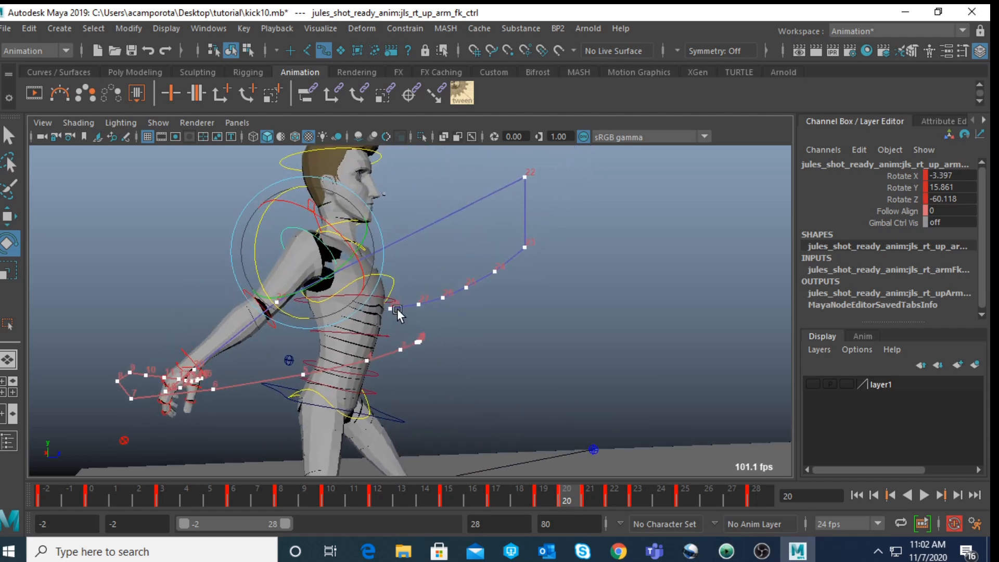
{"action": "right_click_drag", "start_coordinate": [401, 312], "coordinate": [383, 299], "text": "alt"}
{"action": "key", "text": "alt+period"}
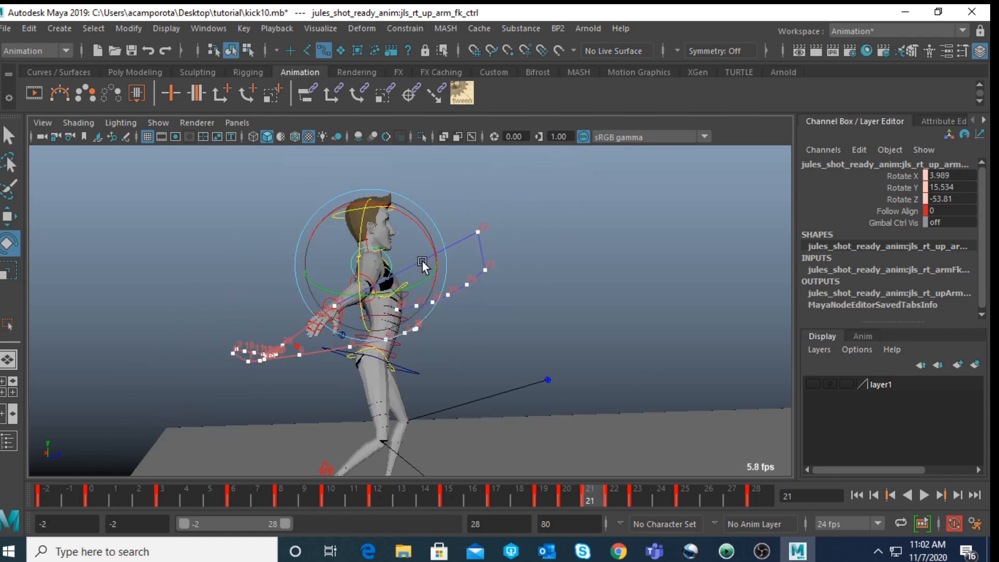
{"action": "key", "text": "alt+period"}
{"action": "left_click_drag", "start_coordinate": [444, 257], "coordinate": [445, 270]}
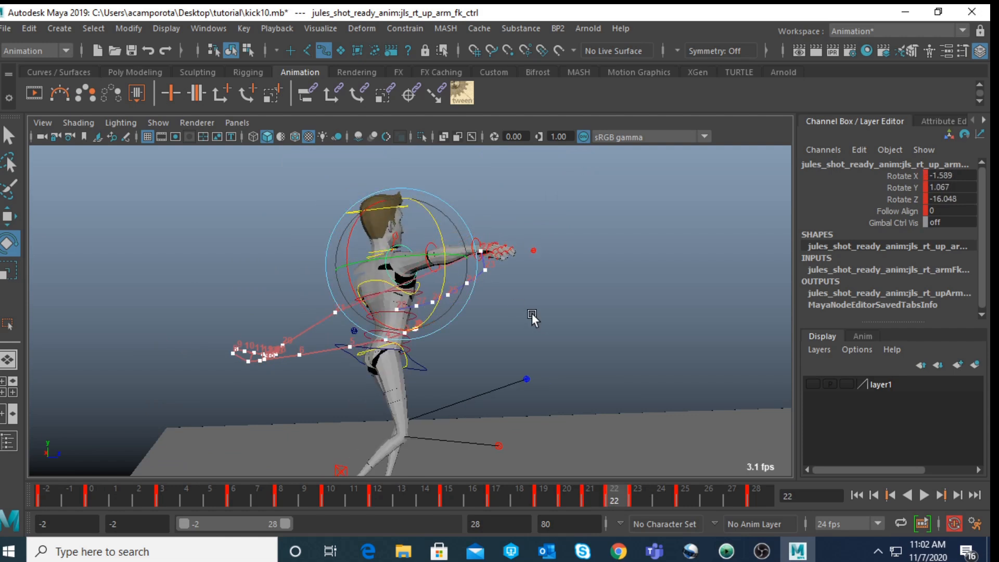
{"action": "key", "text": "alt+period"}
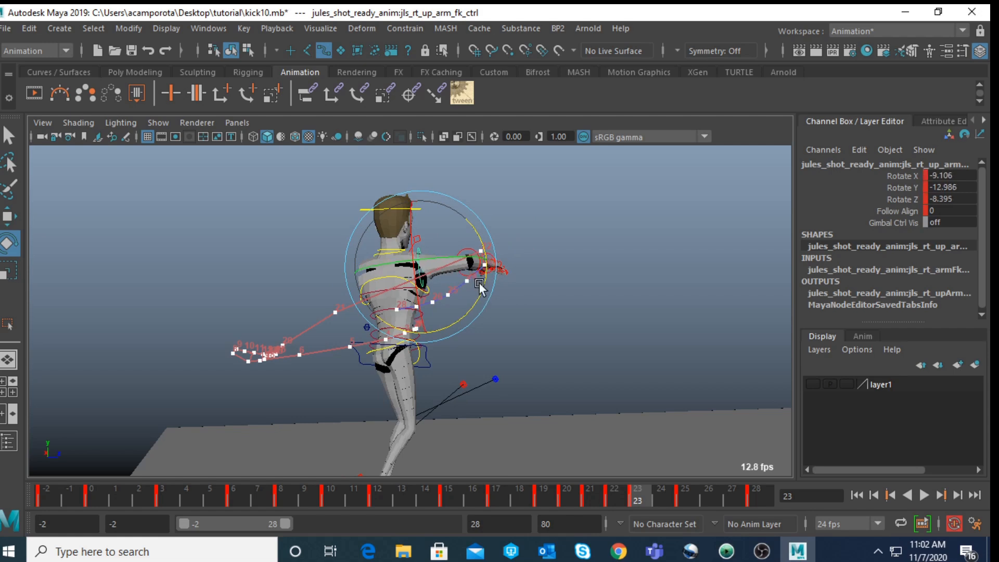
{"action": "key", "text": "alt+comma"}
Compare the hand's arc between frames 8 and 12, and rotate the right upper arm at frame 8 to about -17.6, 9.4, -52.2
{"action": "left_click_drag", "start_coordinate": [415, 276], "coordinate": [283, 488]}
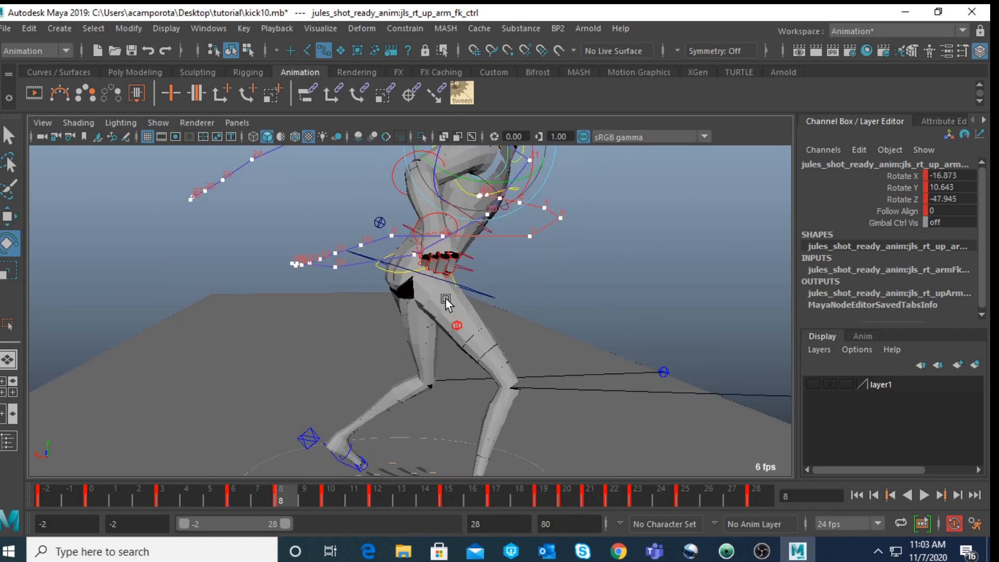
{"action": "key", "text": "period"}
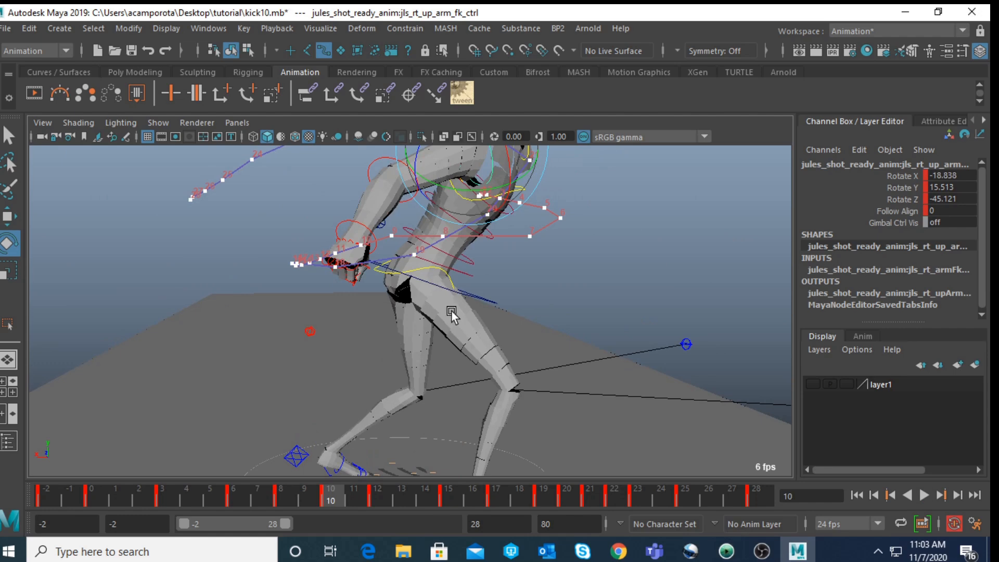
{"action": "key", "text": "period"}
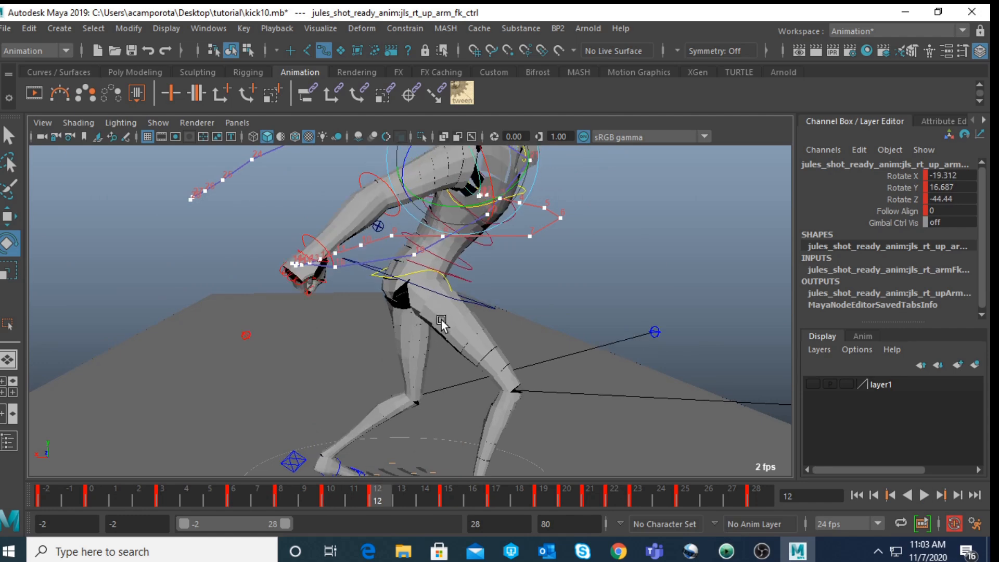
{"action": "key", "text": "comma"}
{"action": "key", "text": "comma"}
{"action": "left_click_drag", "start_coordinate": [418, 331], "coordinate": [389, 289], "text": "alt"}
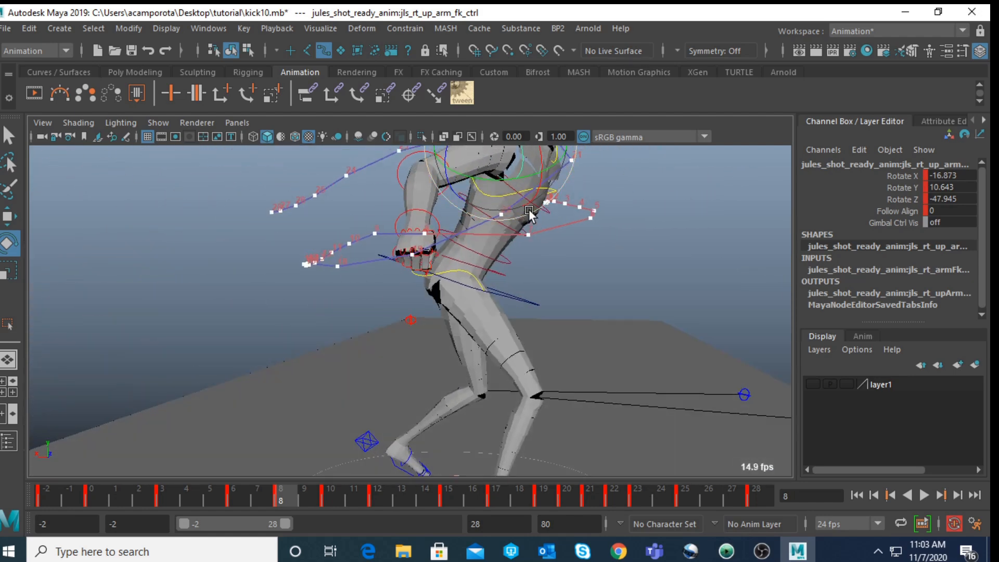
{"action": "left_click_drag", "start_coordinate": [448, 156], "coordinate": [526, 210]}
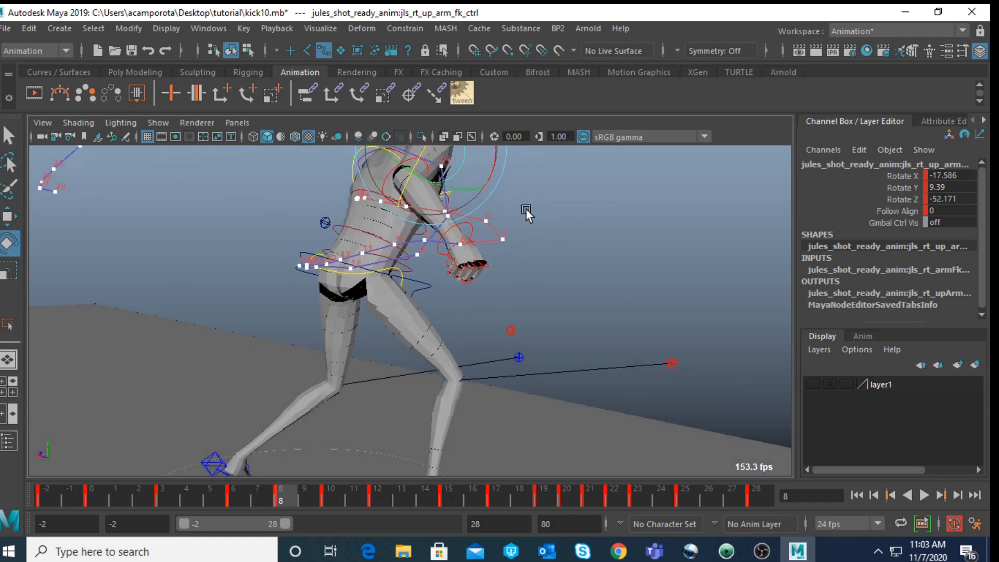
Rotate the right upper arm lower at frame 9, to about -20.4, 11.2, -55.1 in X, Y, Z
{"action": "key", "text": "period"}
{"action": "left_click_drag", "start_coordinate": [400, 156], "coordinate": [438, 214]}
{"action": "left_click_drag", "start_coordinate": [368, 226], "coordinate": [403, 320], "text": "alt"}
{"action": "left_click", "coordinate": [302, 498]}
{"action": "left_click_drag", "start_coordinate": [410, 160], "coordinate": [421, 164]}
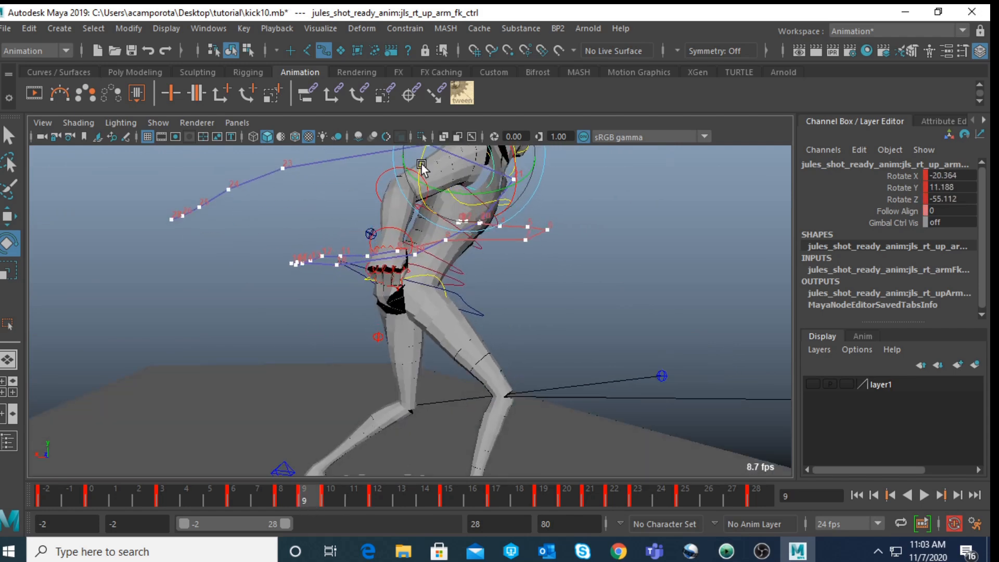
Lower the right upper arm further at frame 8, to about -18.2, 8.0, -56.6 in X, Y, Z
{"action": "left_click", "coordinate": [285, 496]}
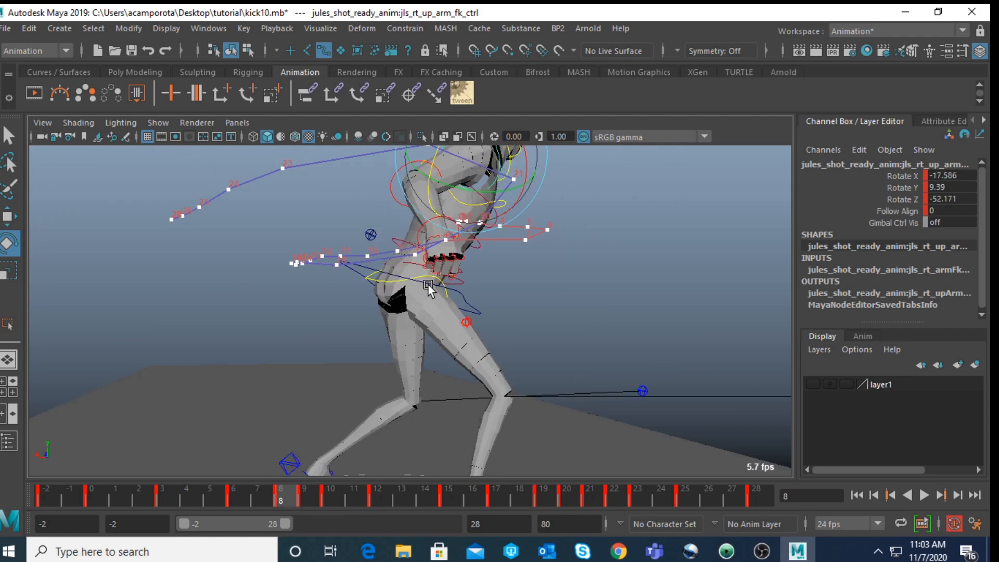
{"action": "left_click_drag", "start_coordinate": [430, 164], "coordinate": [431, 169]}
{"action": "left_click_drag", "start_coordinate": [525, 281], "coordinate": [513, 310], "text": "alt"}
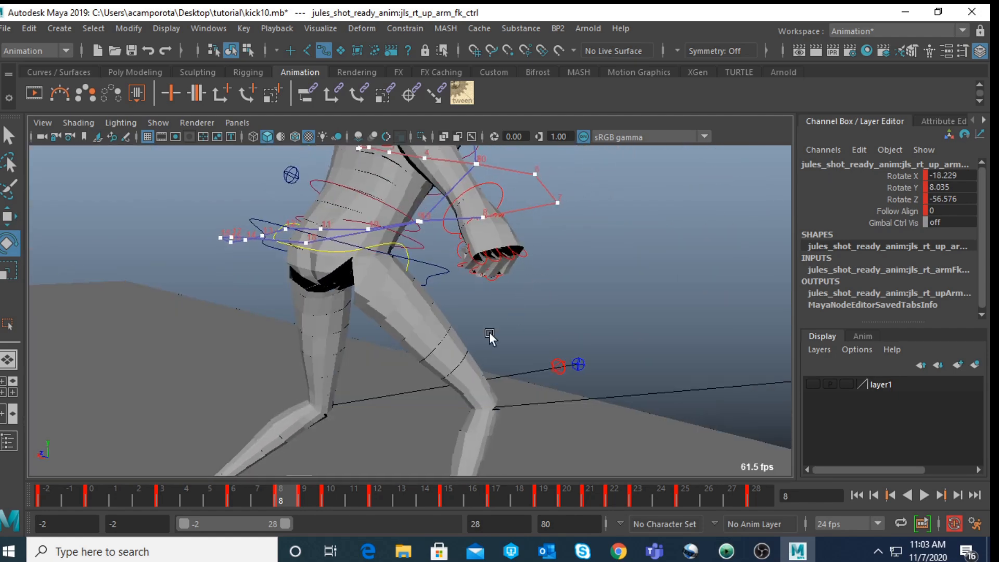
Lower the right upper arm slightly more at frame 9, to about -20.6, 10.6, -56.7 in X, Y, Z
{"action": "left_click", "coordinate": [312, 489]}
{"action": "left_click_drag", "start_coordinate": [417, 193], "coordinate": [454, 251], "text": "alt"}
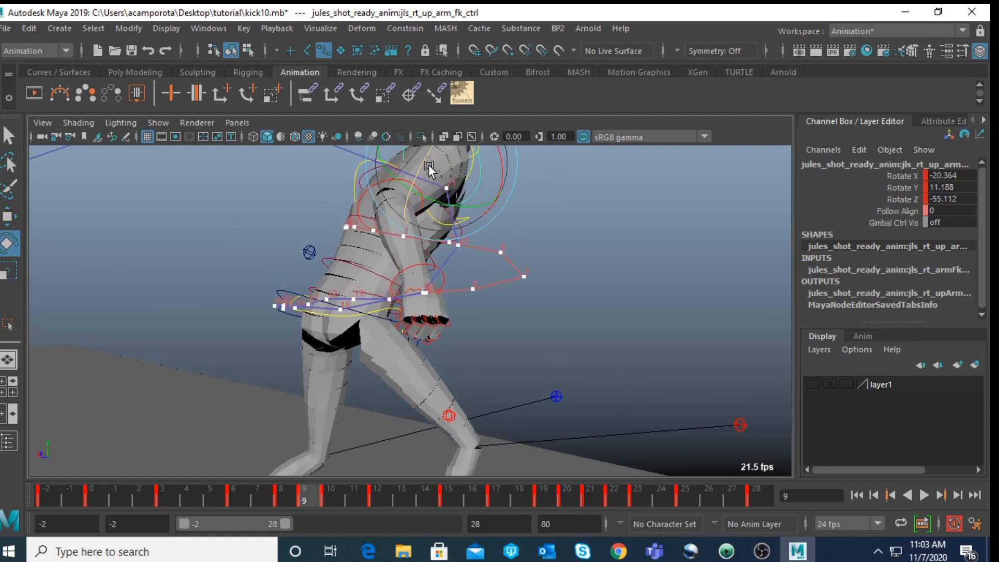
{"action": "left_click_drag", "start_coordinate": [421, 166], "coordinate": [420, 256]}
{"action": "right_click_drag", "start_coordinate": [419, 256], "coordinate": [369, 308], "text": "alt"}
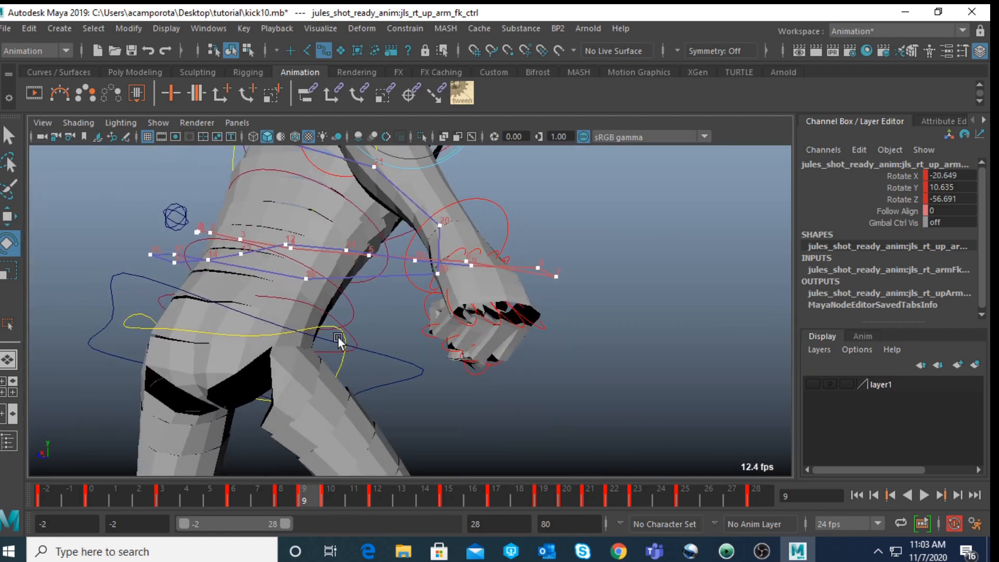
Rotate the right upper arm lower at frame 12 to about -20.2, 15.5, -47.9, and at frame 10 to about -20.9, 12.5, -54.0
{"action": "key", "text": "alt+v"}
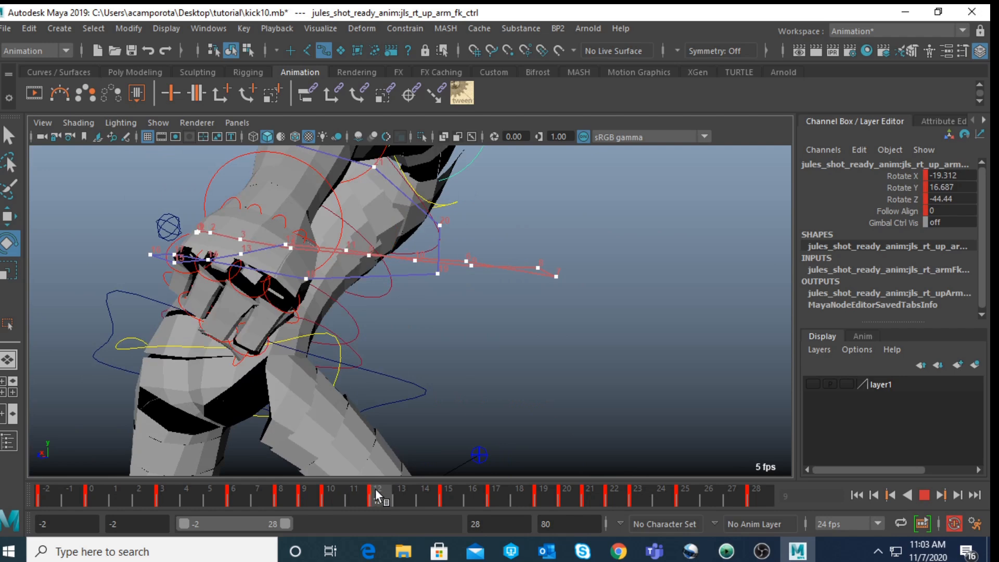
{"action": "left_click", "coordinate": [376, 489]}
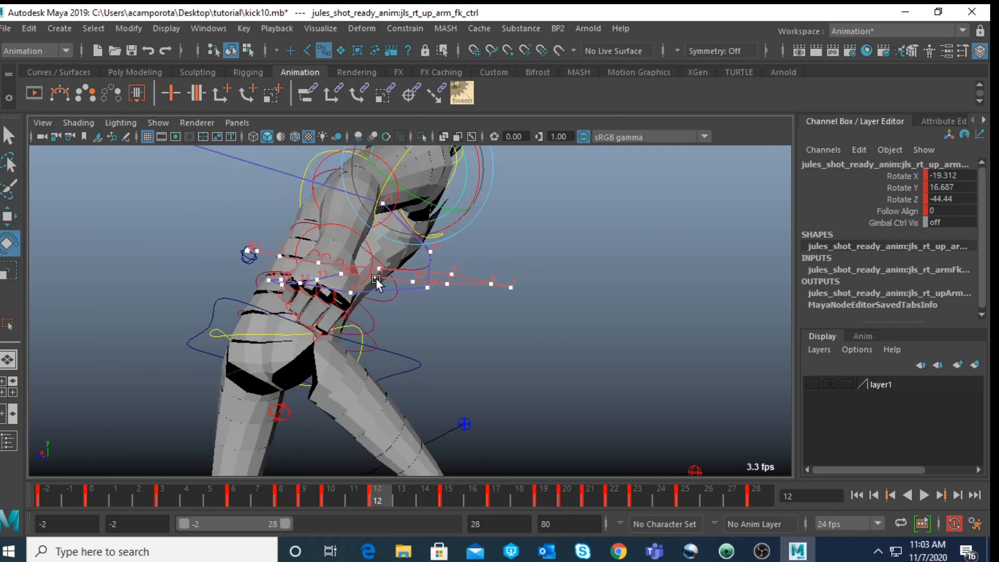
{"action": "left_click_drag", "start_coordinate": [399, 163], "coordinate": [401, 254]}
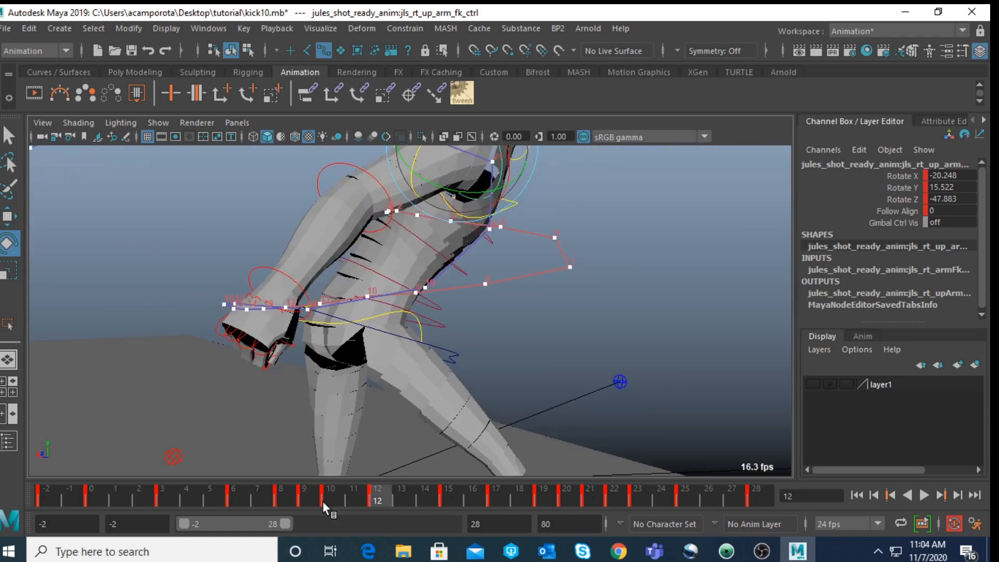
{"action": "left_click", "coordinate": [338, 486]}
{"action": "left_click_drag", "start_coordinate": [426, 170], "coordinate": [425, 171]}
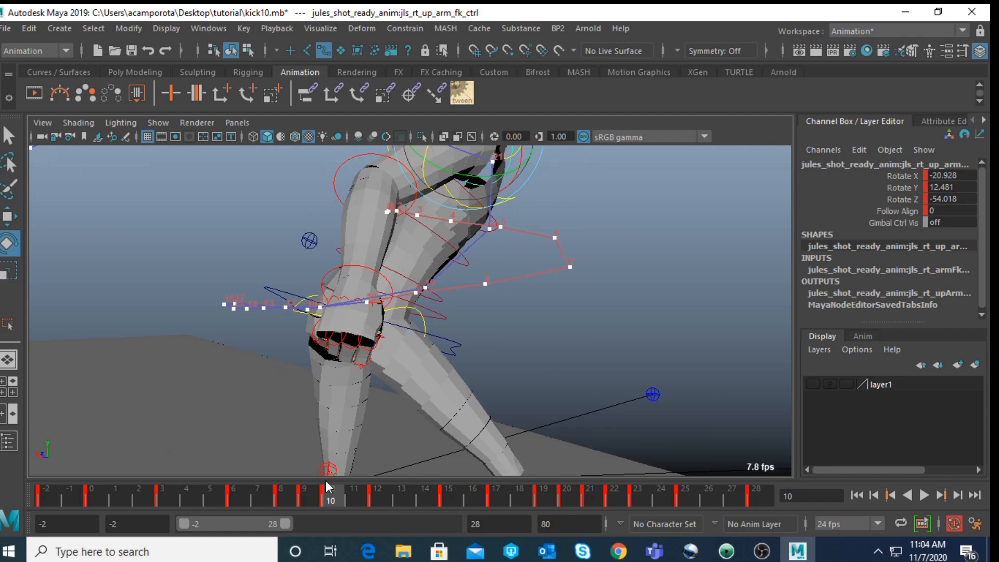
Lower the right upper arm at frame 9 to about -20.9, 10.1, -58.3, and adjust and key it at frame 10
{"action": "left_click", "coordinate": [305, 499]}
{"action": "left_click_drag", "start_coordinate": [312, 418], "coordinate": [330, 371], "text": "alt"}
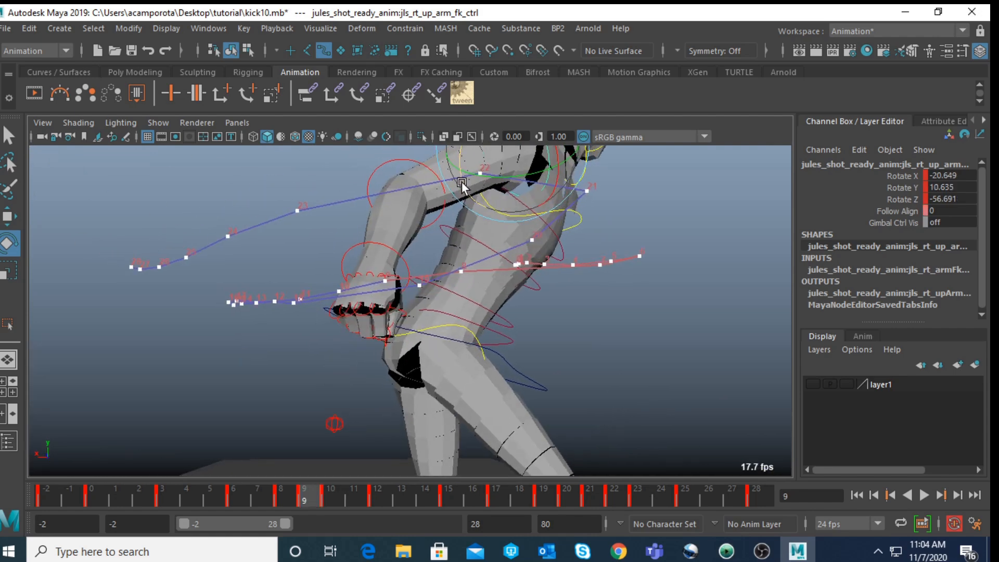
{"action": "left_click_drag", "start_coordinate": [461, 183], "coordinate": [462, 185]}
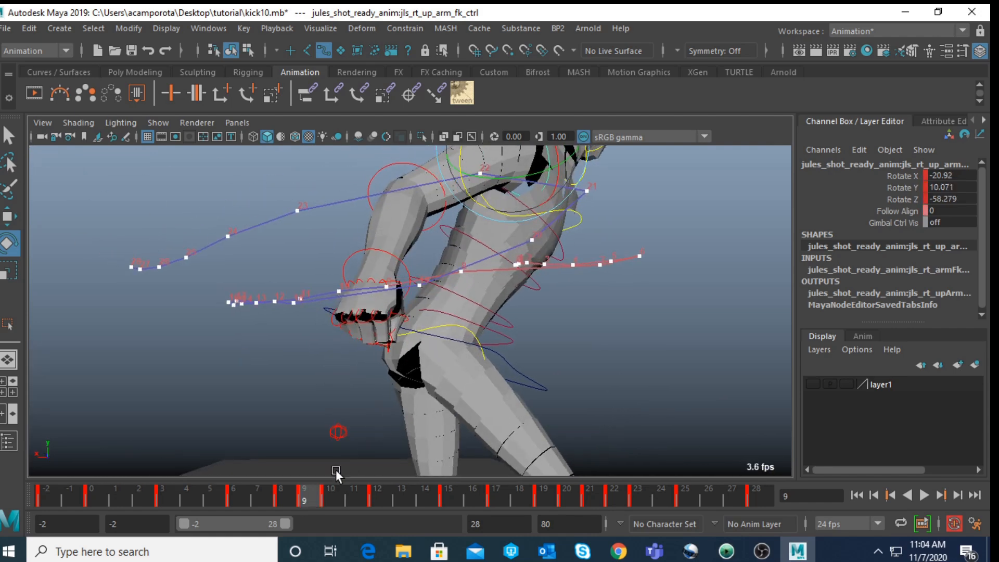
{"action": "left_click", "coordinate": [336, 489]}
{"action": "left_click_drag", "start_coordinate": [461, 167], "coordinate": [445, 153]}
{"action": "key", "text": "s"}
{"action": "key", "text": "s"}
Rotate the right upper arm at frame 8 to about -18.5, 7.4, -58.7 in X, Y, Z and key it
{"action": "left_click", "coordinate": [287, 492]}
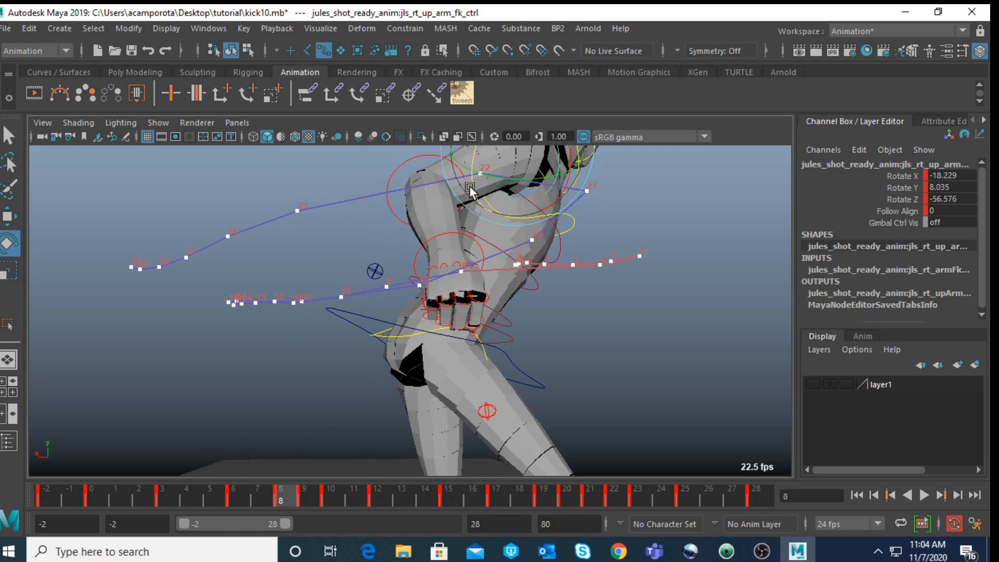
{"action": "left_click_drag", "start_coordinate": [469, 188], "coordinate": [420, 234]}
{"action": "key", "text": "s"}
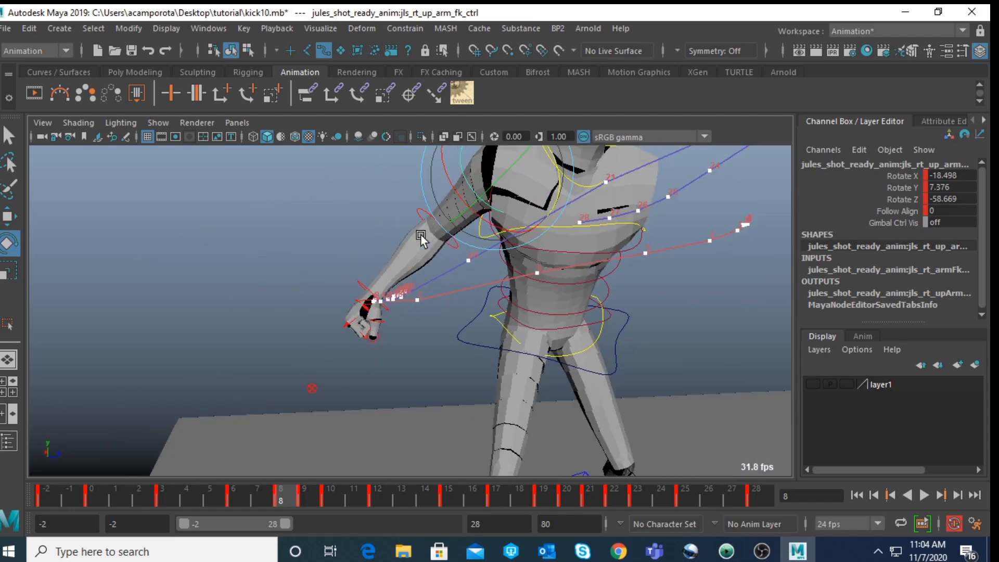
Return to the shot view and delete motionTrail1Handle from the scene using the Outliner
{"action": "key", "text": "space"}
{"action": "key", "text": "space"}
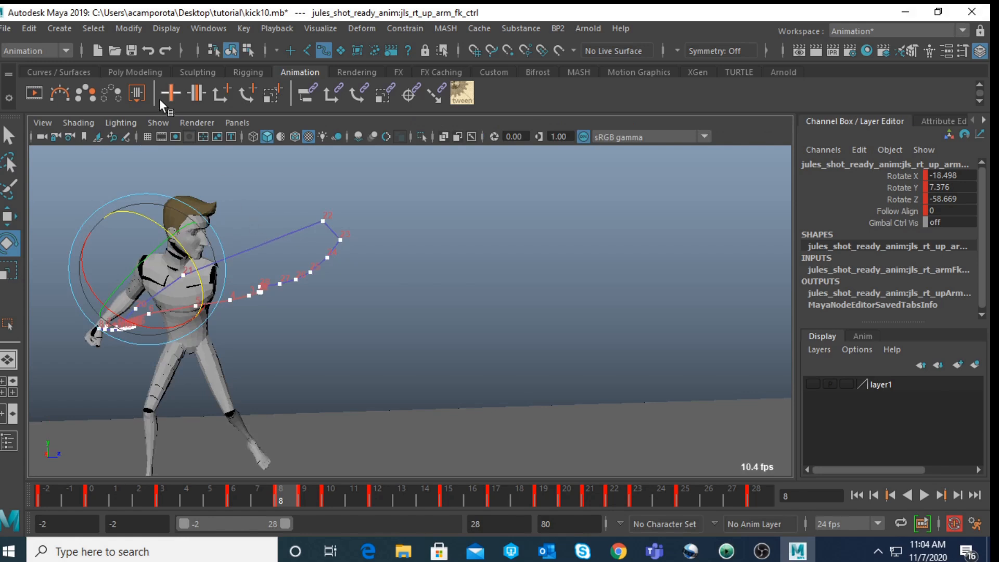
{"action": "left_click", "coordinate": [211, 28]}
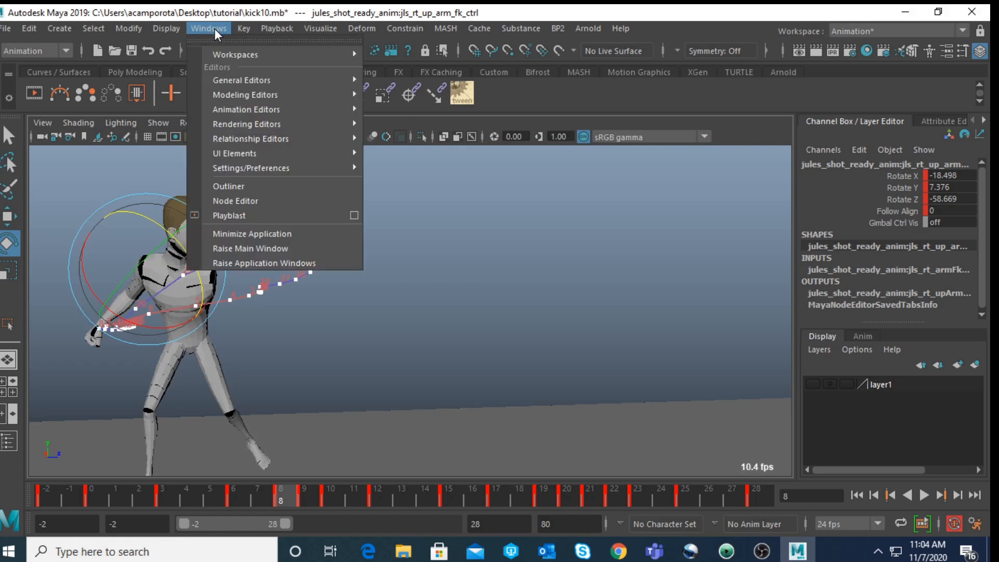
{"action": "left_click", "coordinate": [218, 185]}
{"action": "left_click", "coordinate": [182, 258]}
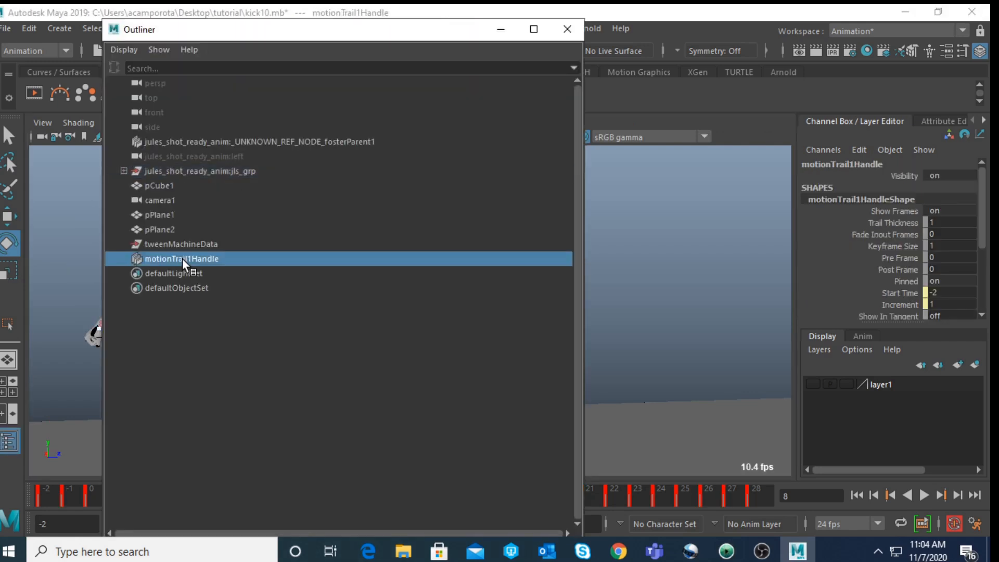
{"action": "key", "text": "Delete"}
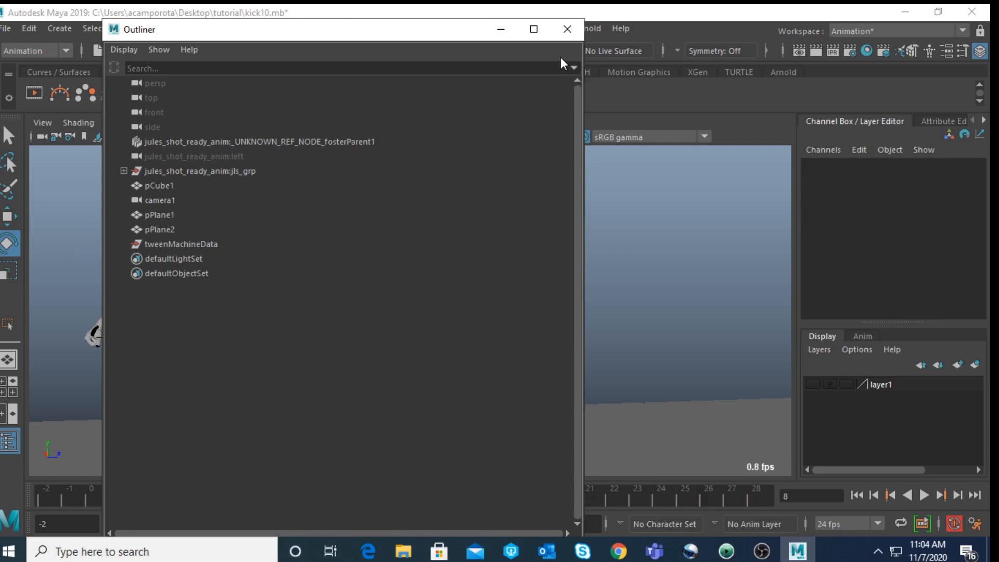
{"action": "left_click", "coordinate": [567, 29]}
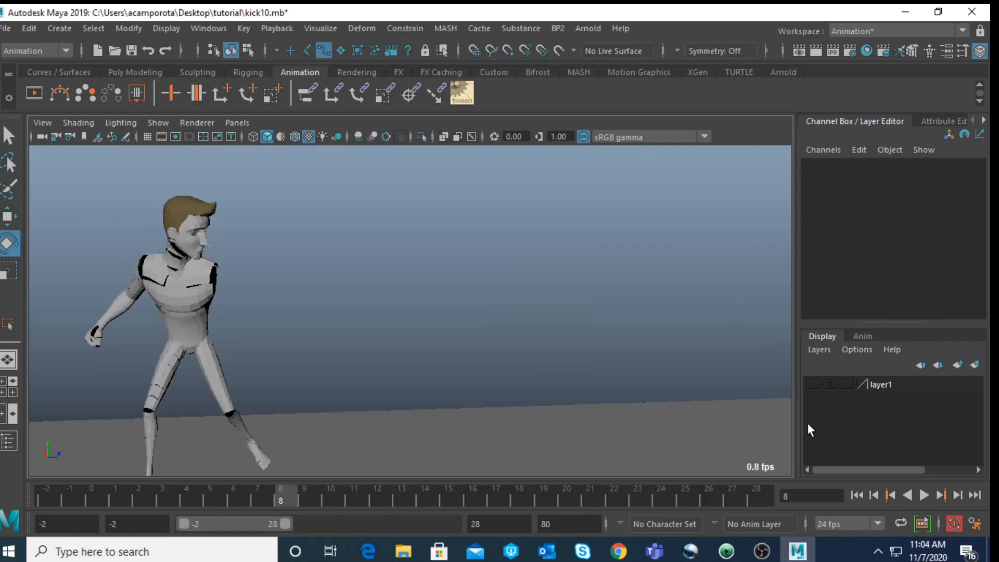
Play back the kick animation in the shot view and scrub to frame 24 to examine the arm's motion
{"action": "left_click", "coordinate": [921, 496]}
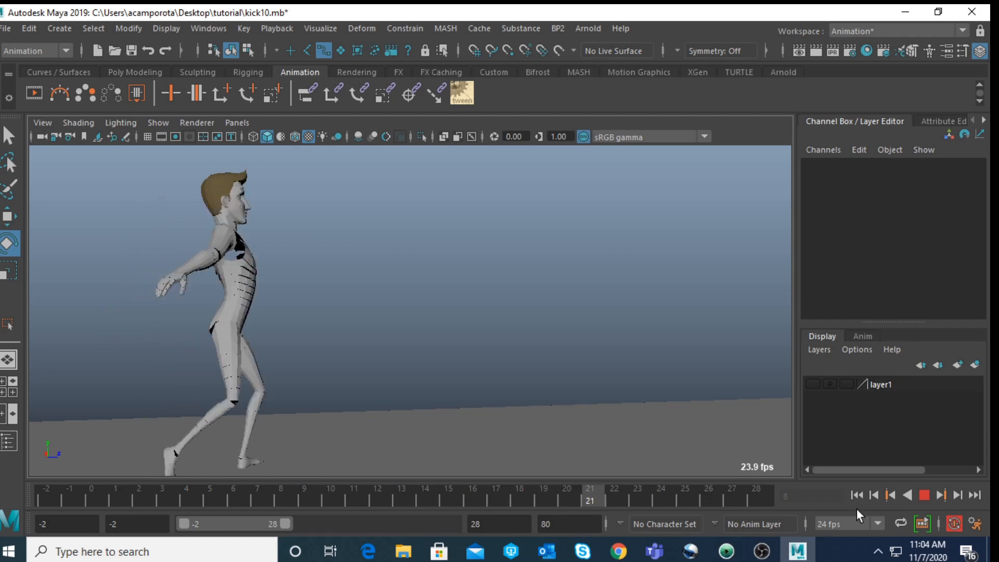
{"action": "left_click", "coordinate": [924, 494]}
{"action": "mouse_move", "coordinate": [688, 486]}
{"action": "left_mouse_down"}
{"action": "mouse_move", "coordinate": [768, 500]}
{"action": "mouse_move", "coordinate": [675, 486]}
{"action": "left_mouse_up"}
Save the scene as a new version named kick11.mb
{"action": "left_click", "coordinate": [6, 28]}
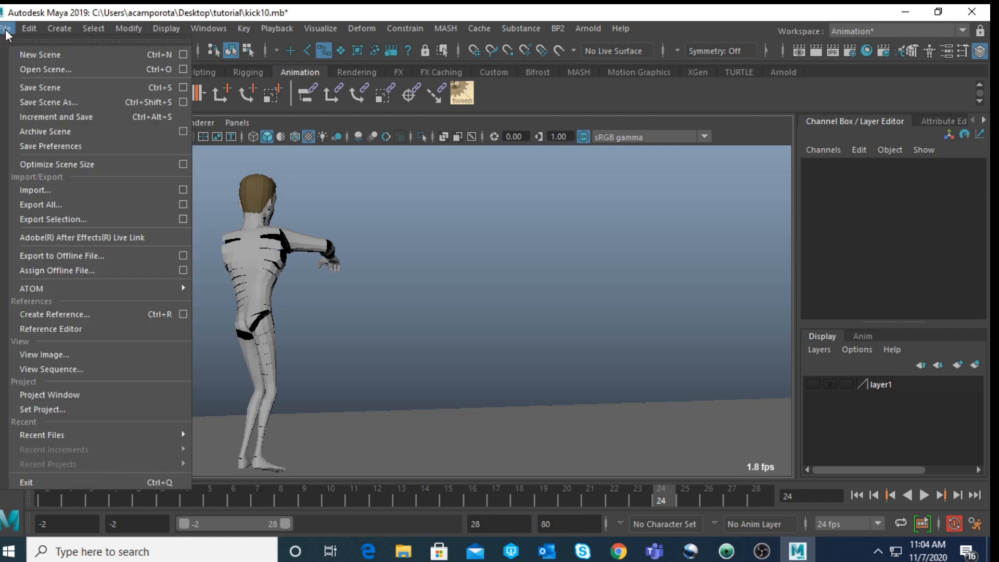
{"action": "left_click", "coordinate": [30, 98]}
{"action": "left_click", "coordinate": [200, 430]}
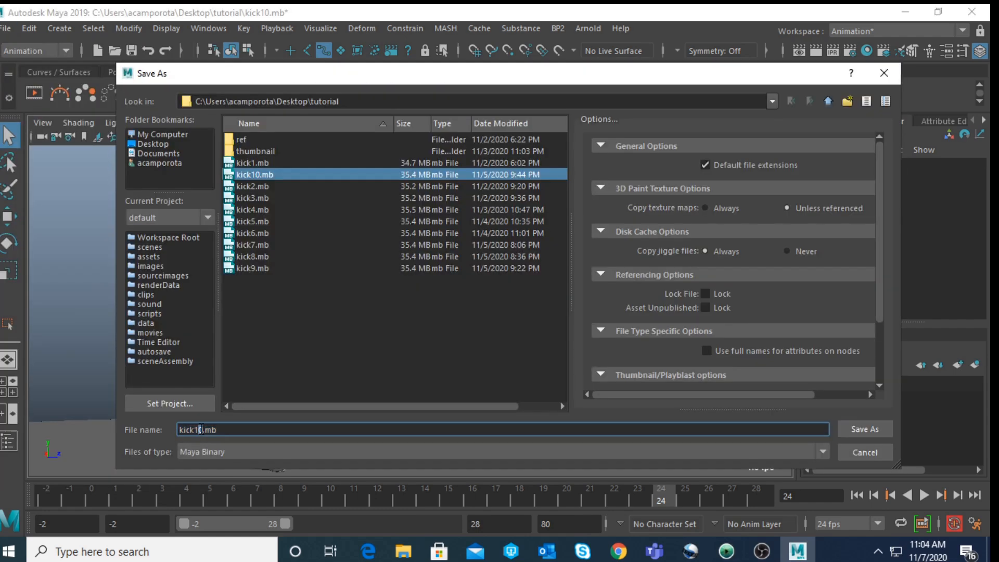
{"action": "type", "text": "1"}
{"action": "left_click", "coordinate": [873, 427]}
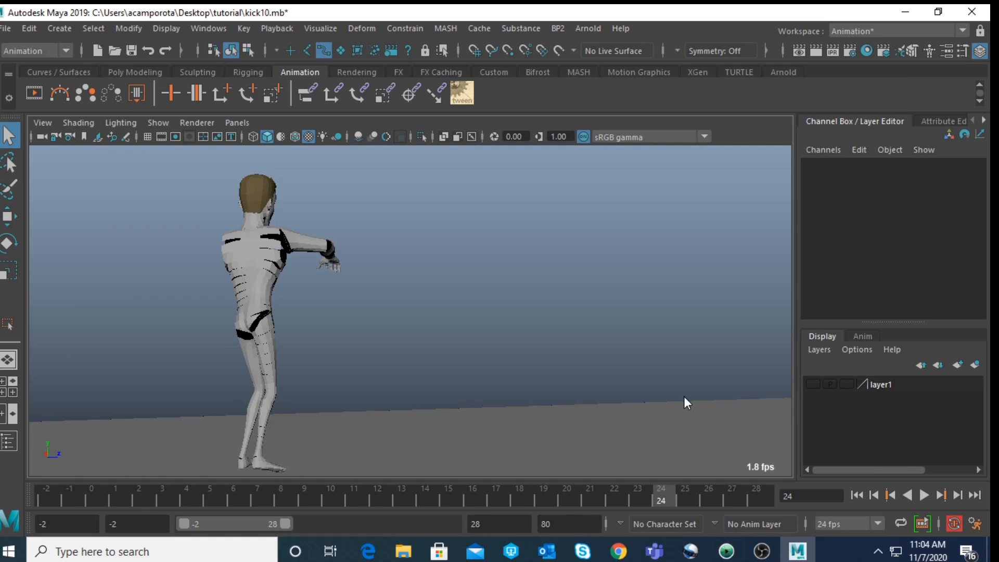
Switch to the perspective view of the character and select the right upper arm control for rotation
{"action": "key", "text": "e"}
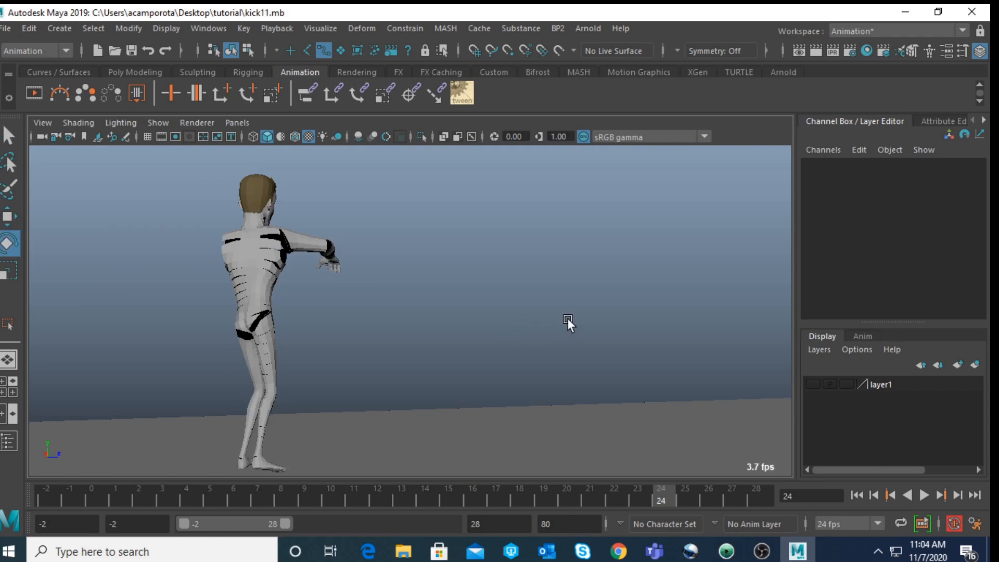
{"action": "key", "text": "space"}
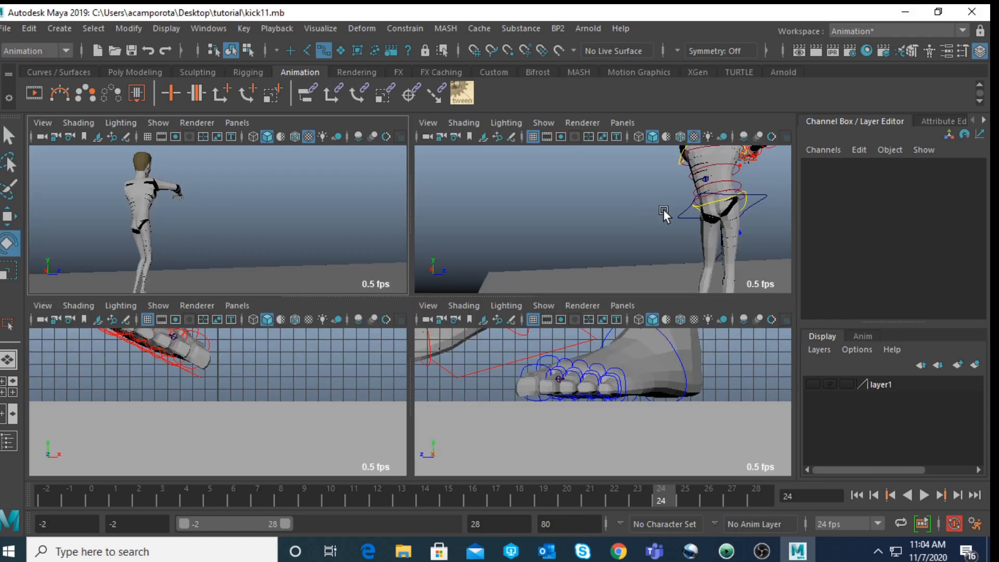
{"action": "left_click", "coordinate": [694, 208]}
{"action": "key", "text": "space"}
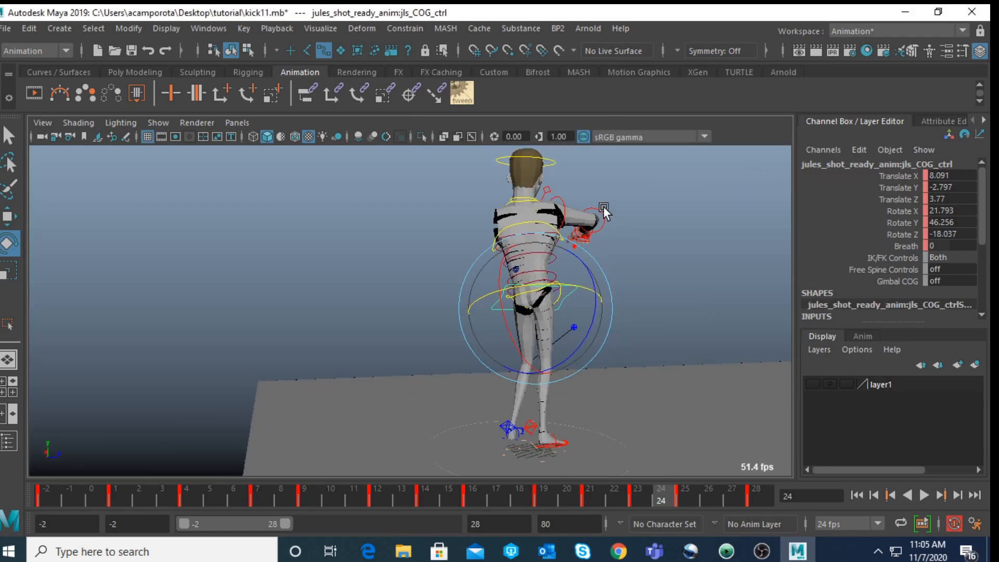
{"action": "left_click", "coordinate": [563, 191]}
{"action": "left_click", "coordinate": [563, 190]}
Shift the playback range to frames 25 to 55
{"action": "key", "text": "alt+v"}
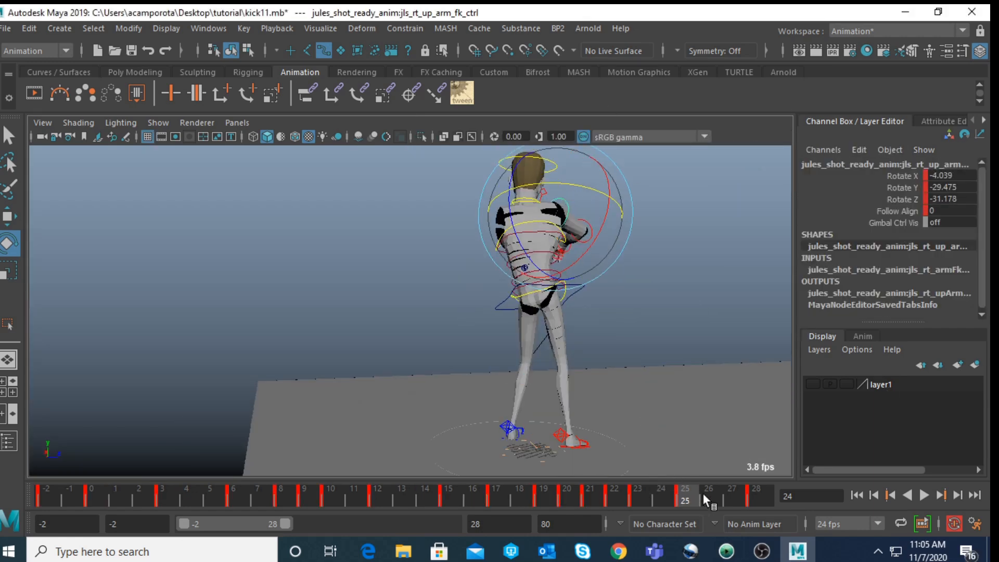
{"action": "key", "text": "alt+v"}
{"action": "left_click_drag", "start_coordinate": [246, 521], "coordinate": [330, 524]}
{"action": "scroll", "coordinate": [285, 398], "scroll_direction": "down", "scroll_amount": 2}
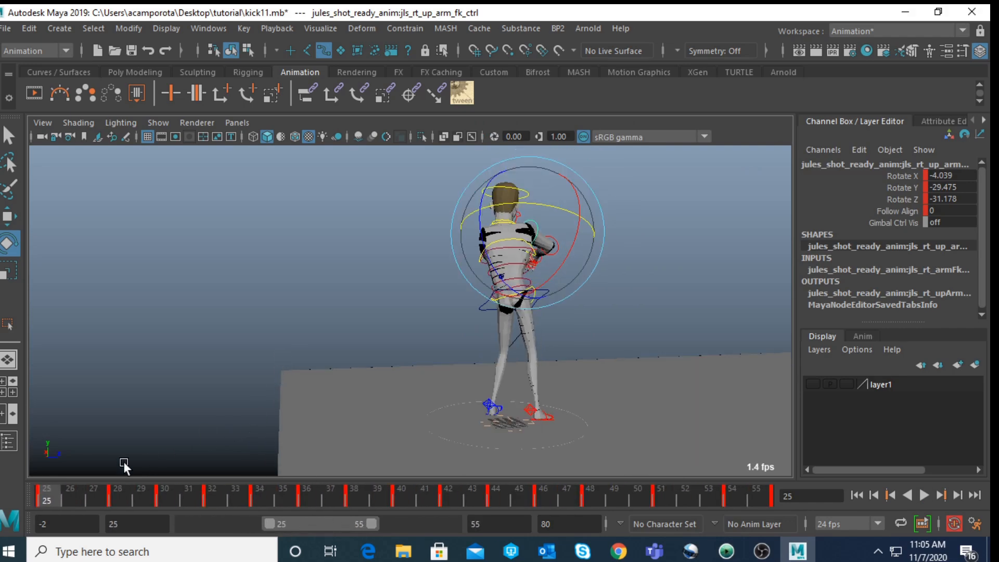
Move to frame 44, reselect the right upper arm control and shorten the playback range to end at frame 44
{"action": "key", "text": "alt+v"}
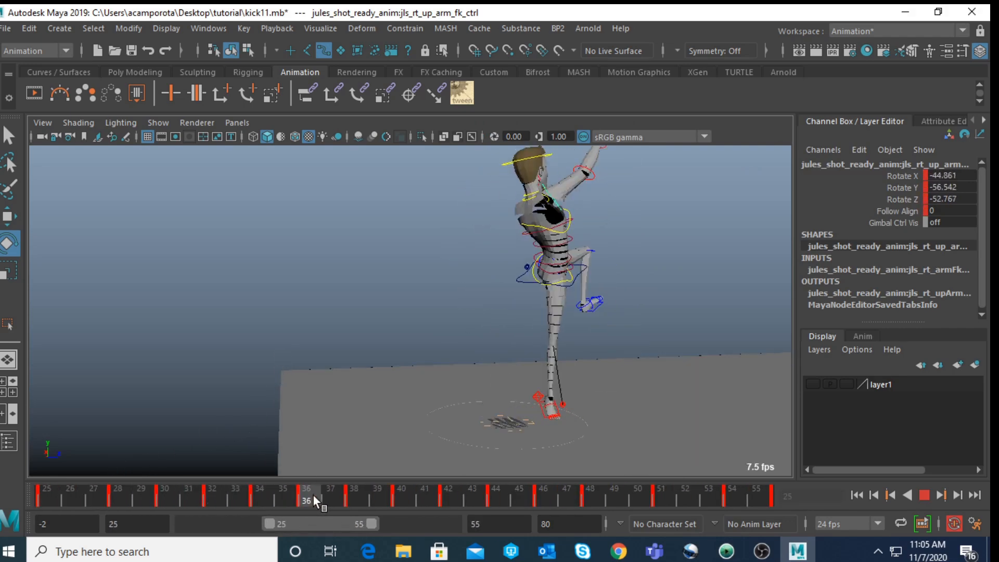
{"action": "left_click_drag", "start_coordinate": [339, 497], "coordinate": [262, 490]}
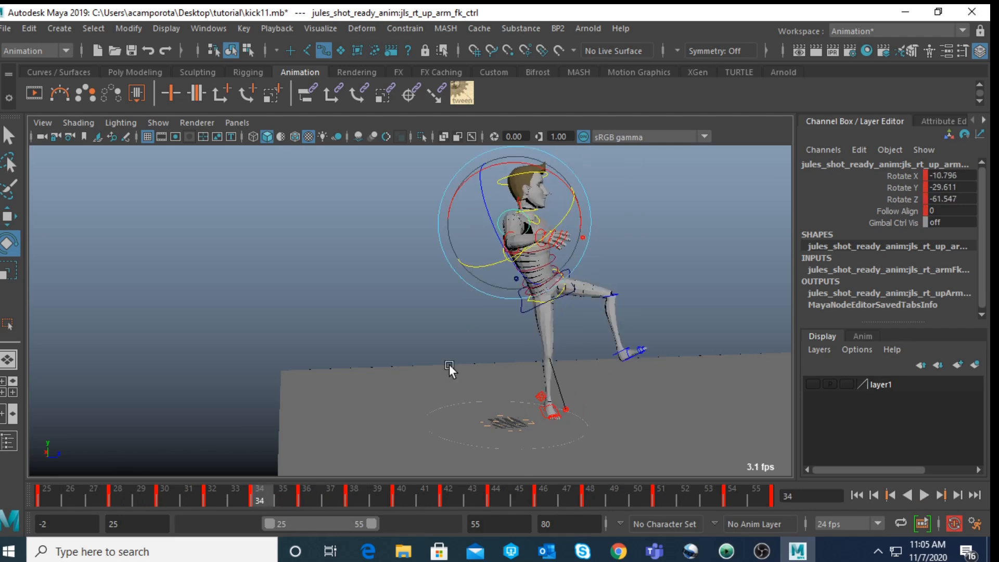
{"action": "middle_click_drag", "start_coordinate": [494, 268], "coordinate": [207, 460], "text": "alt"}
{"action": "left_click_drag", "start_coordinate": [265, 497], "coordinate": [497, 497]}
{"action": "scroll", "coordinate": [601, 326], "scroll_direction": "up", "scroll_amount": 4}
{"action": "middle_click_drag", "start_coordinate": [605, 245], "coordinate": [539, 301], "text": "alt"}
{"action": "left_click", "coordinate": [575, 268]}
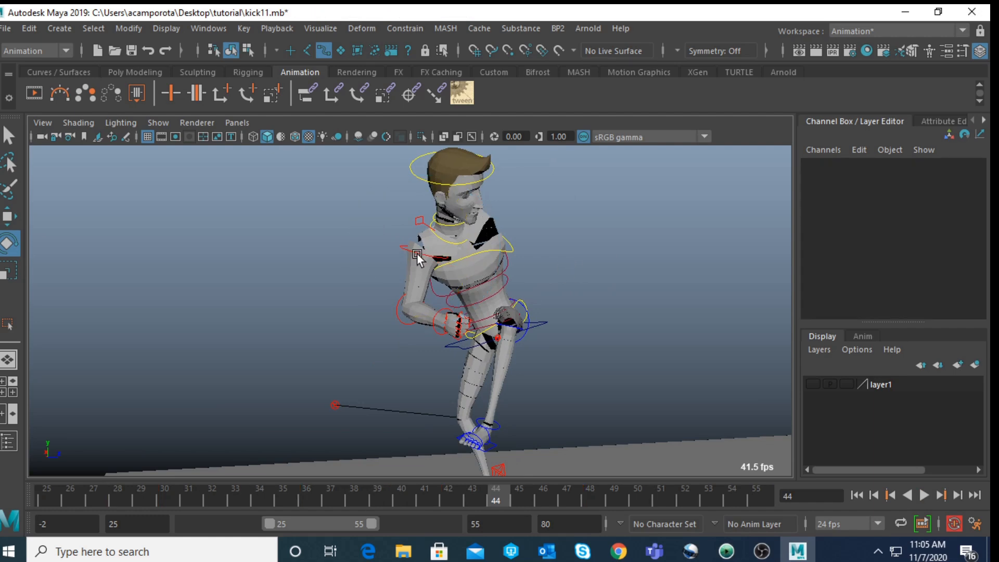
{"action": "left_click", "coordinate": [382, 244]}
{"action": "scroll", "coordinate": [463, 398], "scroll_direction": "down", "scroll_amount": 4}
{"action": "mouse_move", "coordinate": [502, 500]}
{"action": "left_mouse_down"}
{"action": "mouse_move", "coordinate": [586, 493]}
{"action": "mouse_move", "coordinate": [497, 497]}
{"action": "left_mouse_up"}
{"action": "left_click_drag", "start_coordinate": [369, 516], "coordinate": [336, 513]}
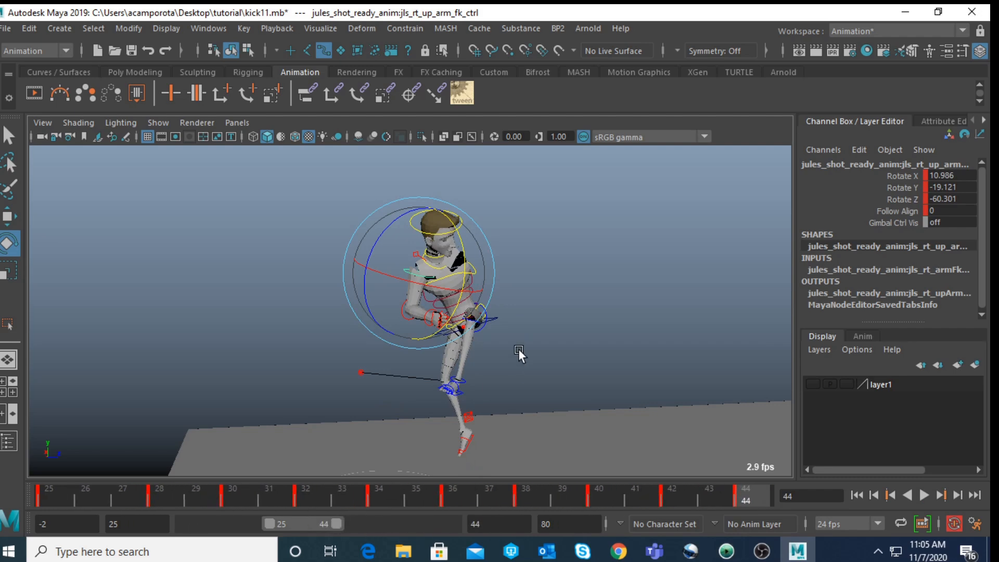
Rotate the right upper arm at frame 44 to about -29 in Y
{"action": "scroll", "coordinate": [516, 354], "scroll_direction": "up", "scroll_amount": 4}
{"action": "left_click_drag", "start_coordinate": [441, 327], "coordinate": [445, 304]}
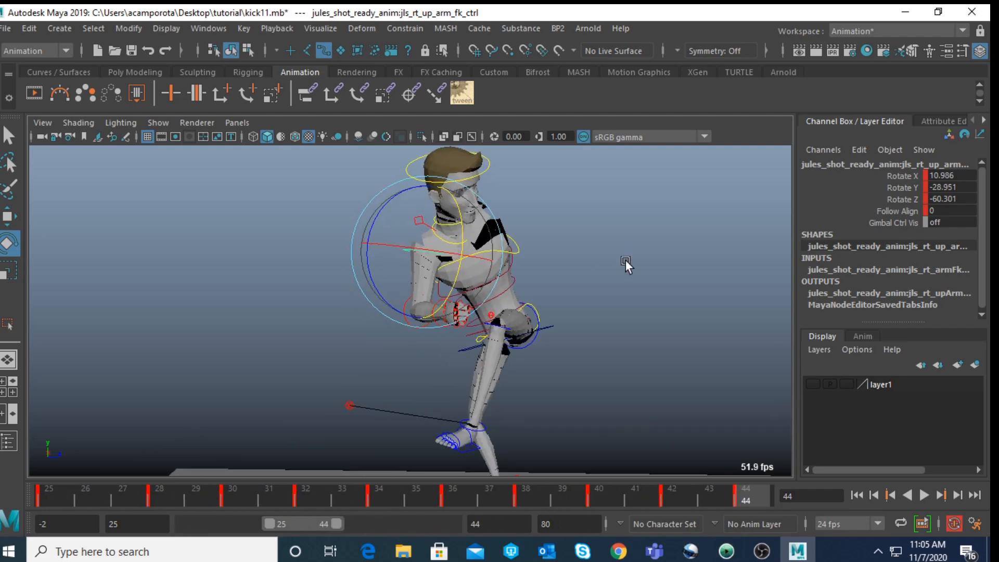
{"action": "left_click", "coordinate": [623, 261]}
Bend the right elbow at frame 44 to raise the fist toward the chest, and rotate the right hand to match
{"action": "left_click", "coordinate": [405, 310]}
{"action": "left_click_drag", "start_coordinate": [442, 296], "coordinate": [423, 256]}
{"action": "left_click", "coordinate": [592, 264]}
{"action": "left_click", "coordinate": [451, 292]}
{"action": "left_click_drag", "start_coordinate": [422, 340], "coordinate": [441, 344]}
{"action": "left_click_drag", "start_coordinate": [462, 321], "coordinate": [467, 308]}
{"action": "left_click", "coordinate": [654, 222]}
Rotate the right upper arm at frame 44 to about 14.4, -32, -65.2 in X, Y, Z
{"action": "left_click", "coordinate": [414, 246]}
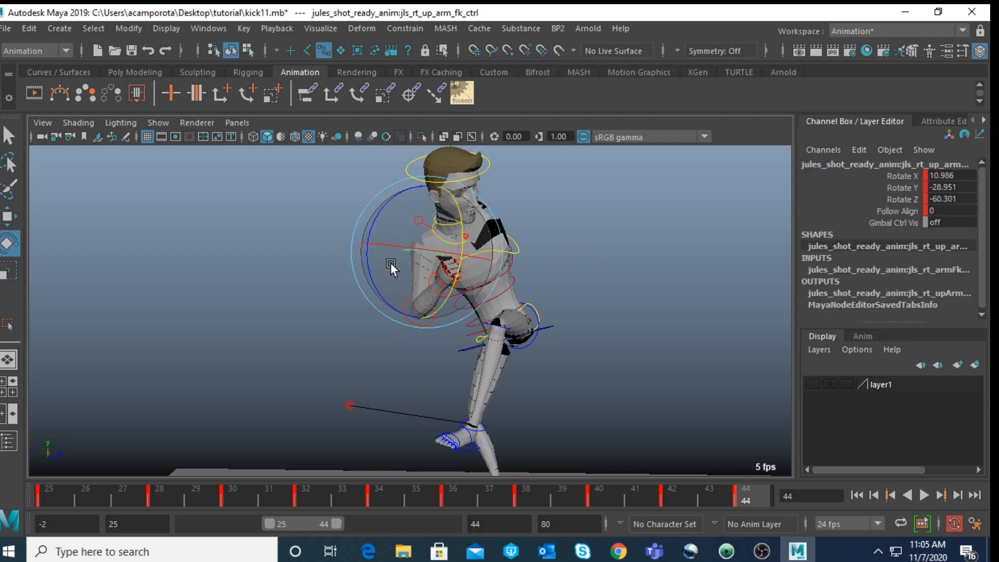
{"action": "left_click_drag", "start_coordinate": [373, 276], "coordinate": [393, 261]}
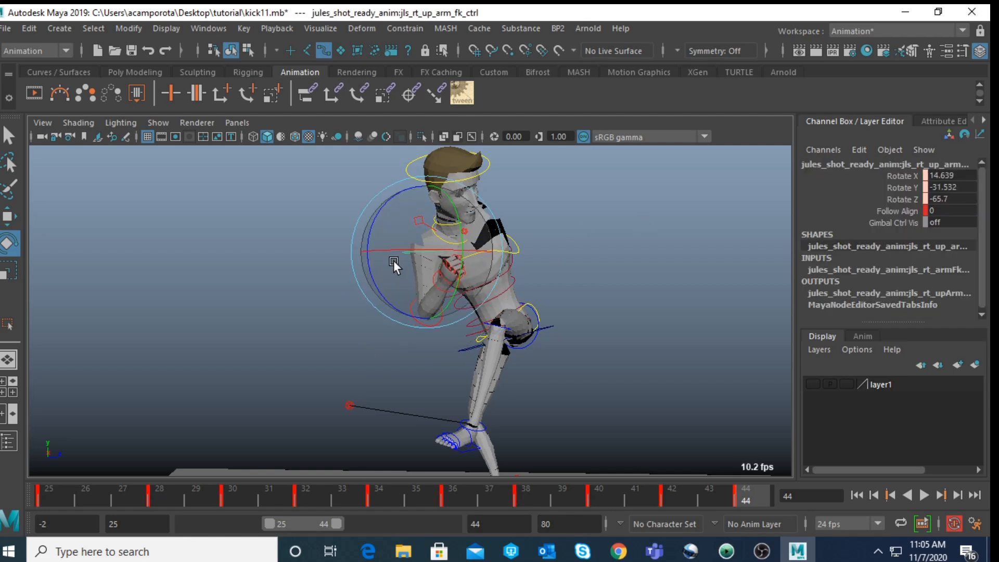
{"action": "key", "text": "q"}
Select all the right arm's controls together, from the hand and elbow up to the upper arm and clavicle
{"action": "left_click_drag", "start_coordinate": [444, 288], "coordinate": [442, 330], "text": "alt"}
{"action": "scroll", "coordinate": [389, 310], "scroll_direction": "up", "scroll_amount": 4}
{"action": "left_click", "coordinate": [414, 238], "text": "shift"}
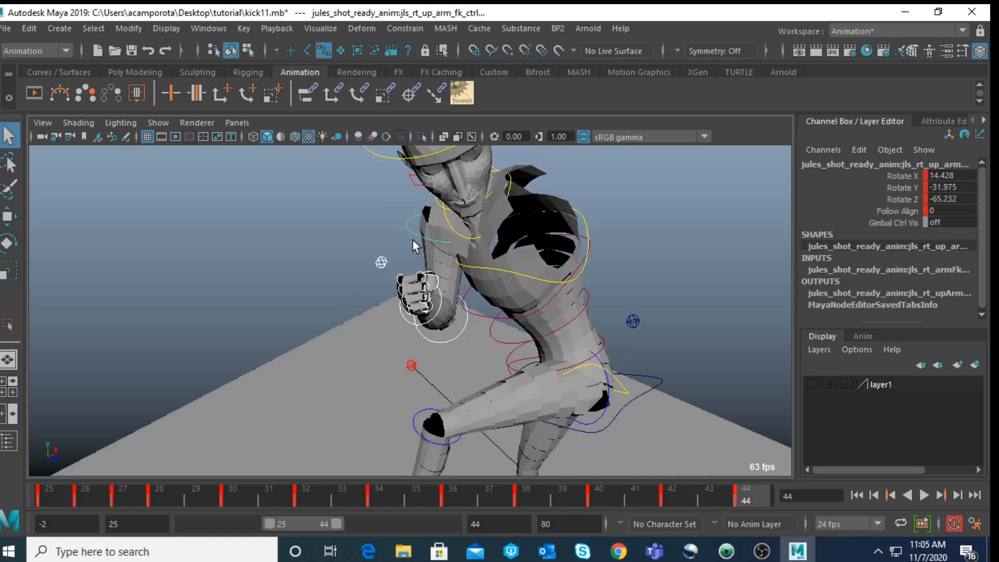
{"action": "left_click_drag", "start_coordinate": [413, 238], "coordinate": [477, 213], "text": "alt"}
{"action": "left_click", "coordinate": [420, 166]}
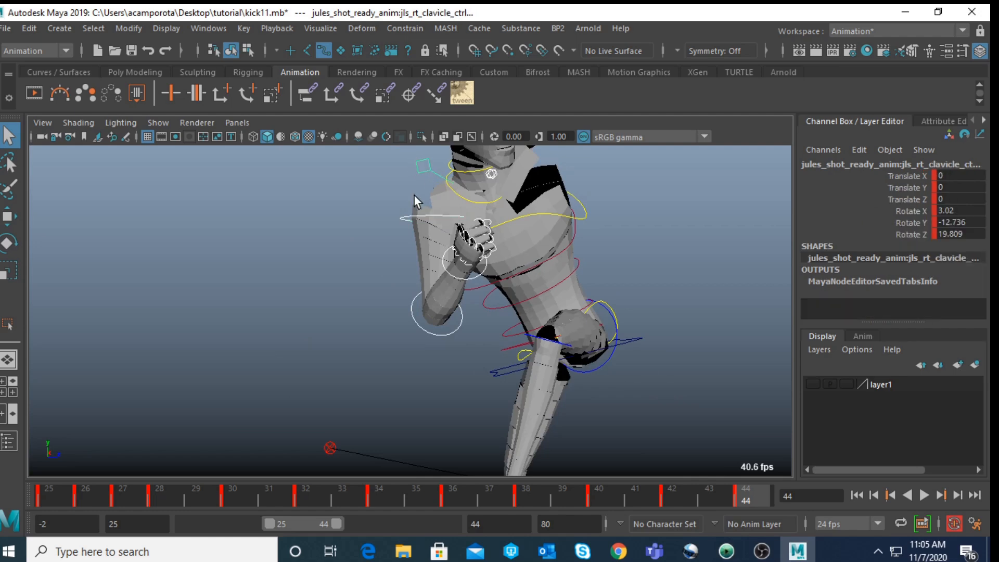
Return to the shot view and tween the selected arm controls with tweenMachine to 83.9 at frame 42 and 29.9 at frame 40
{"action": "key", "text": "space"}
{"action": "key", "text": "space"}
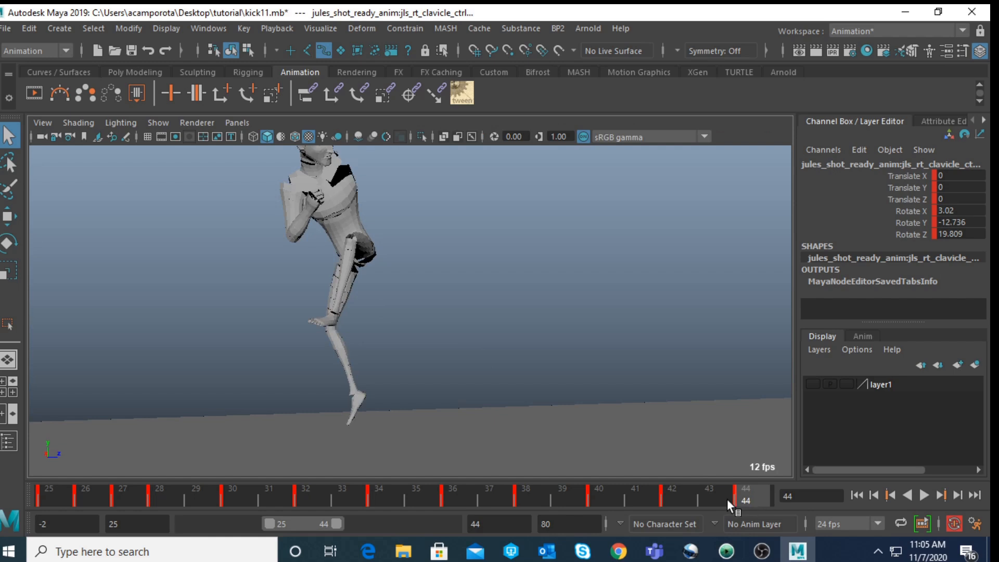
{"action": "key", "text": "alt+v"}
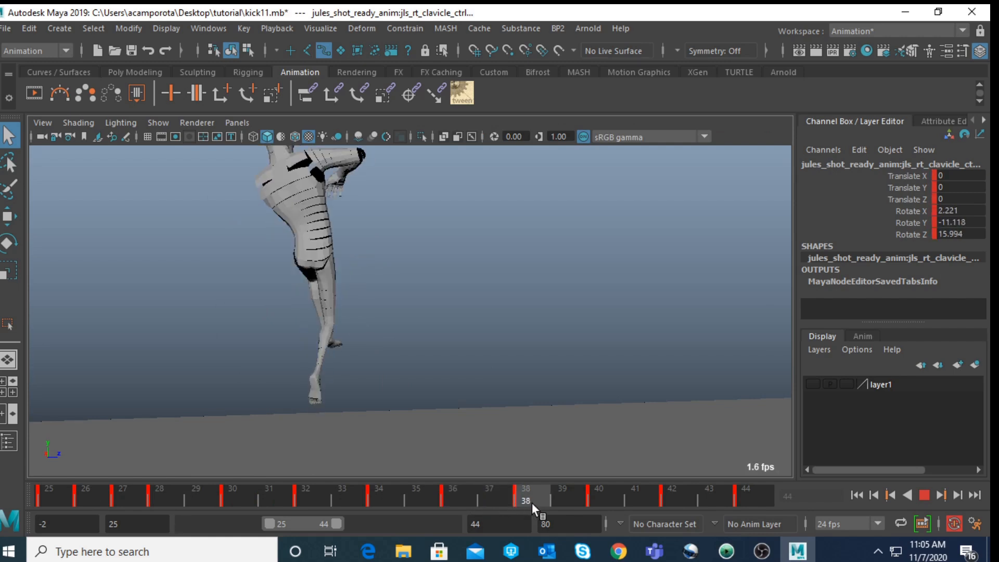
{"action": "left_click", "coordinate": [672, 501]}
{"action": "left_click", "coordinate": [459, 89]}
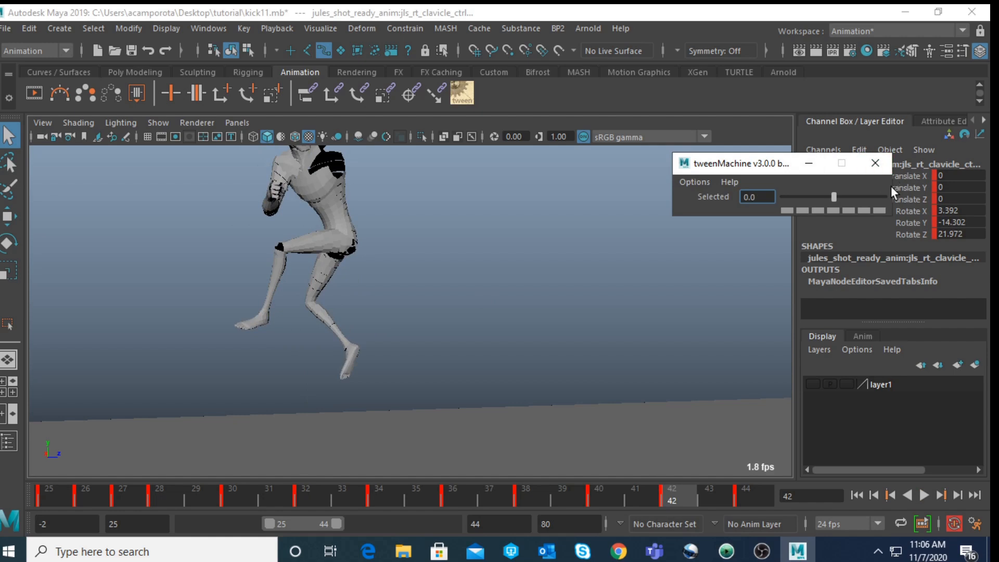
{"action": "left_click", "coordinate": [872, 198]}
{"action": "left_click_drag", "start_coordinate": [871, 195], "coordinate": [874, 199]}
{"action": "left_click", "coordinate": [611, 492]}
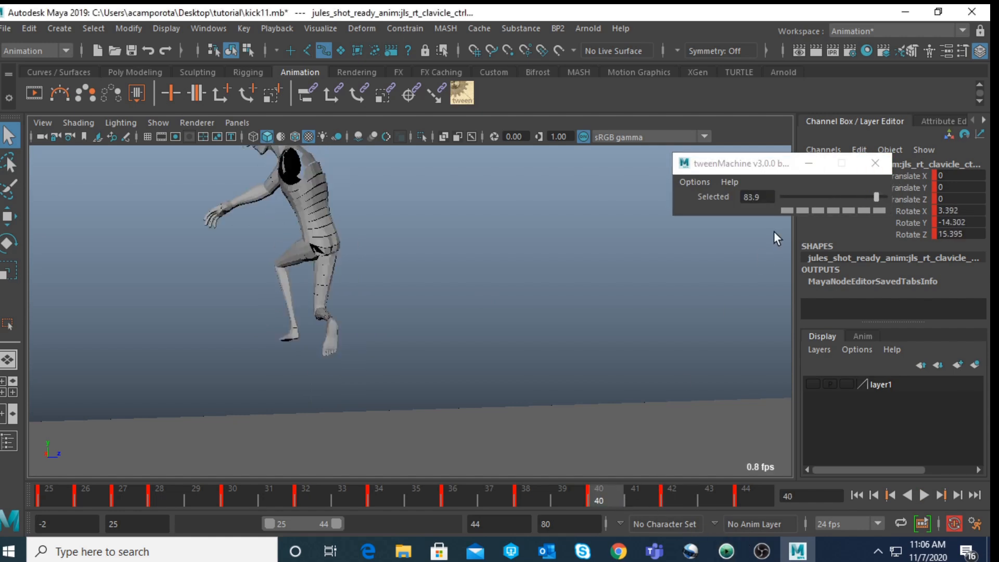
{"action": "left_click", "coordinate": [848, 197]}
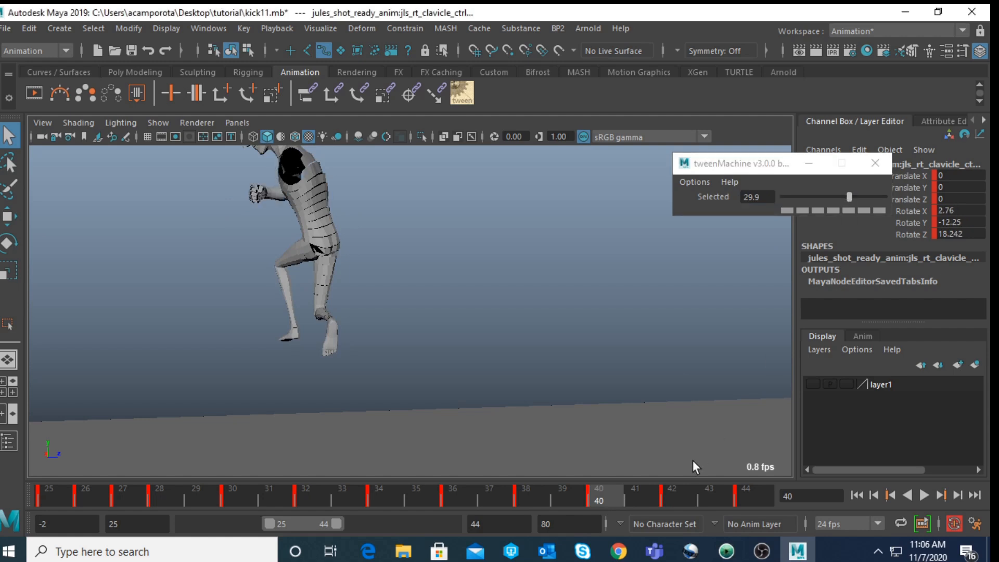
Try tweening the selected arm controls to 24.1 at frame 38
{"action": "left_click", "coordinate": [577, 499]}
{"action": "left_click_drag", "start_coordinate": [576, 498], "coordinate": [524, 503]}
{"action": "left_click", "coordinate": [830, 197]}
{"action": "left_click_drag", "start_coordinate": [830, 199], "coordinate": [844, 200]}
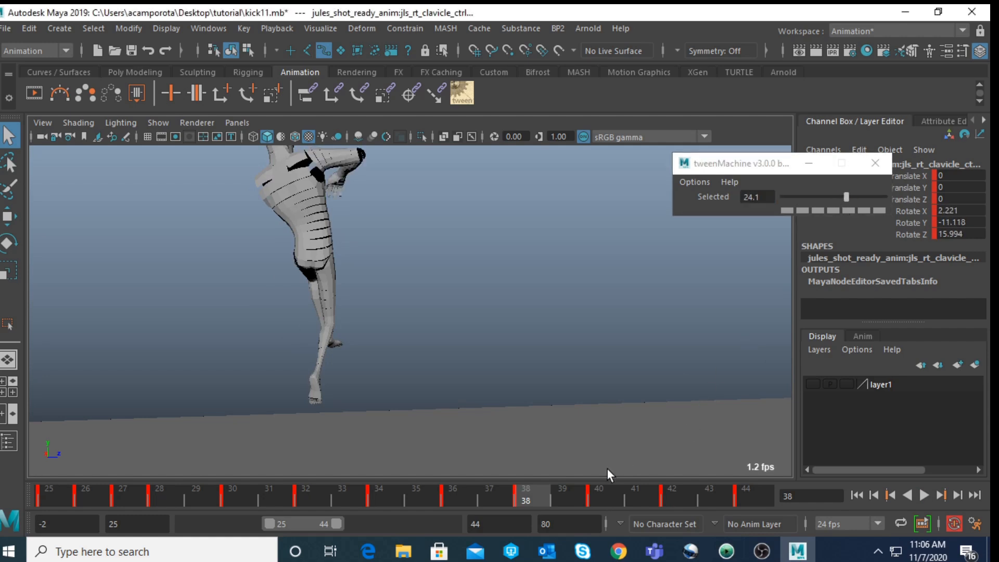
Play back frames 25 to 44 in the shot view and scrub through them to examine the arm's swing
{"action": "mouse_move", "coordinate": [554, 492]}
{"action": "left_mouse_down"}
{"action": "mouse_move", "coordinate": [654, 477]}
{"action": "mouse_move", "coordinate": [757, 479]}
{"action": "mouse_move", "coordinate": [278, 492]}
{"action": "left_mouse_up"}
{"action": "left_click", "coordinate": [927, 499]}
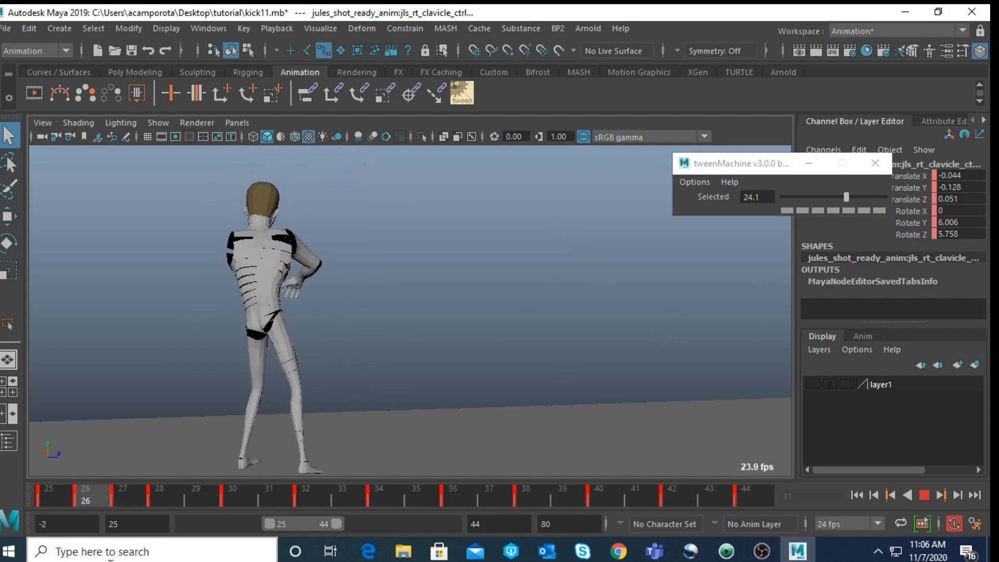
{"action": "left_click", "coordinate": [924, 495]}
{"action": "mouse_move", "coordinate": [99, 497]}
{"action": "left_mouse_down"}
{"action": "mouse_move", "coordinate": [83, 503]}
{"action": "mouse_move", "coordinate": [278, 490]}
{"action": "mouse_move", "coordinate": [31, 503]}
{"action": "mouse_move", "coordinate": [102, 496]}
{"action": "mouse_move", "coordinate": [57, 498]}
{"action": "left_mouse_up"}
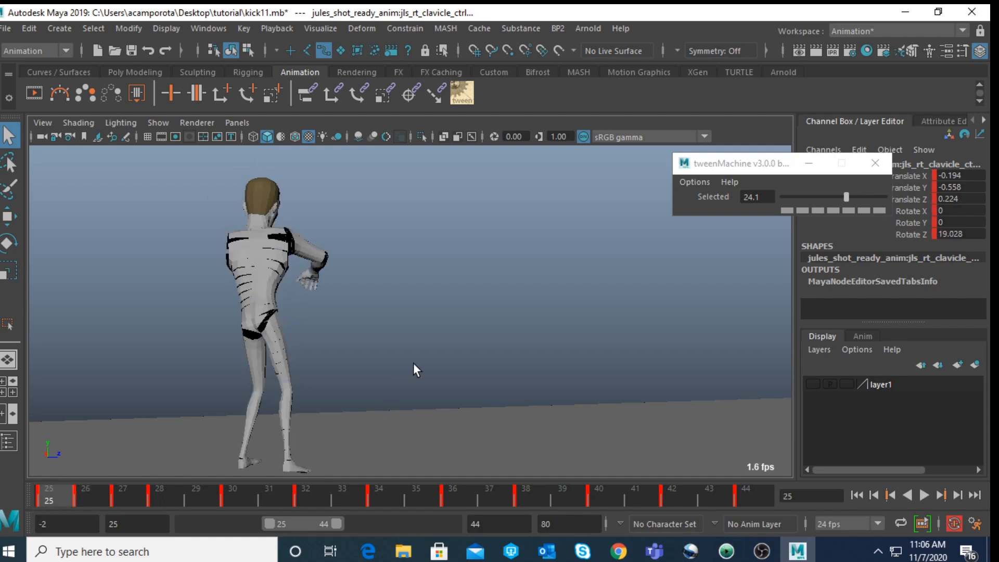
{"action": "mouse_move", "coordinate": [110, 488]}
{"action": "left_mouse_down"}
{"action": "mouse_move", "coordinate": [83, 494]}
{"action": "mouse_move", "coordinate": [381, 481]}
{"action": "left_mouse_up"}
Delete the right arm's keys at frames 30 and 34, keeping the key at frame 32
{"action": "left_click_drag", "start_coordinate": [176, 492], "coordinate": [298, 483], "text": "shift"}
{"action": "right_click", "coordinate": [276, 491]}
{"action": "left_click", "coordinate": [341, 288]}
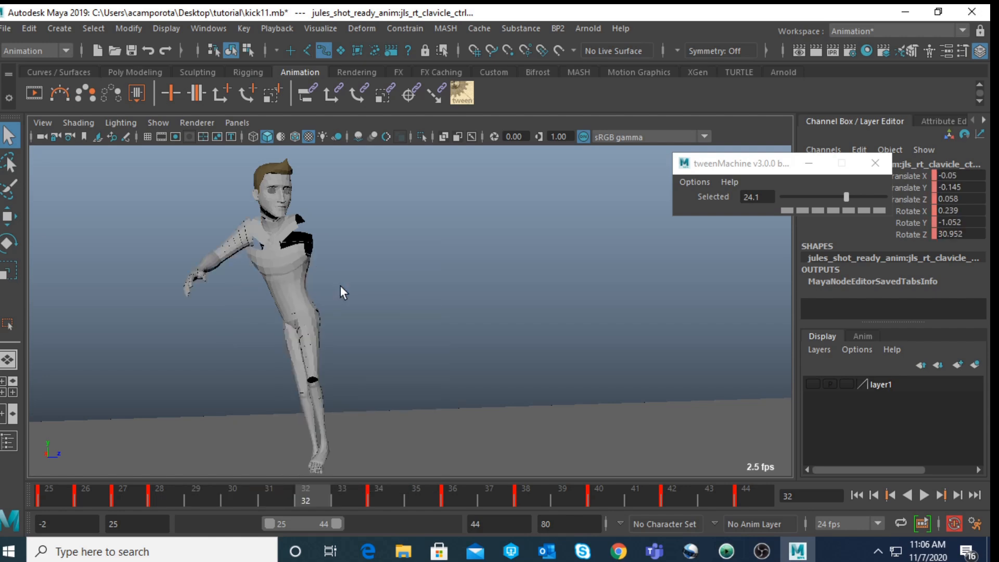
{"action": "left_click_drag", "start_coordinate": [196, 497], "coordinate": [227, 495]}
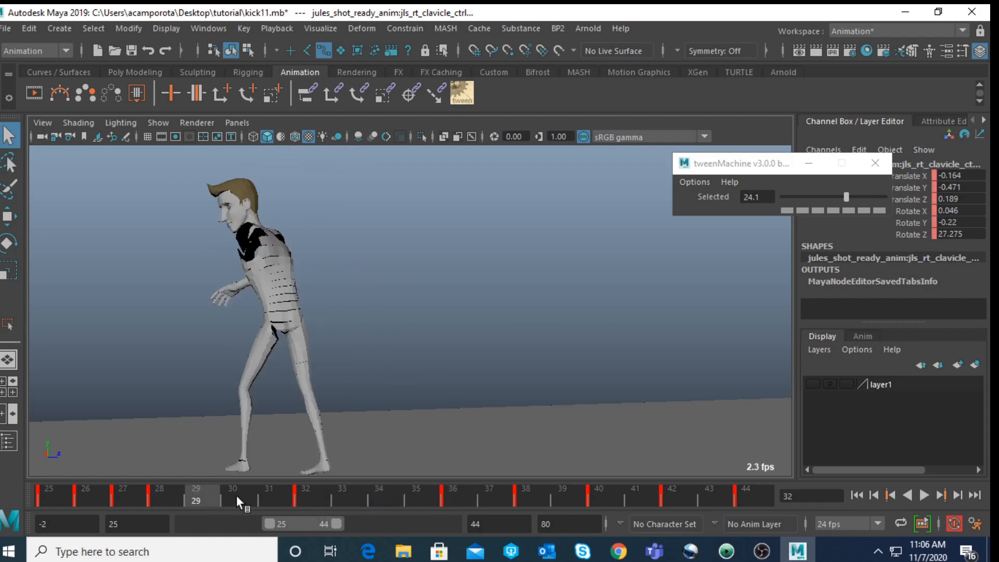
Tween the selected right arm controls at frame 36, settling on a tweenMachine value of -15.3
{"action": "key", "text": "alt+v"}
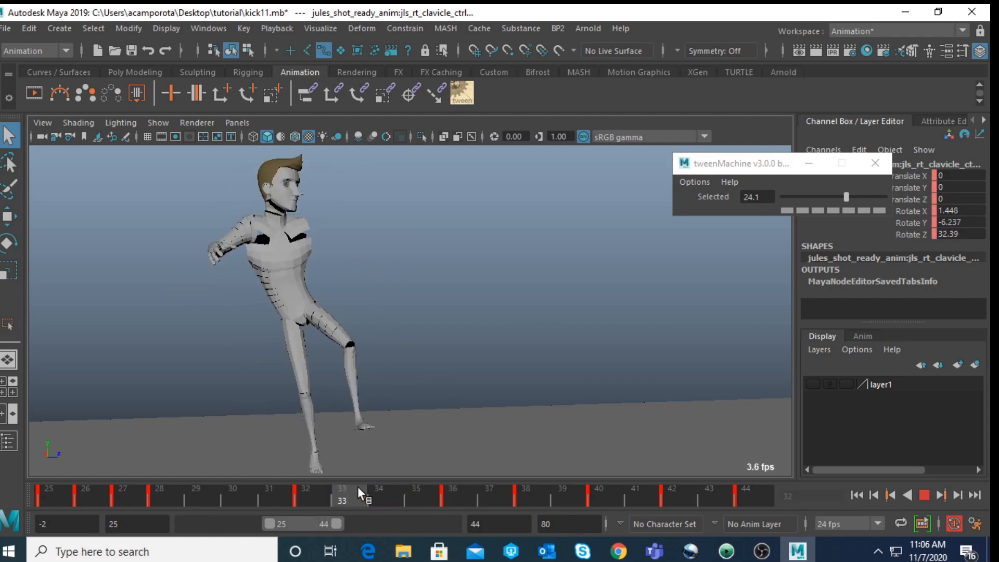
{"action": "left_click", "coordinate": [528, 492]}
{"action": "left_click", "coordinate": [454, 483]}
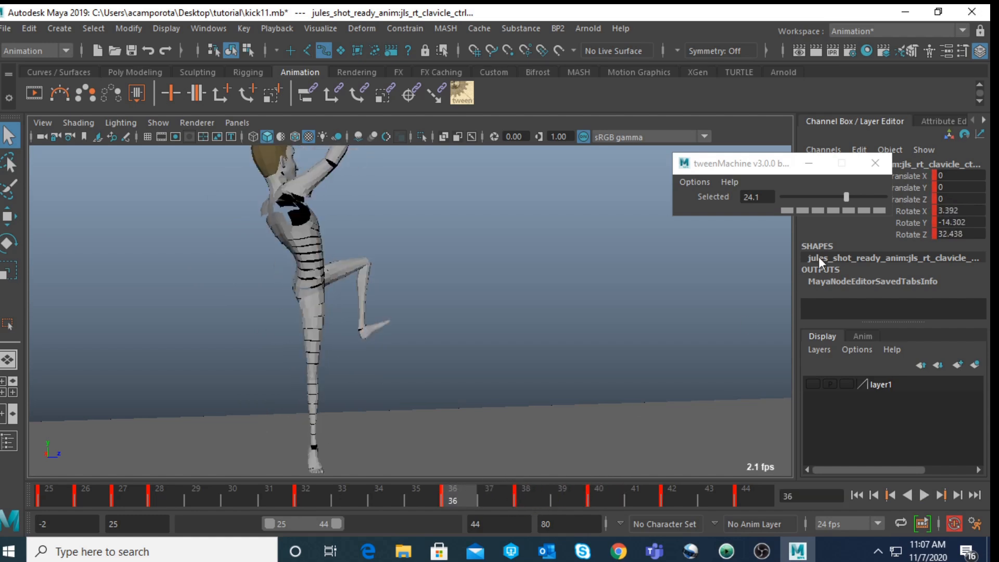
{"action": "left_click", "coordinate": [836, 196]}
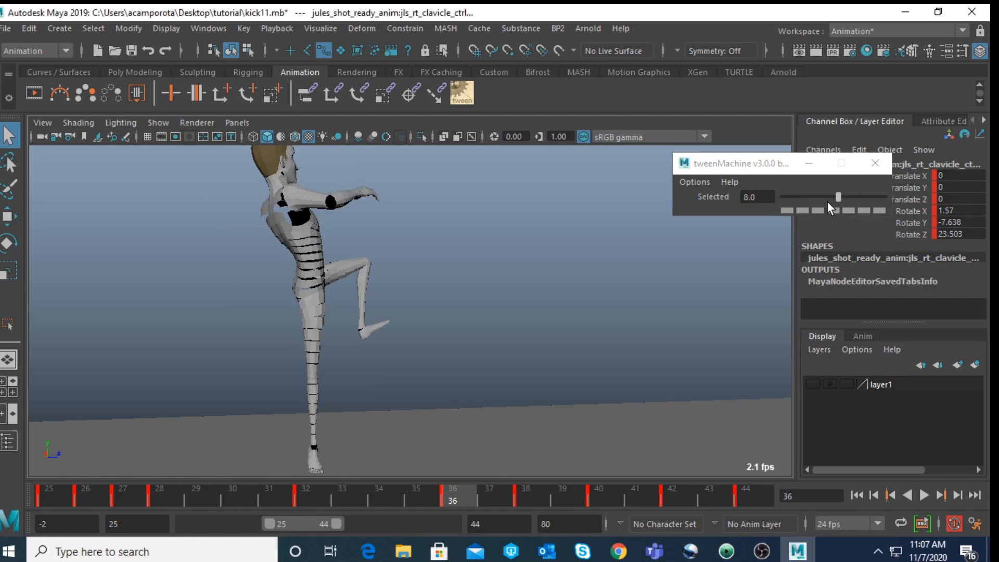
{"action": "left_click", "coordinate": [823, 198]}
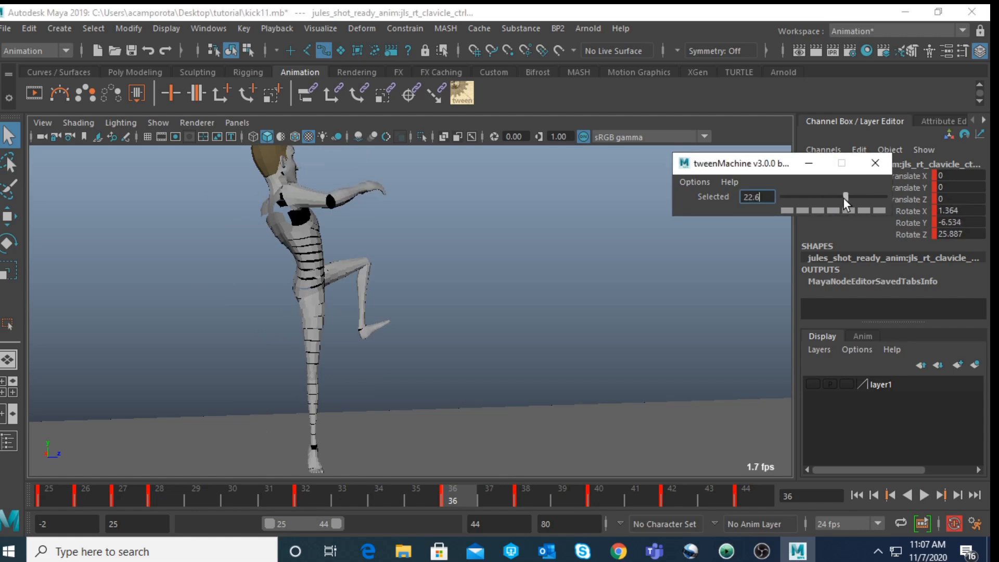
{"action": "left_click", "coordinate": [825, 196]}
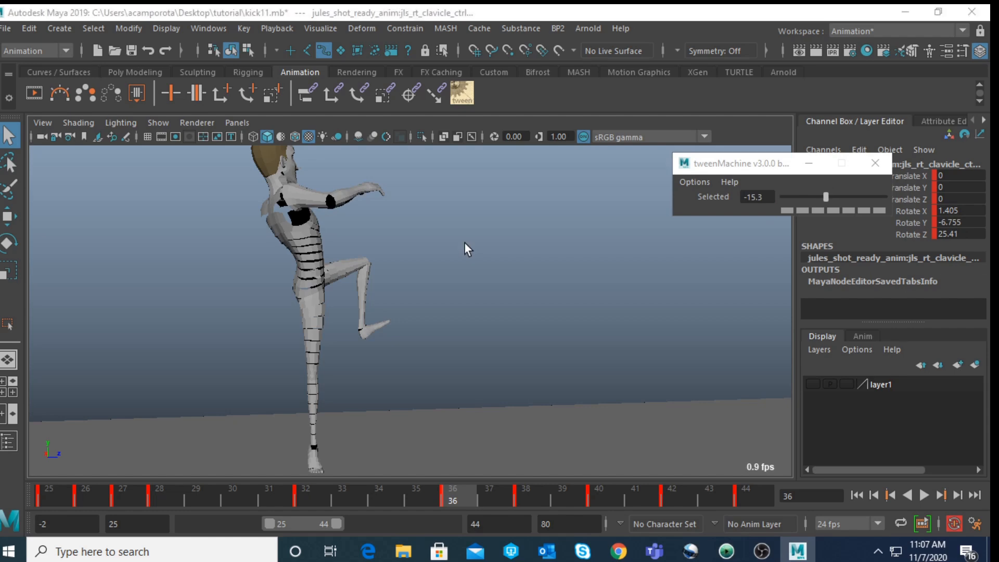
In the perspective view, rotate the right upper arm at frame 36 to about -11, -20.3, -28.8 in X, Y, Z
{"action": "key", "text": "space"}
{"action": "left_click", "coordinate": [612, 208]}
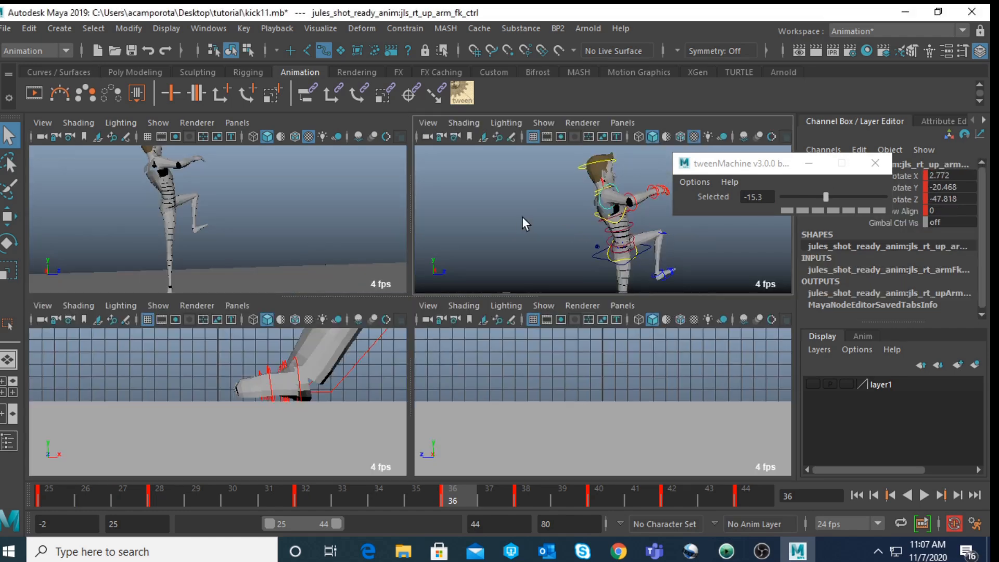
{"action": "key", "text": "e"}
{"action": "key", "text": "space"}
{"action": "left_click_drag", "start_coordinate": [431, 251], "coordinate": [367, 276]}
Play back frames 25 to 44 in the perspective view and the shot view to examine the revised arm motion
{"action": "key", "text": "alt+v"}
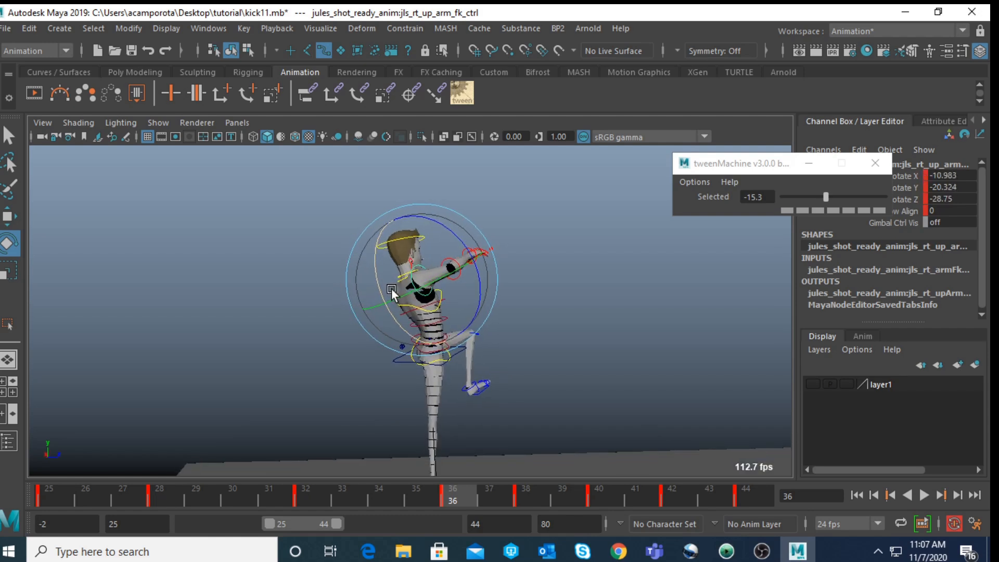
{"action": "left_click", "coordinate": [524, 492]}
{"action": "key", "text": "alt+v"}
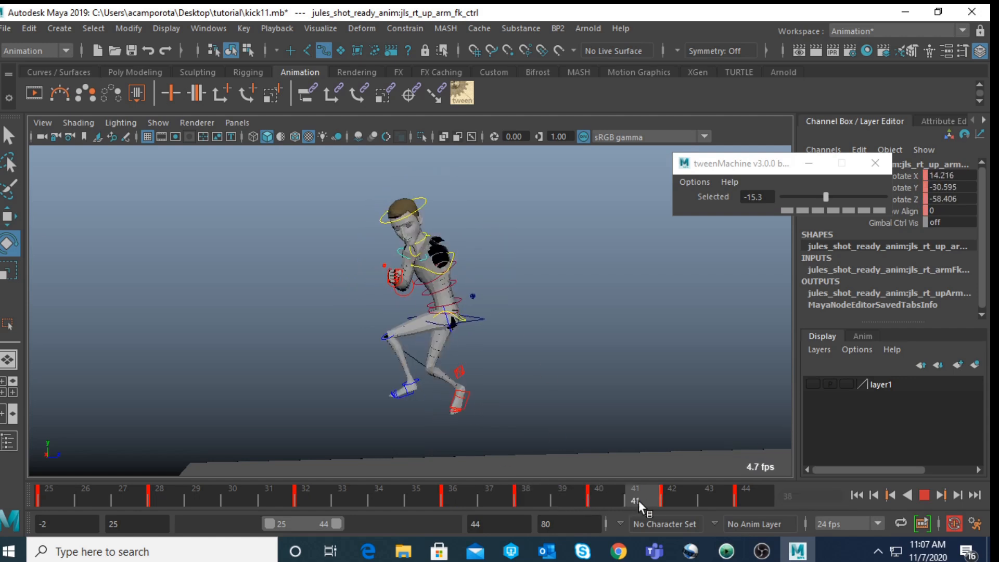
{"action": "key", "text": "alt+v"}
{"action": "key", "text": "alt+v"}
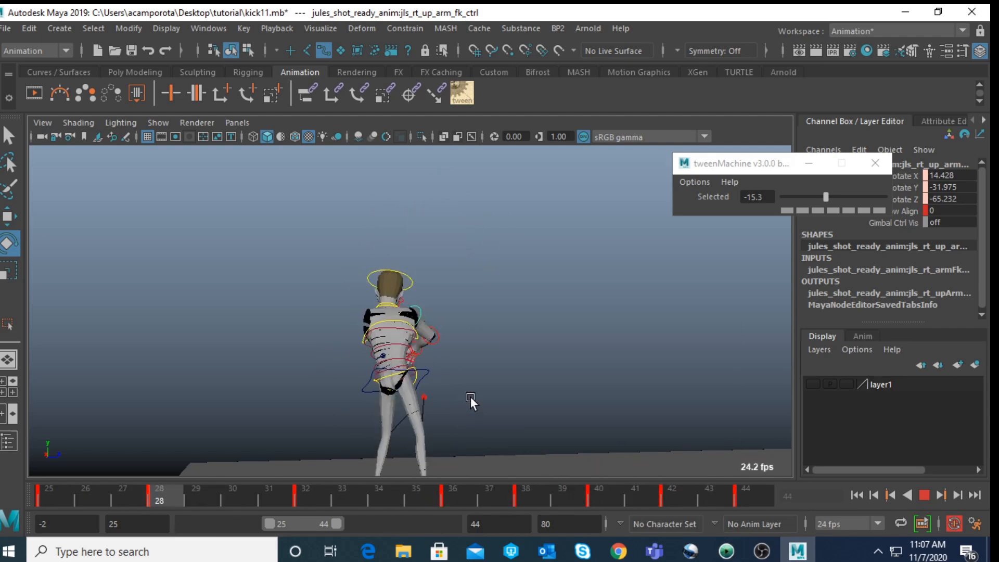
{"action": "key", "text": "space"}
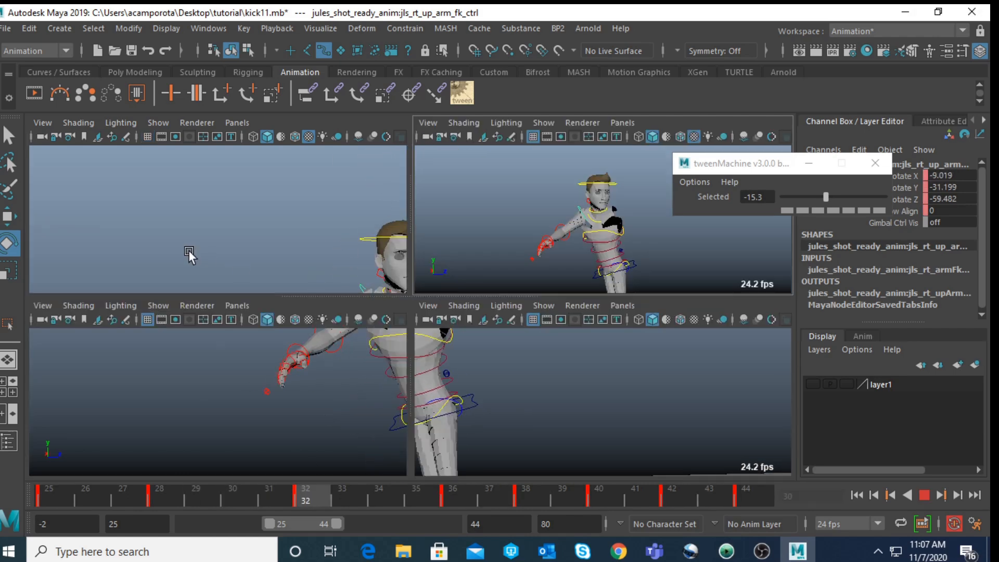
{"action": "key", "text": "space"}
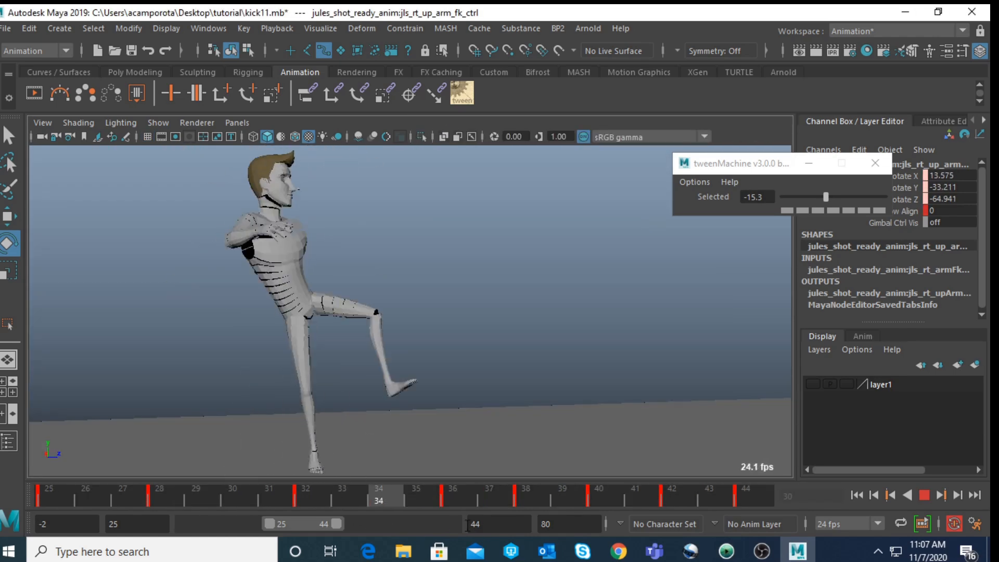
Start the playback range at frame -2 and rotate the right upper arm at frame 36 to about -20.2, -19, -21.9
{"action": "left_click_drag", "start_coordinate": [270, 523], "coordinate": [182, 524]}
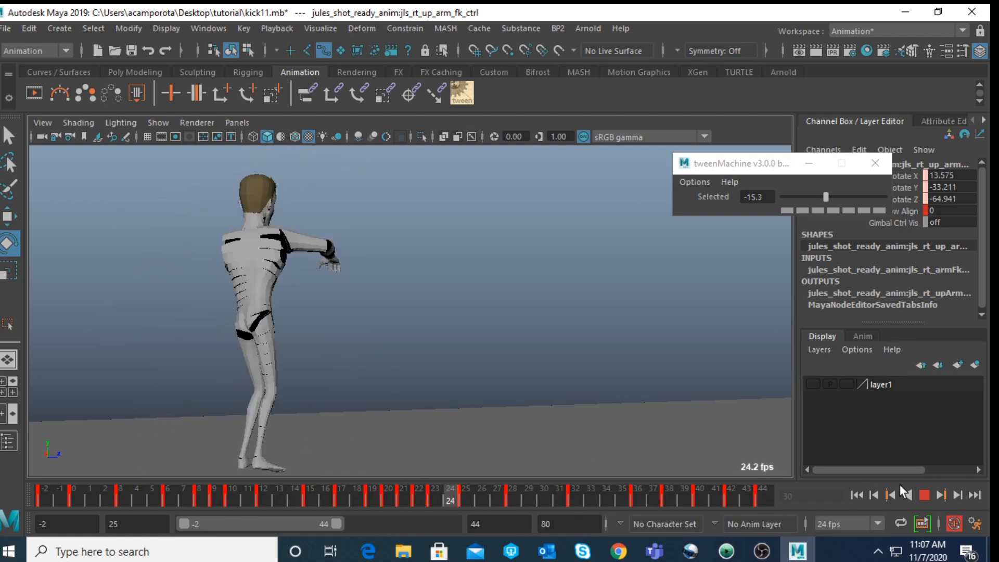
{"action": "left_click_drag", "start_coordinate": [466, 500], "coordinate": [632, 480]}
{"action": "left_click_drag", "start_coordinate": [361, 208], "coordinate": [287, 259]}
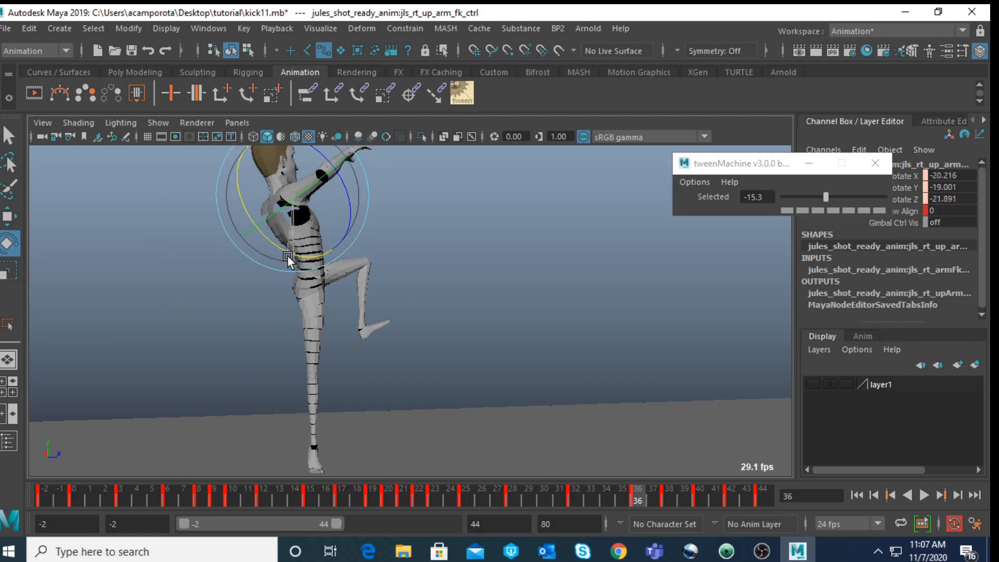
Rotate the right upper arm at frame 32 to about -19, -51.4, -58.4 in X, Y, Z and play back the motion
{"action": "left_click", "coordinate": [582, 496]}
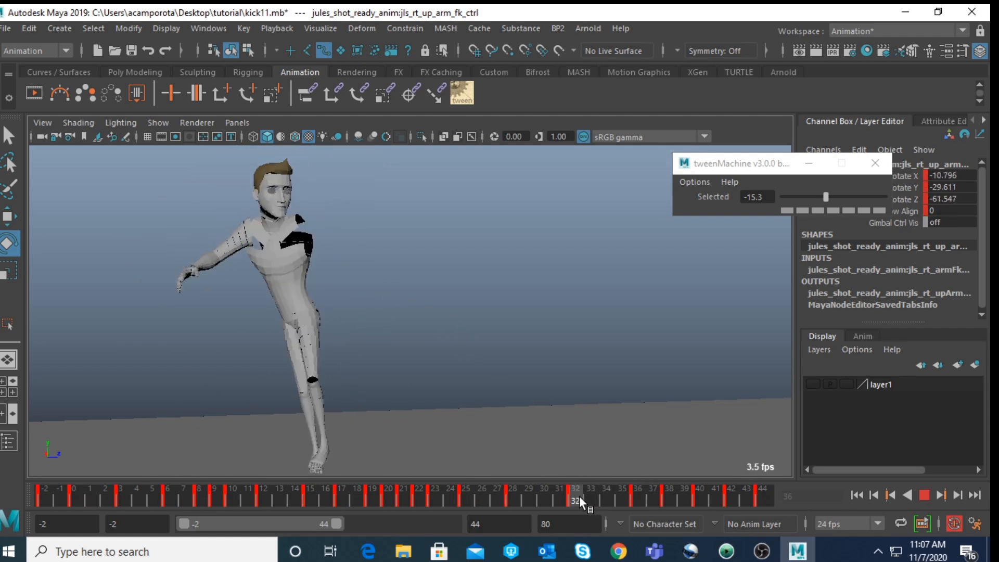
{"action": "left_click_drag", "start_coordinate": [259, 217], "coordinate": [274, 207]}
{"action": "left_click_drag", "start_coordinate": [241, 248], "coordinate": [216, 276]}
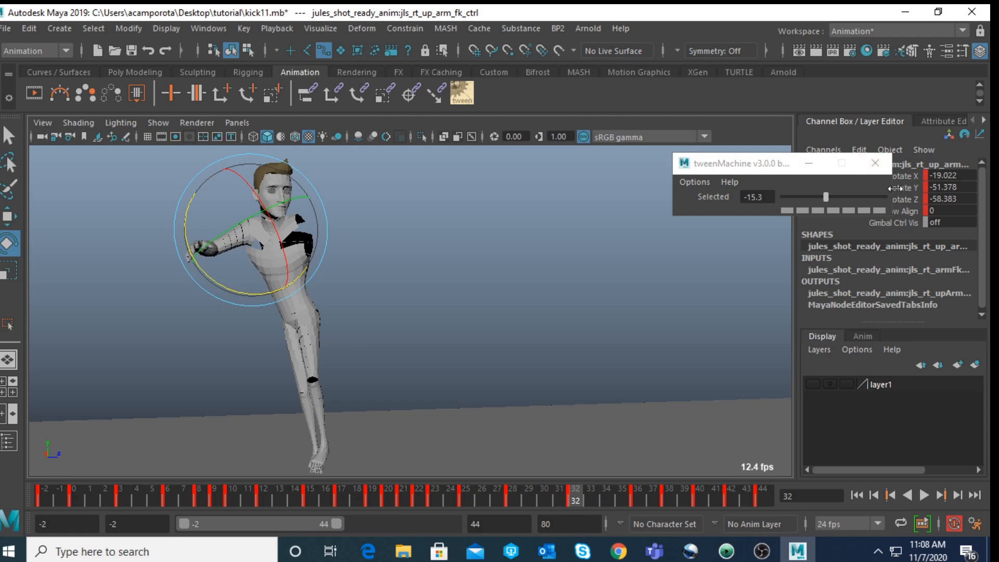
{"action": "left_click", "coordinate": [866, 197]}
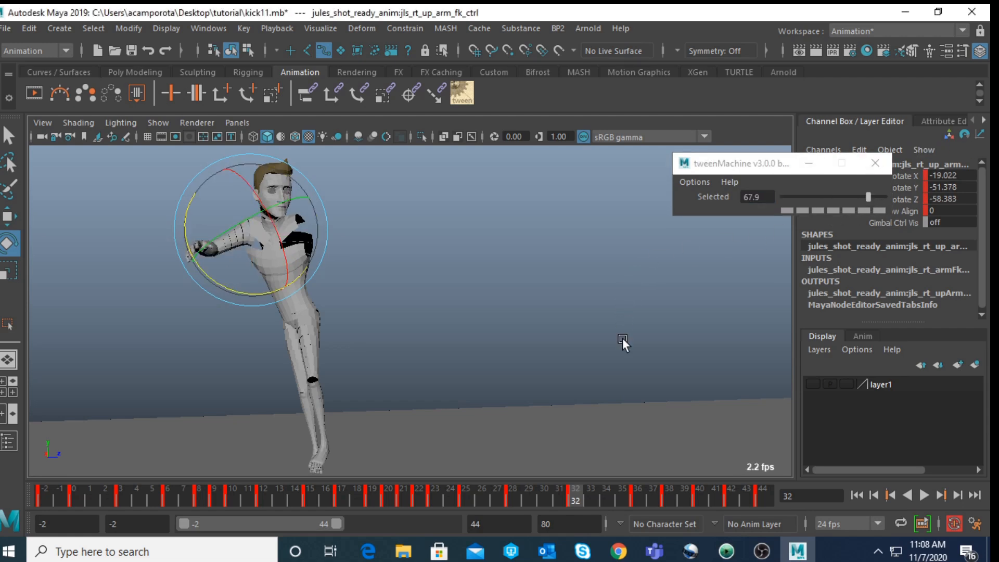
{"action": "key", "text": "alt+v"}
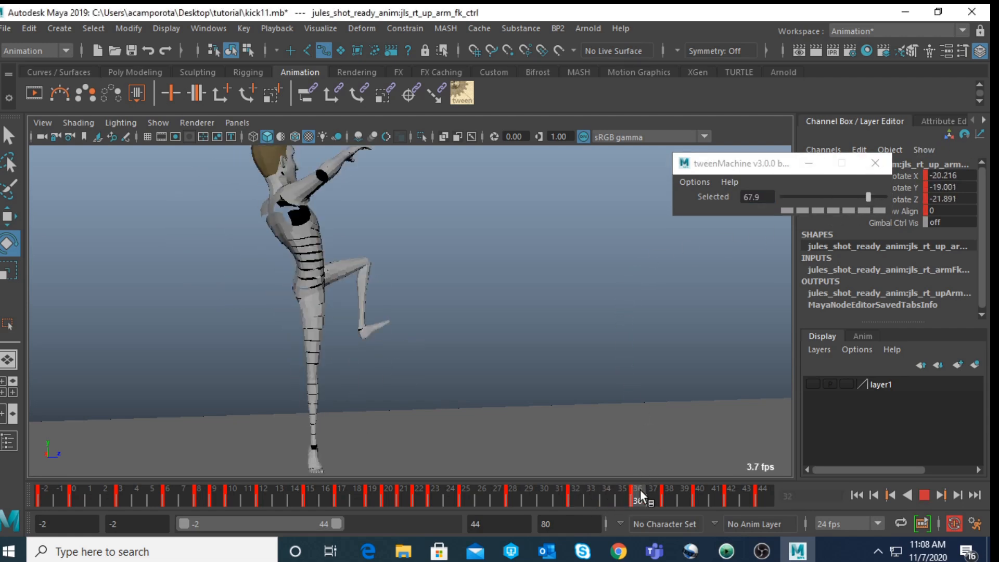
Rotate the right upper arm at frame 28 to about -7.3, -35.1, -32, and set the playback range to start at frame 22
{"action": "mouse_move", "coordinate": [529, 507]}
{"action": "left_mouse_down"}
{"action": "mouse_move", "coordinate": [398, 498]}
{"action": "mouse_move", "coordinate": [469, 498]}
{"action": "left_mouse_up"}
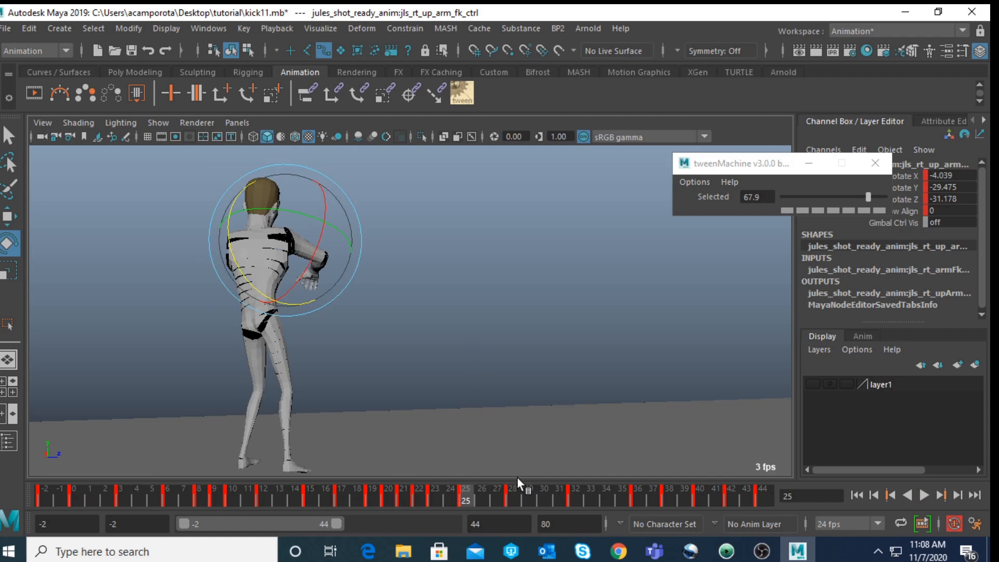
{"action": "left_click", "coordinate": [512, 493]}
{"action": "mouse_move", "coordinate": [282, 267]}
{"action": "left_mouse_down"}
{"action": "mouse_move", "coordinate": [267, 283]}
{"action": "mouse_move", "coordinate": [281, 265]}
{"action": "left_mouse_up"}
{"action": "left_click_drag", "start_coordinate": [310, 217], "coordinate": [312, 217]}
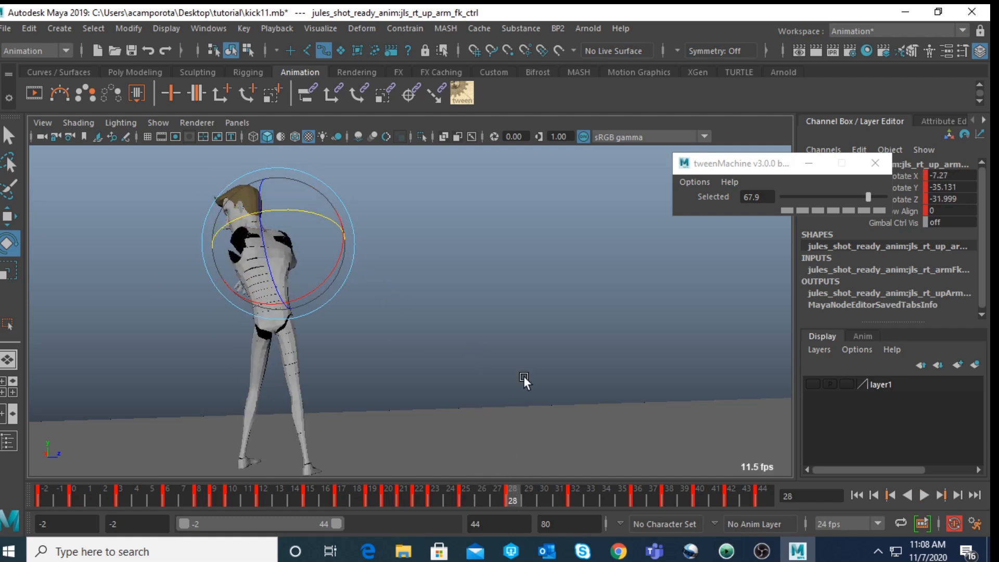
{"action": "key", "text": "alt+v"}
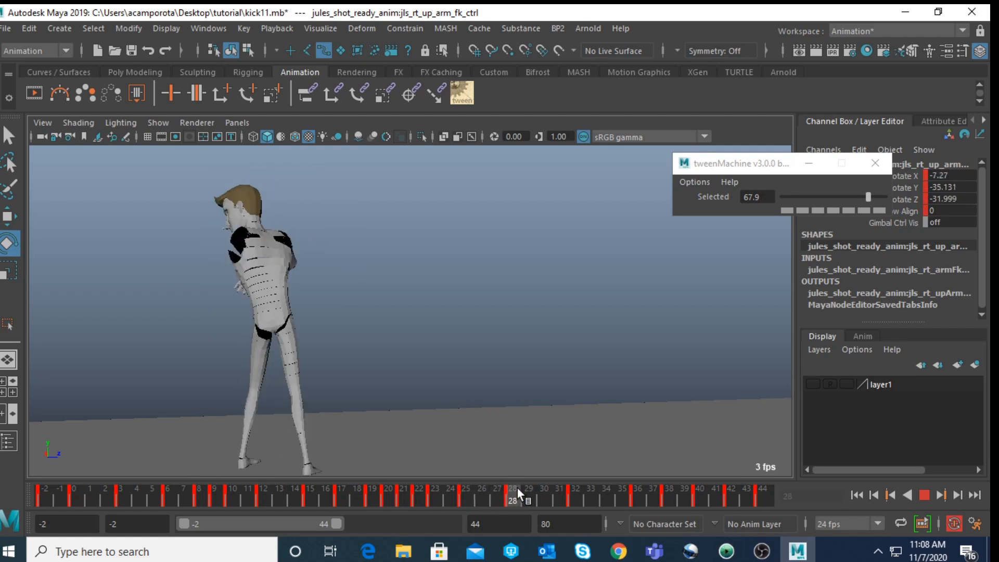
{"action": "mouse_move", "coordinate": [535, 485]}
{"action": "left_mouse_down"}
{"action": "mouse_move", "coordinate": [410, 492]}
{"action": "mouse_move", "coordinate": [422, 497]}
{"action": "left_mouse_up"}
{"action": "left_click_drag", "start_coordinate": [179, 524], "coordinate": [260, 518]}
In the perspective view, select the right thumb base control and create a motion trail for it over frames 22 to 44
{"action": "key", "text": "space"}
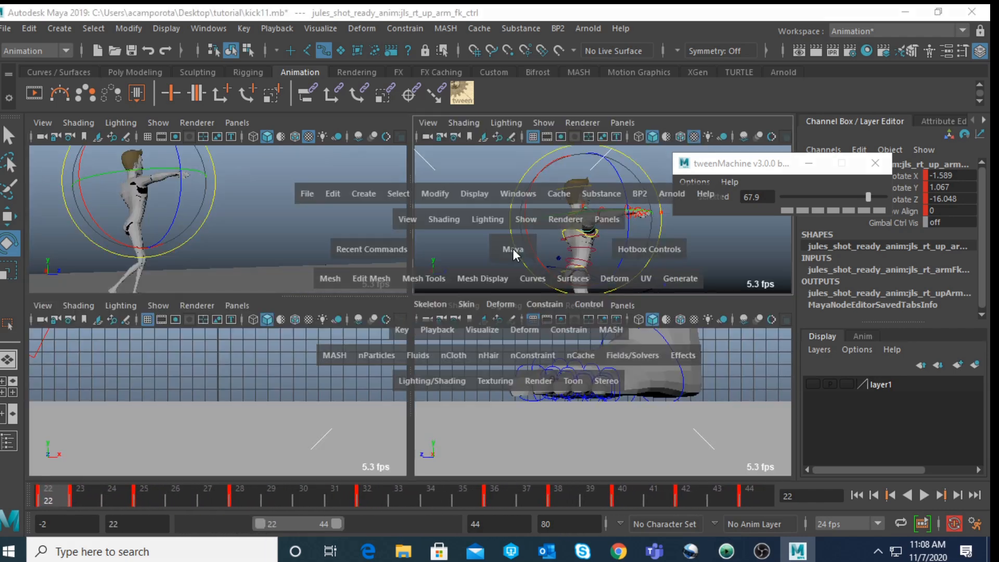
{"action": "key", "text": "space"}
{"action": "scroll", "coordinate": [635, 232], "scroll_direction": "up", "scroll_amount": 5}
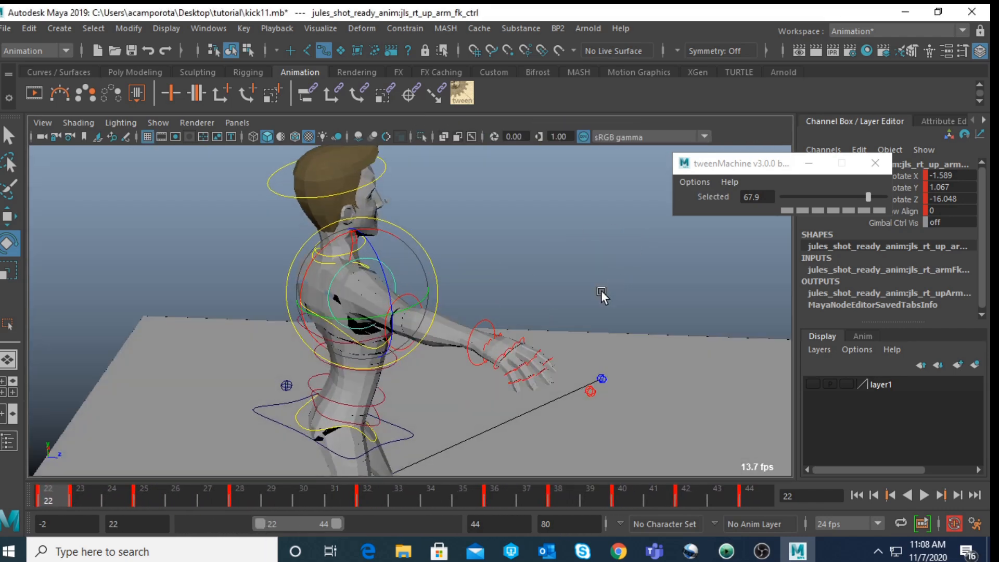
{"action": "left_click_drag", "start_coordinate": [601, 293], "coordinate": [563, 307], "text": "alt"}
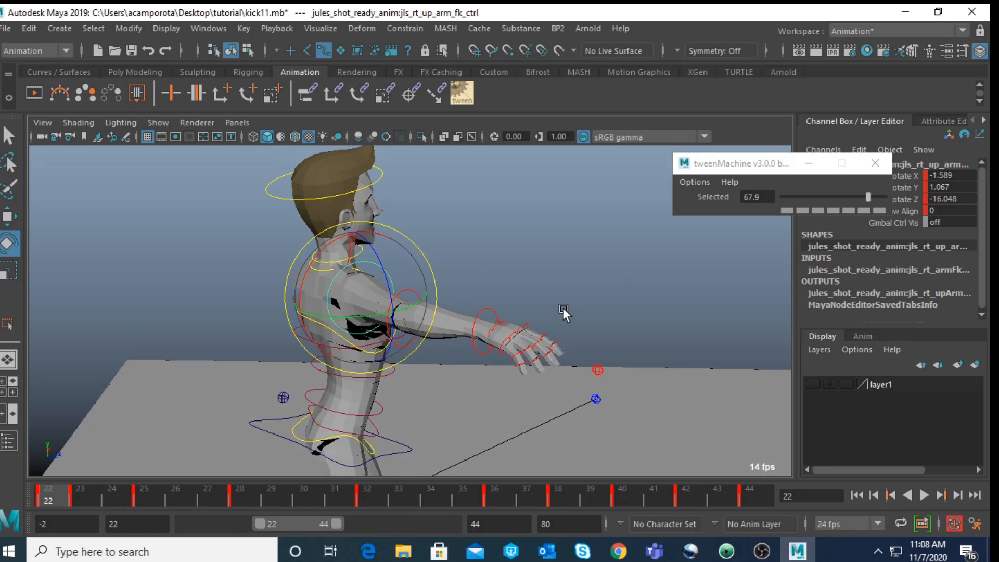
{"action": "left_click", "coordinate": [507, 321]}
{"action": "key", "text": "f"}
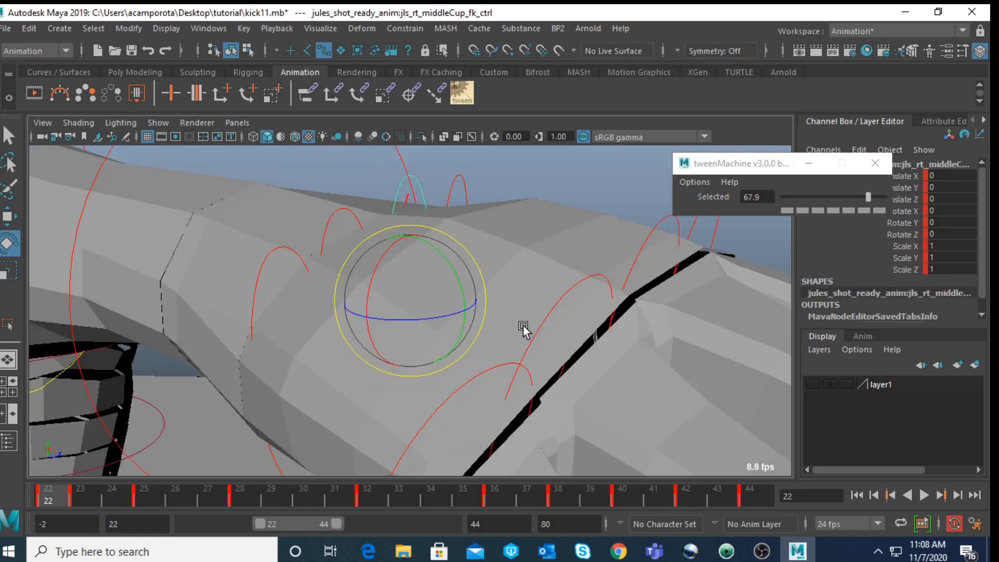
{"action": "scroll", "coordinate": [522, 308], "scroll_direction": "down", "scroll_amount": 5}
{"action": "left_click_drag", "start_coordinate": [523, 307], "coordinate": [432, 304], "text": "alt"}
{"action": "key", "text": "q"}
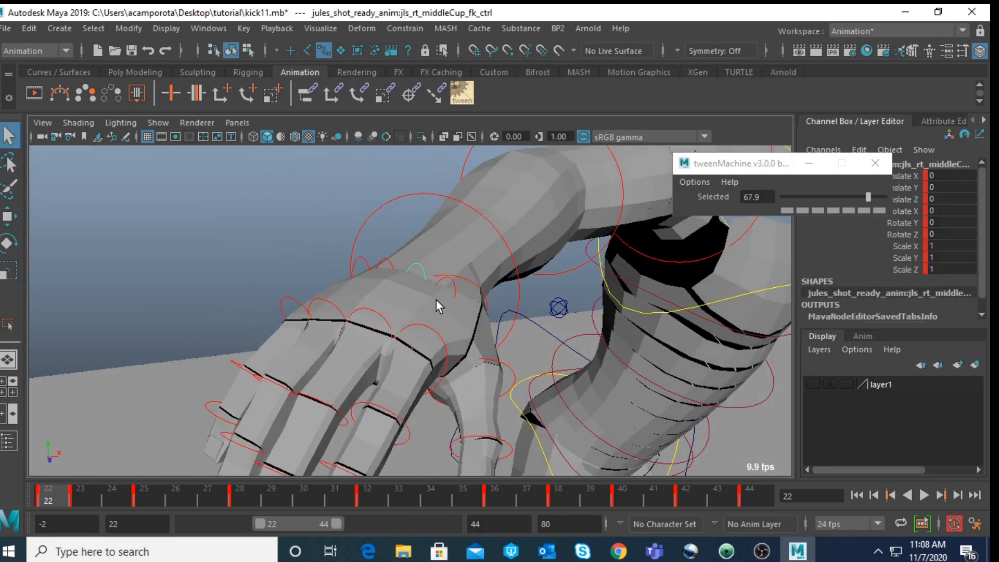
{"action": "left_click", "coordinate": [474, 289]}
{"action": "left_click_drag", "start_coordinate": [274, 498], "coordinate": [729, 491]}
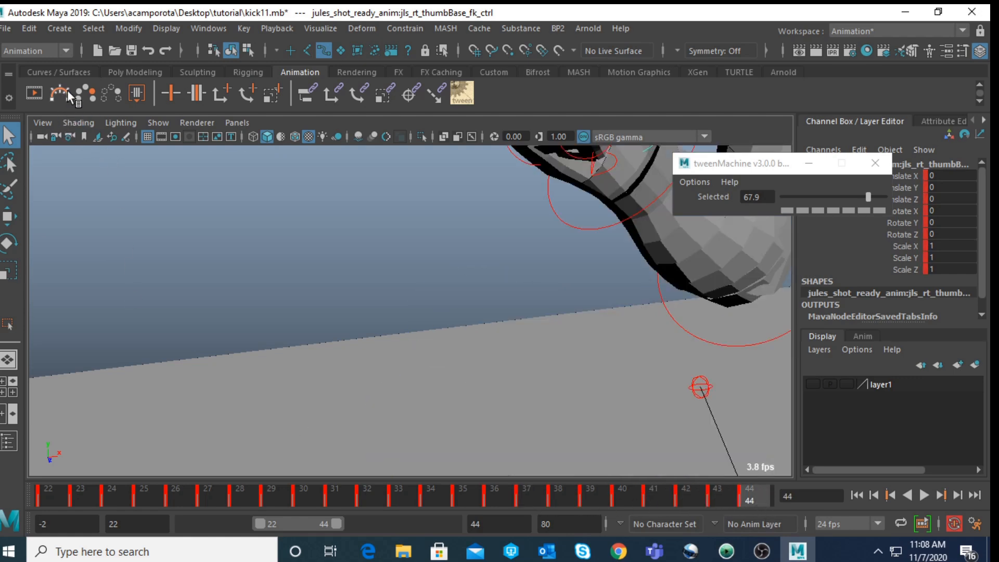
{"action": "scroll", "coordinate": [547, 249], "scroll_direction": "down", "scroll_amount": 8}
{"action": "left_click_drag", "start_coordinate": [547, 249], "coordinate": [355, 423], "text": "alt"}
{"action": "scroll", "coordinate": [571, 276], "scroll_direction": "down", "scroll_amount": 4}
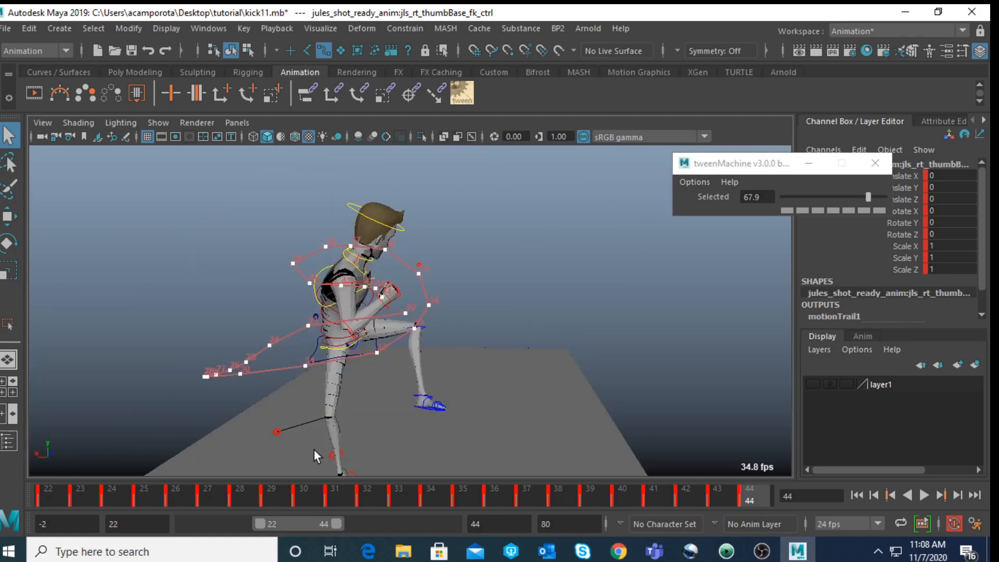
Examine the right hand's motion trail from several angles and in the shot view while stepping through the frames
{"action": "left_click_drag", "start_coordinate": [230, 496], "coordinate": [42, 497]}
{"action": "left_click_drag", "start_coordinate": [221, 368], "coordinate": [395, 364], "text": "alt"}
{"action": "left_click_drag", "start_coordinate": [50, 497], "coordinate": [367, 498]}
{"action": "left_click_drag", "start_coordinate": [487, 344], "coordinate": [575, 330], "text": "alt"}
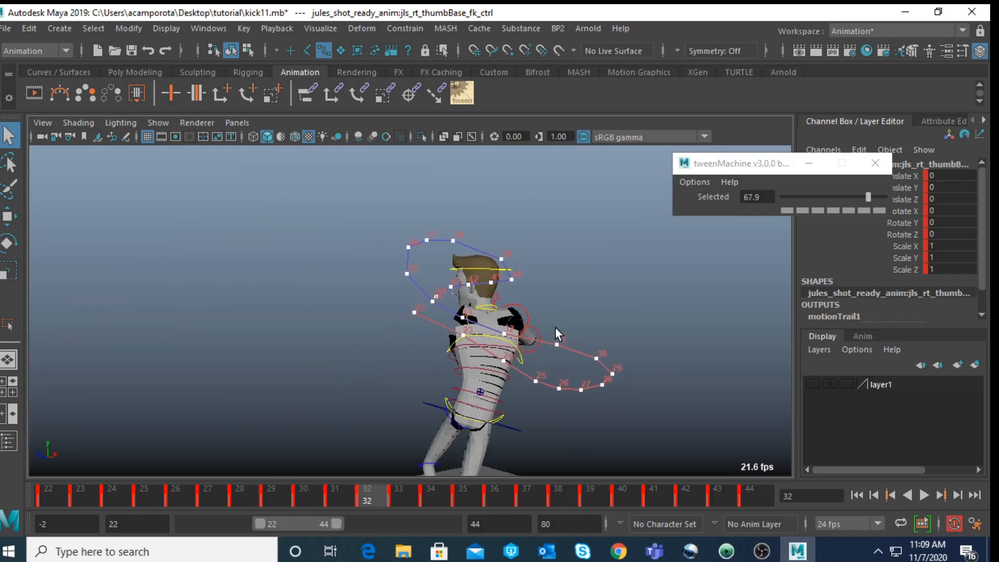
{"action": "key", "text": "space"}
{"action": "key", "text": "space"}
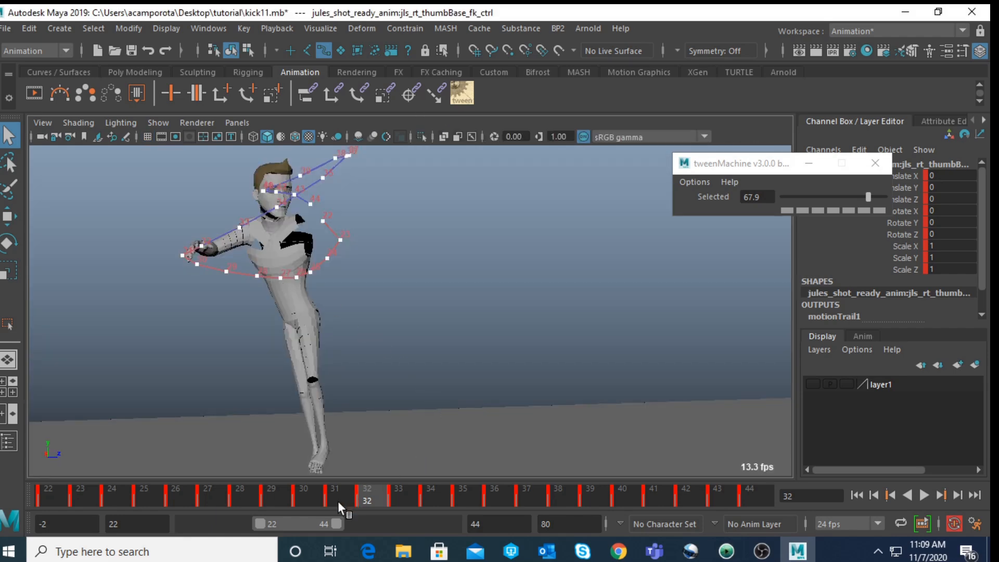
{"action": "key", "text": "alt+v"}
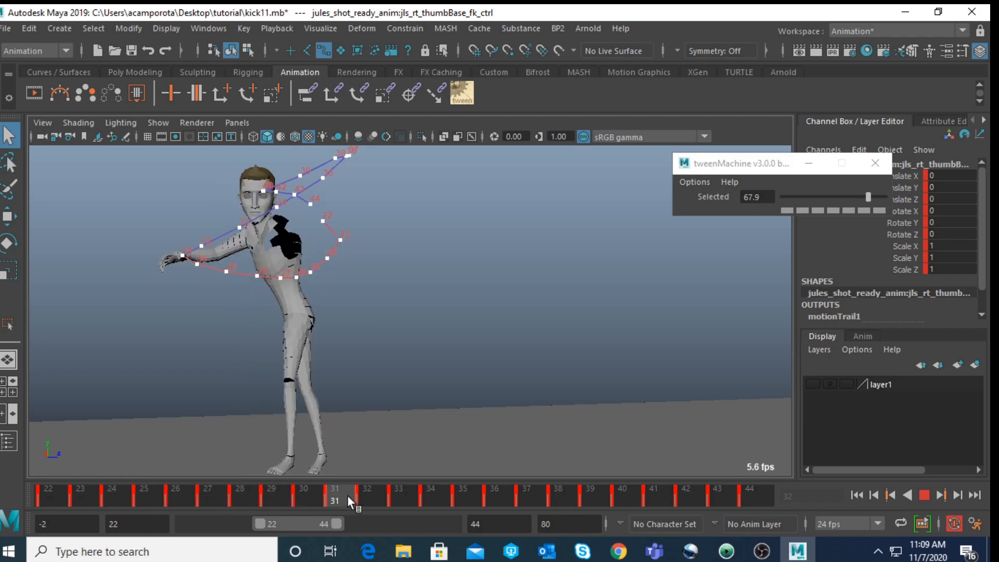
{"action": "key", "text": "Escape"}
Rotate the right upper arm to about -23.1, -53.4, -64.1 at frame 32 and to about -14.1, -46.6, -50.9 at frame 30
{"action": "left_click", "coordinate": [426, 274]}
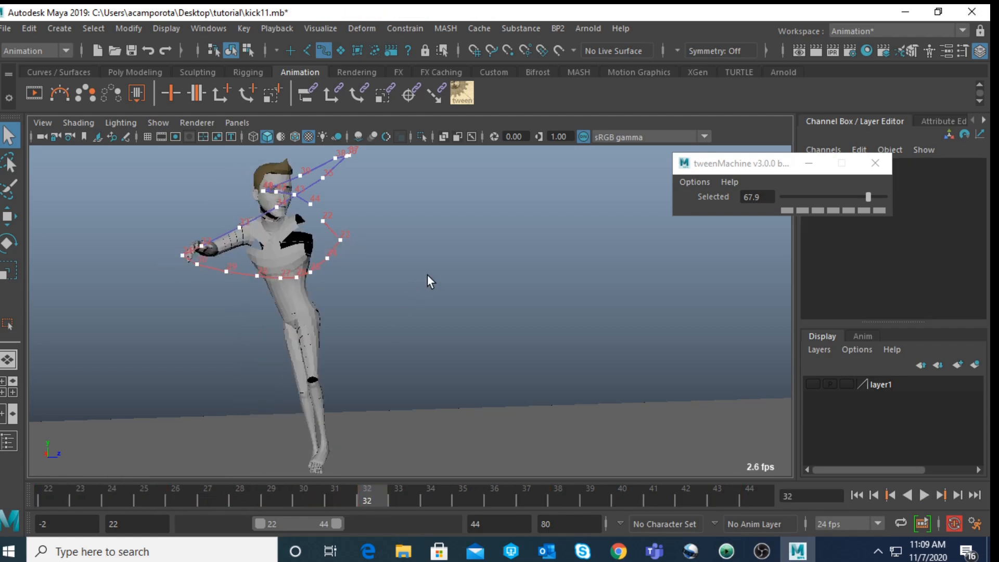
{"action": "key", "text": "space"}
{"action": "scroll", "coordinate": [627, 222], "scroll_direction": "up", "scroll_amount": 5}
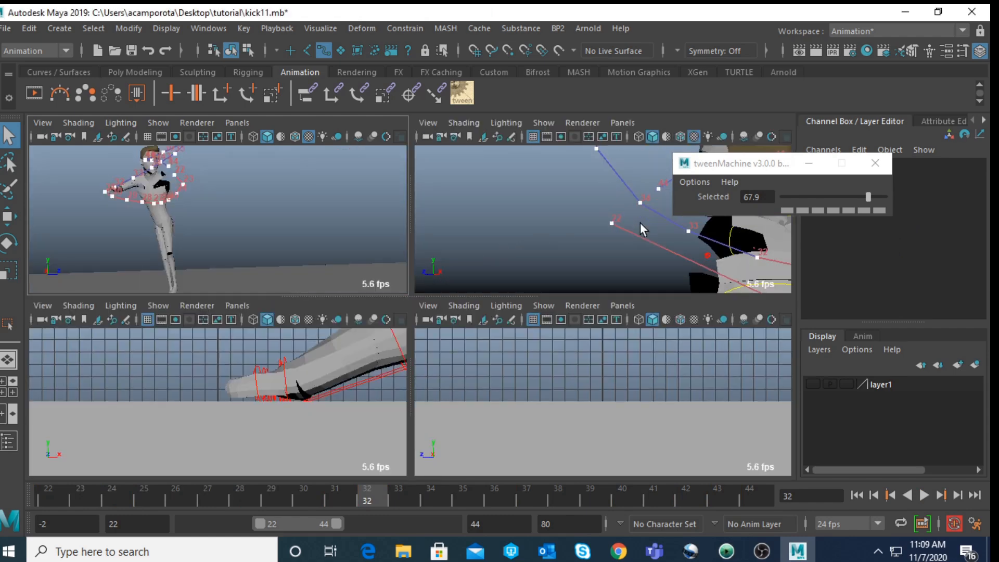
{"action": "left_click", "coordinate": [727, 235]}
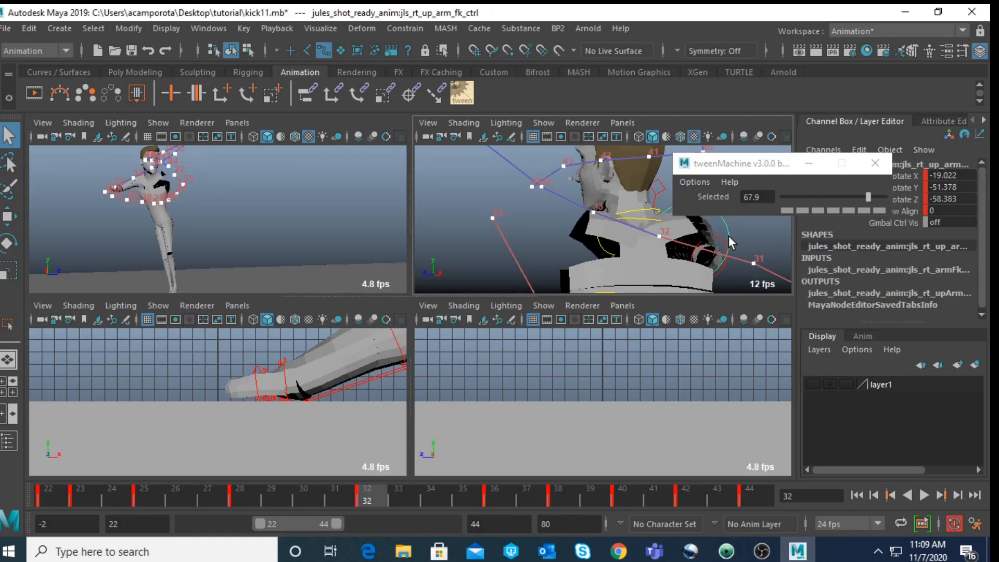
{"action": "key", "text": "space"}
{"action": "key", "text": "e"}
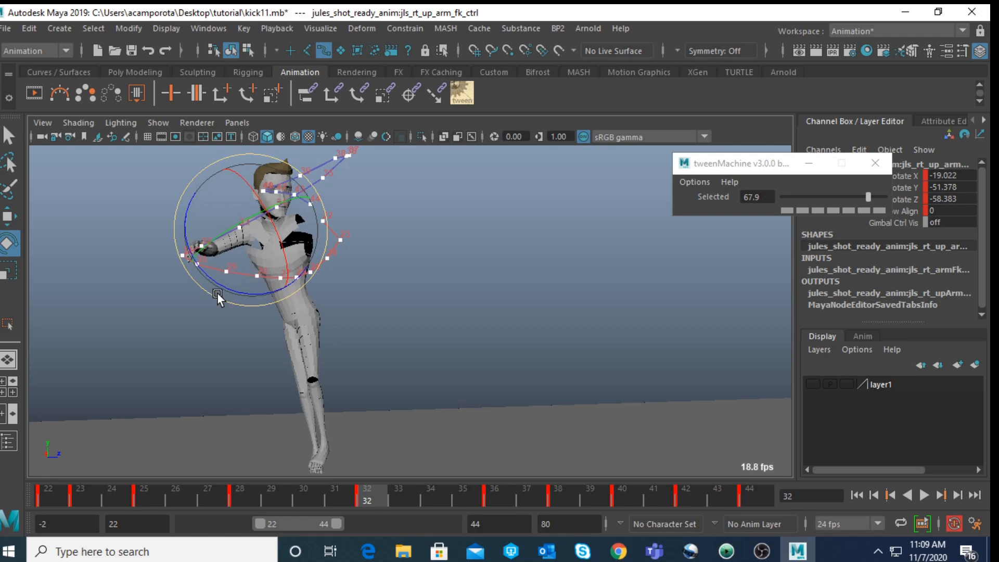
{"action": "left_click_drag", "start_coordinate": [214, 291], "coordinate": [212, 280]}
{"action": "left_click_drag", "start_coordinate": [295, 263], "coordinate": [281, 245]}
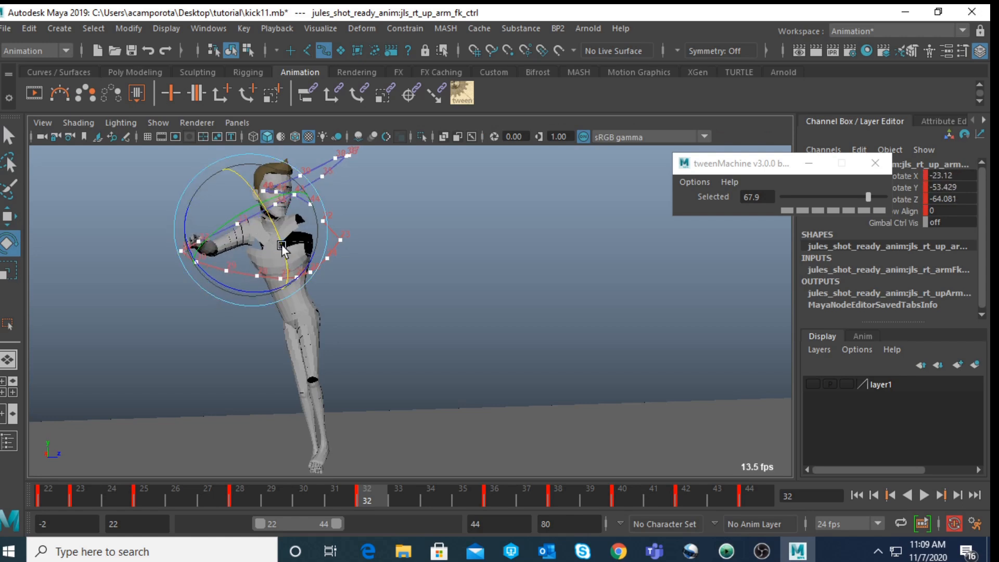
{"action": "left_click_drag", "start_coordinate": [332, 500], "coordinate": [292, 492]}
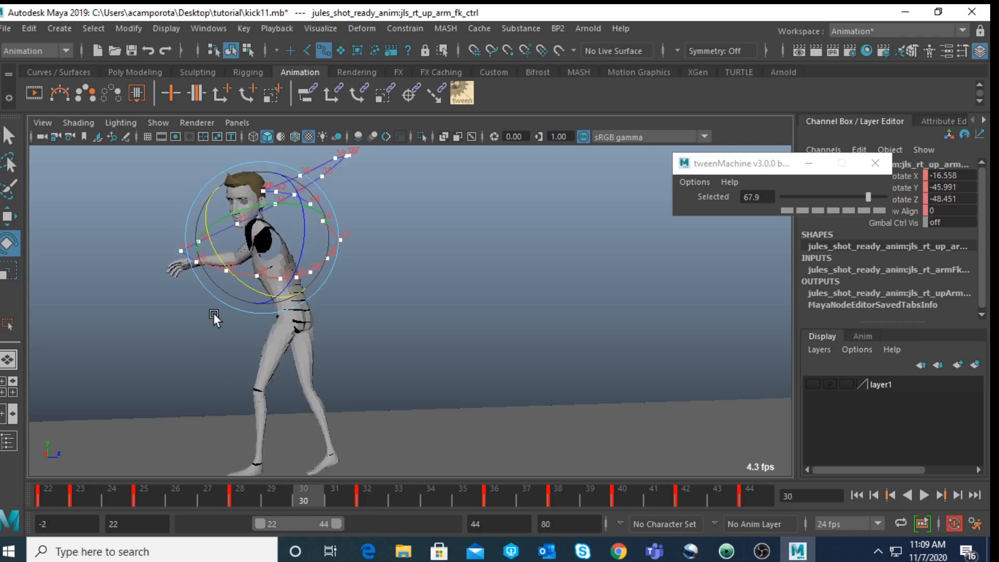
{"action": "left_click_drag", "start_coordinate": [275, 272], "coordinate": [295, 267]}
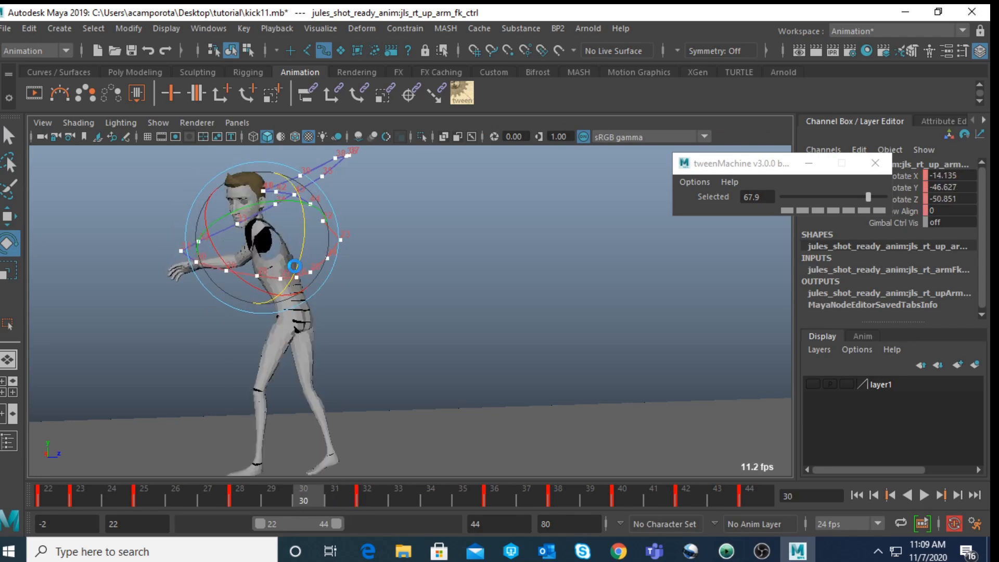
Rotate the right elbow to about -6, -72.2, 2.7 at frame 30 and to about -5.6, -80.8, 3.5 at frame 32
{"action": "key", "text": "space"}
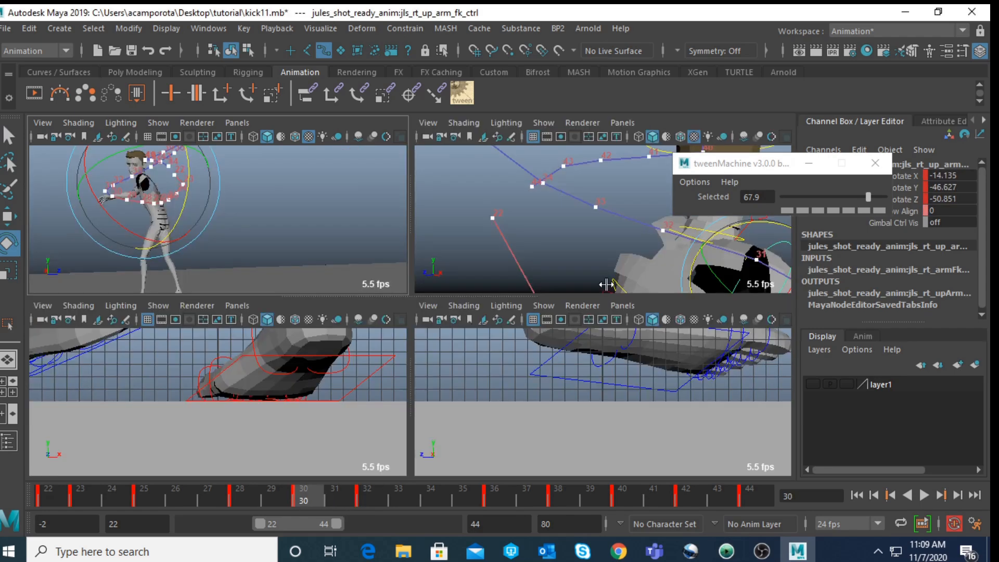
{"action": "left_click", "coordinate": [599, 258]}
{"action": "scroll", "coordinate": [597, 257], "scroll_direction": "down", "scroll_amount": 5}
{"action": "left_click", "coordinate": [653, 255]}
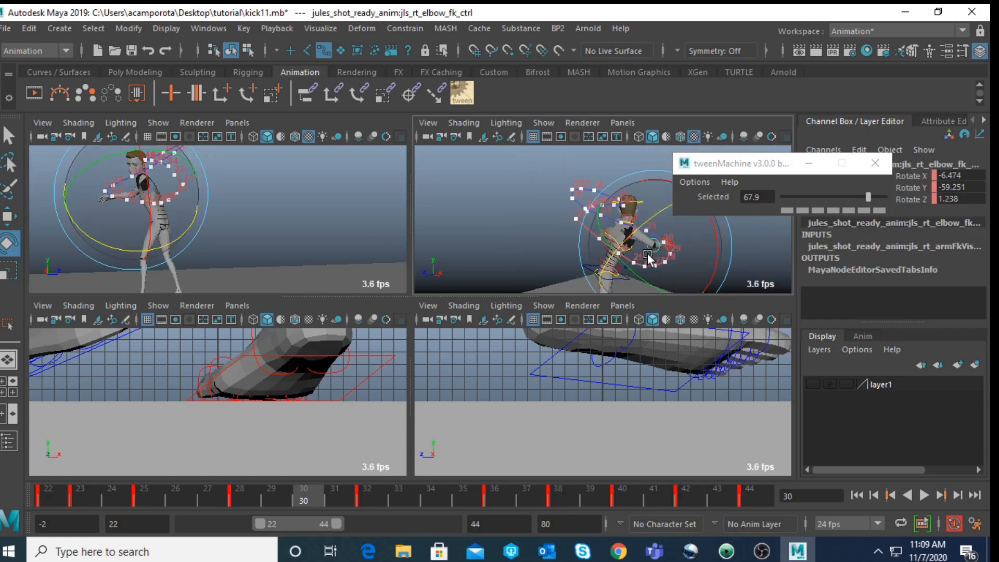
{"action": "key", "text": "space"}
{"action": "left_click_drag", "start_coordinate": [224, 242], "coordinate": [230, 230]}
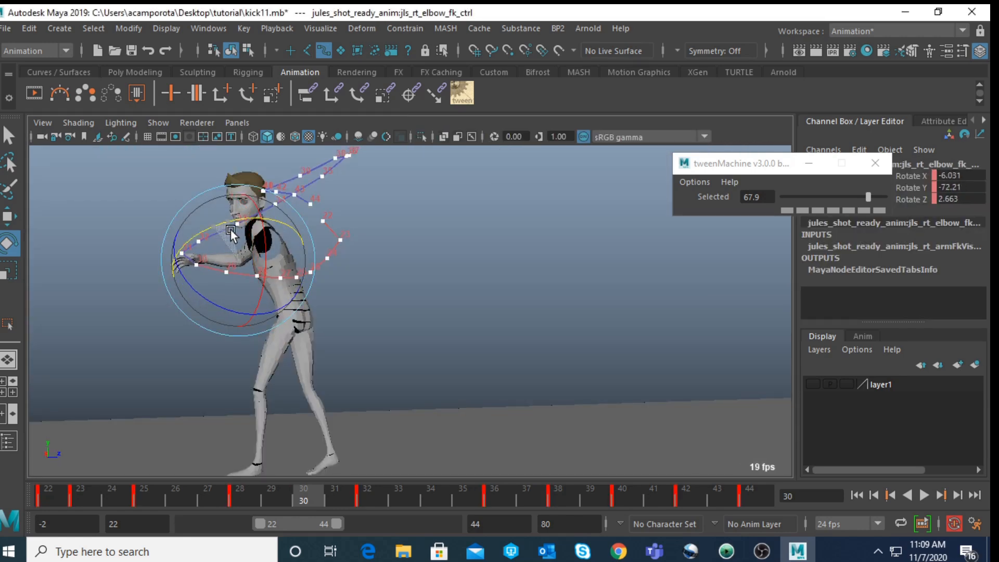
{"action": "left_click", "coordinate": [379, 498]}
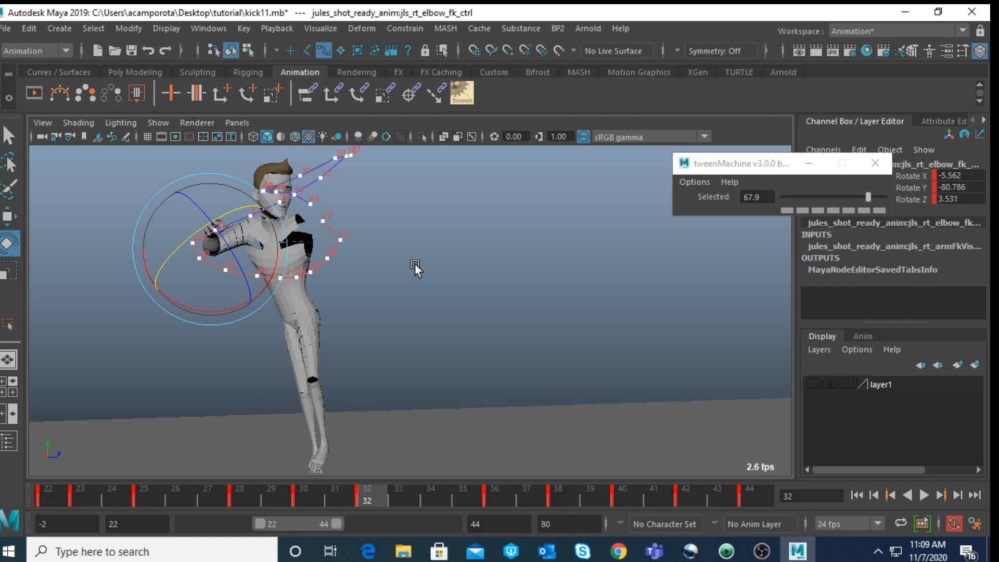
Rotate the right upper arm at frame 34 to about -30.2, -35.3, -32.3 in X, Y, Z
{"action": "left_click_drag", "start_coordinate": [385, 492], "coordinate": [429, 497]}
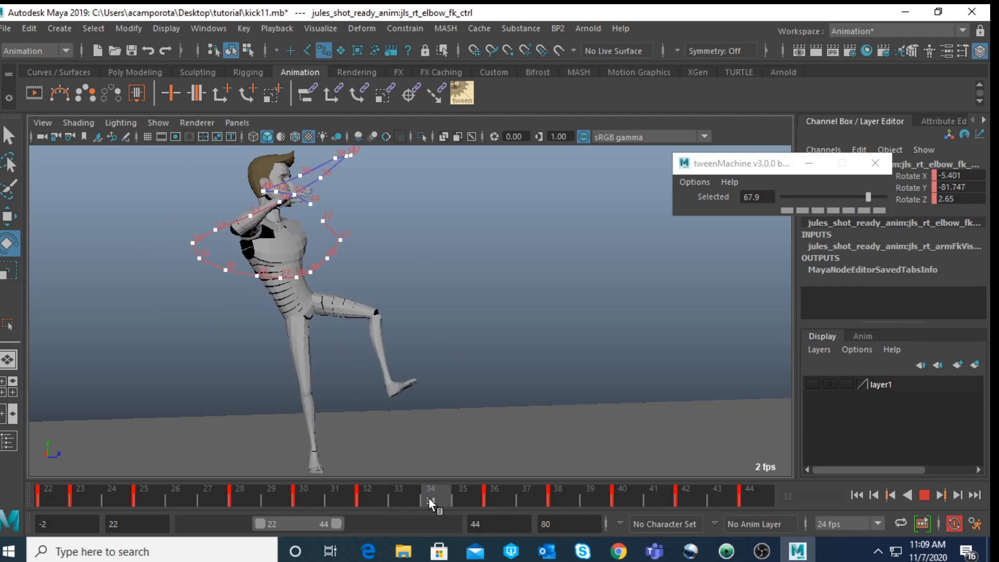
{"action": "left_click", "coordinate": [537, 333]}
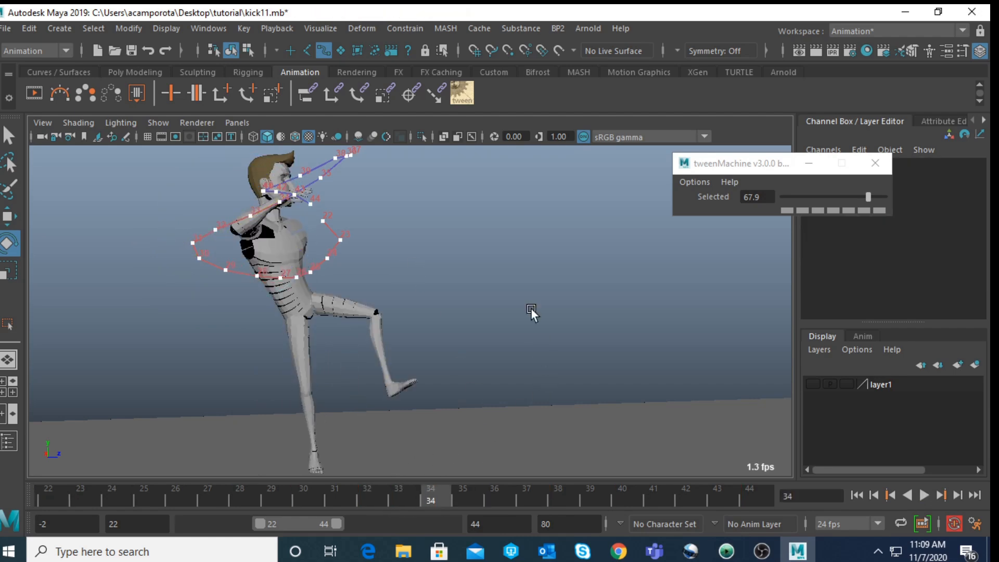
{"action": "key", "text": "space"}
{"action": "scroll", "coordinate": [632, 238], "scroll_direction": "up", "scroll_amount": 5}
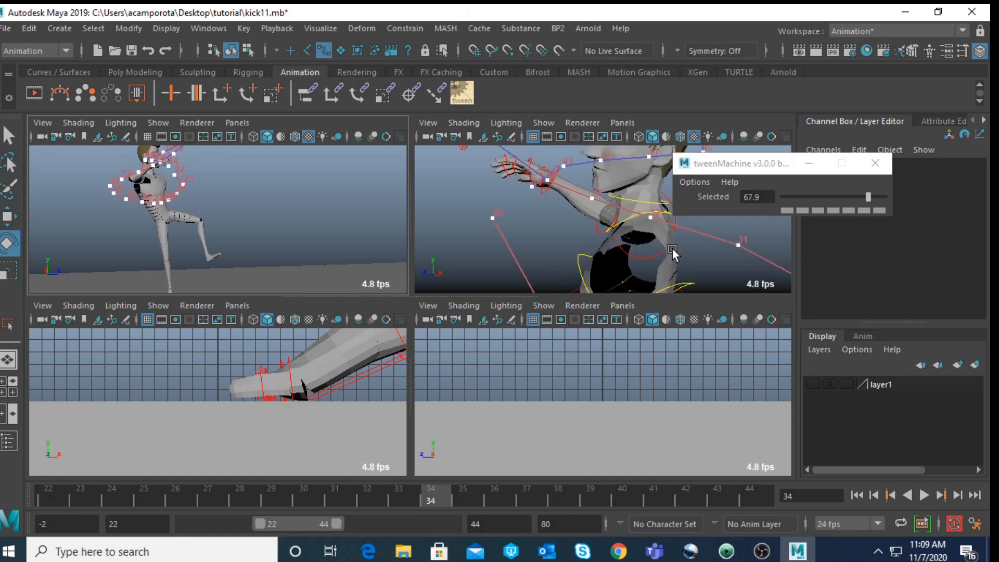
{"action": "left_click", "coordinate": [656, 258]}
{"action": "key", "text": "space"}
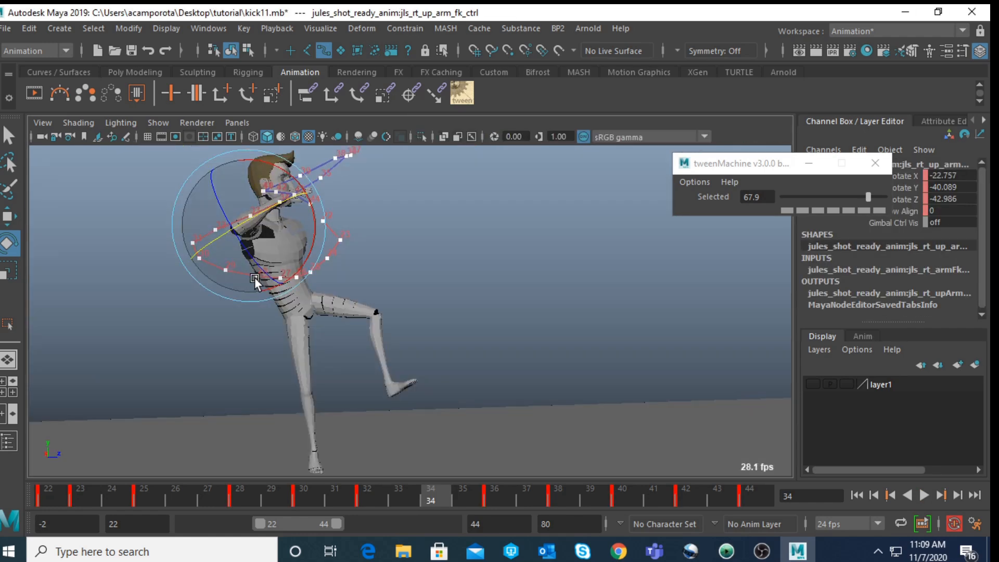
{"action": "left_click_drag", "start_coordinate": [253, 264], "coordinate": [245, 251]}
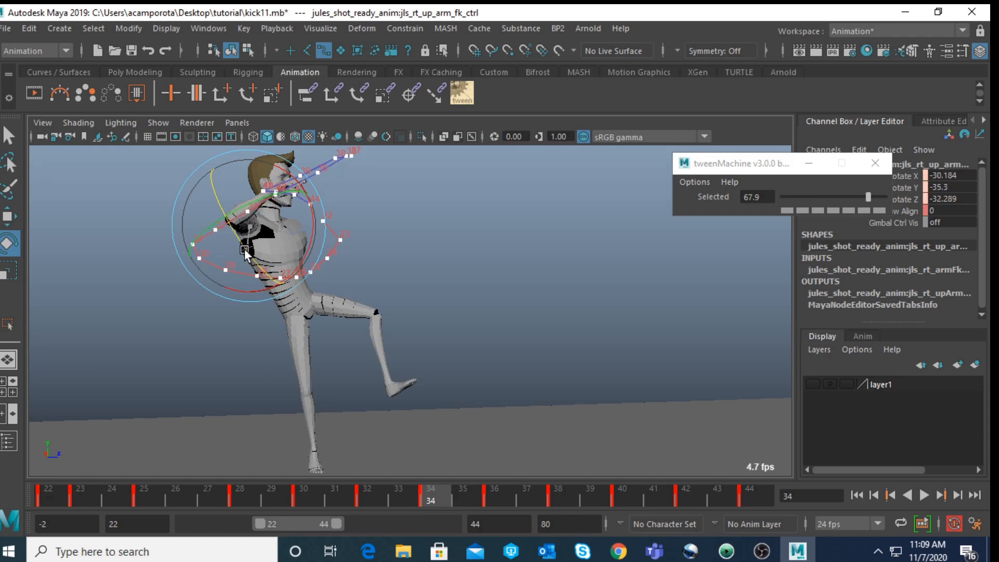
Rotate the right upper arm at frame 36 to about -21, -18.1, -19.4 in X, Y, Z
{"action": "left_click", "coordinate": [491, 491]}
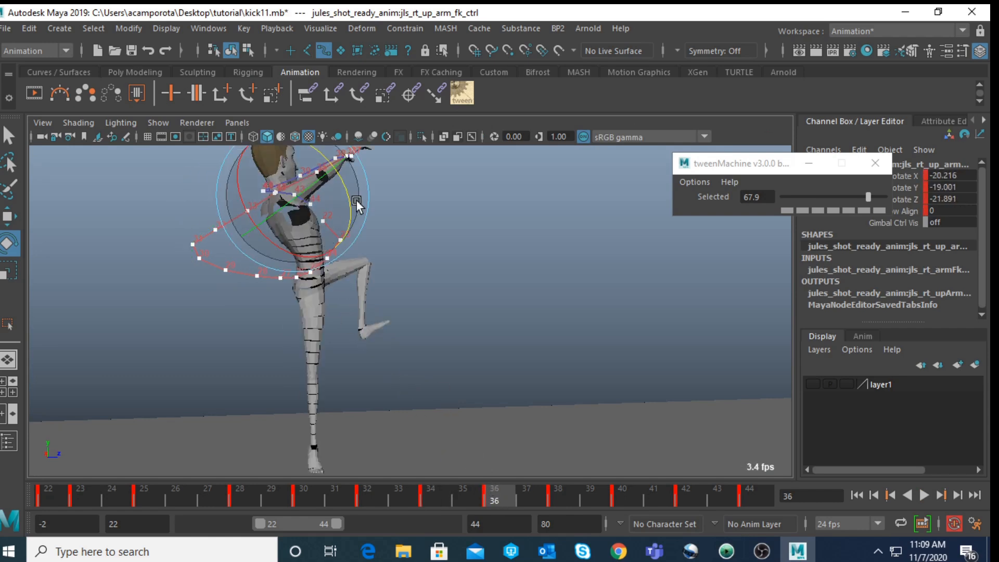
{"action": "left_click_drag", "start_coordinate": [350, 203], "coordinate": [345, 198]}
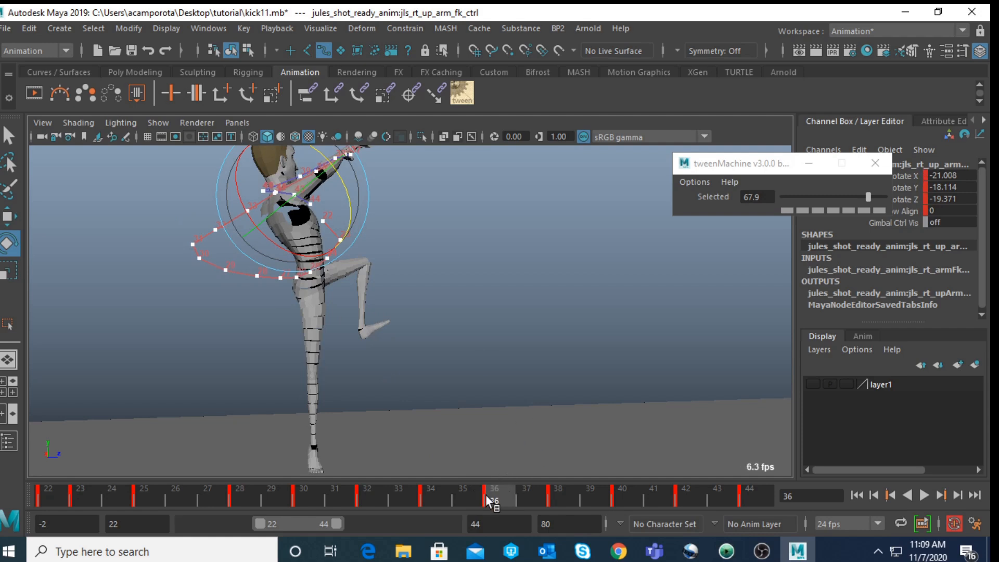
{"action": "key", "text": "alt+v"}
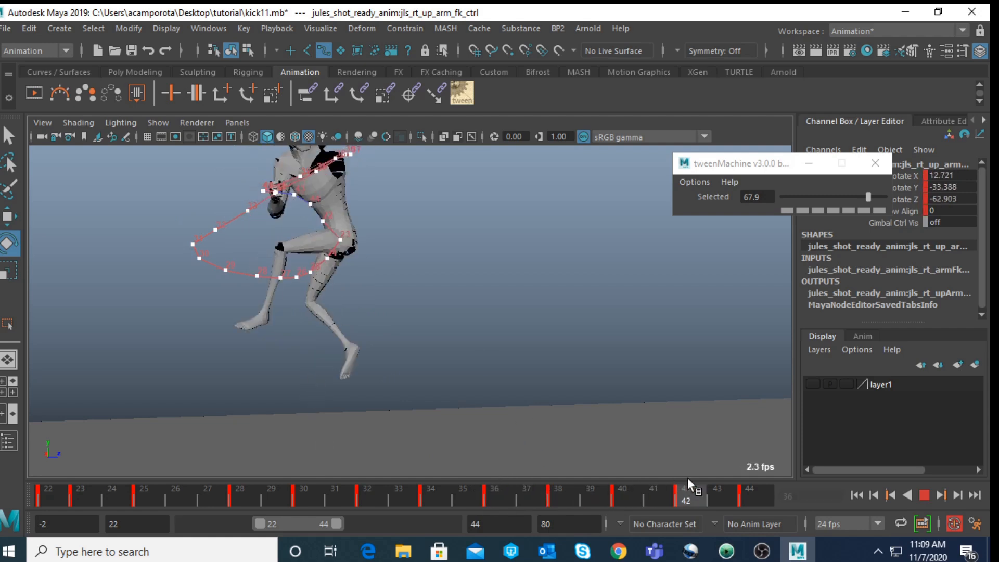
Rotate the right upper arm at frame 42 to about 21.7, -40, -52.6 and check the hand's arc across neighbouring frames
{"action": "left_click", "coordinate": [685, 491]}
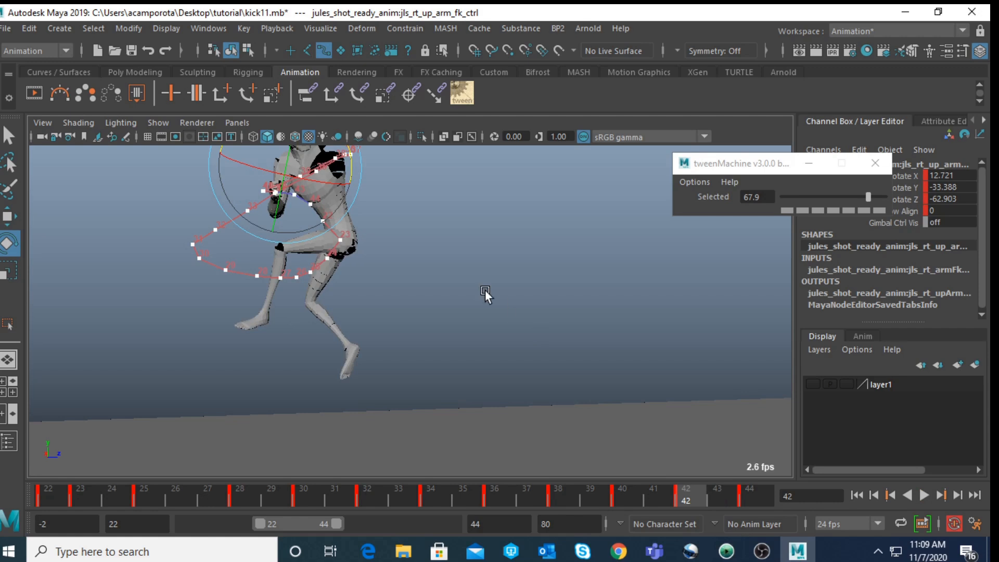
{"action": "key", "text": "comma"}
{"action": "key", "text": "period"}
{"action": "key", "text": "period"}
{"action": "key", "text": "comma"}
{"action": "left_click_drag", "start_coordinate": [311, 191], "coordinate": [310, 188]}
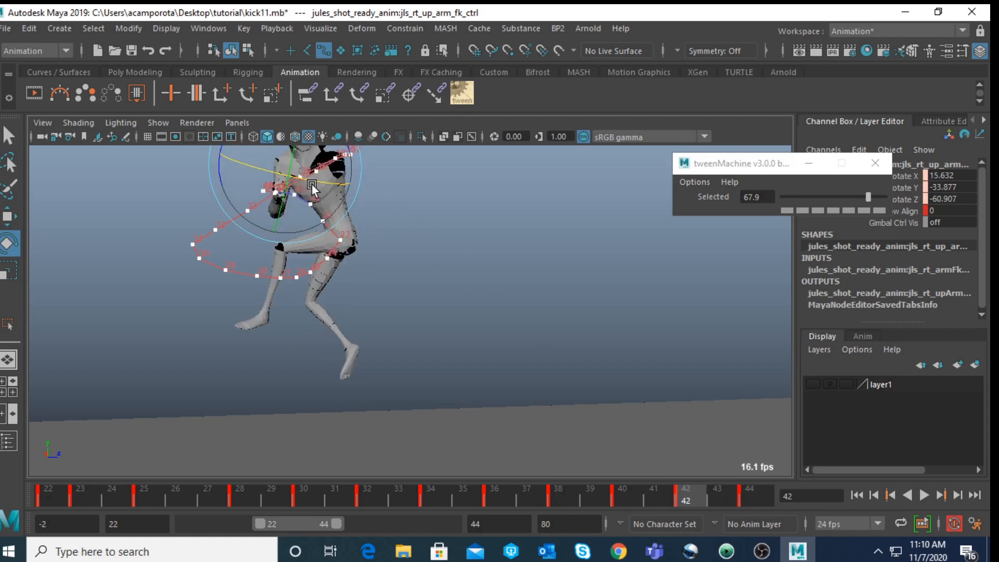
{"action": "left_click_drag", "start_coordinate": [236, 222], "coordinate": [232, 219]}
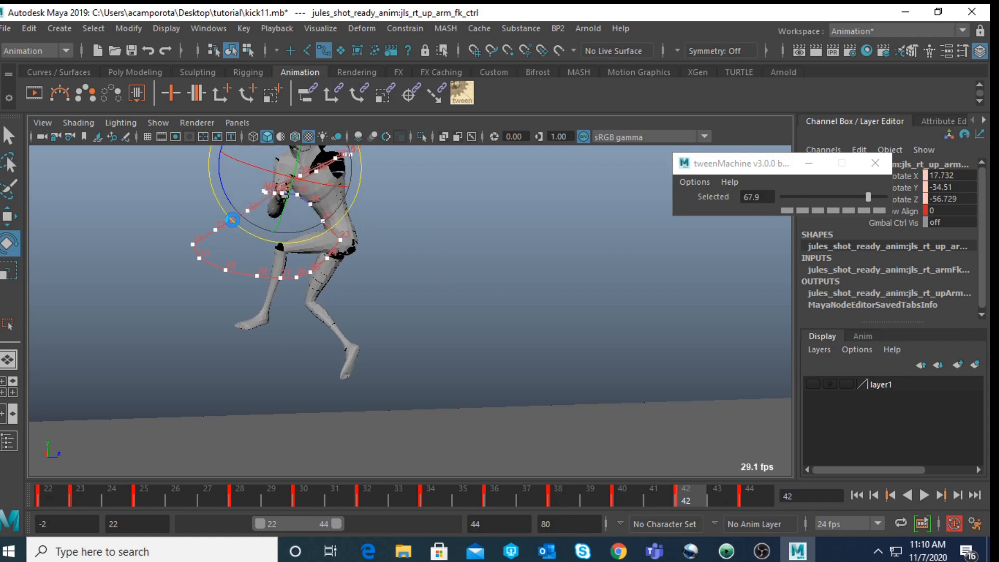
{"action": "left_click_drag", "start_coordinate": [307, 191], "coordinate": [313, 186]}
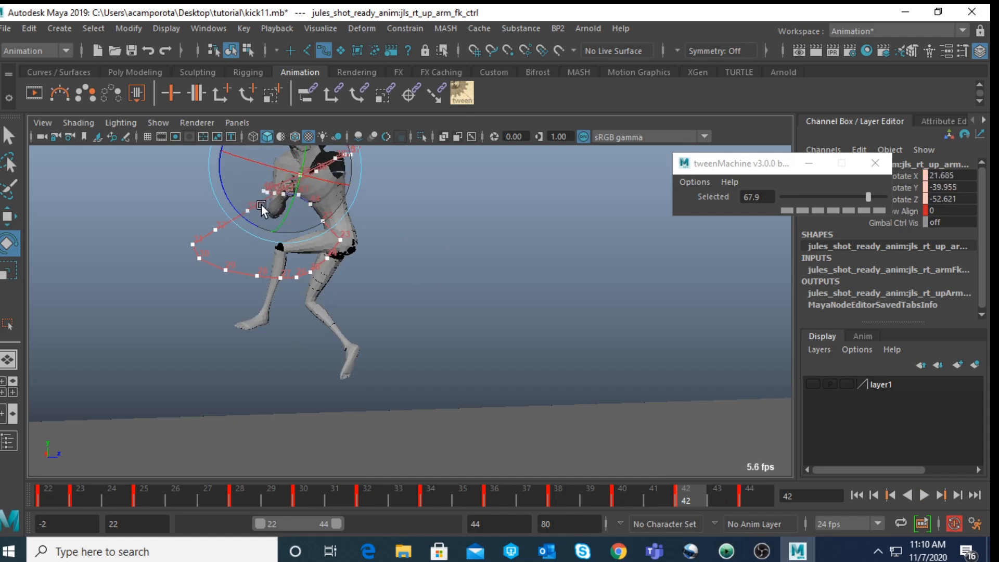
{"action": "key", "text": "."}
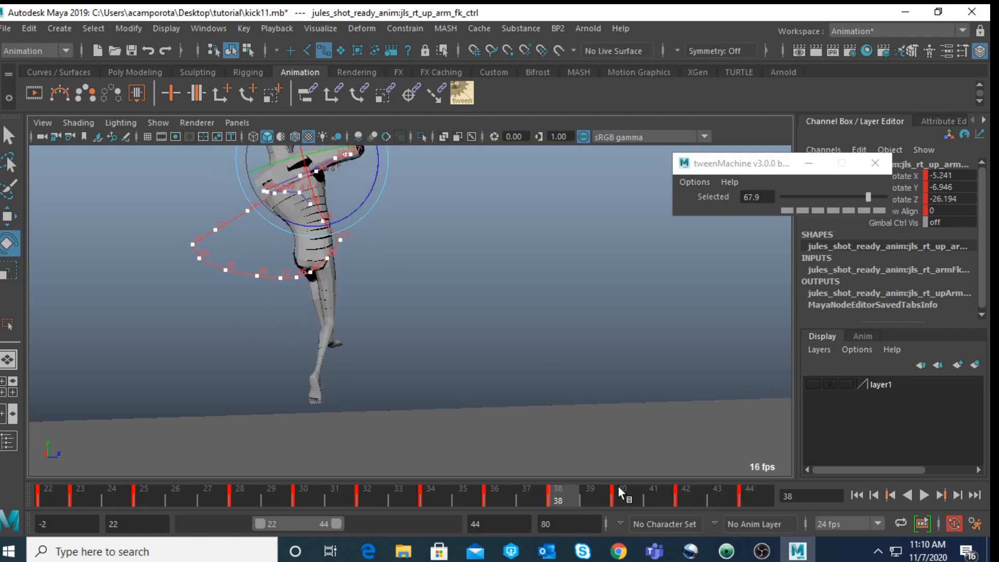
{"action": "left_click_drag", "start_coordinate": [768, 494], "coordinate": [687, 490]}
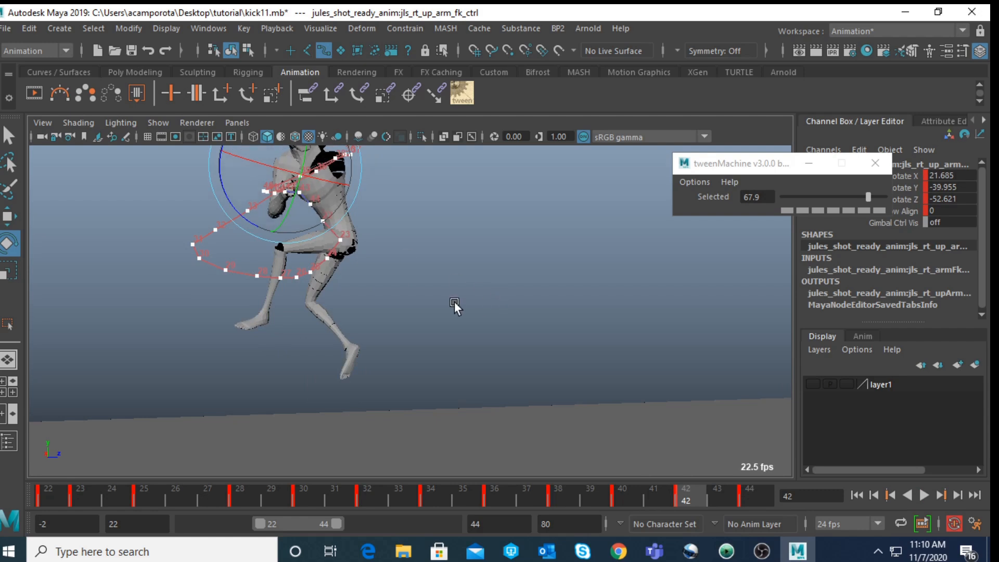
{"action": "left_click", "coordinate": [331, 498]}
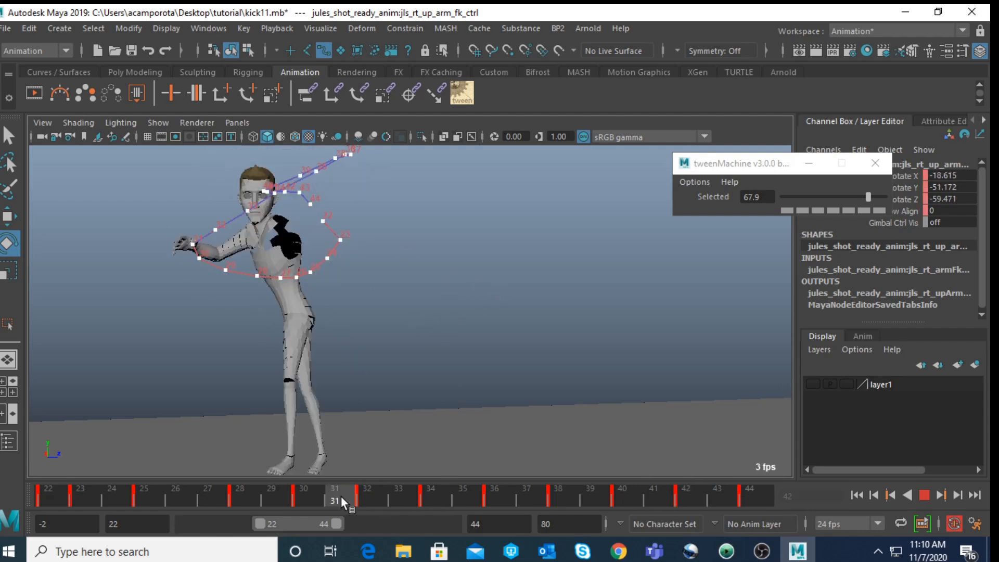
Delete the hand's motion trail, motionTrail1Handle, from the scene
{"action": "left_click", "coordinate": [208, 29]}
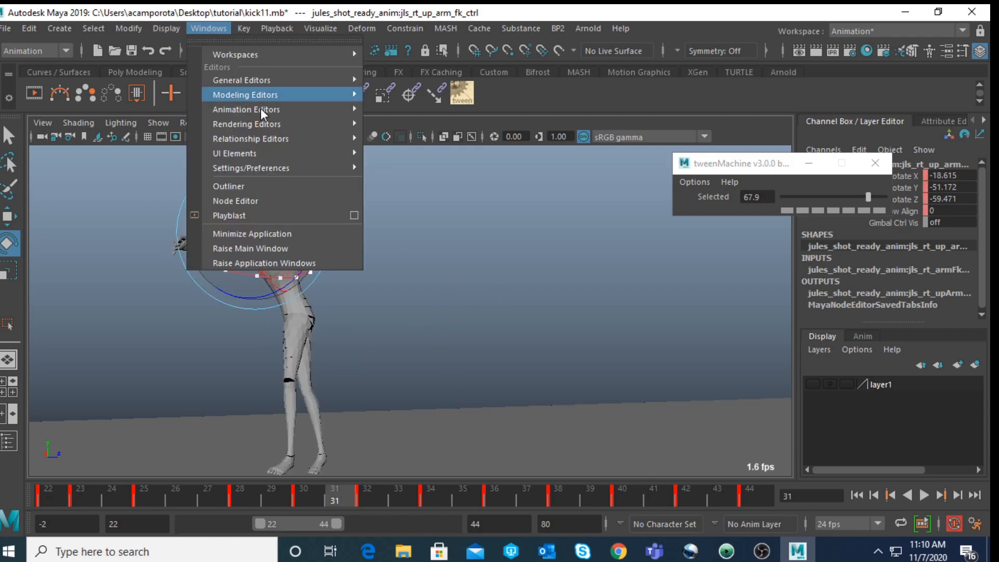
{"action": "left_click", "coordinate": [263, 186]}
{"action": "left_click", "coordinate": [154, 256]}
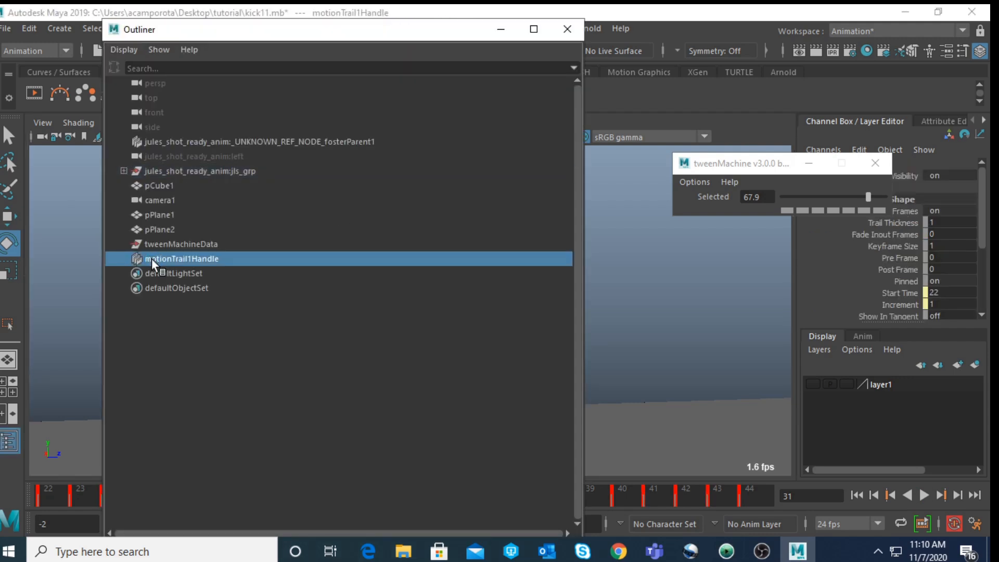
{"action": "left_click", "coordinate": [151, 258], "text": "ctrl"}
{"action": "left_click", "coordinate": [567, 29]}
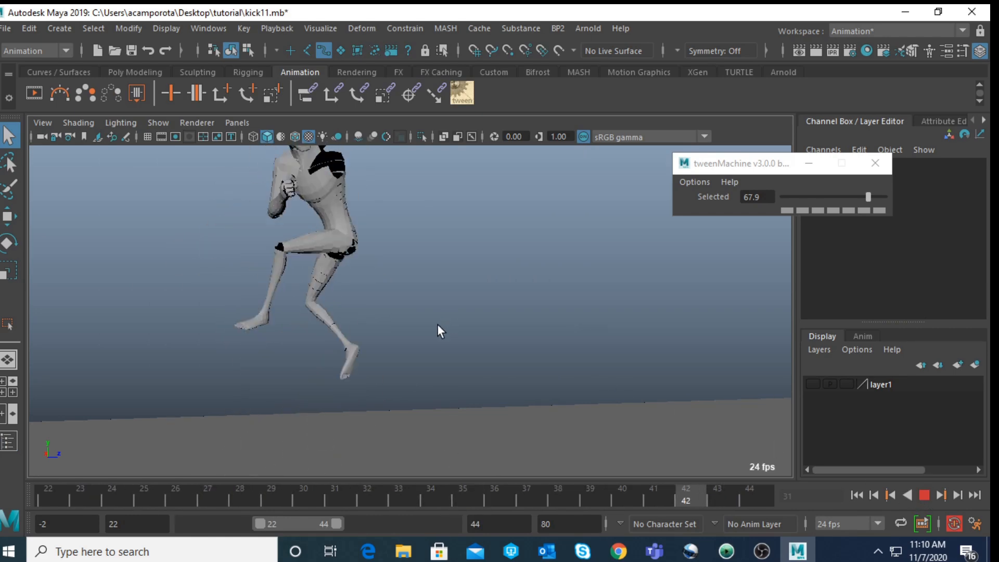
Extend the playback range to frames -2 to 45 and review the playing kick in the perspective view from several angles
{"action": "key", "text": "space"}
{"action": "key", "text": "space"}
{"action": "scroll", "coordinate": [534, 252], "scroll_direction": "down", "scroll_amount": 5}
{"action": "left_click_drag", "start_coordinate": [531, 255], "coordinate": [666, 260], "text": "alt"}
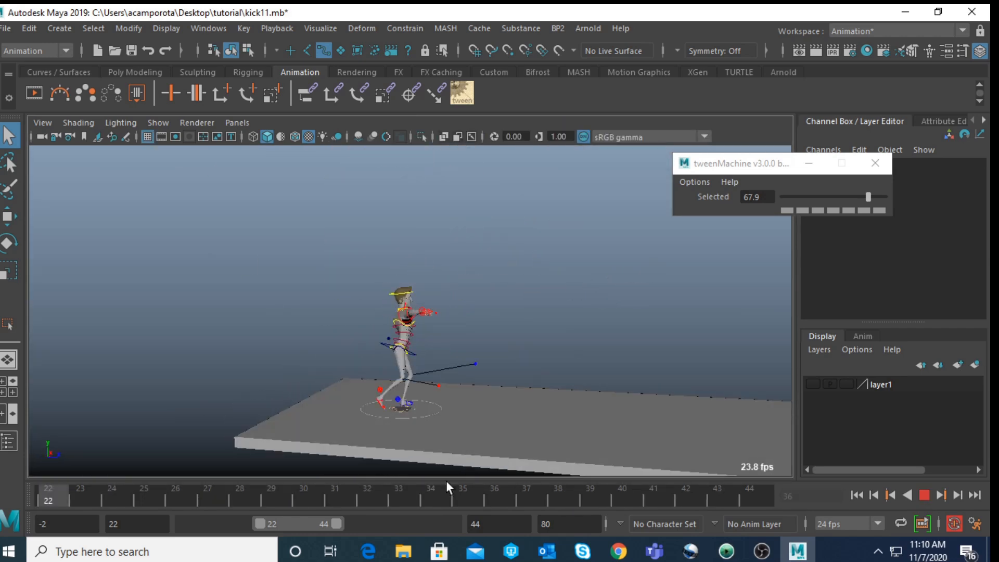
{"action": "left_click_drag", "start_coordinate": [263, 524], "coordinate": [88, 519]}
{"action": "left_click_drag", "start_coordinate": [251, 438], "coordinate": [324, 390], "text": "alt"}
{"action": "right_click_drag", "start_coordinate": [327, 391], "coordinate": [384, 383], "text": "alt"}
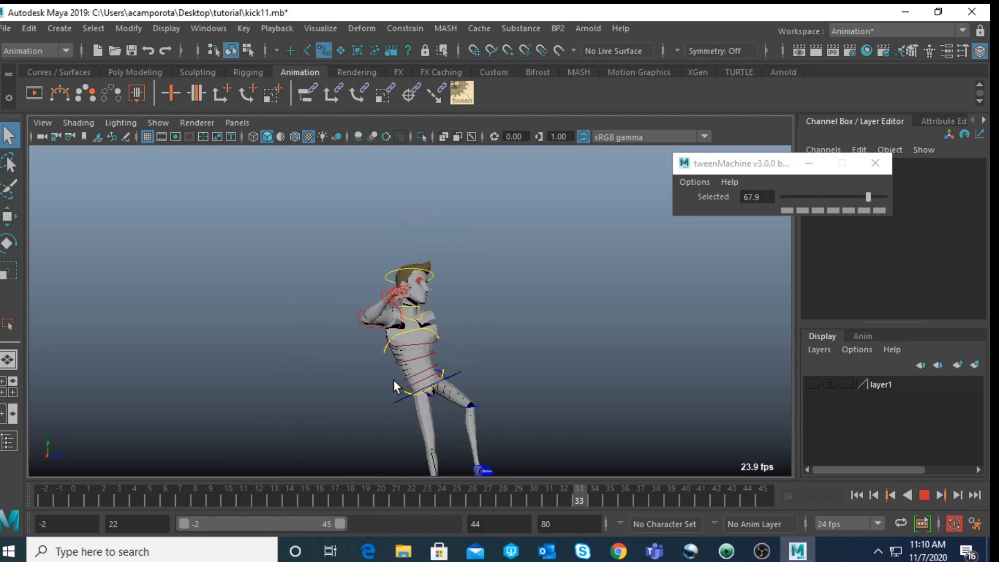
{"action": "left_click_drag", "start_coordinate": [394, 379], "coordinate": [368, 375], "text": "alt"}
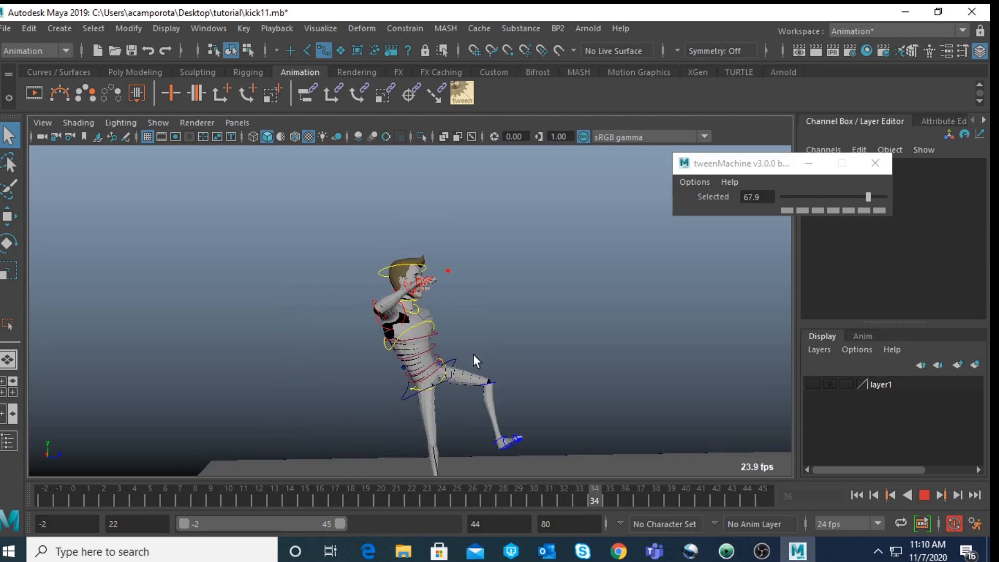
{"action": "left_click_drag", "start_coordinate": [473, 353], "coordinate": [477, 351], "text": "alt"}
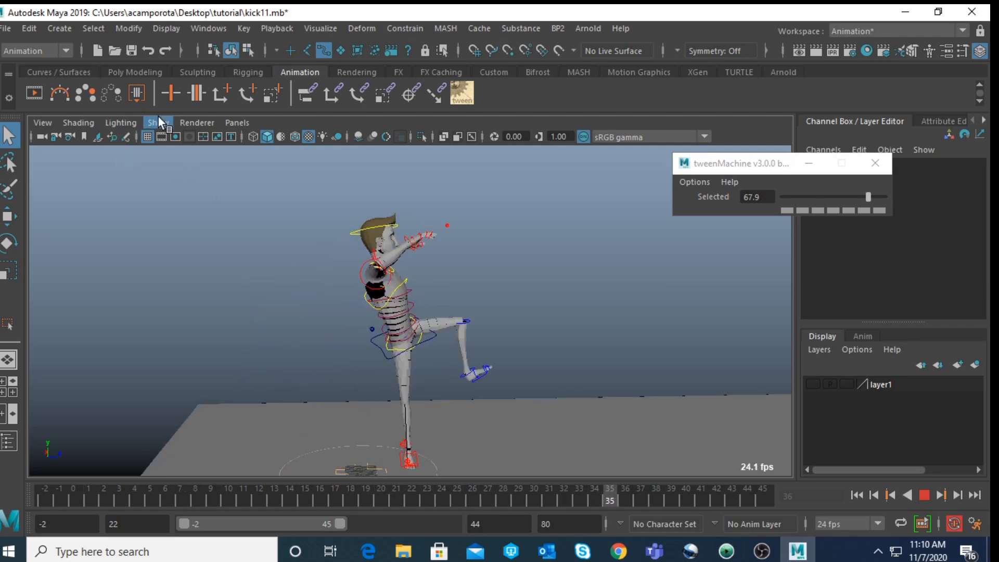
Hide the NURBS curves and review the kick's playback without the rig controls
{"action": "left_click", "coordinate": [158, 118]}
{"action": "left_click", "coordinate": [201, 92]}
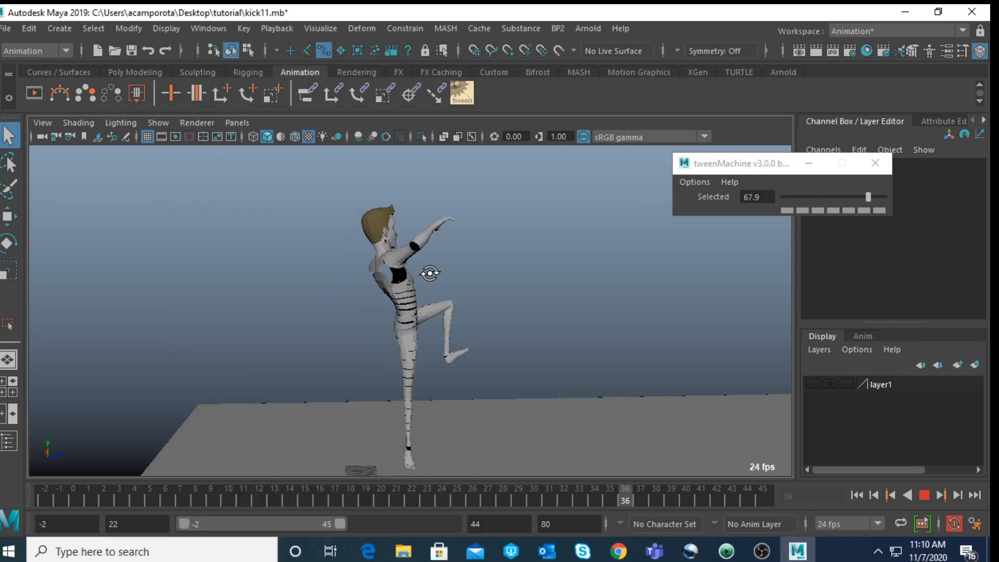
{"action": "left_click_drag", "start_coordinate": [424, 289], "coordinate": [449, 282], "text": "alt"}
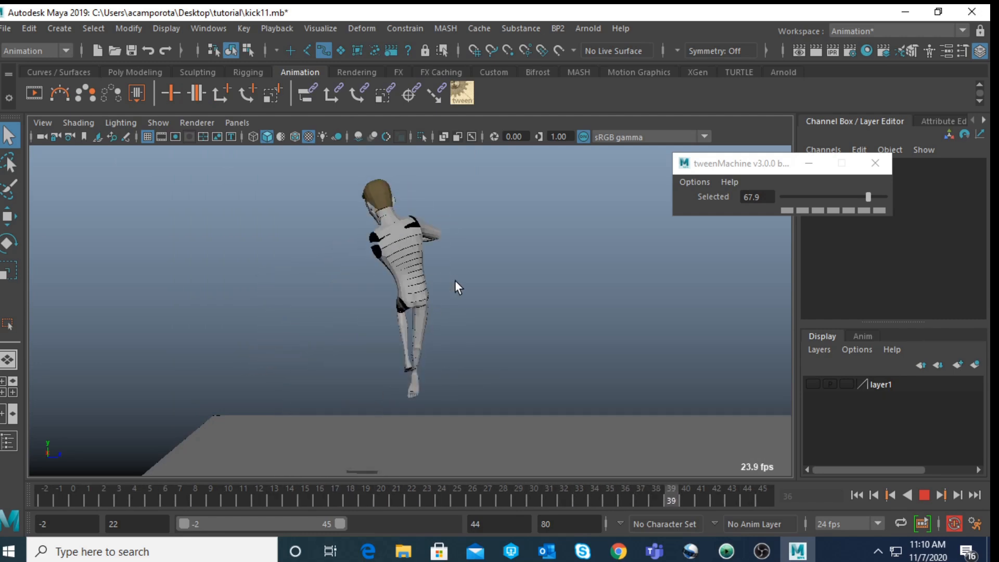
{"action": "left_click", "coordinate": [924, 494]}
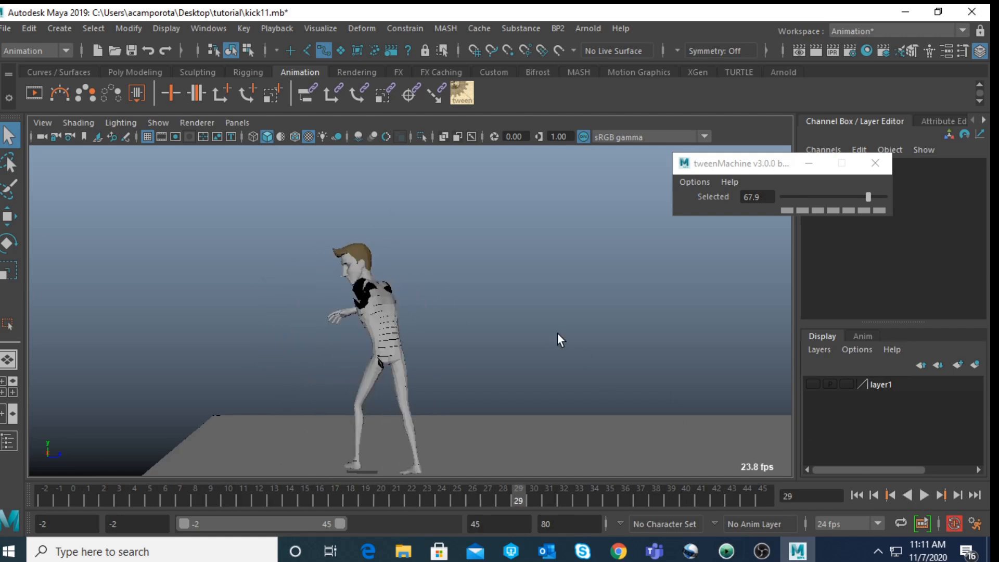
Show the NURBS curves again in the viewport and save the scene
{"action": "left_click", "coordinate": [158, 123]}
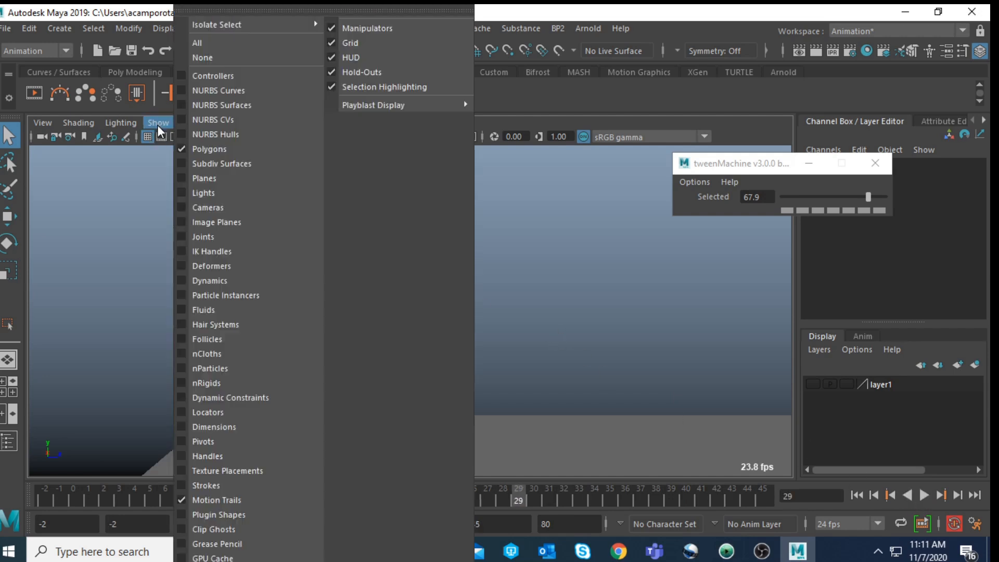
{"action": "left_click", "coordinate": [210, 90]}
{"action": "left_click", "coordinate": [6, 28]}
{"action": "left_click", "coordinate": [31, 87]}
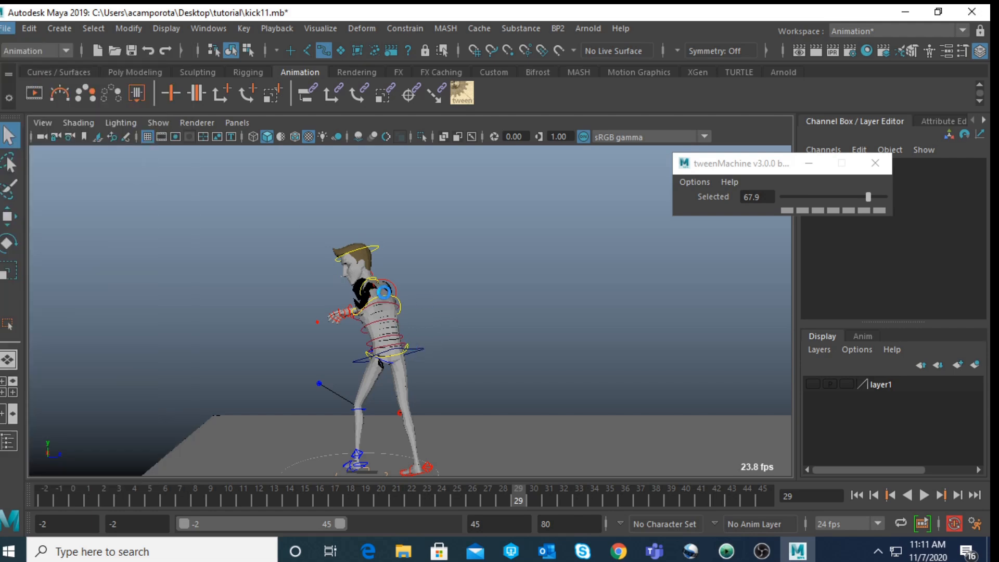
Select the right upper arm control, set the playback range to frames 44 to 80, and scrub to frame 48
{"action": "left_click", "coordinate": [394, 289]}
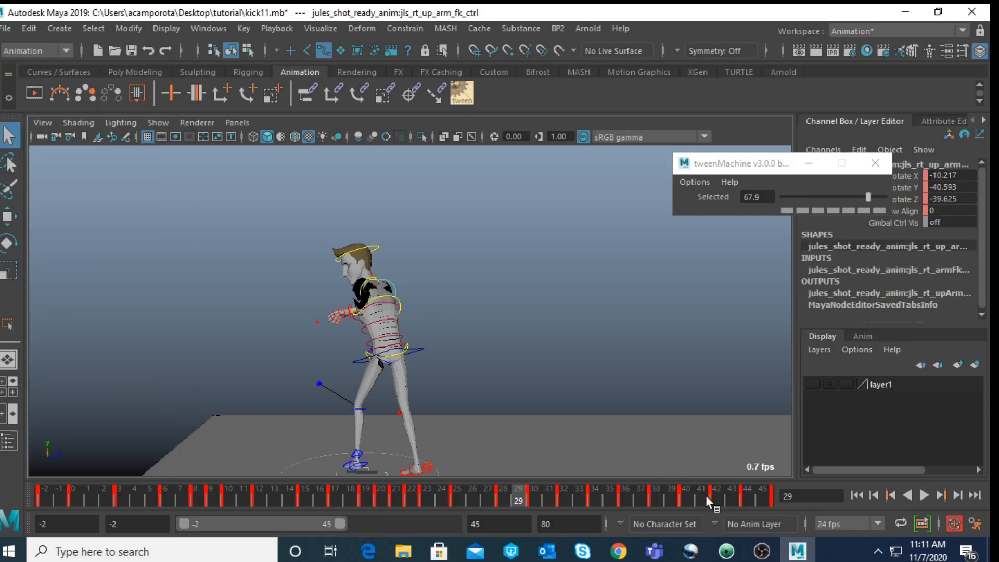
{"action": "key", "text": "alt+v"}
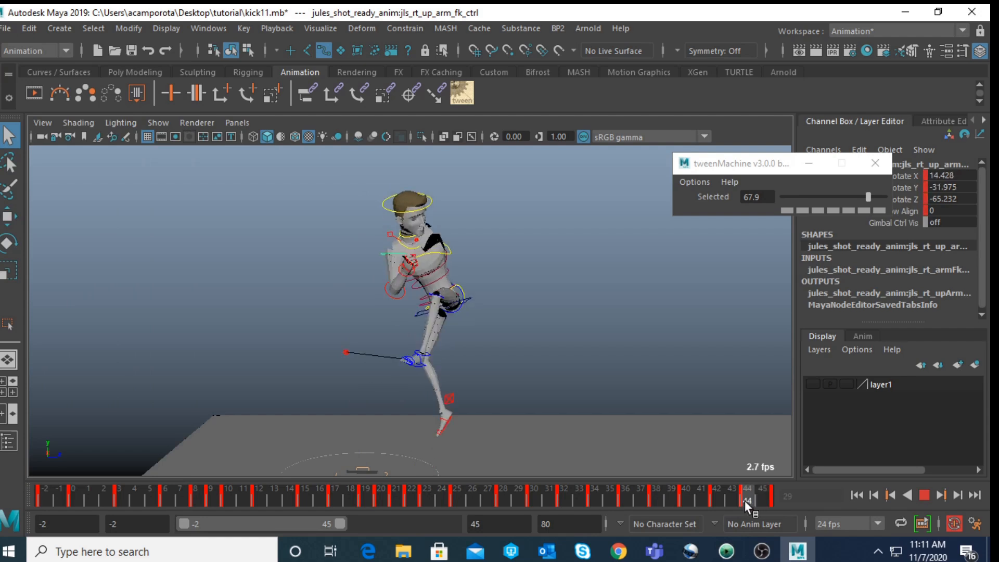
{"action": "left_click", "coordinate": [744, 500]}
{"action": "left_click_drag", "start_coordinate": [286, 524], "coordinate": [398, 523]}
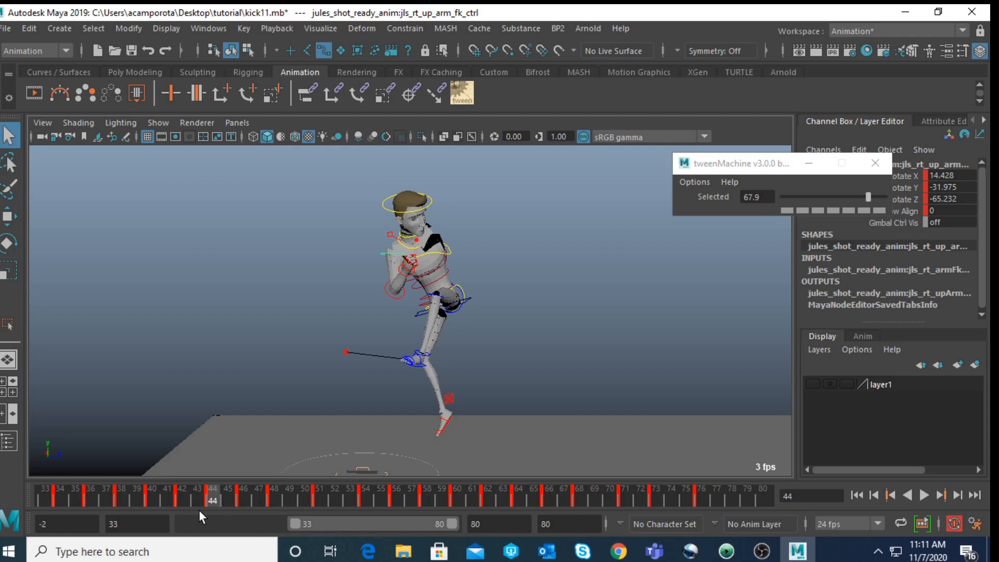
{"action": "left_click_drag", "start_coordinate": [297, 521], "coordinate": [335, 527]}
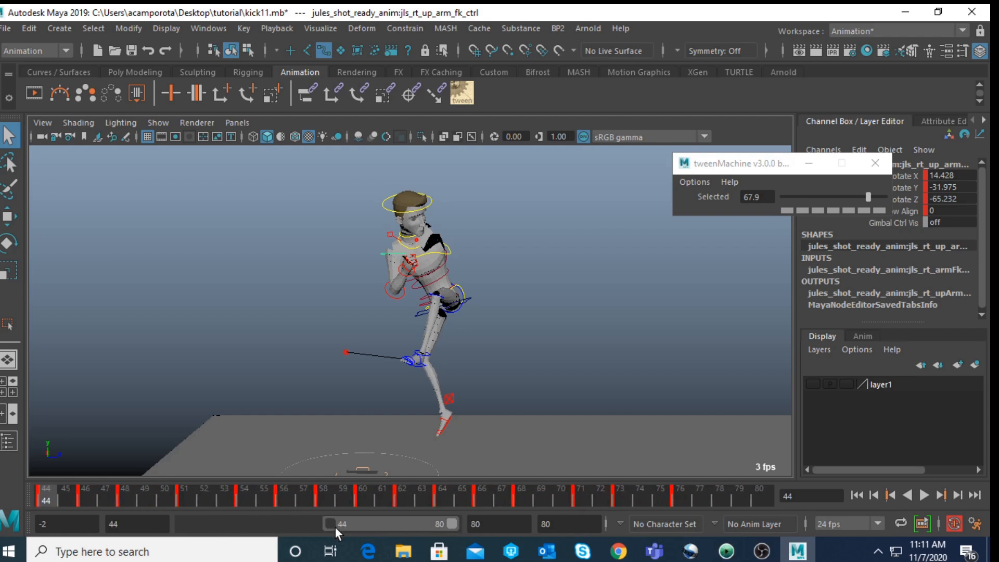
{"action": "left_click_drag", "start_coordinate": [64, 499], "coordinate": [126, 507]}
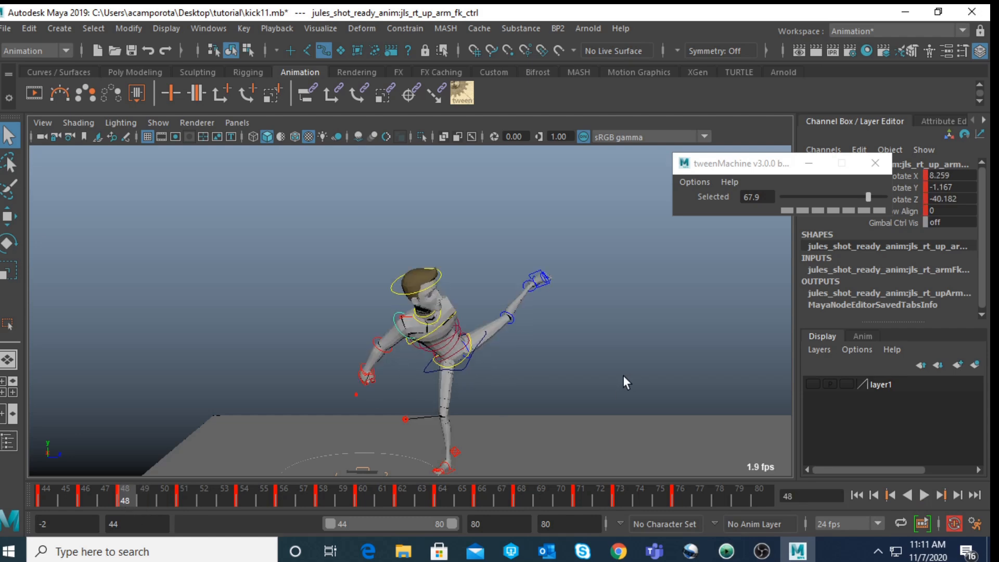
Select all right arm and hand controls plus the right clavicle, and move their frame 48 keys to frame 49
{"action": "scroll", "coordinate": [427, 410], "scroll_direction": "up", "scroll_amount": 3}
{"action": "middle_click_drag", "start_coordinate": [353, 402], "coordinate": [287, 316], "text": "alt"}
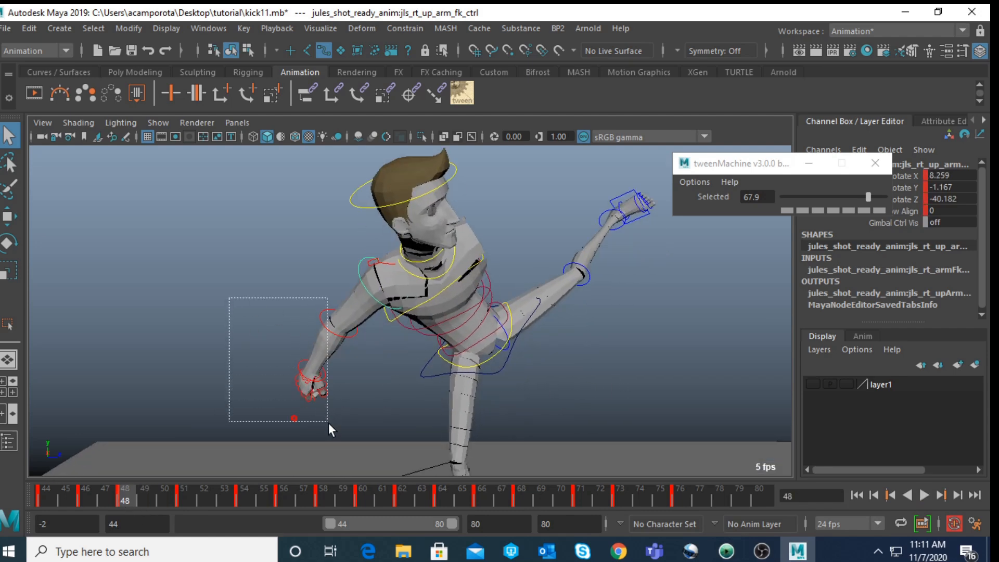
{"action": "left_click_drag", "start_coordinate": [229, 298], "coordinate": [324, 416]}
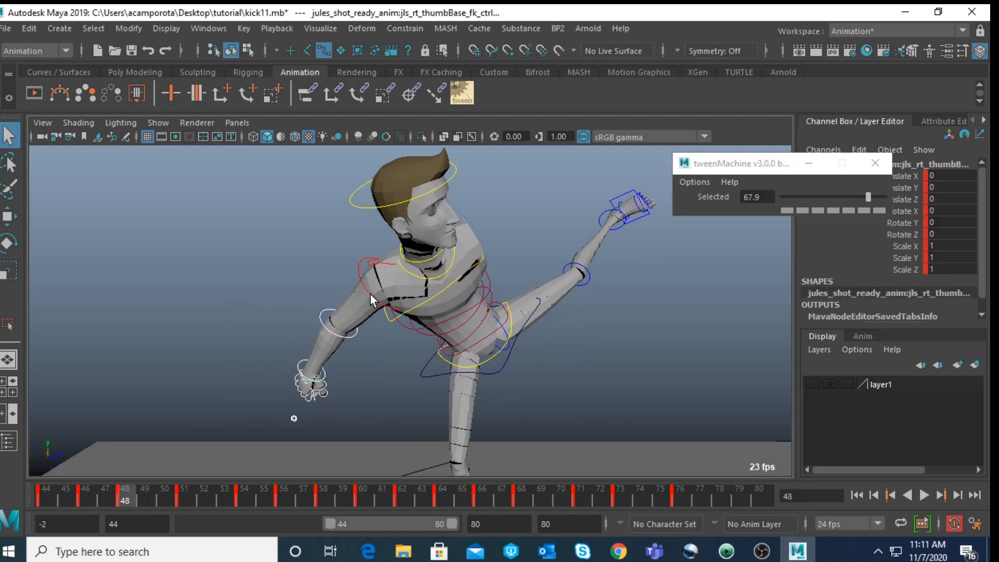
{"action": "left_click", "coordinate": [389, 262], "text": "shift"}
{"action": "left_click", "coordinate": [389, 261], "text": "shift"}
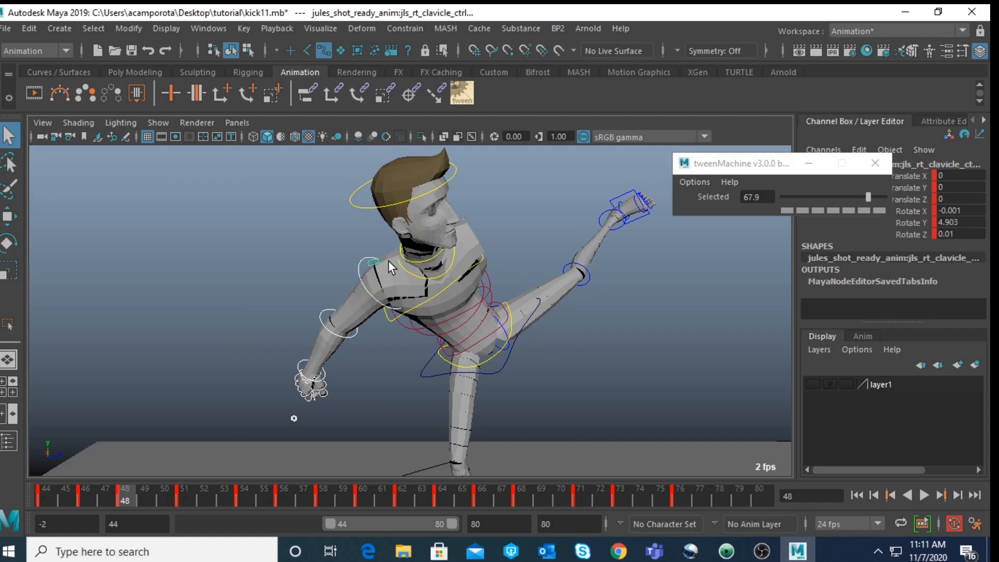
{"action": "key", "text": "alt+v"}
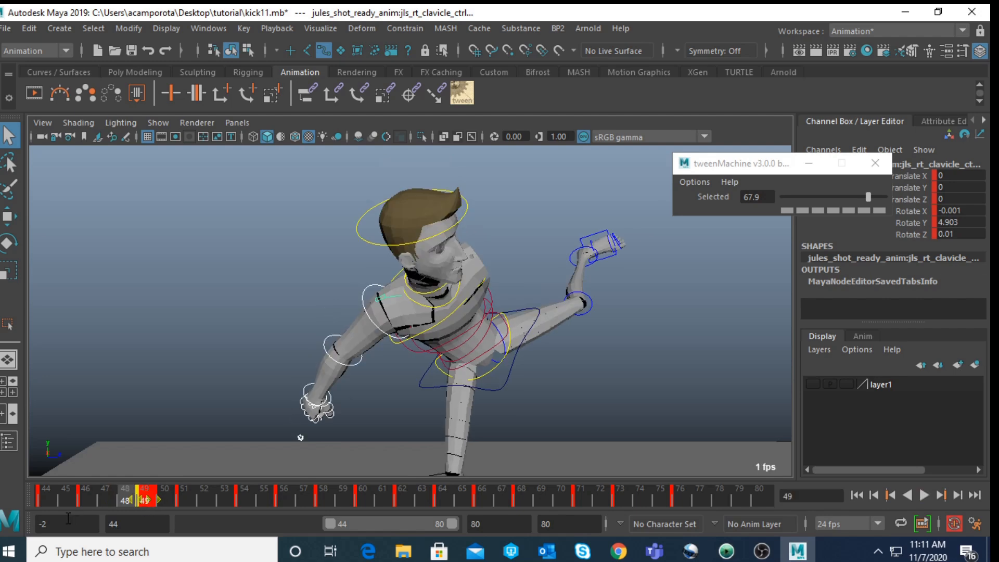
Move the right arm's keys from frames 49 and 51 to frames 50 and 52, and play back the range
{"action": "left_click_drag", "start_coordinate": [49, 504], "coordinate": [180, 499]}
{"action": "scroll", "coordinate": [214, 403], "scroll_direction": "down", "scroll_amount": 3}
{"action": "left_click_drag", "start_coordinate": [99, 497], "coordinate": [46, 501]}
{"action": "left_click", "coordinate": [923, 494]}
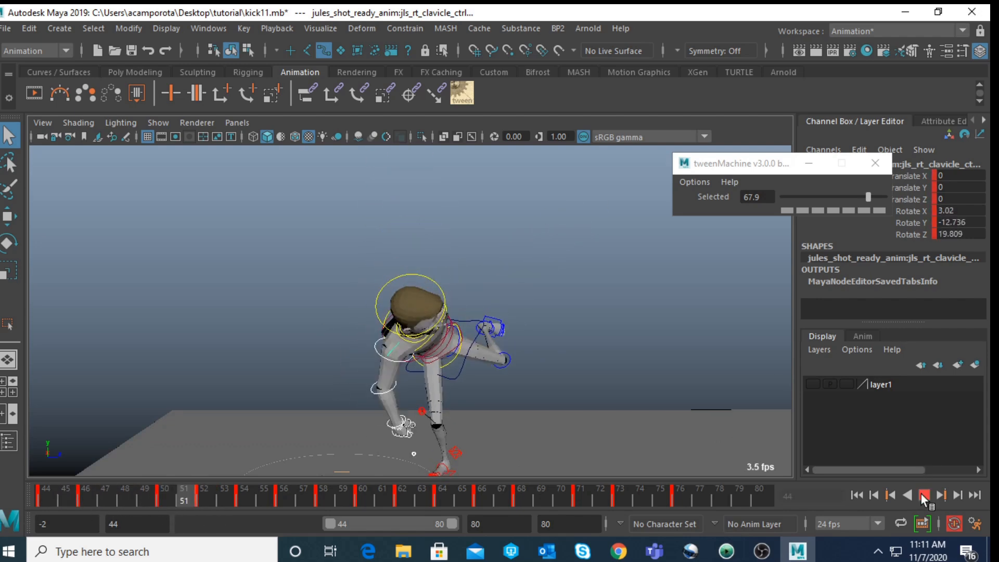
{"action": "left_click", "coordinate": [922, 495]}
Move the right arm's frame 50 keys back to frame 49 and play back the range
{"action": "left_click", "coordinate": [170, 499], "text": "shift"}
{"action": "left_click_drag", "start_coordinate": [166, 499], "coordinate": [148, 497]}
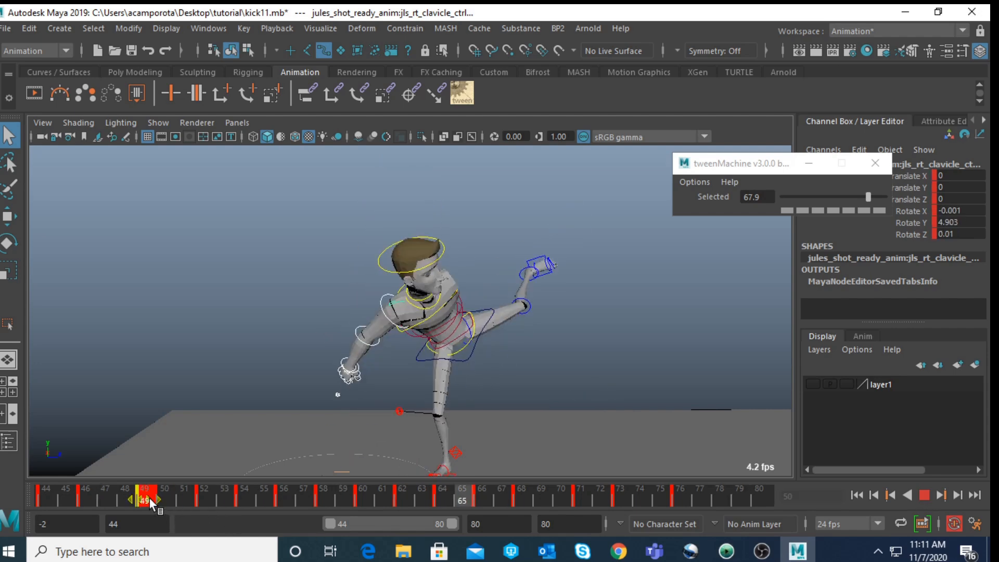
{"action": "left_click", "coordinate": [924, 494]}
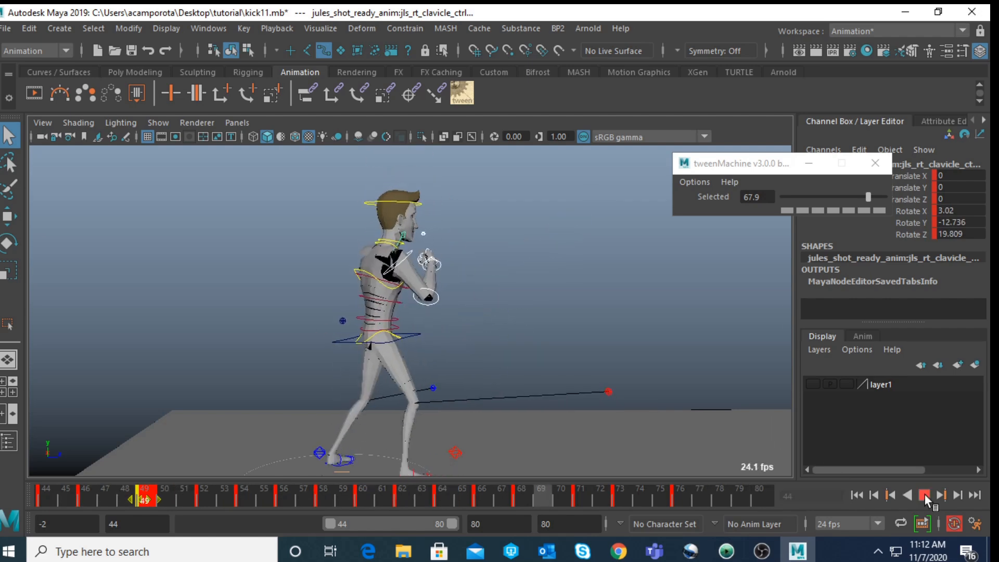
{"action": "left_click", "coordinate": [925, 495]}
Delete the right arm's keys at frame 54, play back the range, and scrub the swing up to frame 62
{"action": "mouse_move", "coordinate": [240, 497]}
{"action": "left_mouse_down"}
{"action": "mouse_move", "coordinate": [93, 508]}
{"action": "mouse_move", "coordinate": [151, 504]}
{"action": "mouse_move", "coordinate": [121, 495]}
{"action": "mouse_move", "coordinate": [134, 492]}
{"action": "mouse_move", "coordinate": [204, 507]}
{"action": "mouse_move", "coordinate": [280, 502]}
{"action": "mouse_move", "coordinate": [470, 457]}
{"action": "mouse_move", "coordinate": [211, 507]}
{"action": "mouse_move", "coordinate": [293, 494]}
{"action": "mouse_move", "coordinate": [217, 508]}
{"action": "mouse_move", "coordinate": [258, 498]}
{"action": "mouse_move", "coordinate": [249, 494]}
{"action": "left_mouse_up"}
{"action": "right_click", "coordinate": [249, 494]}
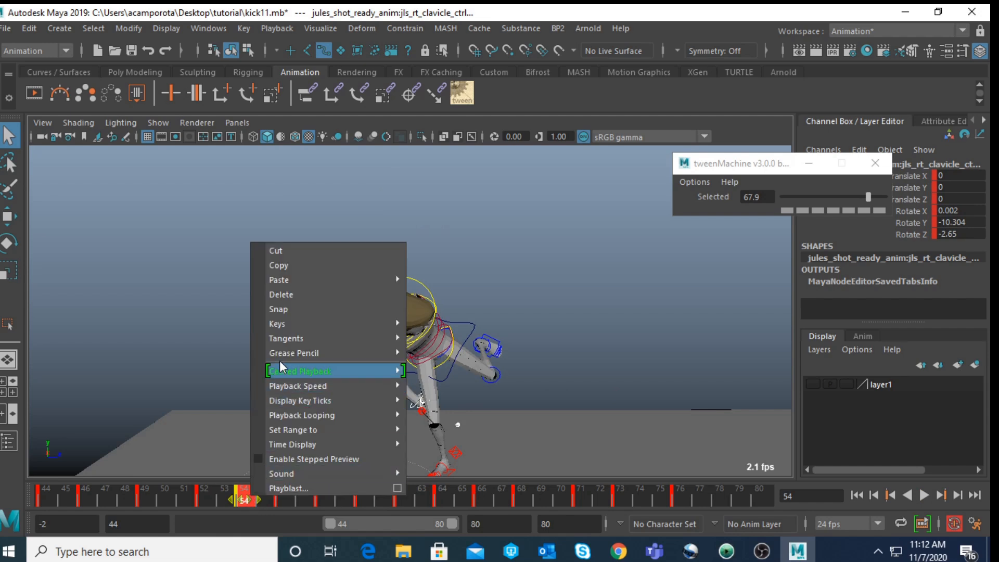
{"action": "left_click", "coordinate": [301, 294]}
{"action": "left_click_drag", "start_coordinate": [256, 498], "coordinate": [320, 495]}
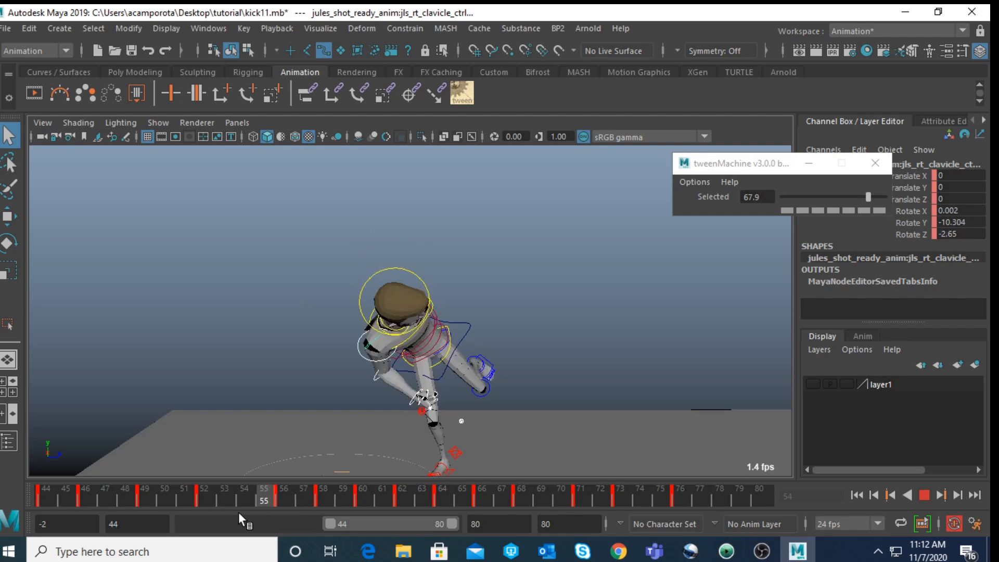
{"action": "left_click", "coordinate": [924, 495]}
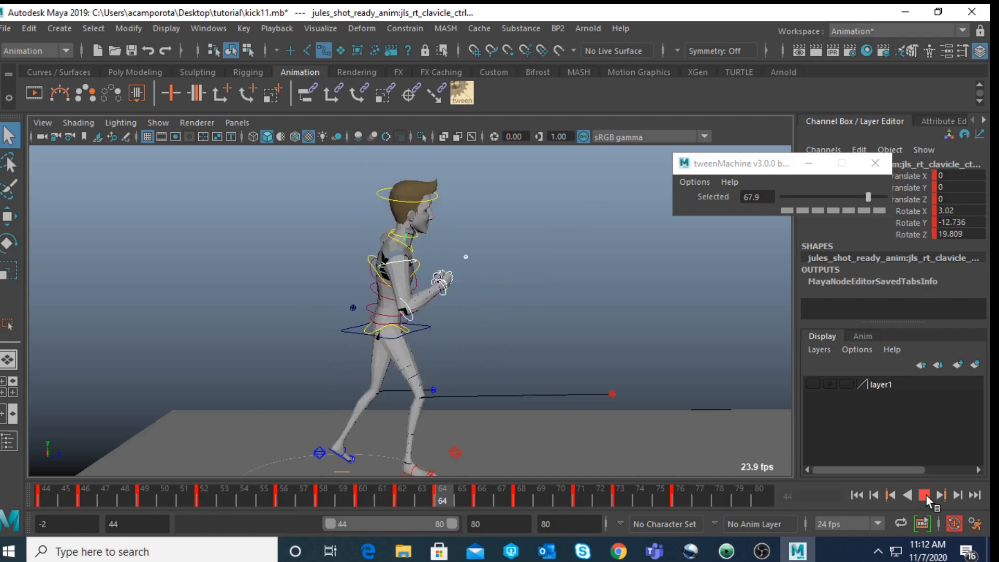
{"action": "left_click", "coordinate": [924, 495]}
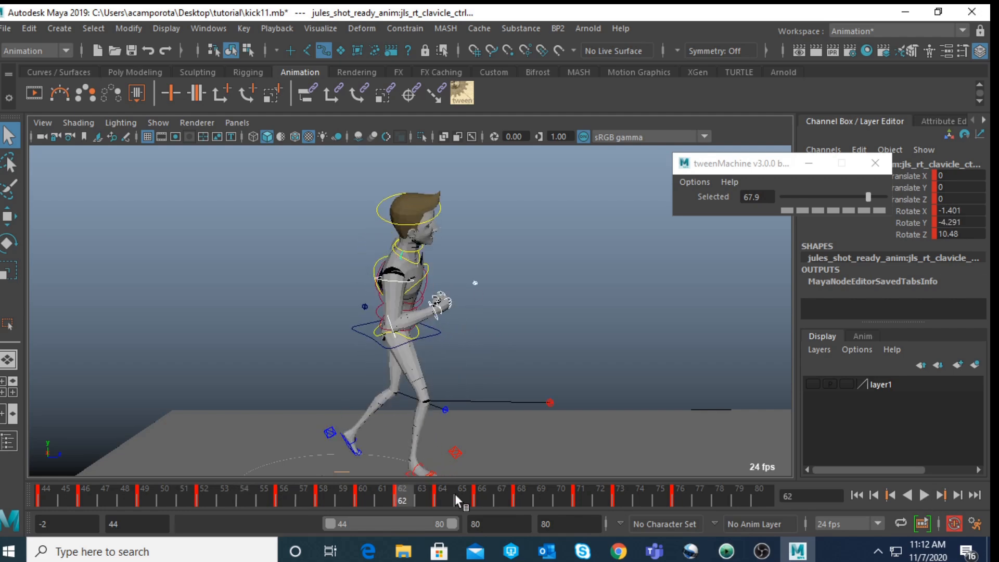
{"action": "mouse_move", "coordinate": [221, 499]}
{"action": "left_mouse_down"}
{"action": "mouse_move", "coordinate": [318, 491]}
{"action": "mouse_move", "coordinate": [230, 501]}
{"action": "mouse_move", "coordinate": [298, 492]}
{"action": "mouse_move", "coordinate": [398, 500]}
{"action": "left_mouse_up"}
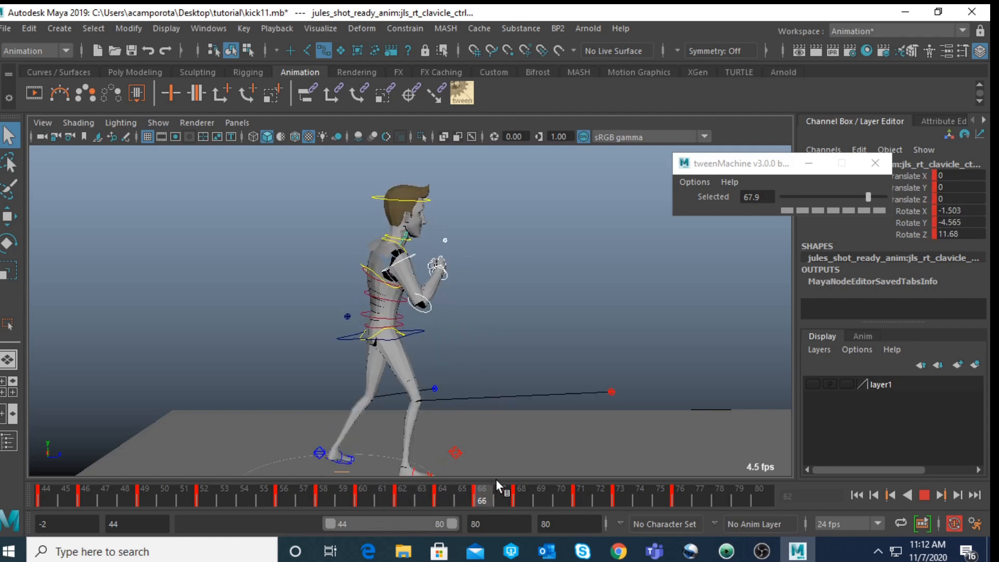
Play back the range, shift the right arm's keys from frames 68 to 76 one frame later, and scrub through the result
{"action": "key", "text": "alt+v"}
{"action": "left_click", "coordinate": [926, 494]}
{"action": "left_click_drag", "start_coordinate": [514, 499], "coordinate": [704, 496], "text": "shift"}
{"action": "left_click_drag", "start_coordinate": [623, 499], "coordinate": [642, 502]}
{"action": "left_click_drag", "start_coordinate": [481, 497], "coordinate": [623, 492]}
{"action": "left_click_drag", "start_coordinate": [685, 495], "coordinate": [620, 496]}
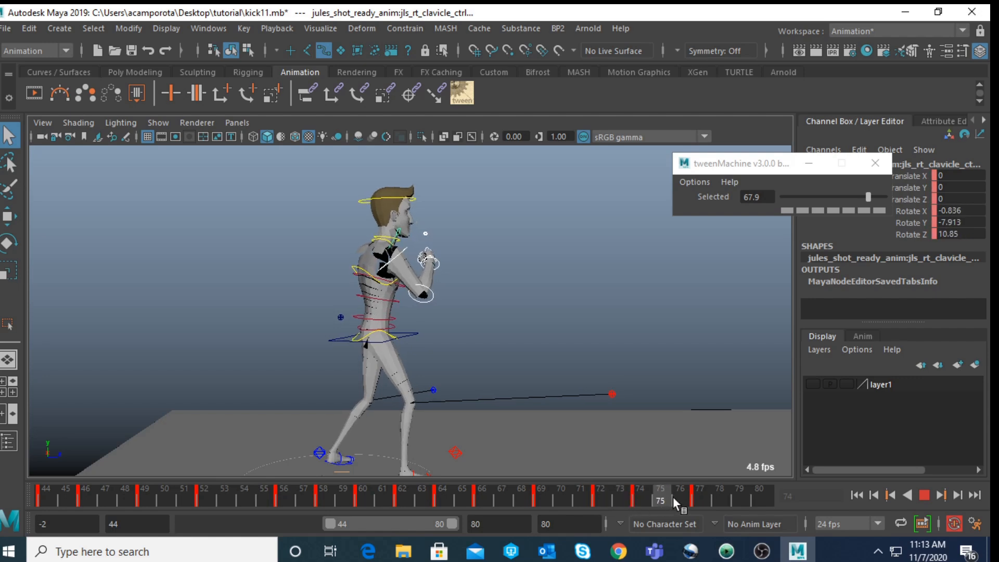
Move the right arm's frame 74 keys to frame 75 and its frame 77 keys to frame 79, and play back the range
{"action": "left_click_drag", "start_coordinate": [709, 497], "coordinate": [711, 498]}
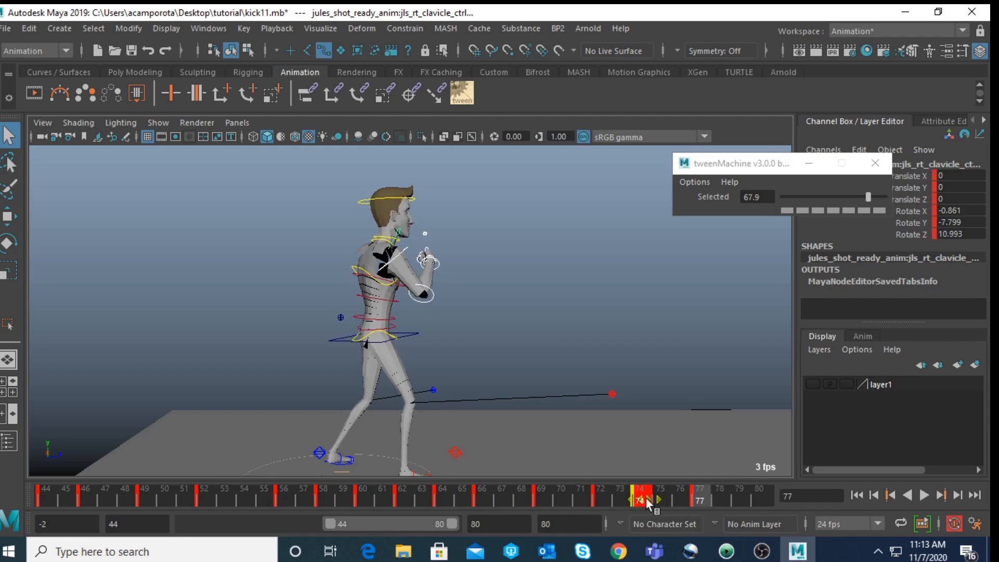
{"action": "left_click_drag", "start_coordinate": [633, 501], "coordinate": [705, 497], "text": "shift"}
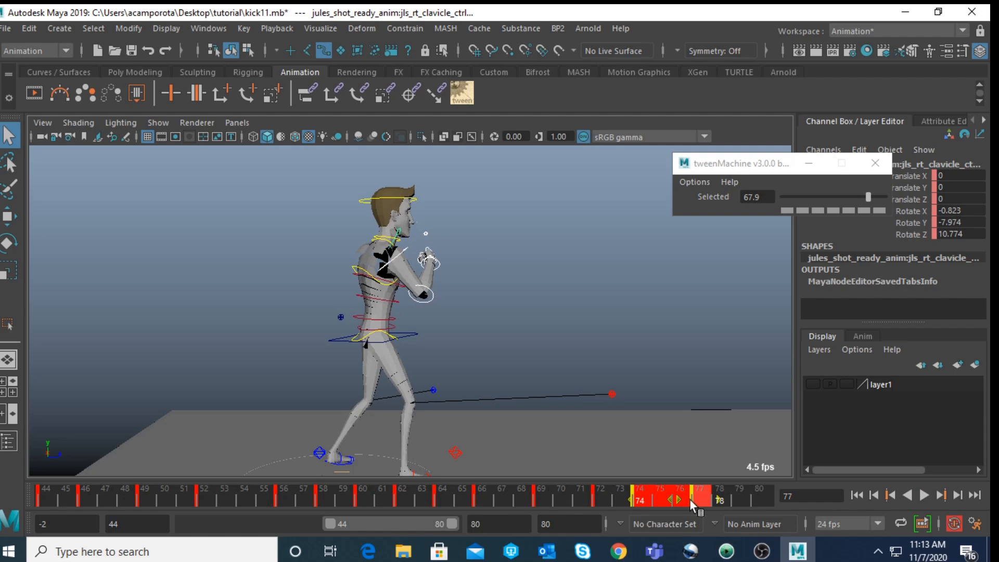
{"action": "left_click_drag", "start_coordinate": [664, 498], "coordinate": [715, 494]}
{"action": "double_click", "coordinate": [717, 494]}
{"action": "left_click", "coordinate": [720, 496]}
{"action": "double_click", "coordinate": [720, 495]}
{"action": "left_click", "coordinate": [720, 495], "text": "shift"}
{"action": "left_click_drag", "start_coordinate": [720, 495], "coordinate": [738, 497]}
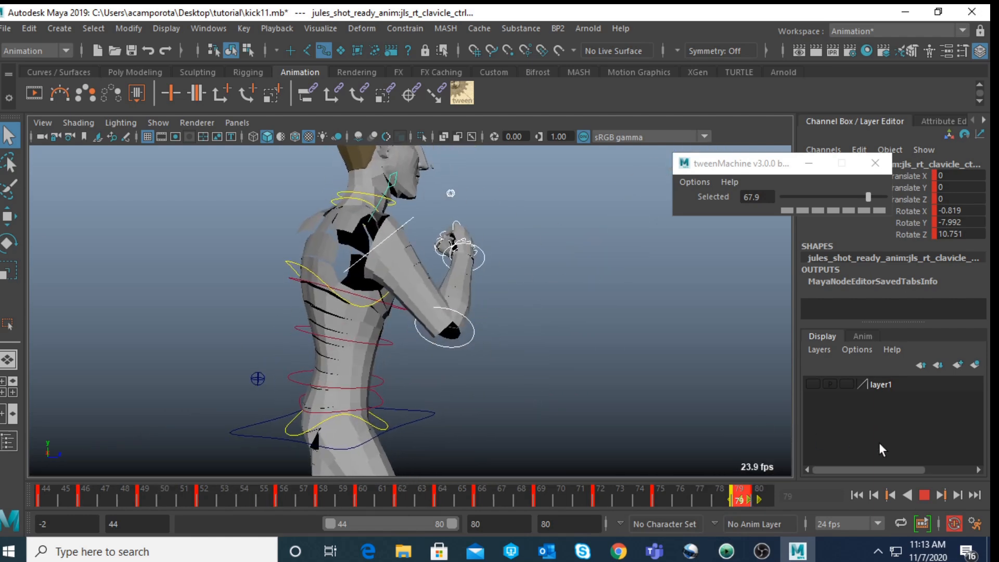
{"action": "left_click", "coordinate": [924, 495]}
Select only the right clavicle control and examine the shoulder's motion key by key around frame 69, stopping at frame 72
{"action": "left_click", "coordinate": [574, 344]}
{"action": "left_click", "coordinate": [389, 188]}
{"action": "key", "text": "comma"}
{"action": "key", "text": "comma"}
{"action": "key", "text": "comma"}
{"action": "key", "text": "period"}
{"action": "key", "text": "period"}
{"action": "key", "text": "period"}
{"action": "key", "text": "comma"}
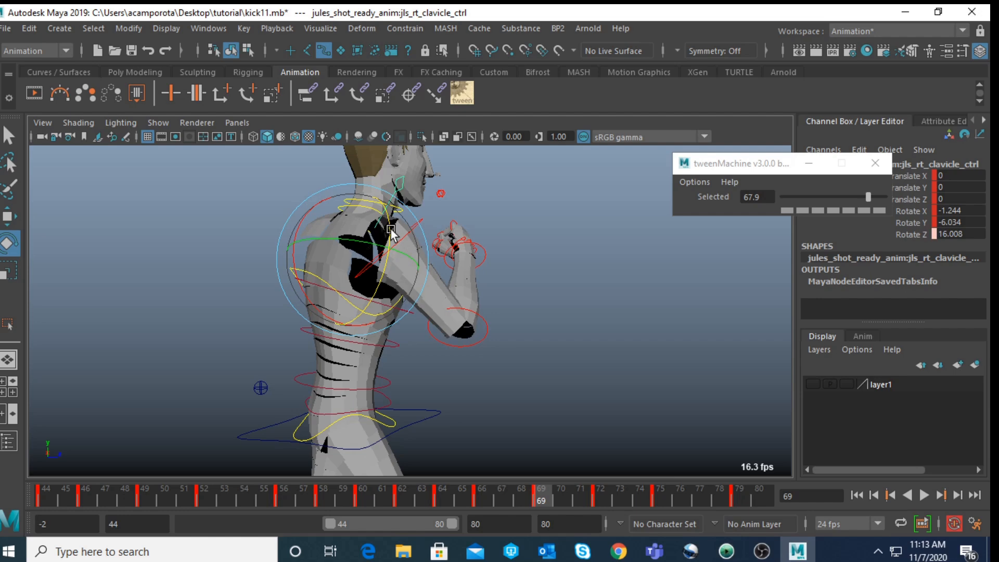
{"action": "left_click_drag", "start_coordinate": [519, 486], "coordinate": [474, 492]}
{"action": "left_click_drag", "start_coordinate": [515, 490], "coordinate": [602, 494]}
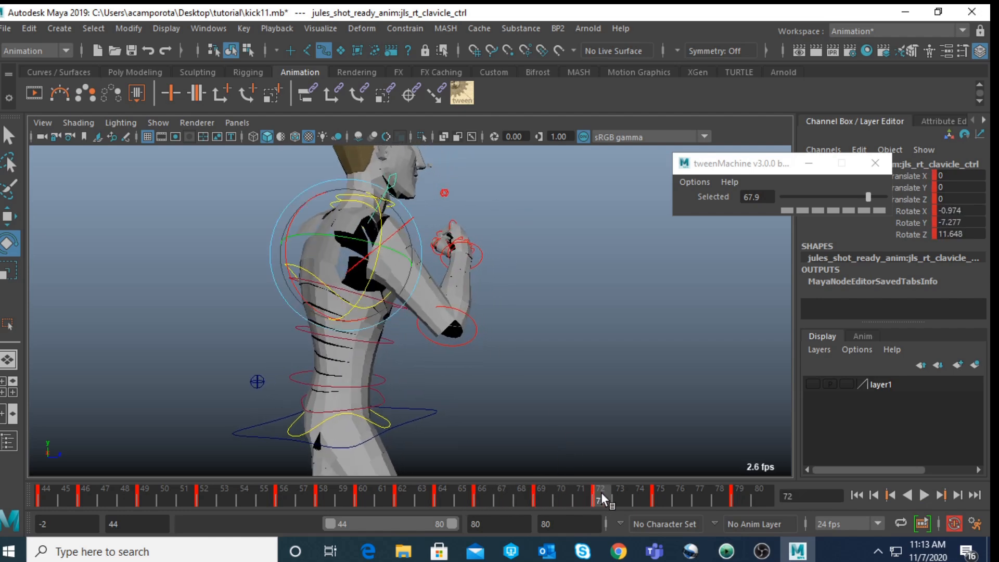
Try deleting the right clavicle control's key at frame 72 and play the motion back
{"action": "right_click", "coordinate": [598, 488]}
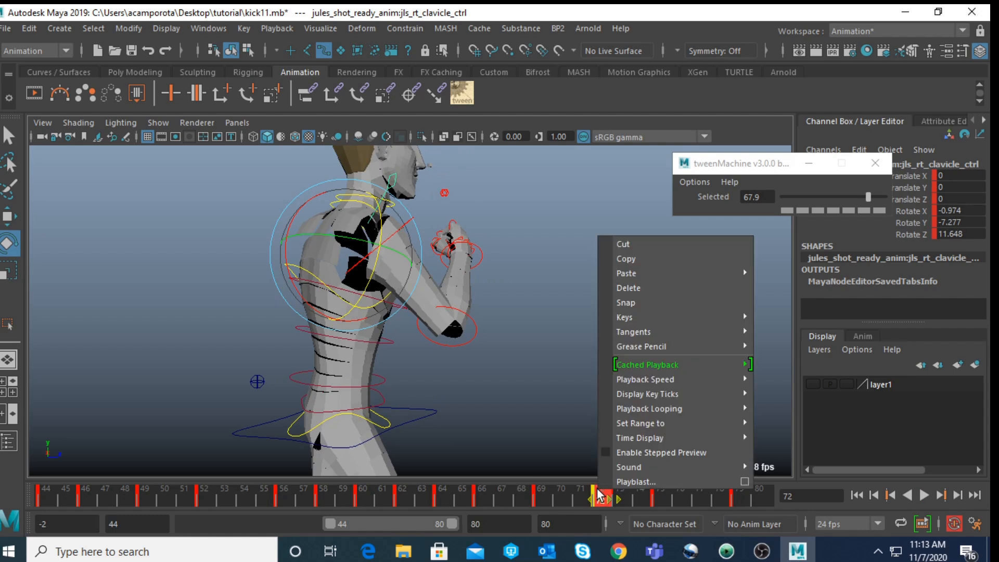
{"action": "left_click", "coordinate": [626, 290]}
{"action": "key", "text": "alt+v"}
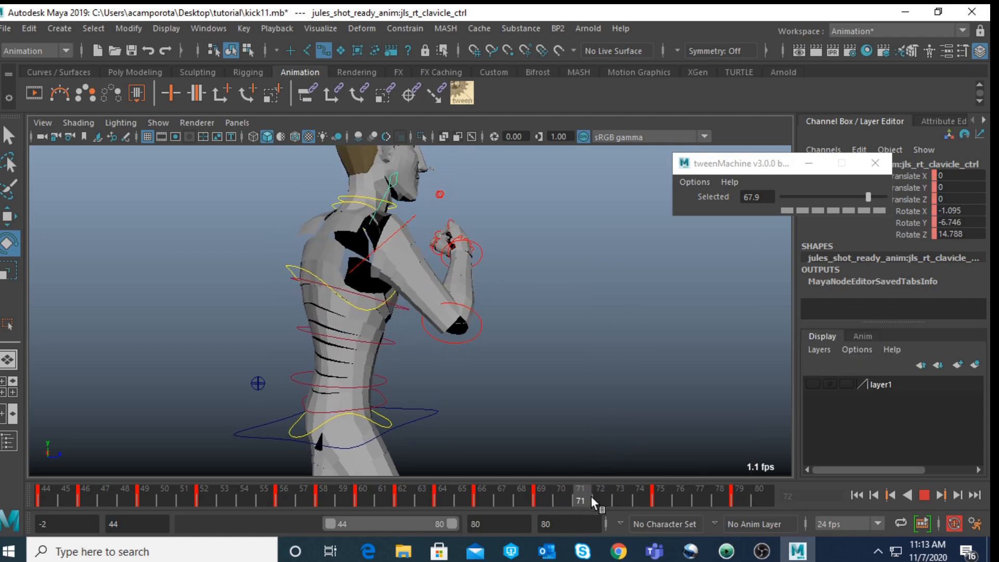
Try rotating the right upper arm FK control slightly at frame 69
{"action": "left_click", "coordinate": [544, 484]}
{"action": "left_click", "coordinate": [544, 257]}
{"action": "left_click", "coordinate": [413, 227]}
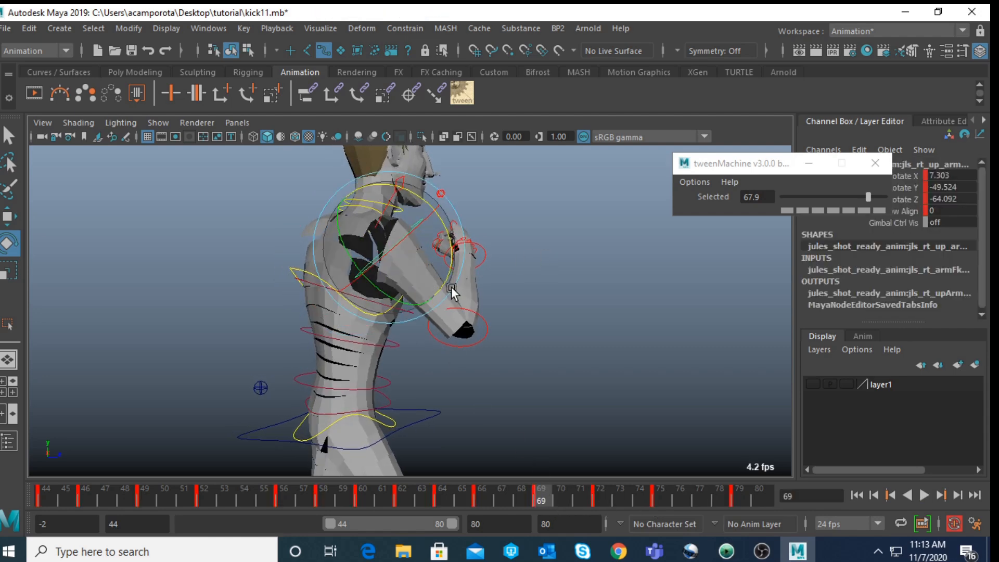
{"action": "left_click_drag", "start_coordinate": [462, 491], "coordinate": [543, 506]}
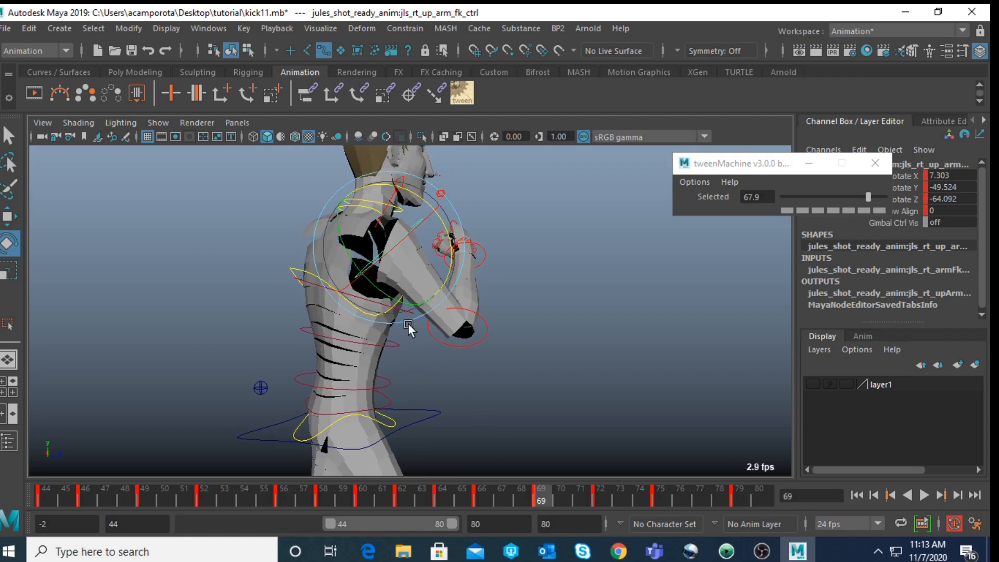
{"action": "left_click_drag", "start_coordinate": [397, 302], "coordinate": [403, 302]}
Try deleting the right upper arm control's key at frame 72
{"action": "left_click_drag", "start_coordinate": [571, 506], "coordinate": [595, 500]}
{"action": "left_click", "coordinate": [600, 494], "text": "shift"}
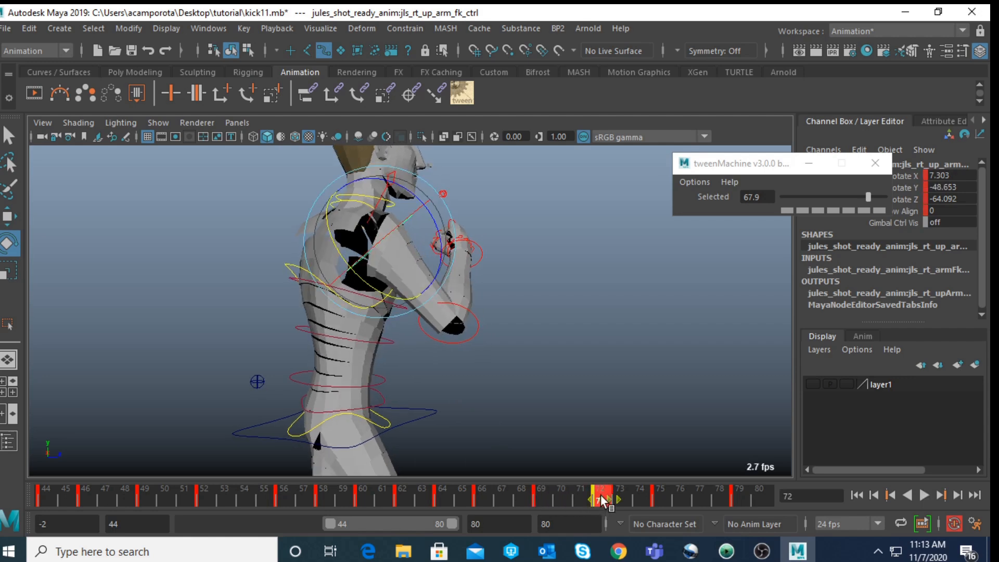
{"action": "right_click", "coordinate": [600, 494]}
{"action": "left_click", "coordinate": [637, 291]}
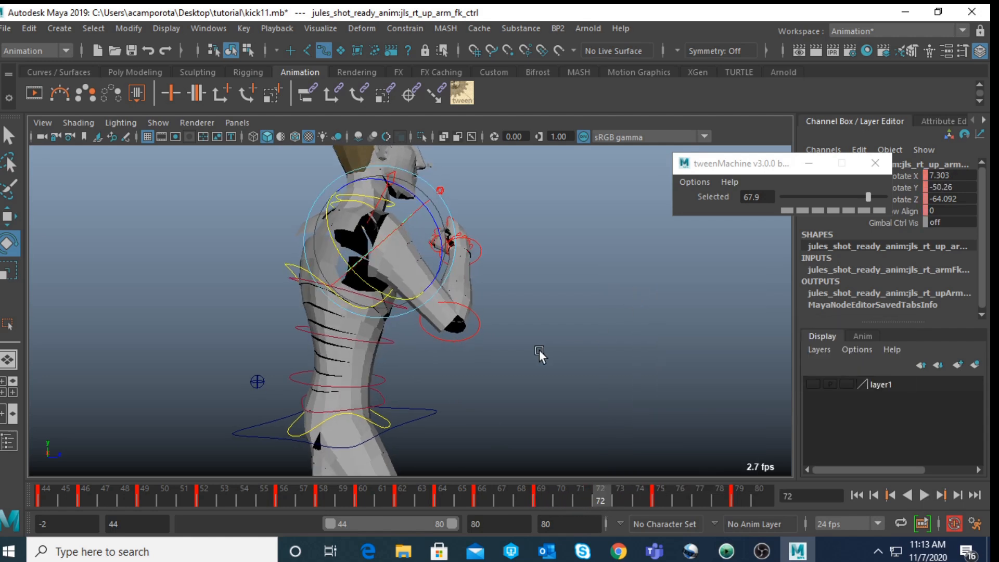
Try shifting the right elbow control's keys from frame 69 onward one frame later
{"action": "left_click", "coordinate": [474, 335]}
{"action": "left_click_drag", "start_coordinate": [536, 498], "coordinate": [638, 498], "text": "shift"}
{"action": "key", "text": "alt+v"}
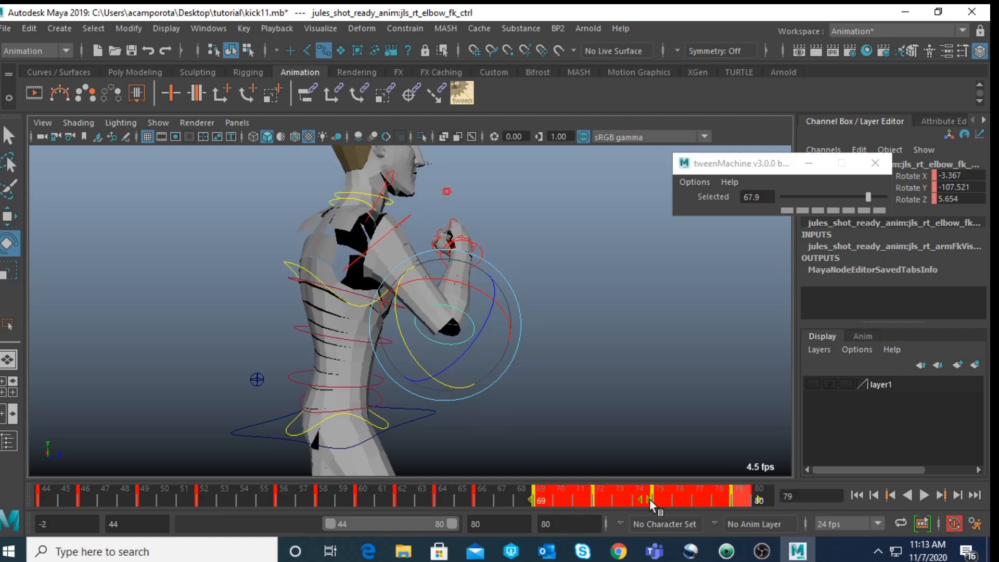
{"action": "left_click", "coordinate": [485, 495]}
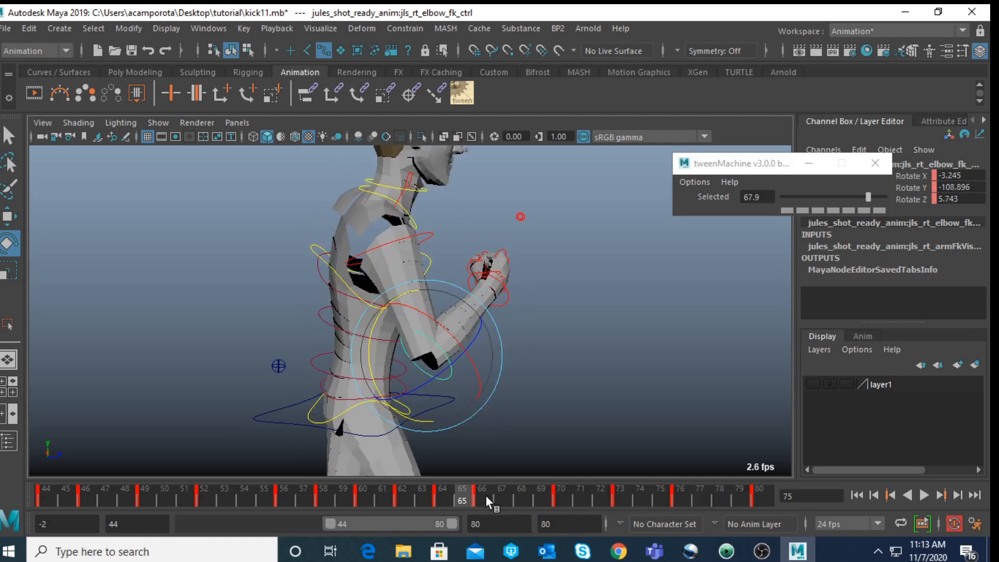
Try adjusting the right elbow's rotation slightly at frame 70 and play the motion back
{"action": "left_click", "coordinate": [559, 500]}
{"action": "left_click_drag", "start_coordinate": [446, 369], "coordinate": [448, 372]}
{"action": "key", "text": "alt+v"}
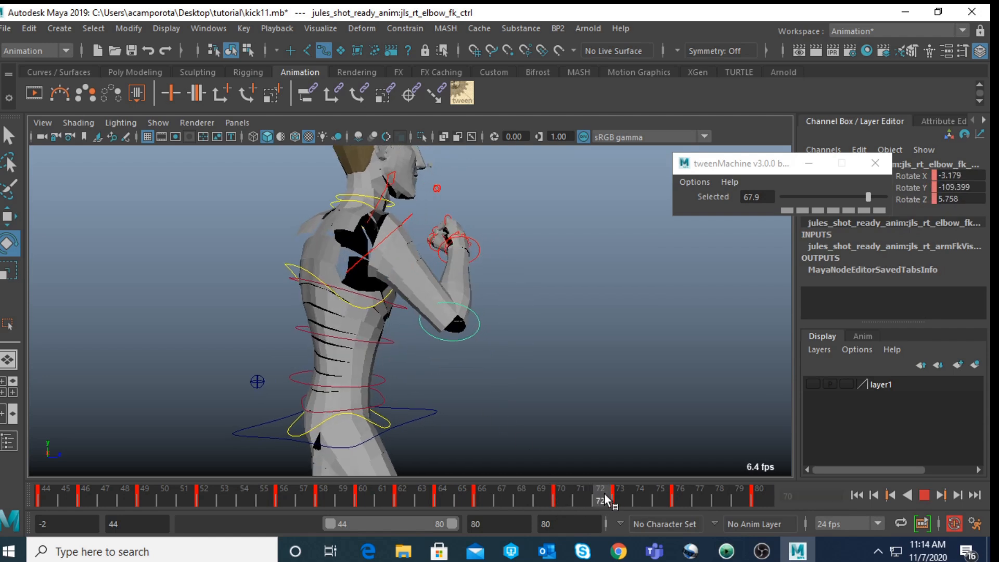
Try deleting the right elbow control's key at frame 73 and review the animation in playback
{"action": "left_click", "coordinate": [615, 494]}
{"action": "right_click", "coordinate": [617, 493]}
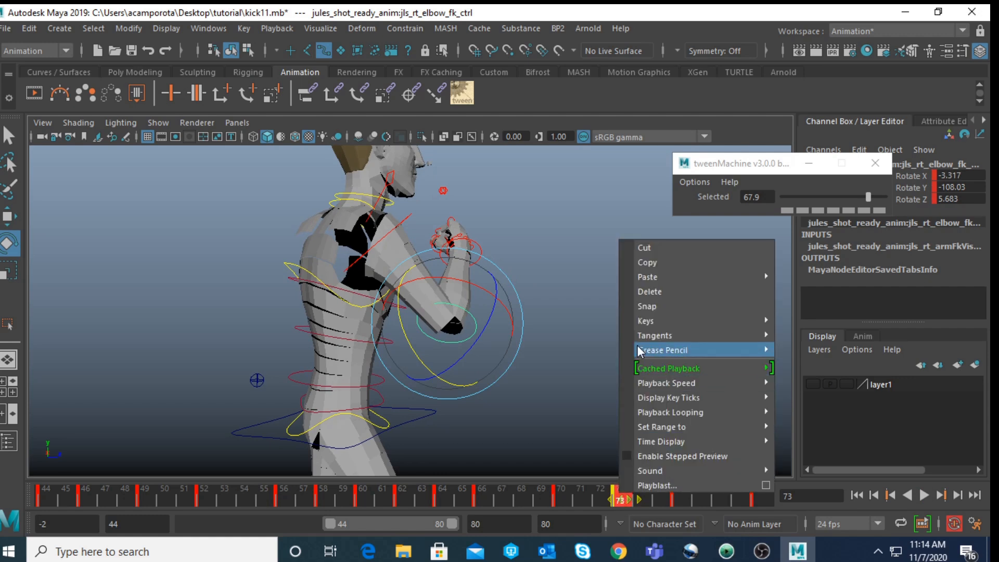
{"action": "left_click", "coordinate": [640, 292]}
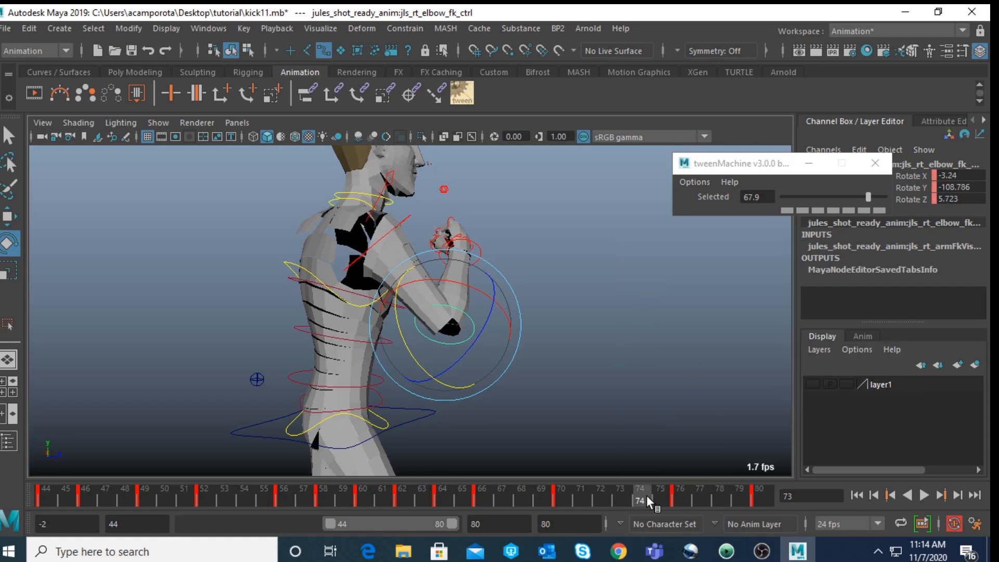
{"action": "key", "text": "alt+v"}
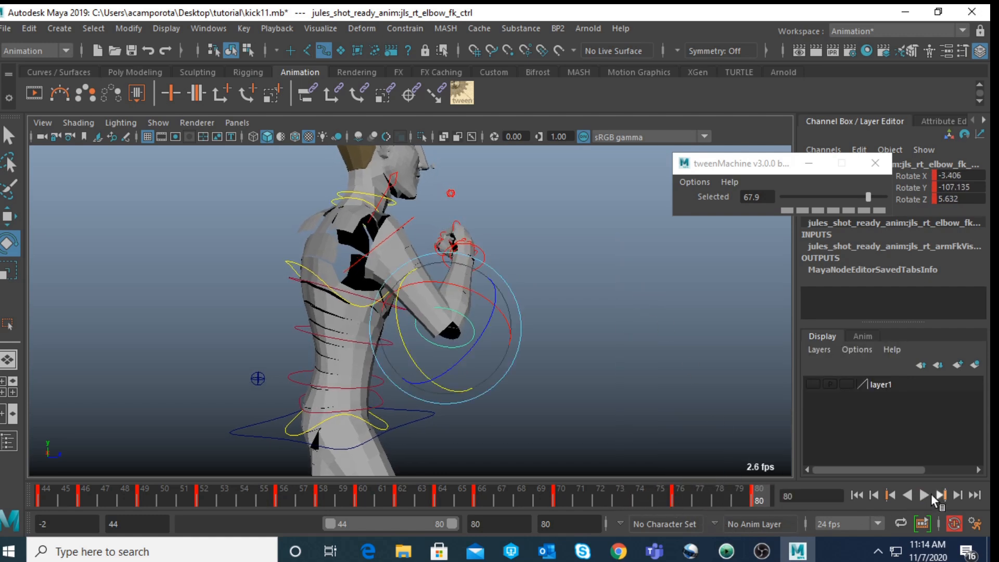
{"action": "left_click", "coordinate": [925, 494]}
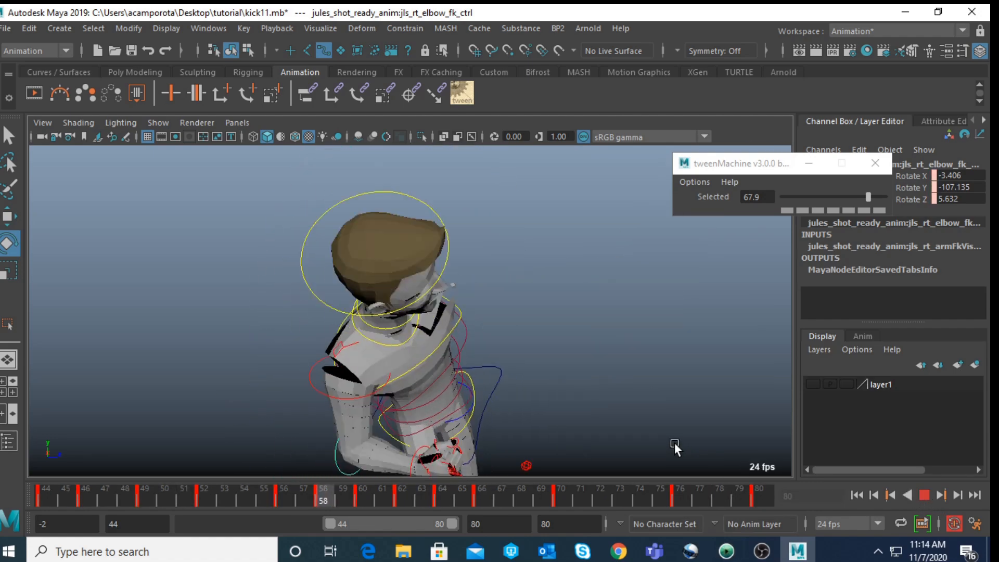
{"action": "left_click", "coordinate": [923, 497]}
Undo the recent right-arm edits back to before the last arm keys were retimed, and play the animation
{"action": "key", "text": "Up"}
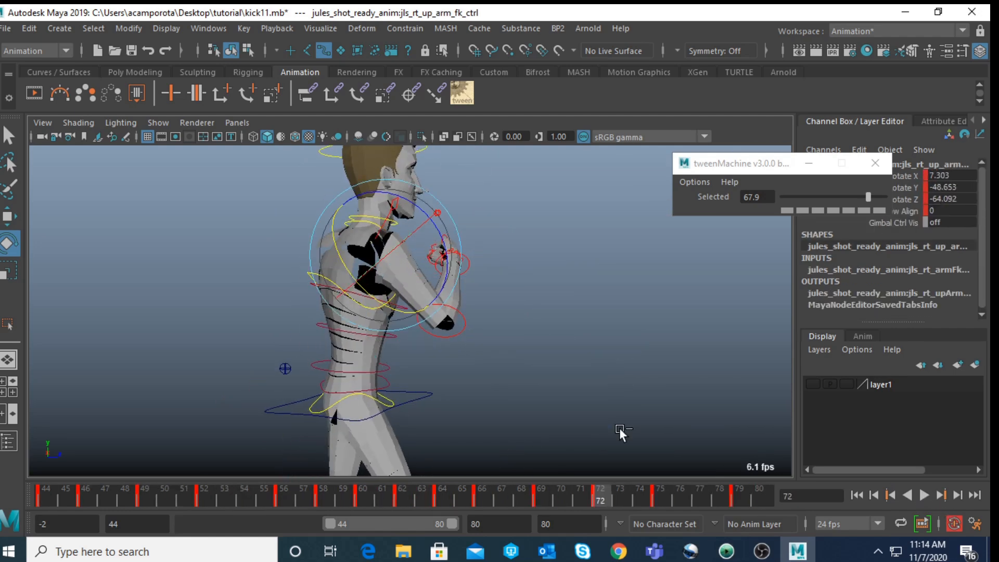
{"action": "key", "text": "comma"}
{"action": "key", "text": "Up"}
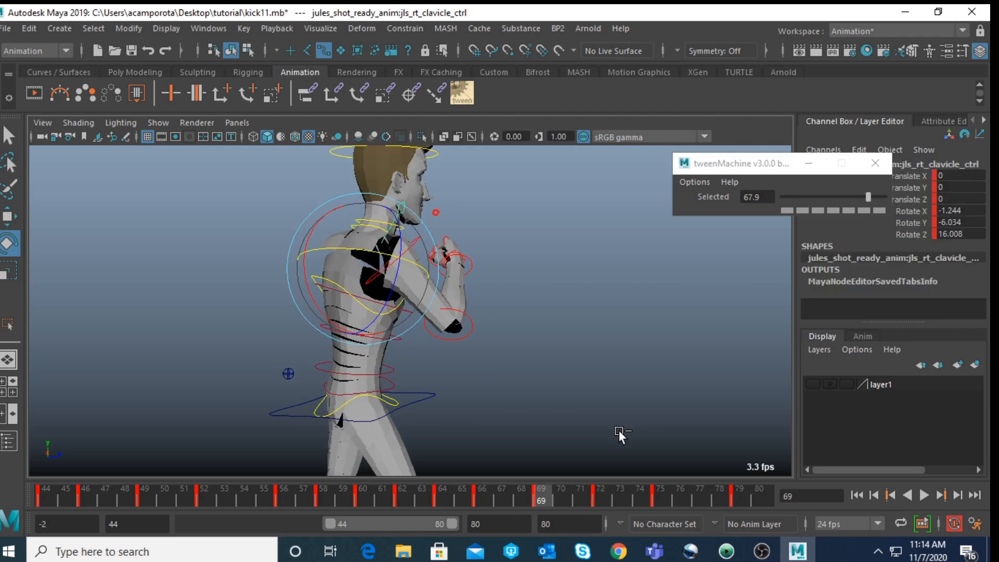
{"action": "key", "text": "period"}
{"action": "left_click_drag", "start_coordinate": [619, 430], "coordinate": [421, 255], "text": "shift"}
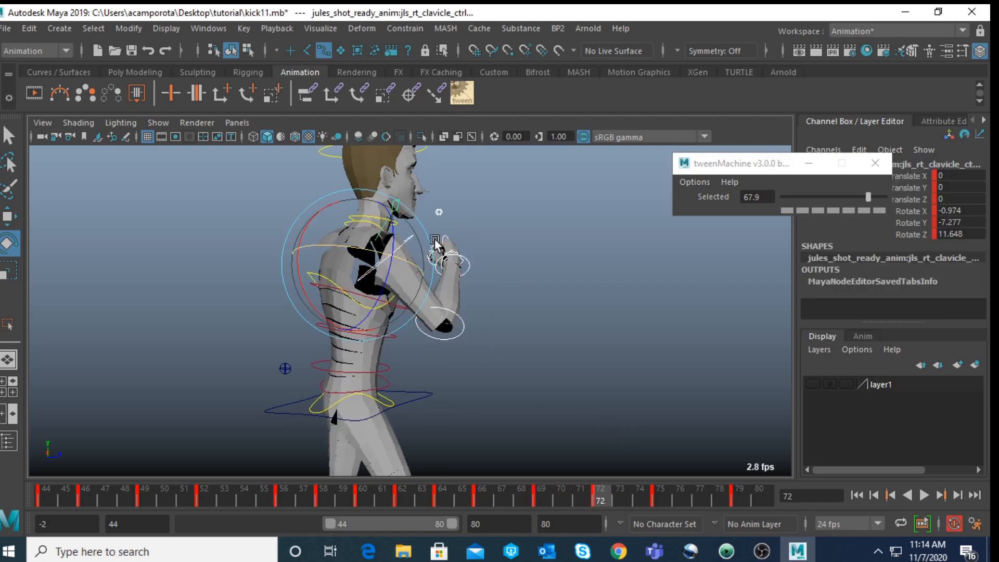
{"action": "key", "text": "period"}
{"action": "key", "text": "period"}
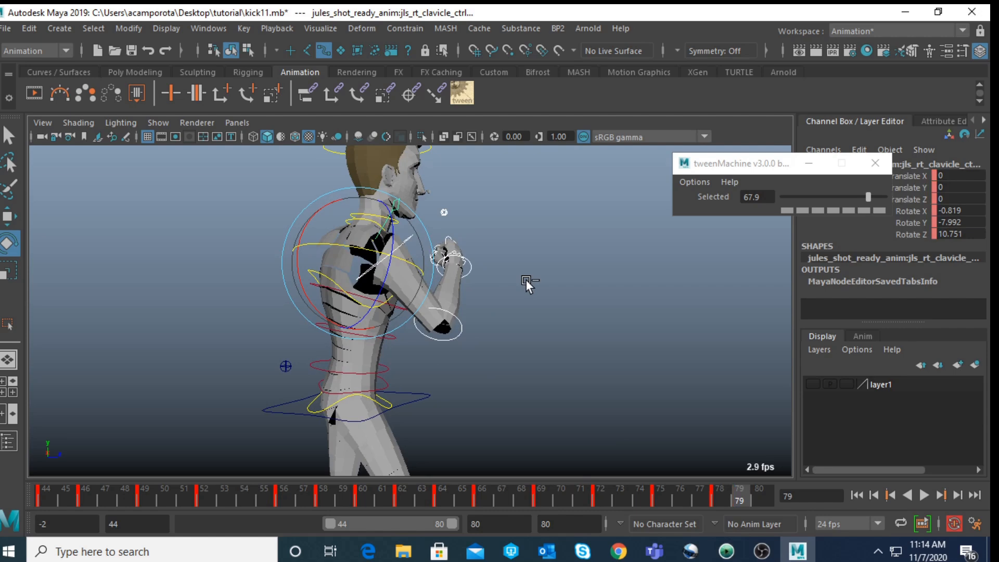
{"action": "key", "text": "ctrl+z"}
{"action": "key", "text": "ctrl+z"}
{"action": "key", "text": "ctrl+z"}
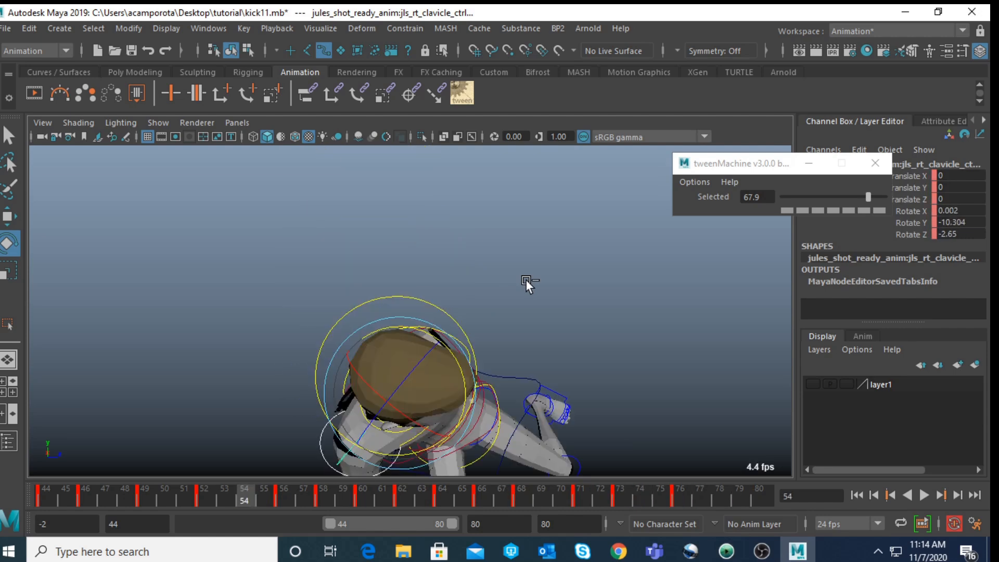
{"action": "left_click", "coordinate": [922, 497]}
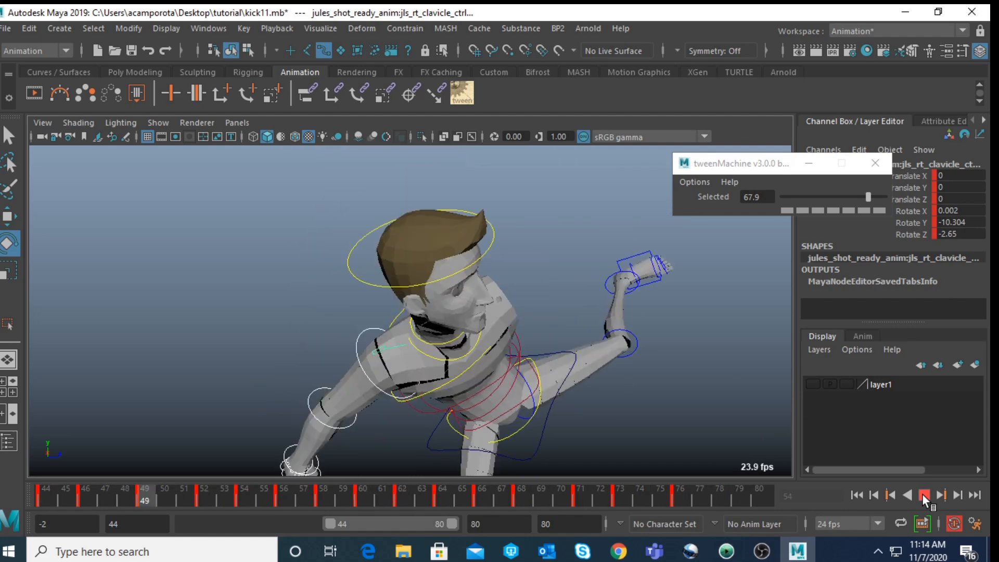
{"action": "left_click", "coordinate": [922, 494]}
Move the right elbow and wrist keys between frames 65 and 77 two frames later and play the animation
{"action": "left_click", "coordinate": [583, 382]}
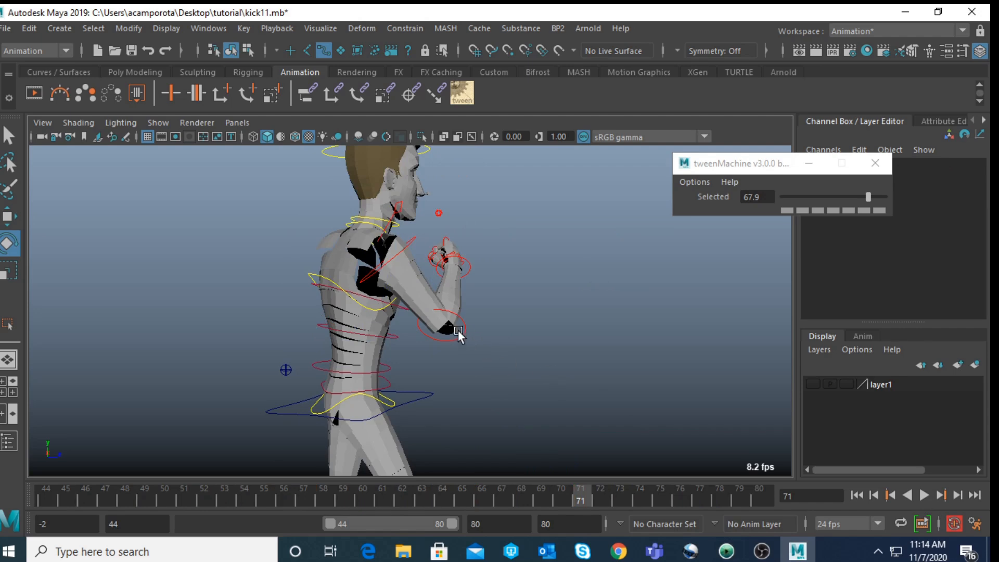
{"action": "left_click", "coordinate": [469, 310]}
{"action": "left_click", "coordinate": [471, 271]}
{"action": "left_click_drag", "start_coordinate": [536, 485], "coordinate": [682, 494]}
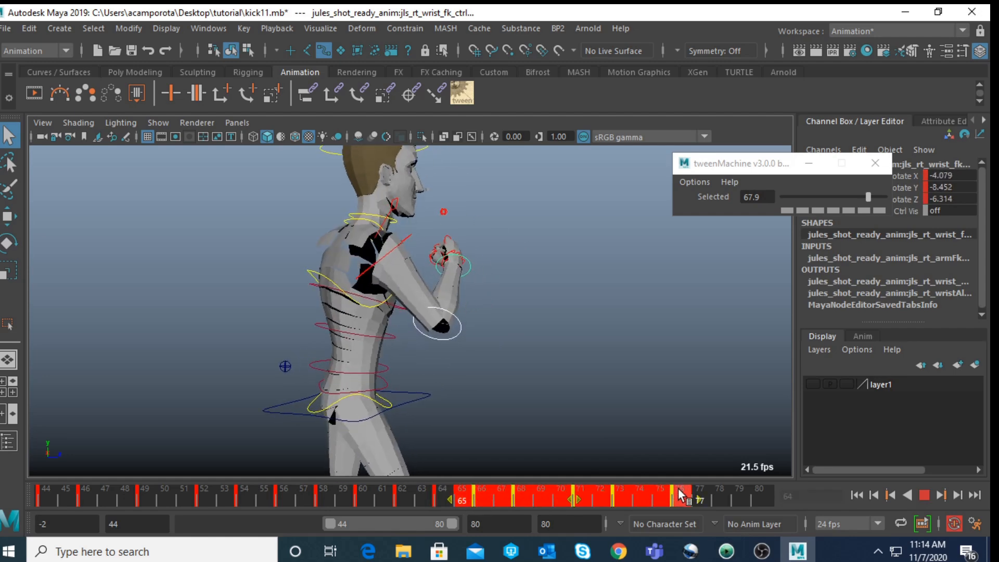
{"action": "left_click_drag", "start_coordinate": [574, 500], "coordinate": [621, 504]}
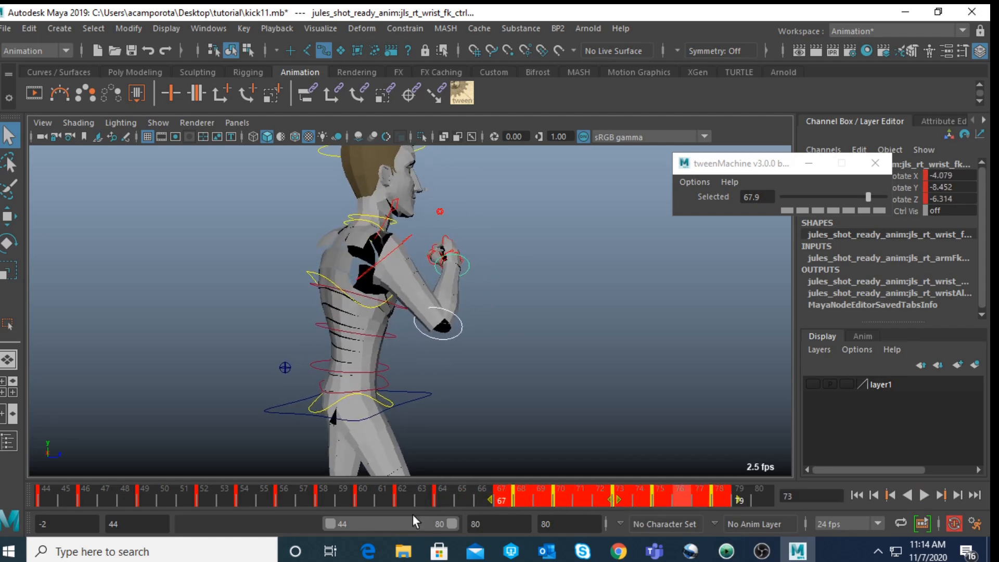
{"action": "left_click", "coordinate": [395, 500]}
{"action": "left_click", "coordinate": [924, 495]}
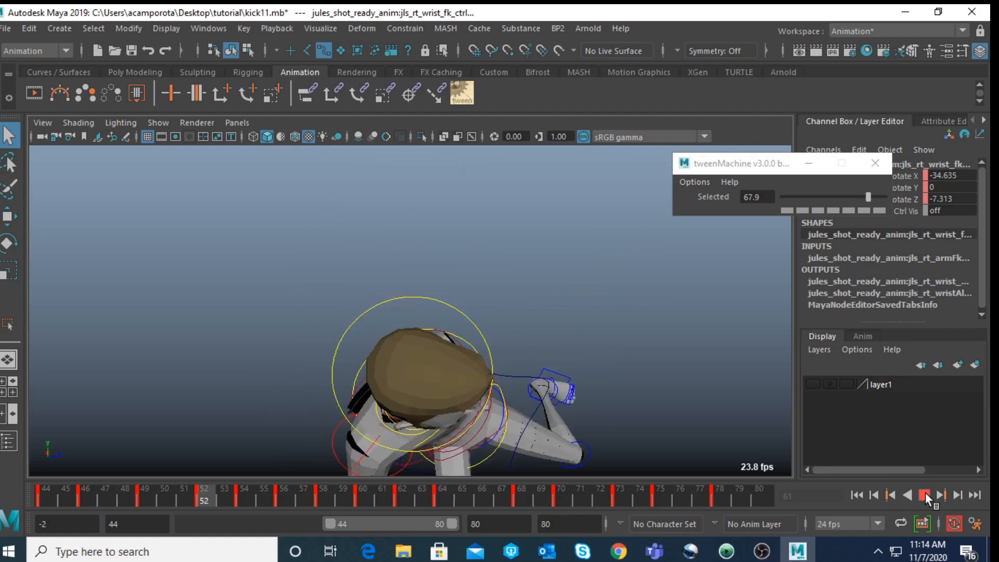
{"action": "left_click", "coordinate": [924, 495]}
Rotate the right elbow FK control at its frame 64 key and play the motion back
{"action": "left_click", "coordinate": [595, 399]}
{"action": "left_click", "coordinate": [443, 355]}
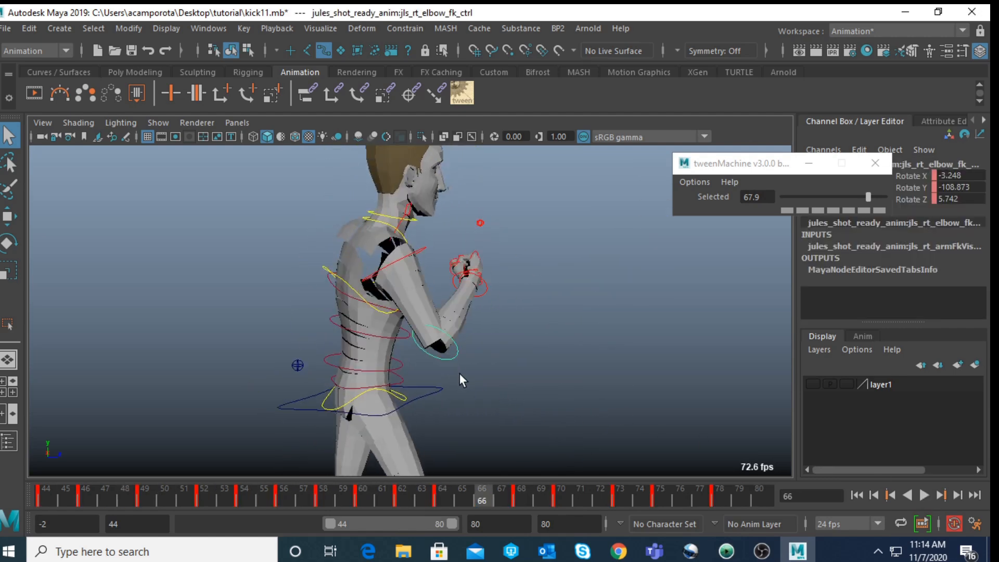
{"action": "key", "text": "e"}
{"action": "key", "text": "comma"}
{"action": "key", "text": "comma"}
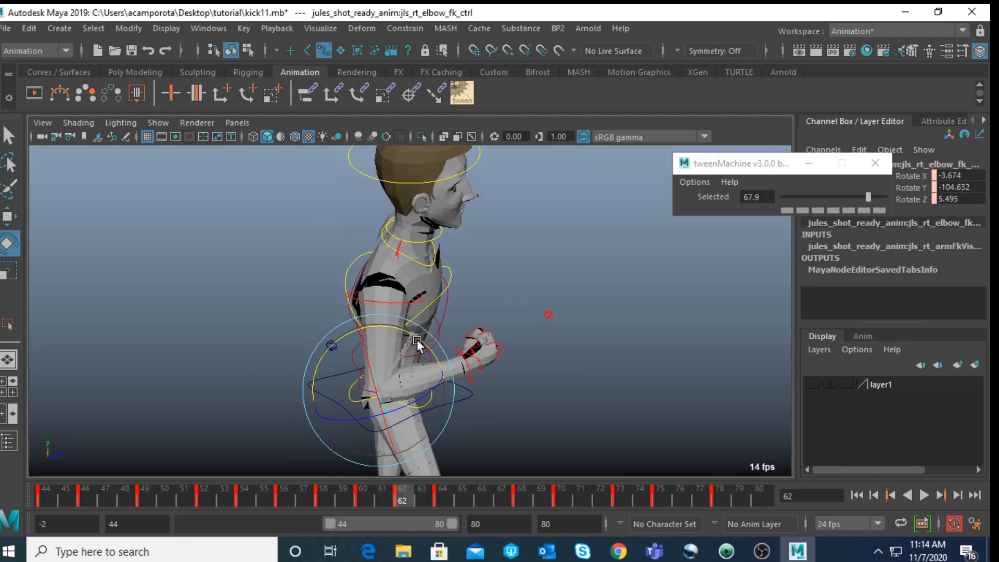
{"action": "key", "text": "period"}
{"action": "left_click_drag", "start_coordinate": [448, 383], "coordinate": [420, 430]}
{"action": "key", "text": "alt+v"}
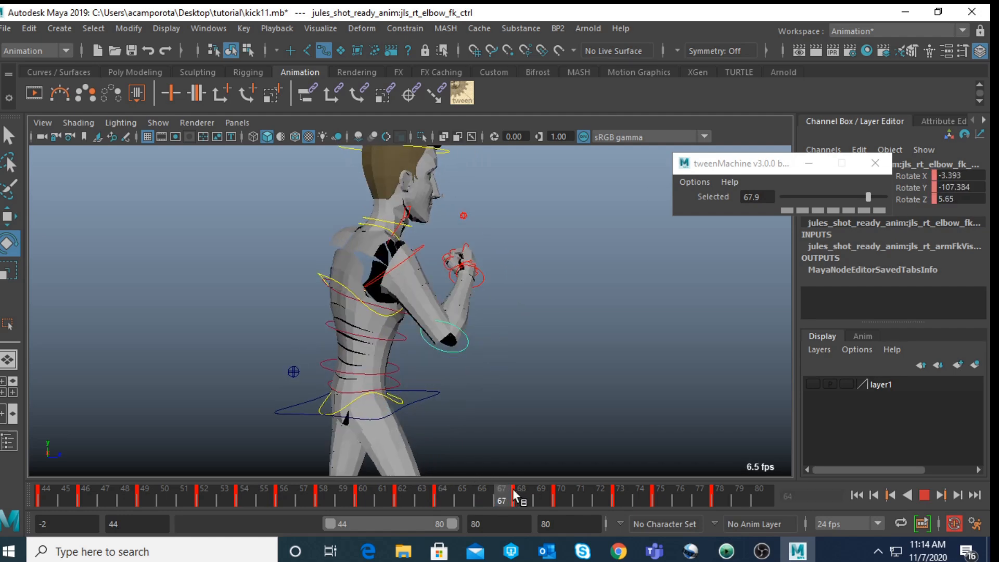
Delete the right elbow control's key at frame 68 and review the animation in playback
{"action": "left_click", "coordinate": [524, 492]}
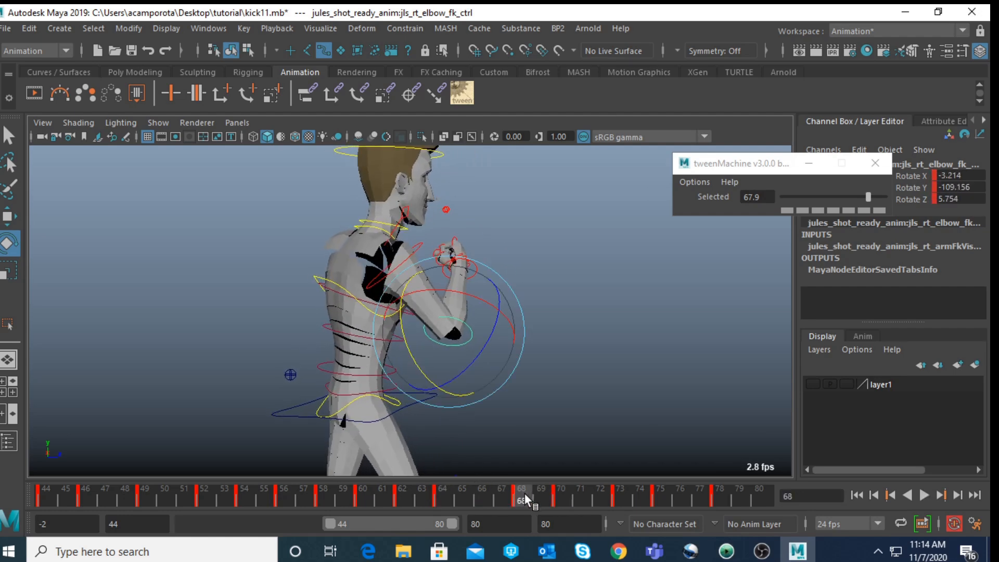
{"action": "right_click", "coordinate": [524, 492]}
{"action": "left_click", "coordinate": [555, 293]}
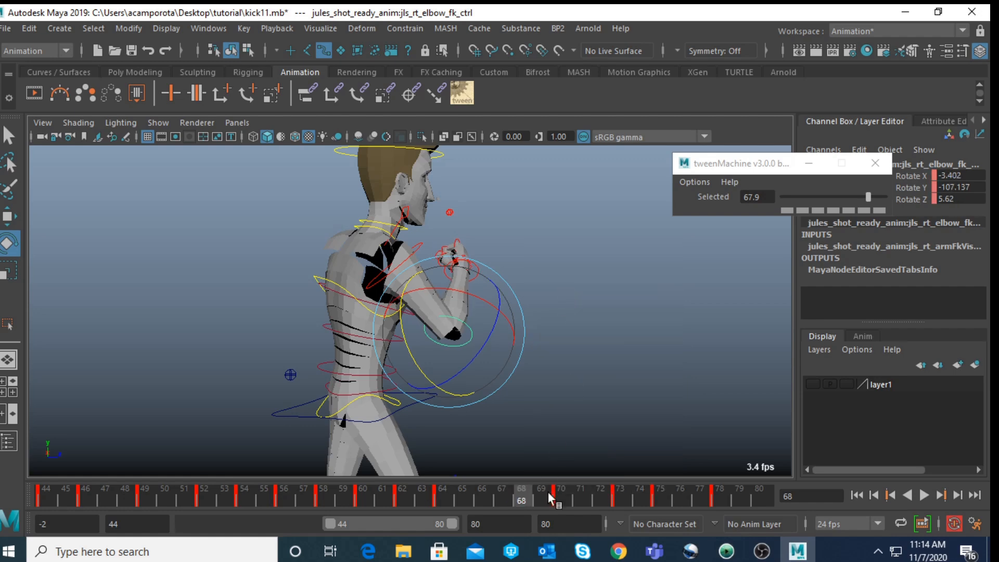
{"action": "key", "text": "alt+v"}
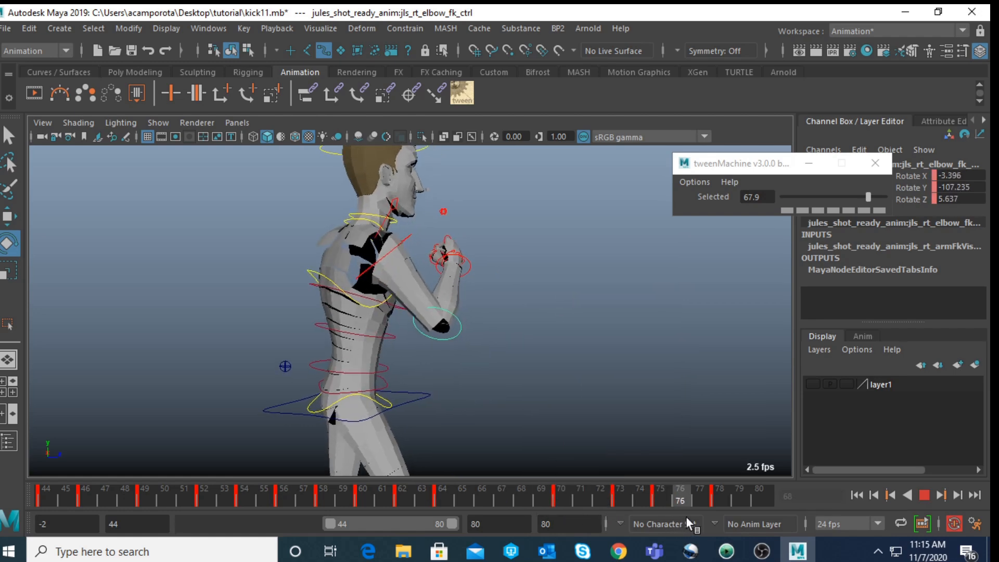
{"action": "left_click", "coordinate": [922, 495]}
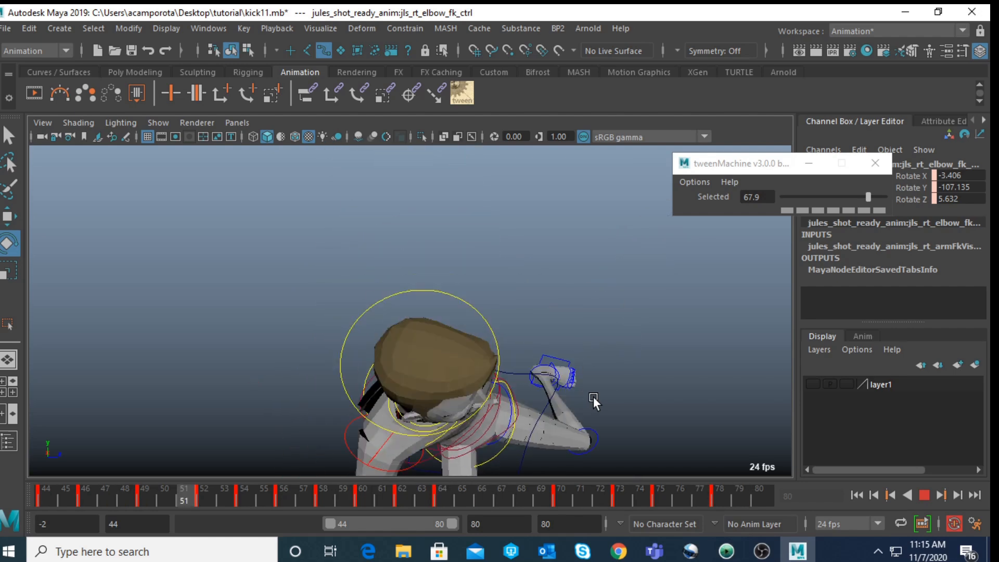
{"action": "left_click", "coordinate": [924, 495]}
Delete the right clavicle and upper arm controls' keys at frames 66 and 68
{"action": "left_click", "coordinate": [638, 360]}
{"action": "left_click", "coordinate": [402, 241]}
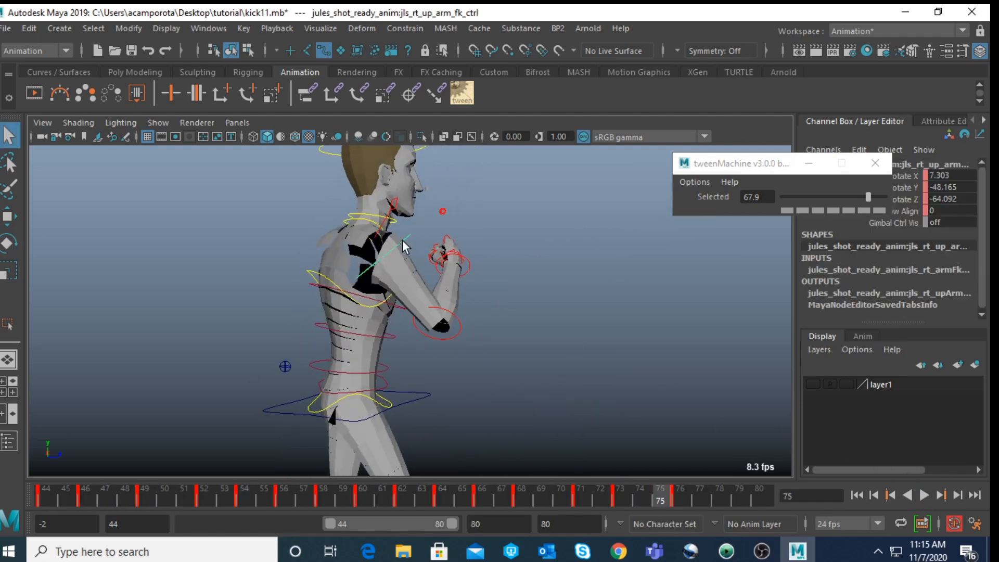
{"action": "left_click_drag", "start_coordinate": [354, 492], "coordinate": [483, 489]}
{"action": "right_click", "coordinate": [484, 489]}
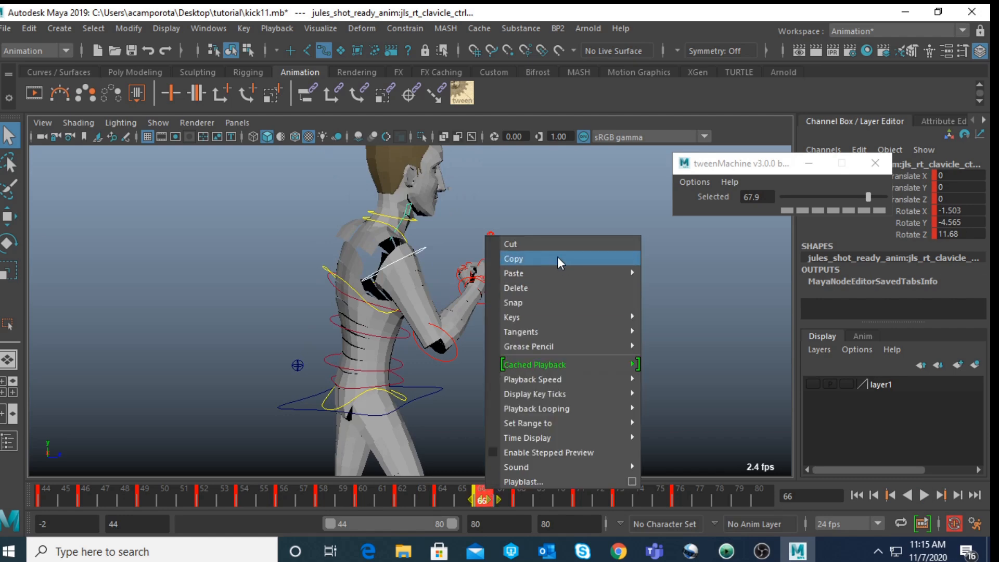
{"action": "left_click", "coordinate": [548, 290]}
{"action": "left_click_drag", "start_coordinate": [481, 488], "coordinate": [520, 510]}
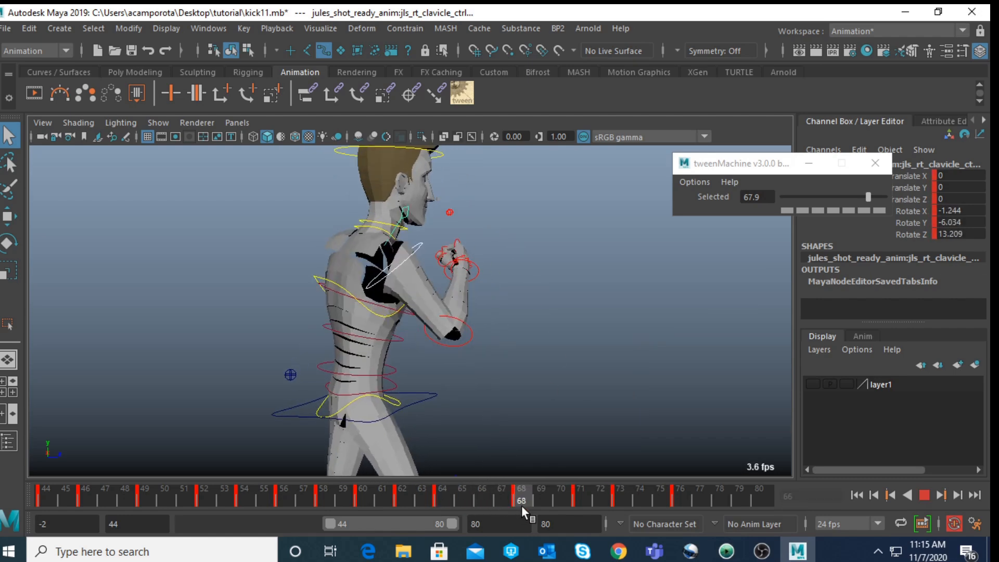
{"action": "right_click", "coordinate": [521, 502]}
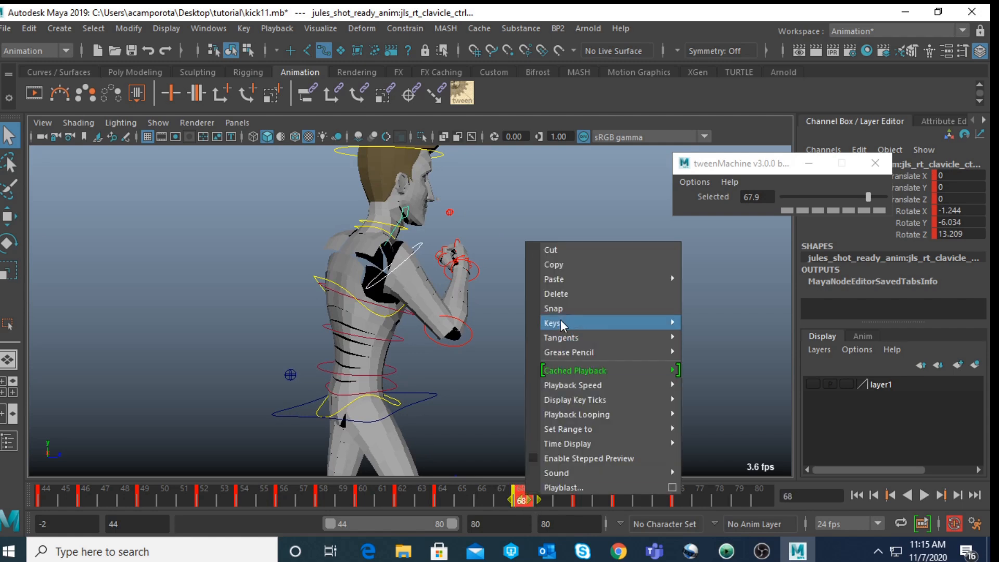
{"action": "left_click", "coordinate": [558, 296]}
{"action": "left_click_drag", "start_coordinate": [553, 490], "coordinate": [582, 491]}
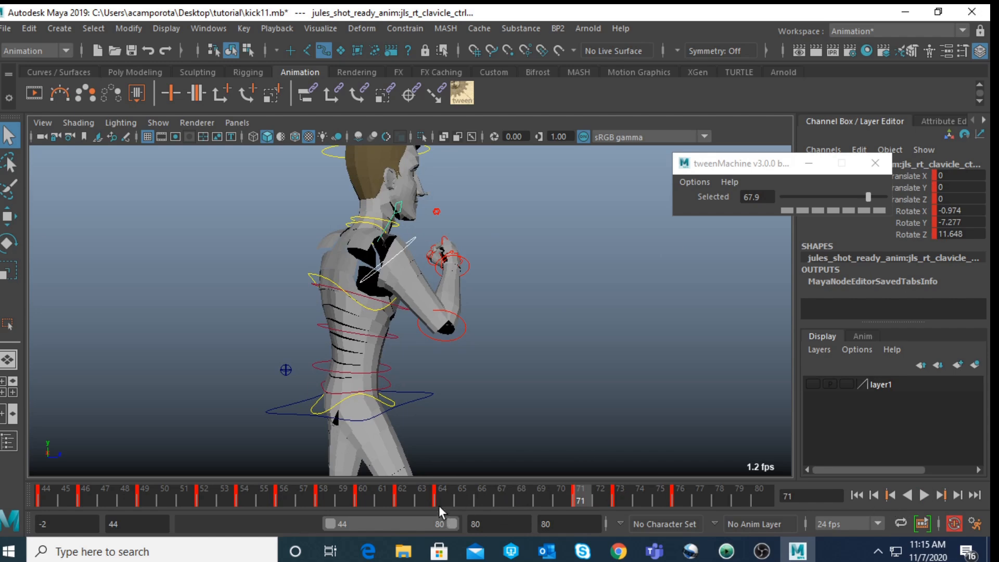
Play the animation, stop it, and delete the right clavicle and upper arm controls' keys at frame 73
{"action": "left_click_drag", "start_coordinate": [441, 506], "coordinate": [265, 499]}
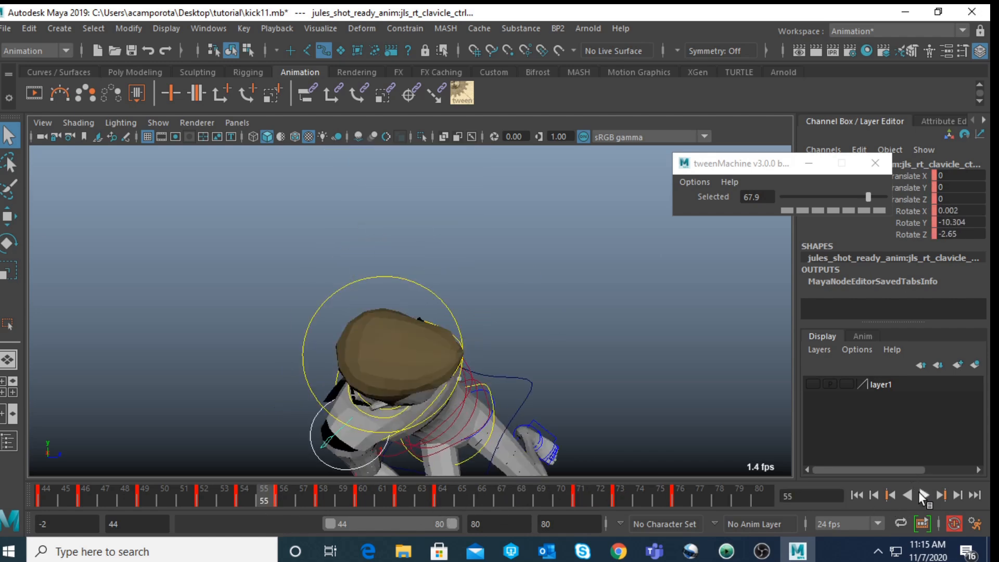
{"action": "left_click", "coordinate": [923, 495]}
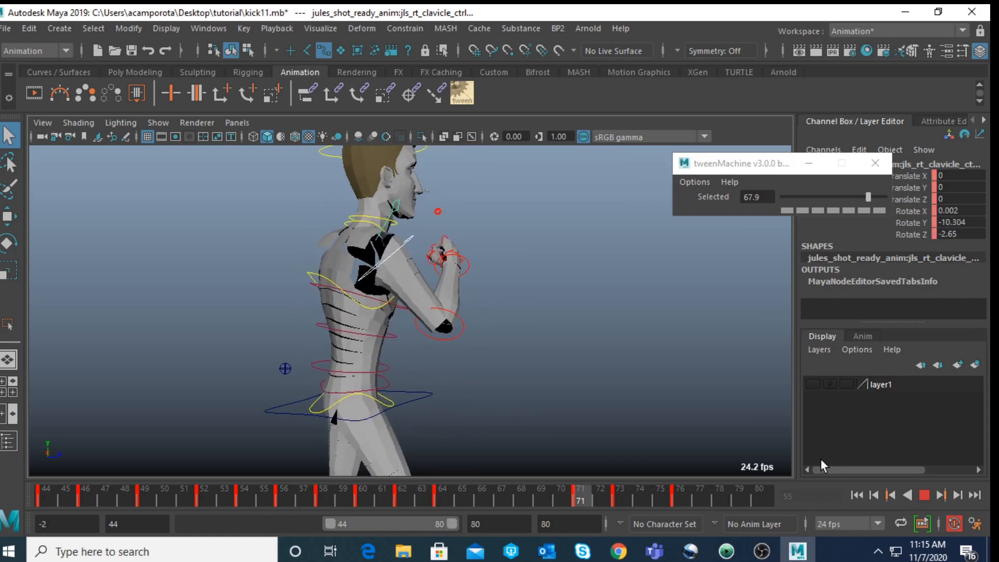
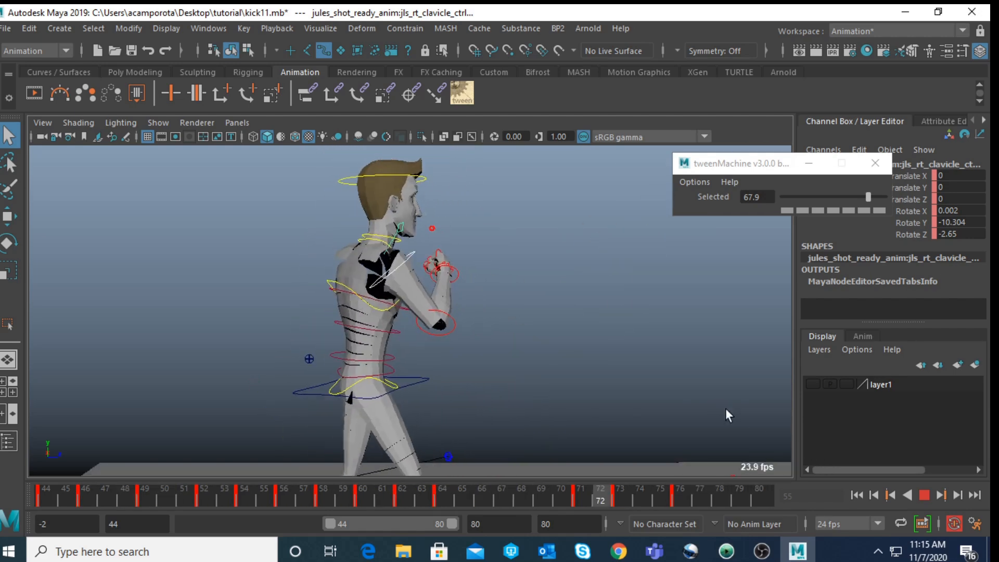
{"action": "left_click", "coordinate": [921, 496]}
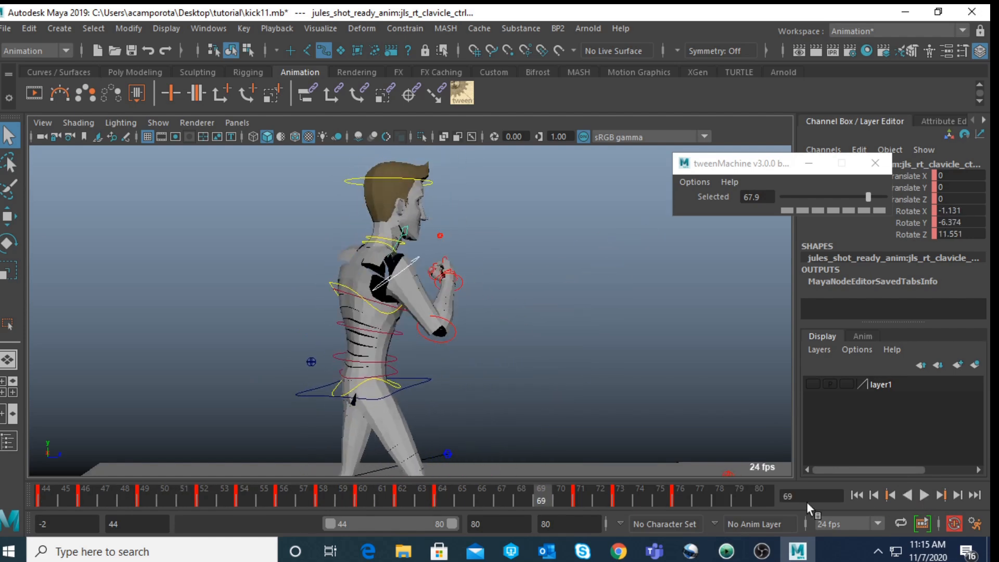
{"action": "left_click", "coordinate": [588, 493]}
{"action": "left_click", "coordinate": [620, 495], "text": "shift"}
{"action": "right_click", "coordinate": [621, 500]}
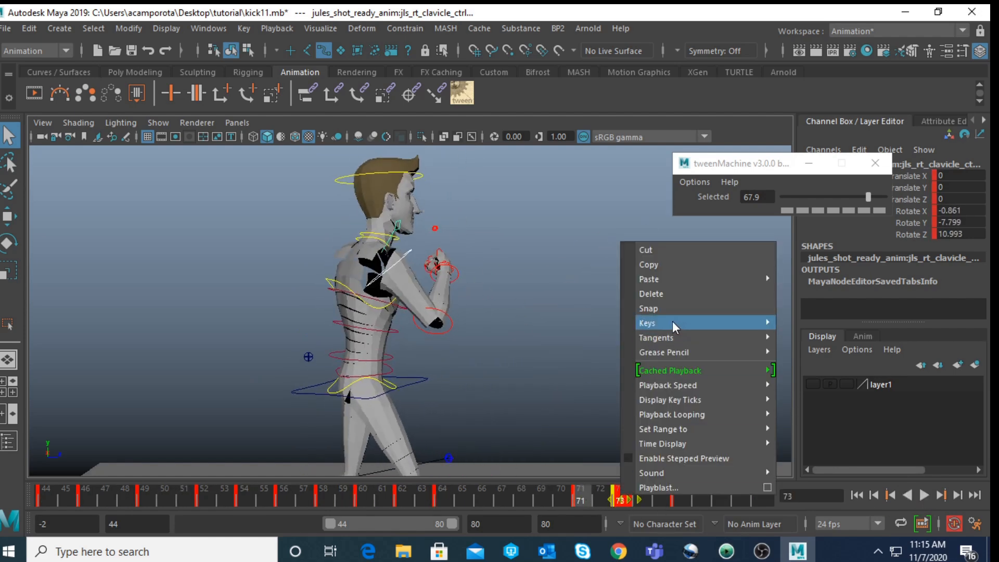
{"action": "left_click", "coordinate": [660, 289]}
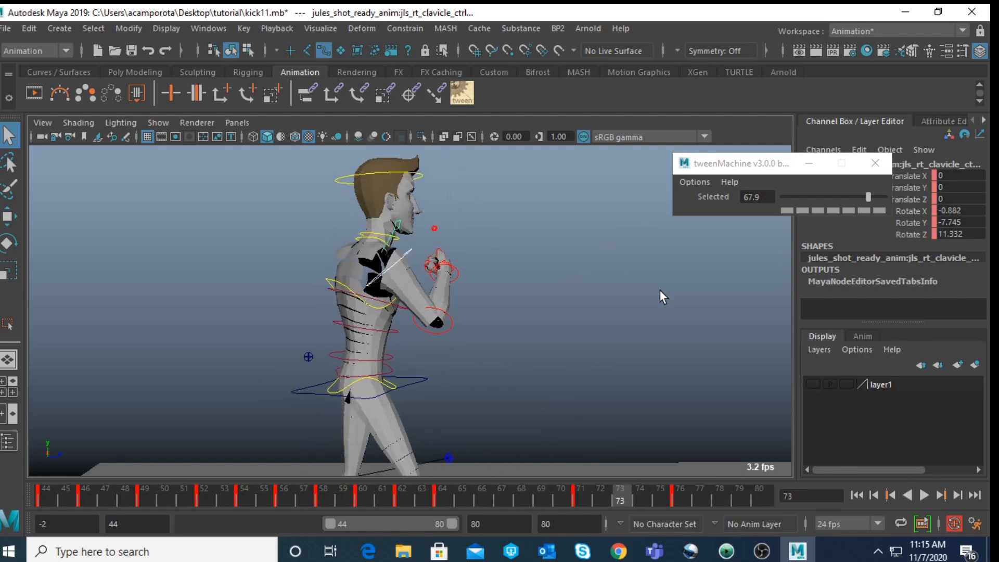
Rotate the right clavicle control at its frame 71 and frame 76 keys
{"action": "left_click", "coordinate": [579, 487]}
{"action": "scroll", "coordinate": [439, 373], "scroll_direction": "up", "scroll_amount": 3}
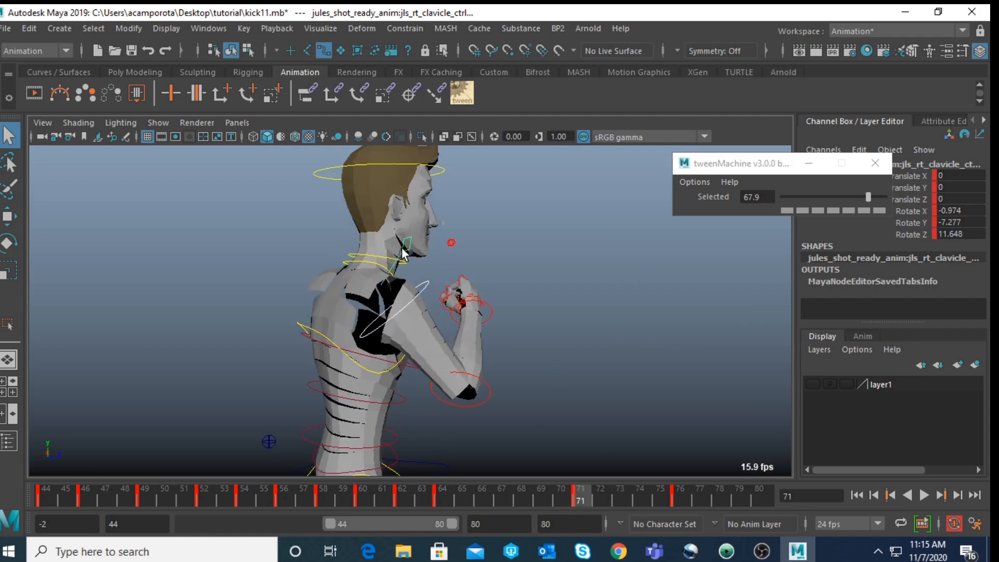
{"action": "key", "text": "e"}
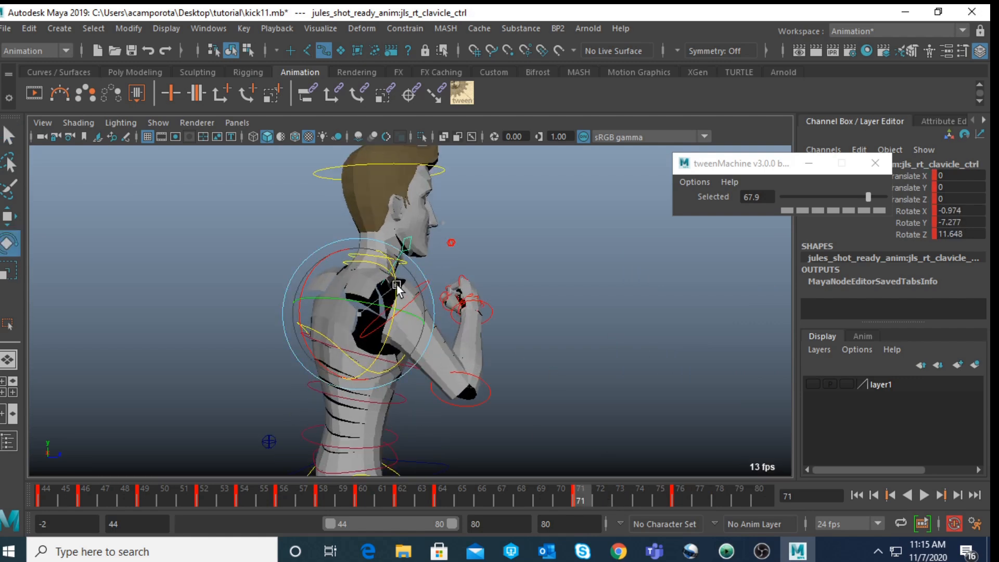
{"action": "mouse_move", "coordinate": [396, 282]}
{"action": "left_mouse_down"}
{"action": "mouse_move", "coordinate": [387, 309]}
{"action": "mouse_move", "coordinate": [380, 303]}
{"action": "mouse_move", "coordinate": [392, 295]}
{"action": "left_mouse_up"}
{"action": "left_click_drag", "start_coordinate": [448, 491], "coordinate": [681, 484]}
{"action": "left_click_drag", "start_coordinate": [407, 313], "coordinate": [409, 314]}
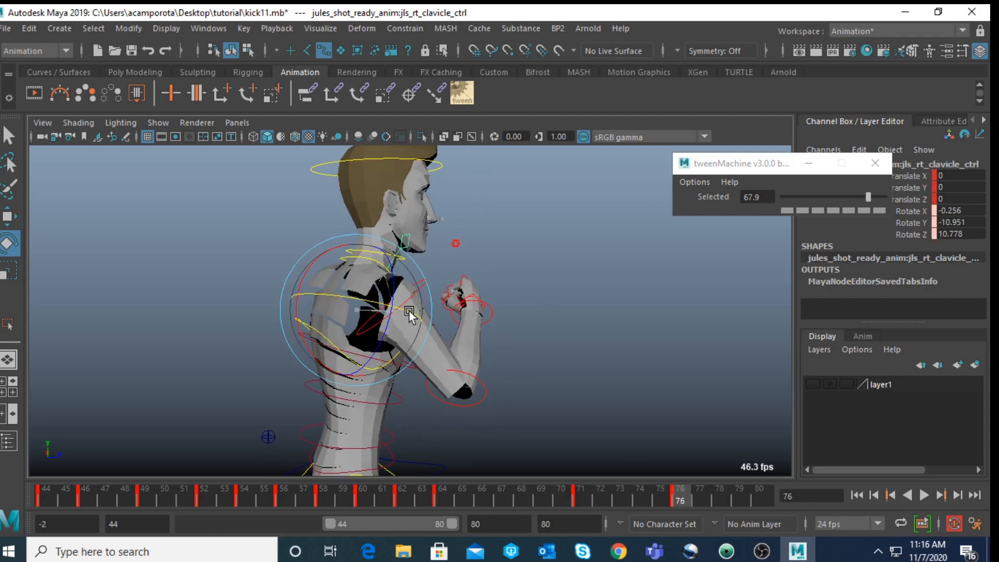
Play the animation back from several starting frames to review the right shoulder's motion through frame 80
{"action": "left_click", "coordinate": [323, 494]}
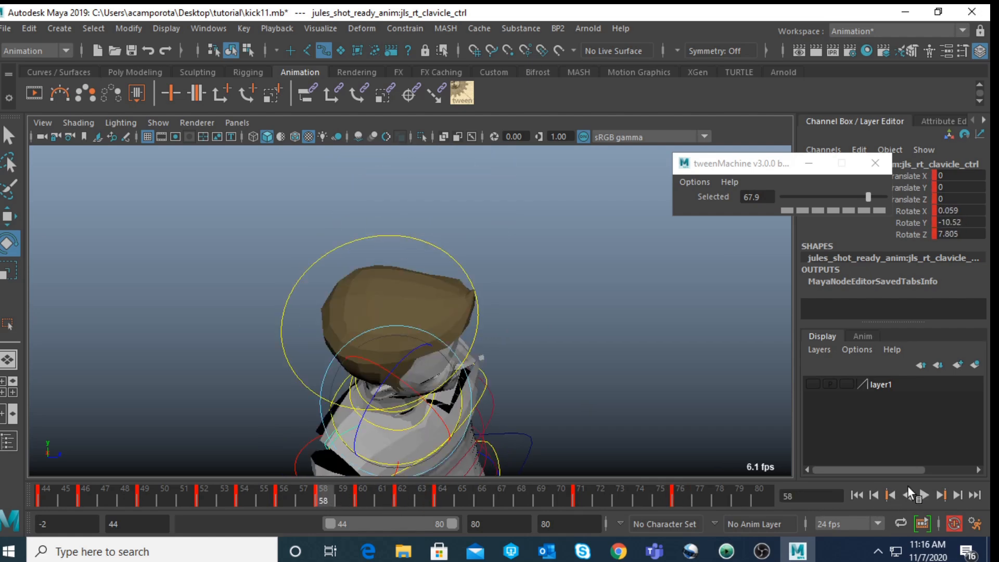
{"action": "left_click", "coordinate": [924, 494]}
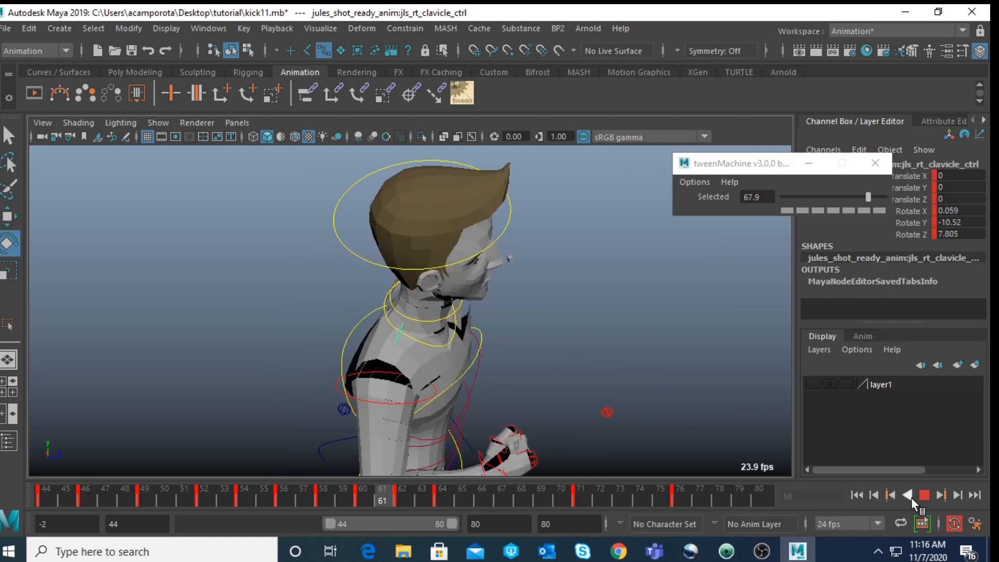
{"action": "left_click", "coordinate": [925, 494]}
{"action": "left_click", "coordinate": [690, 486]}
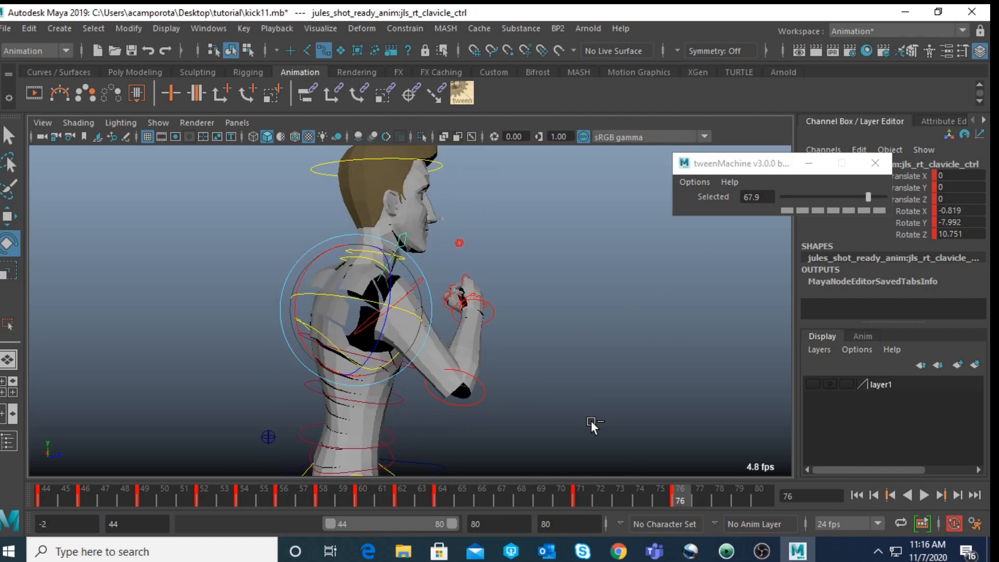
{"action": "left_click_drag", "start_coordinate": [612, 506], "coordinate": [42, 522]}
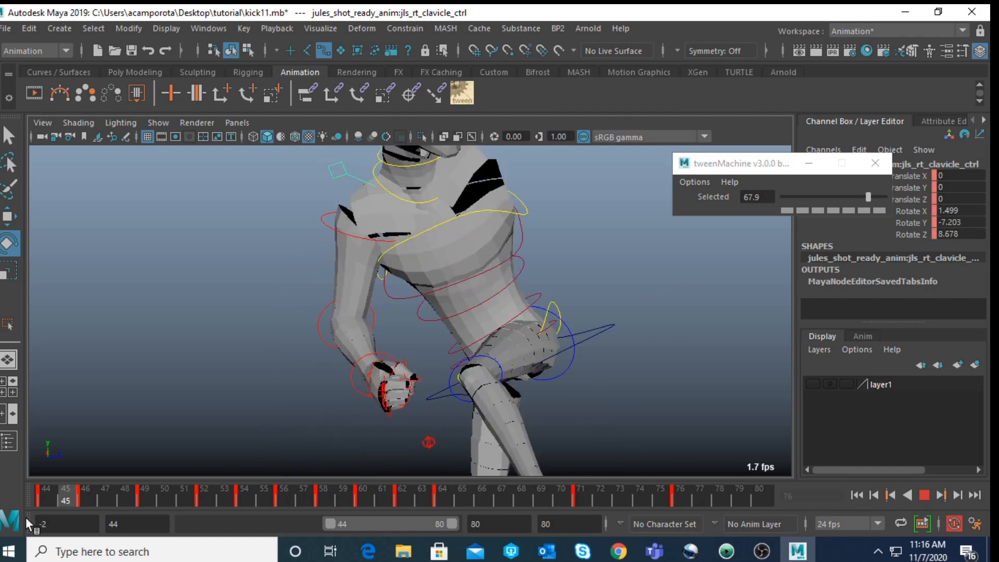
{"action": "left_click", "coordinate": [925, 494]}
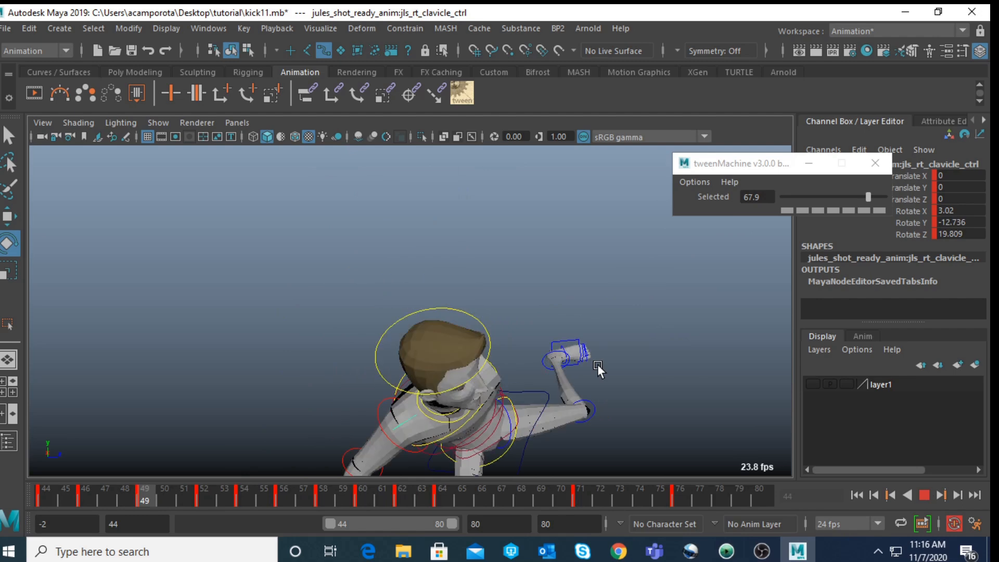
{"action": "left_click", "coordinate": [922, 498]}
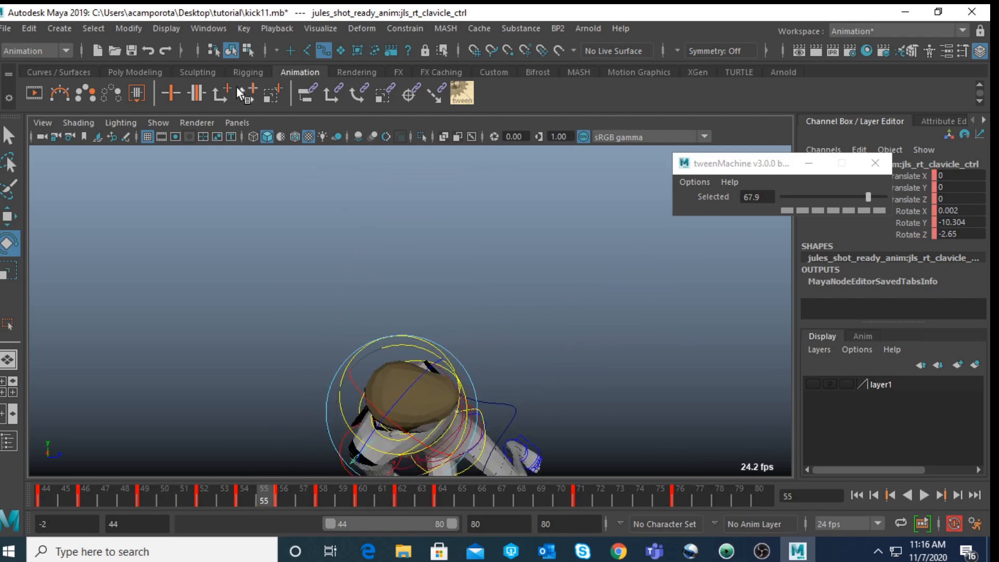
Apply auto tangents to the right clavicle's curve keys from frame 64 to 76 in the Graph Editor and close it
{"action": "left_click", "coordinate": [208, 28]}
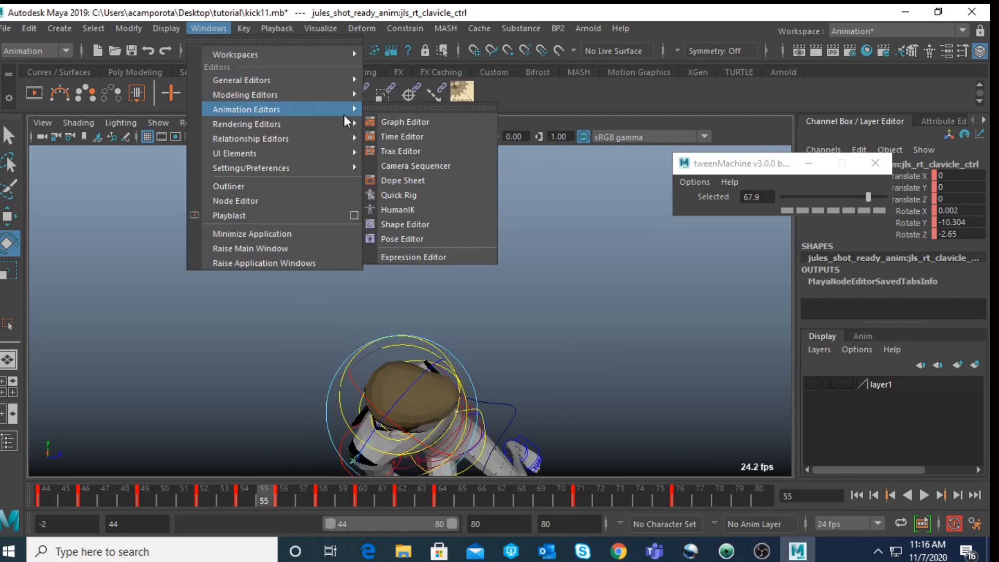
{"action": "mouse_move", "coordinate": [343, 124]}
{"action": "mouse_move", "coordinate": [323, 109]}
{"action": "left_click", "coordinate": [402, 113]}
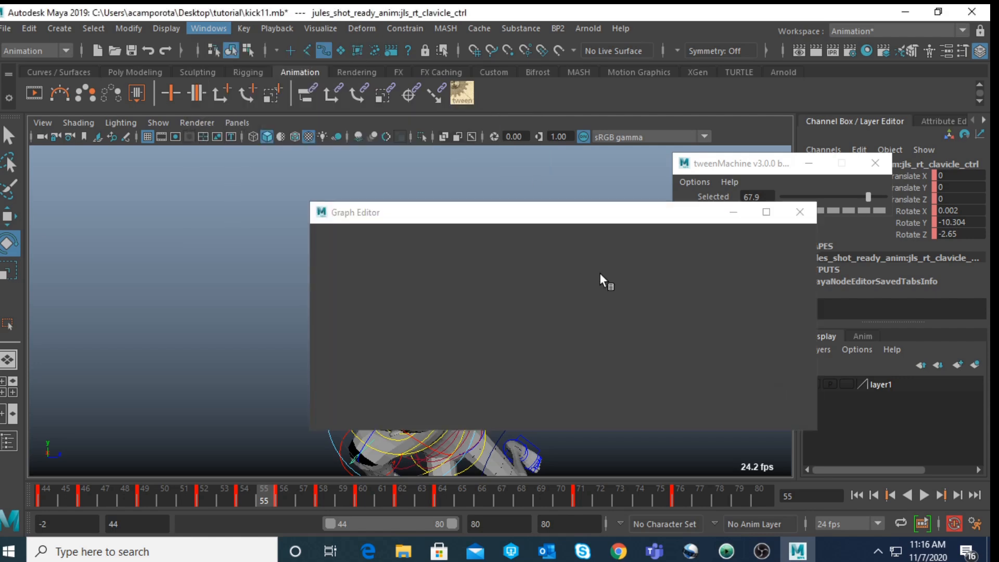
{"action": "left_click", "coordinate": [698, 314]}
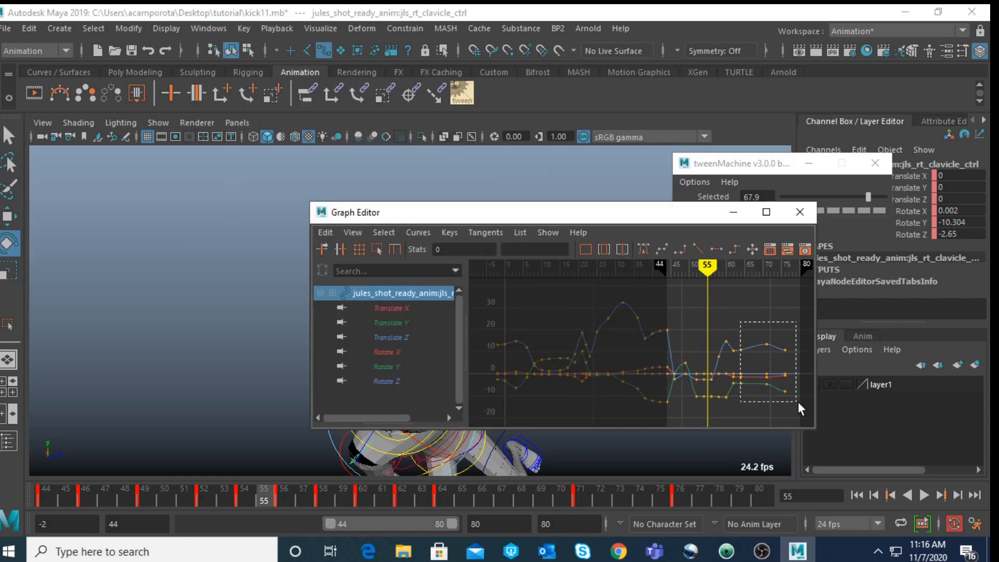
{"action": "left_click_drag", "start_coordinate": [794, 404], "coordinate": [793, 402]}
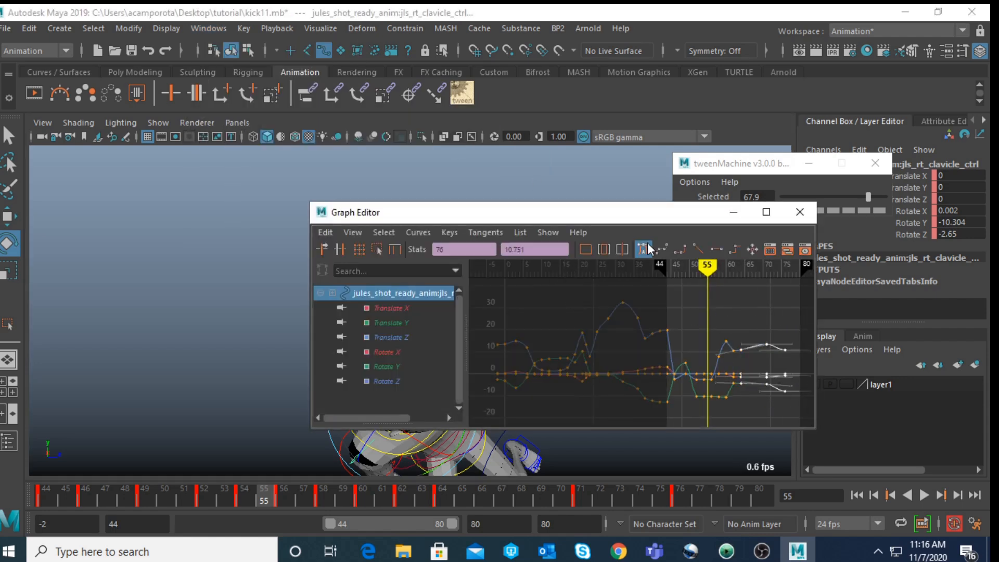
{"action": "left_click", "coordinate": [800, 212]}
Rotate the right clavicle control further at its frame 71 key and check the motion around frames 68 to 73
{"action": "key", "text": "alt+v"}
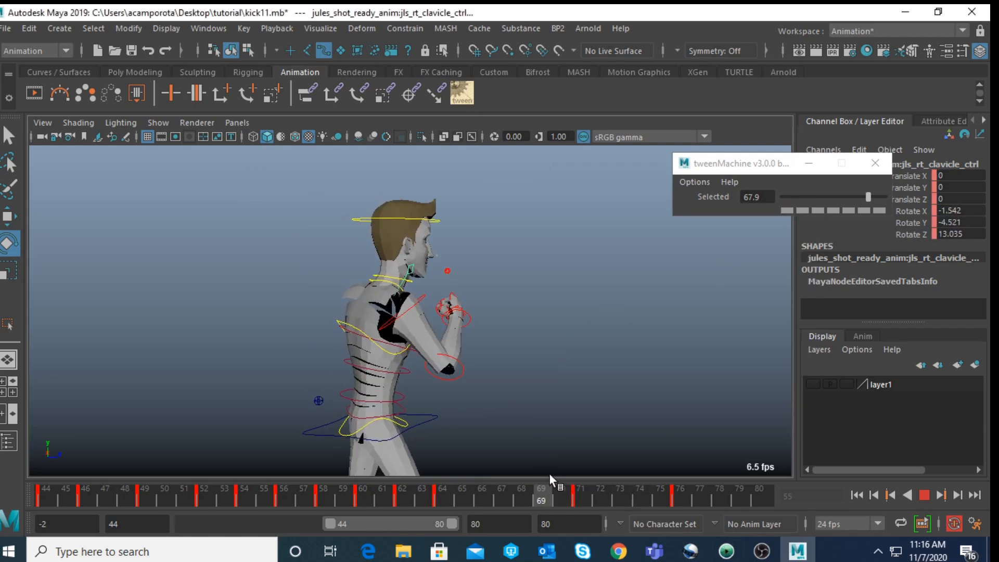
{"action": "key", "text": "alt+v"}
{"action": "left_click_drag", "start_coordinate": [383, 298], "coordinate": [403, 322]}
{"action": "key", "text": "alt+v"}
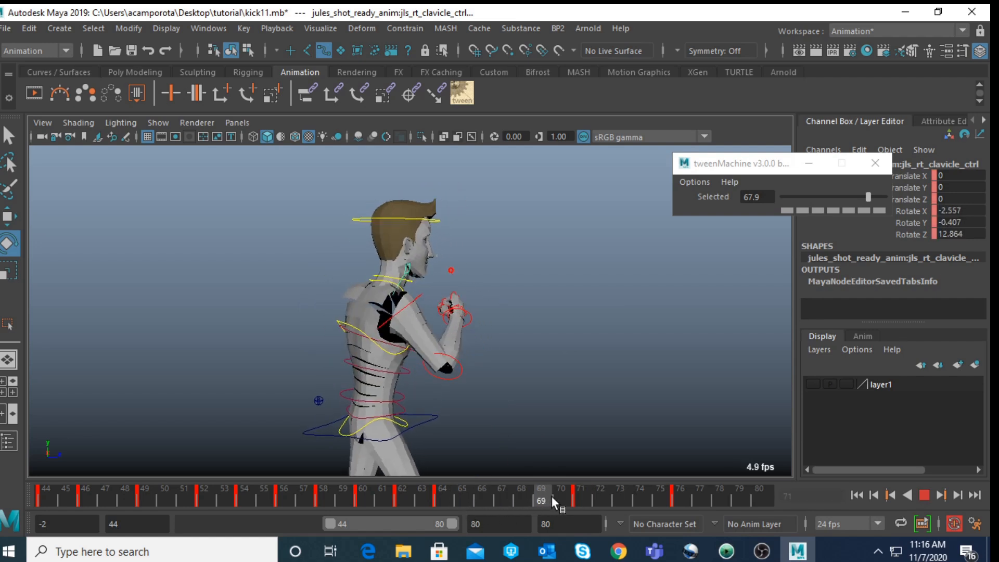
{"action": "left_click_drag", "start_coordinate": [625, 504], "coordinate": [546, 488]}
{"action": "scroll", "coordinate": [474, 414], "scroll_direction": "up", "scroll_amount": 4}
{"action": "key", "text": "alt+v"}
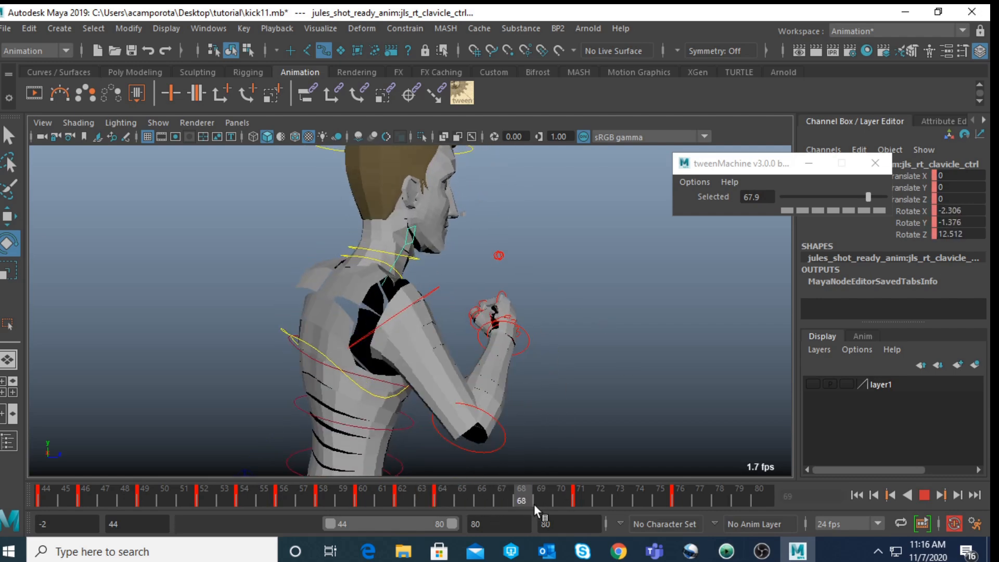
Move the right clavicle and upper arm selection's frame 71 key to frame 69 and play the animation back
{"action": "left_click", "coordinate": [585, 496], "text": "shift"}
{"action": "left_click_drag", "start_coordinate": [580, 499], "coordinate": [544, 499]}
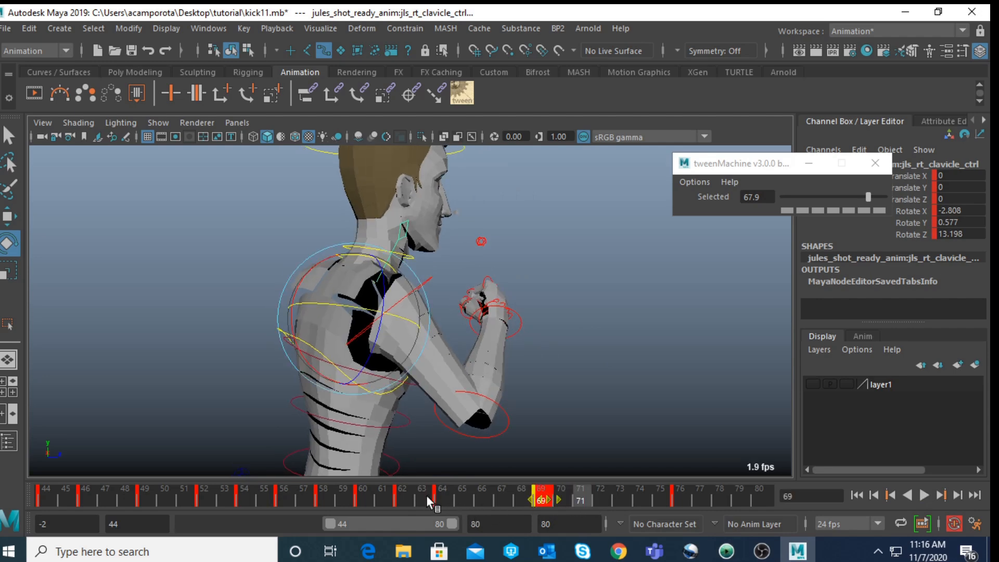
{"action": "key", "text": "alt+v"}
{"action": "left_click_drag", "start_coordinate": [573, 499], "coordinate": [620, 511]}
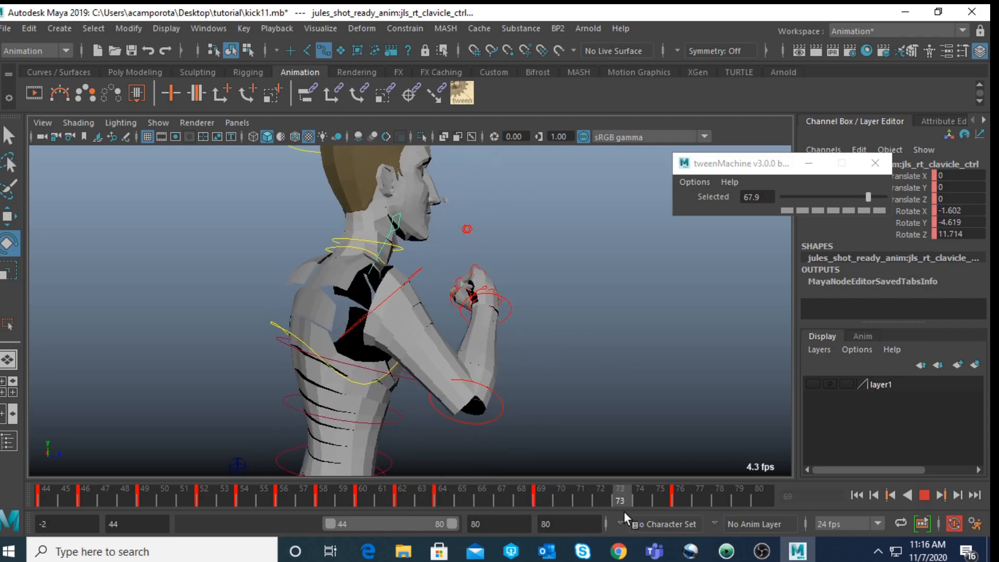
{"action": "left_click_drag", "start_coordinate": [690, 519], "coordinate": [166, 502]}
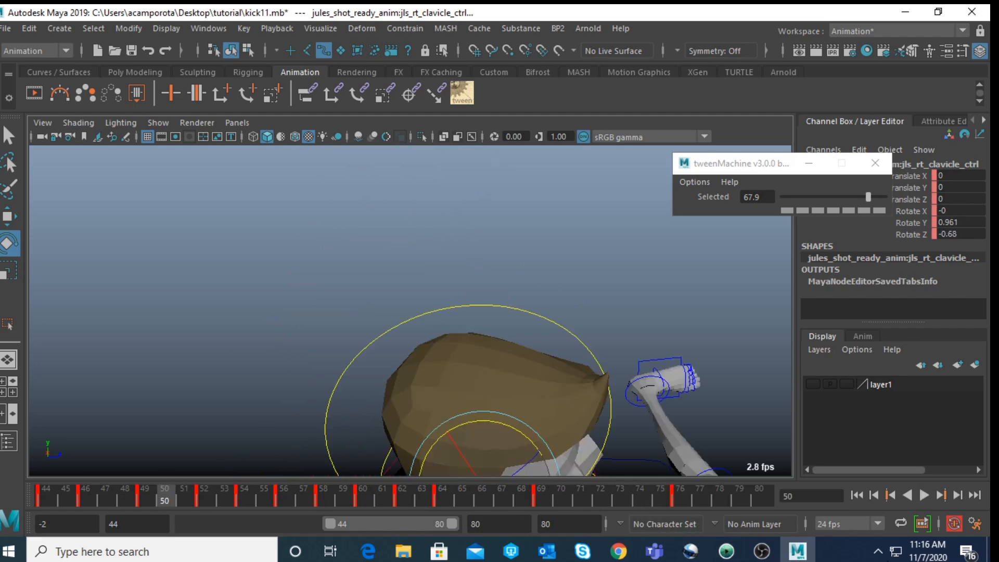
{"action": "left_click", "coordinate": [923, 495]}
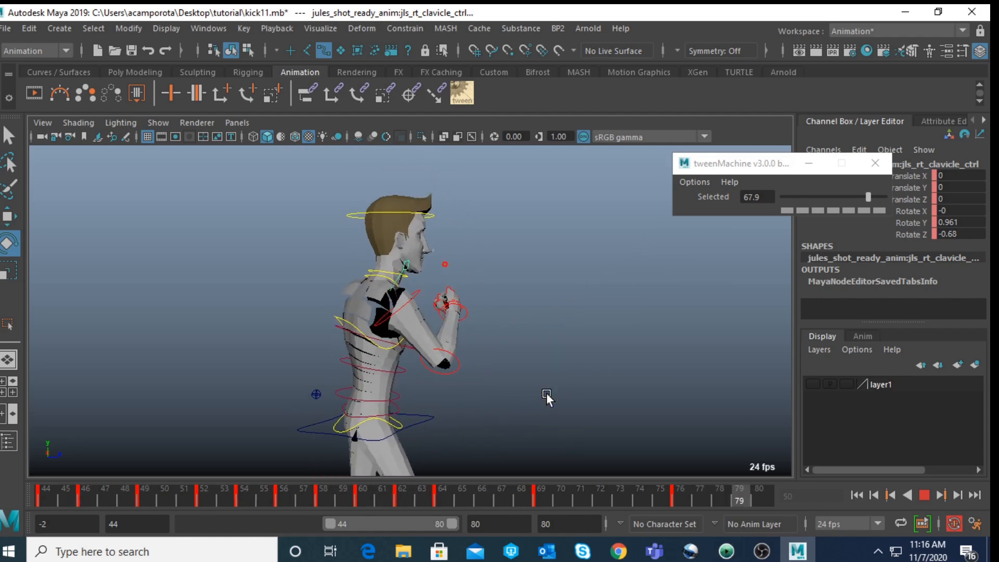
{"action": "left_click", "coordinate": [924, 495]}
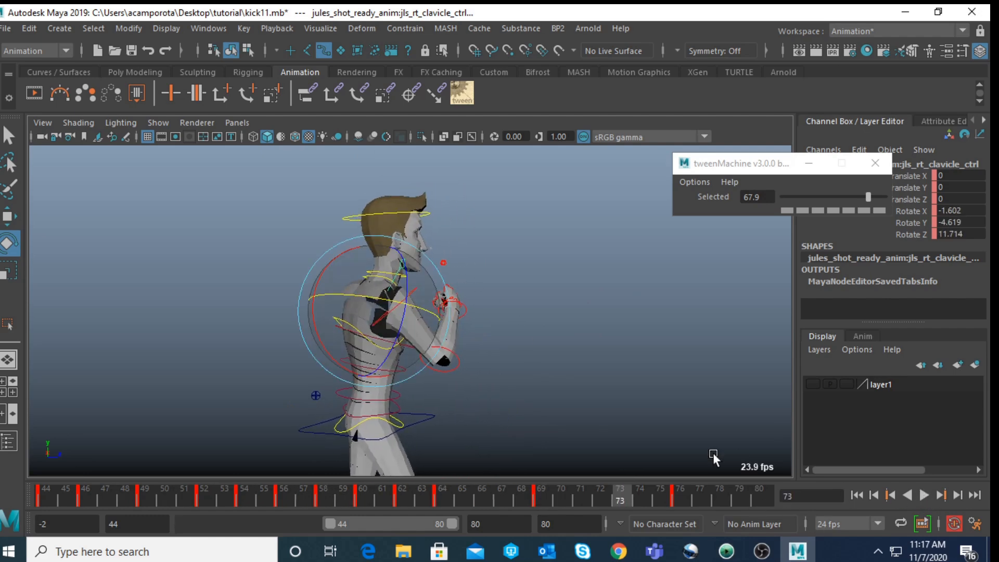
Select the right elbow FK control and delete its keys at frames 73 and 75
{"action": "left_click", "coordinate": [554, 486]}
{"action": "left_click", "coordinate": [461, 380]}
{"action": "left_click", "coordinate": [457, 376]}
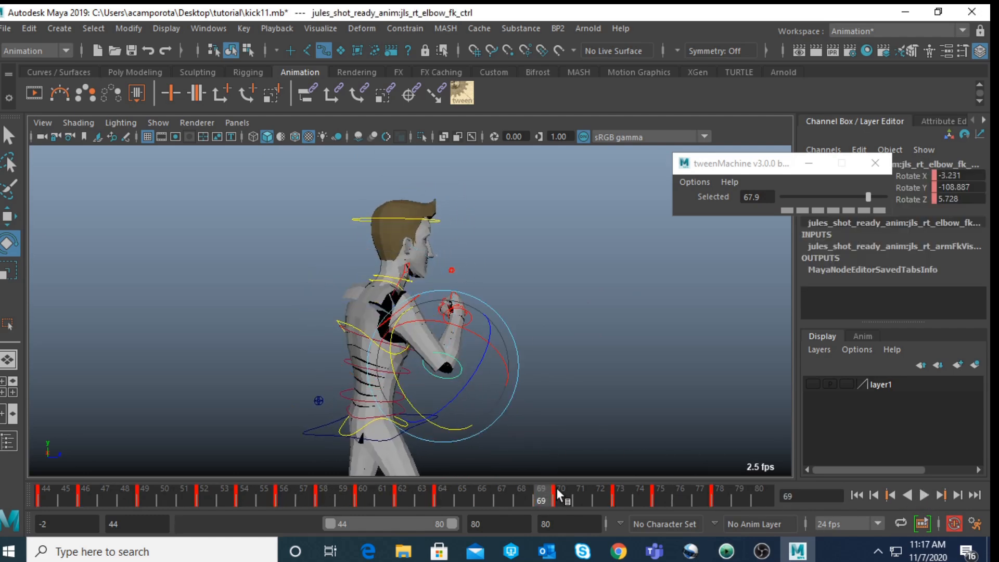
{"action": "left_click_drag", "start_coordinate": [598, 491], "coordinate": [654, 495], "text": "shift"}
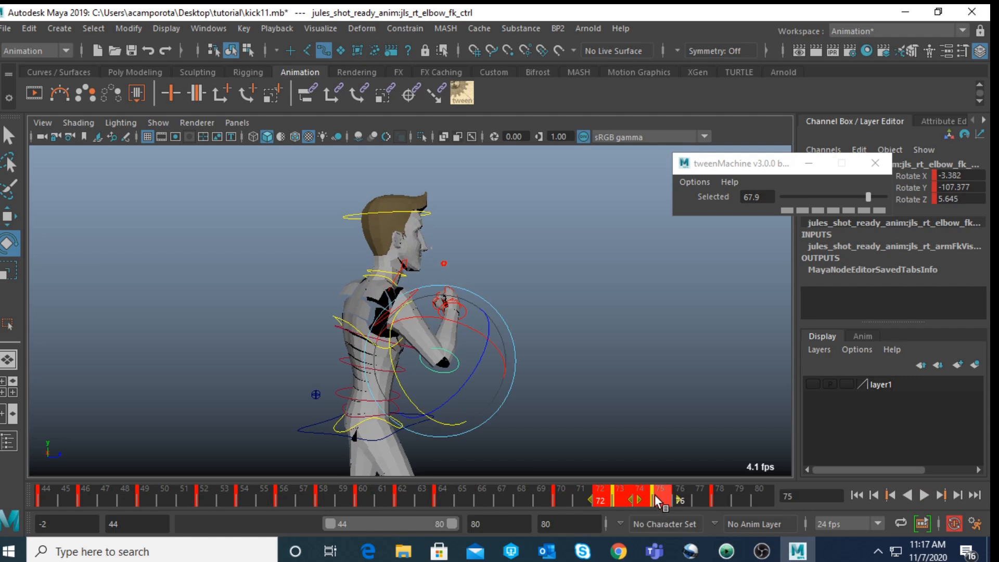
{"action": "right_click", "coordinate": [655, 494]}
{"action": "left_click", "coordinate": [680, 292]}
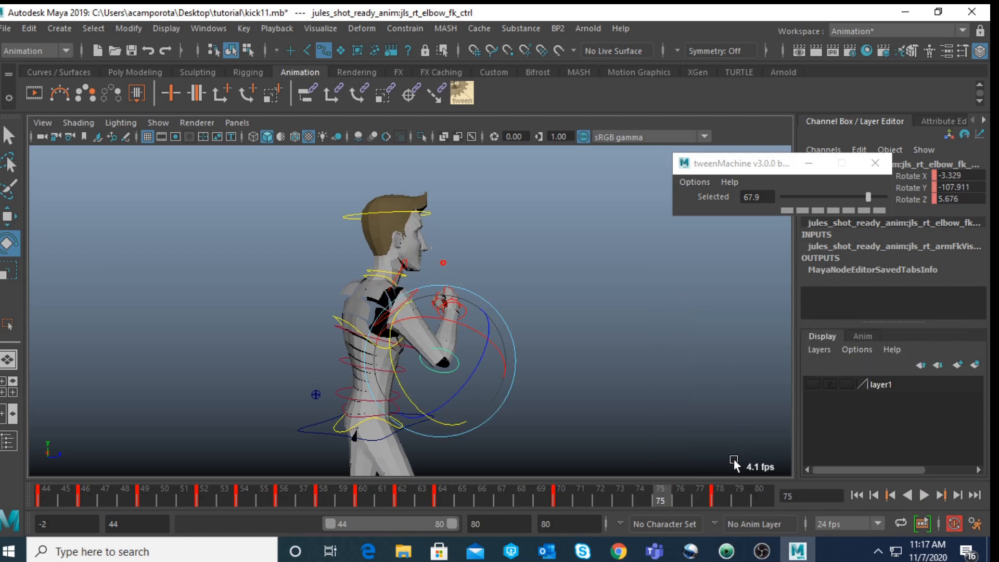
Rotate the right elbow FK control at its frame 78 and frame 70 keys, playing the motion back in between
{"action": "left_click", "coordinate": [720, 495]}
{"action": "left_click_drag", "start_coordinate": [403, 385], "coordinate": [398, 379]}
{"action": "left_click", "coordinate": [923, 495]}
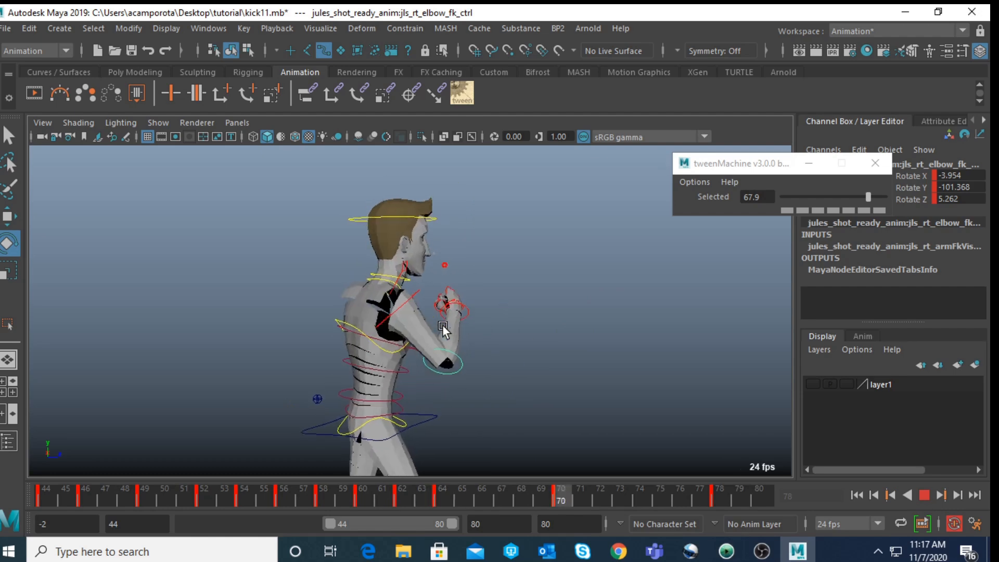
{"action": "left_click", "coordinate": [925, 495]}
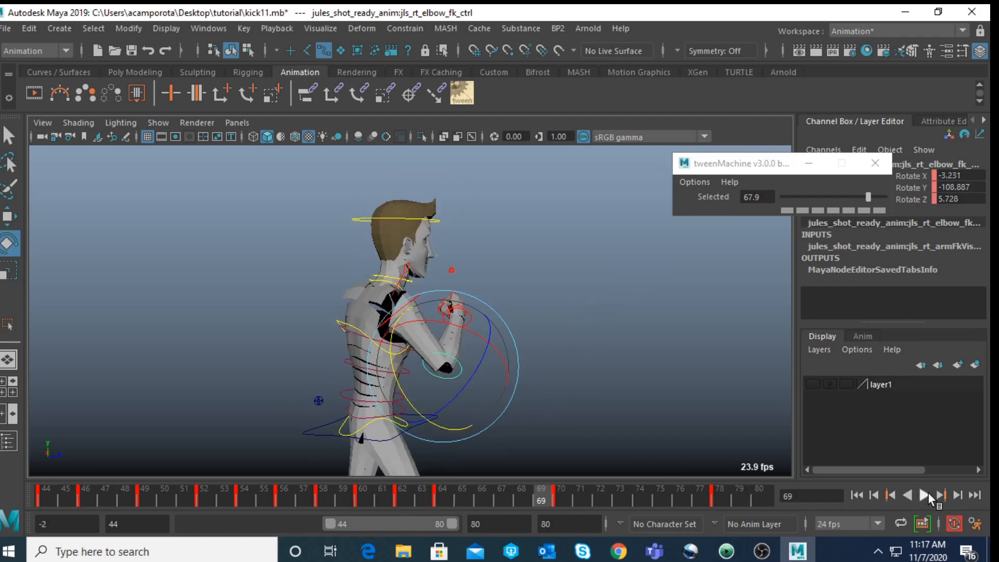
{"action": "left_click", "coordinate": [546, 488]}
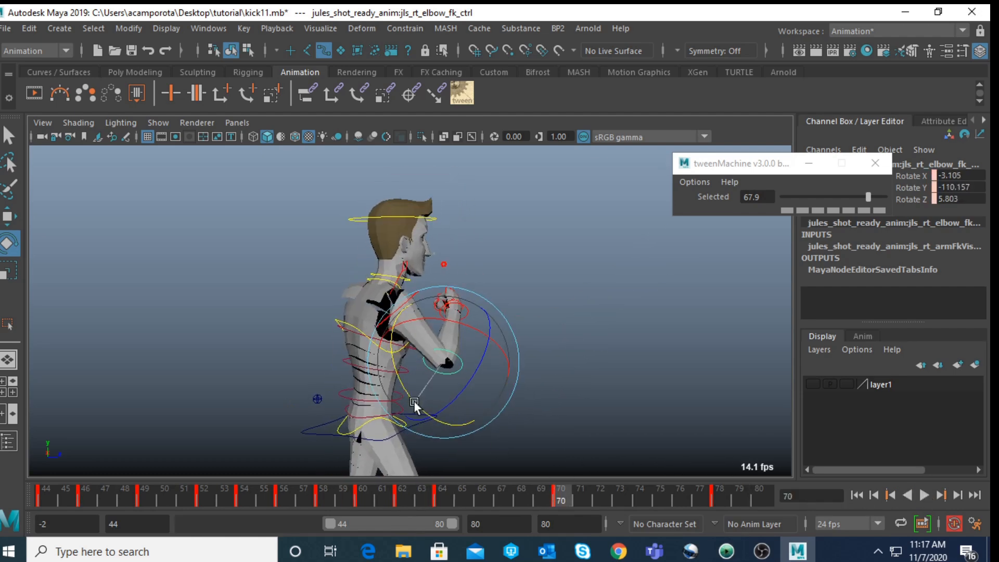
{"action": "left_click", "coordinate": [414, 402]}
Play back the animation with the right upper arm FK control selected to check the arm's motion
{"action": "left_click", "coordinate": [410, 302]}
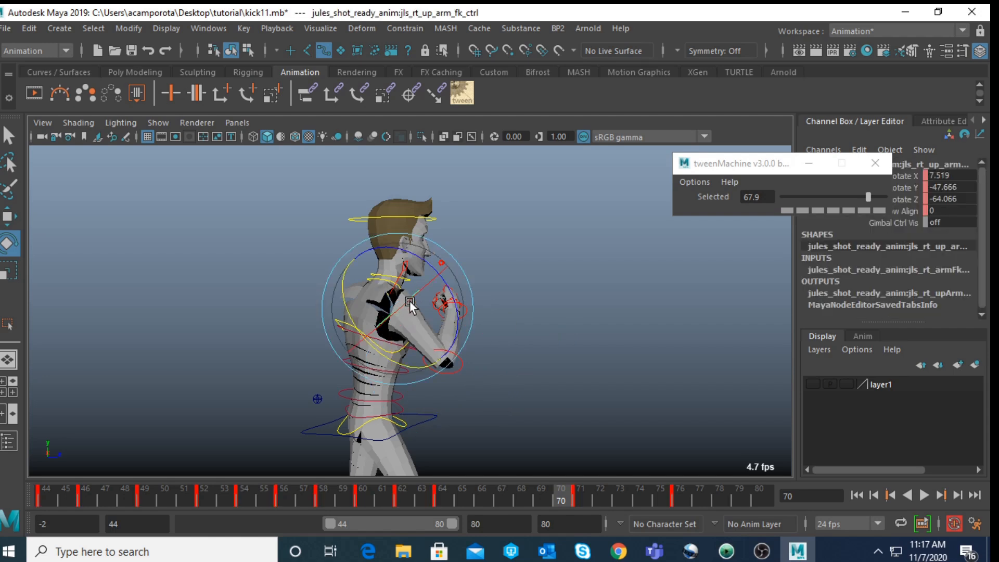
{"action": "key", "text": "alt+v"}
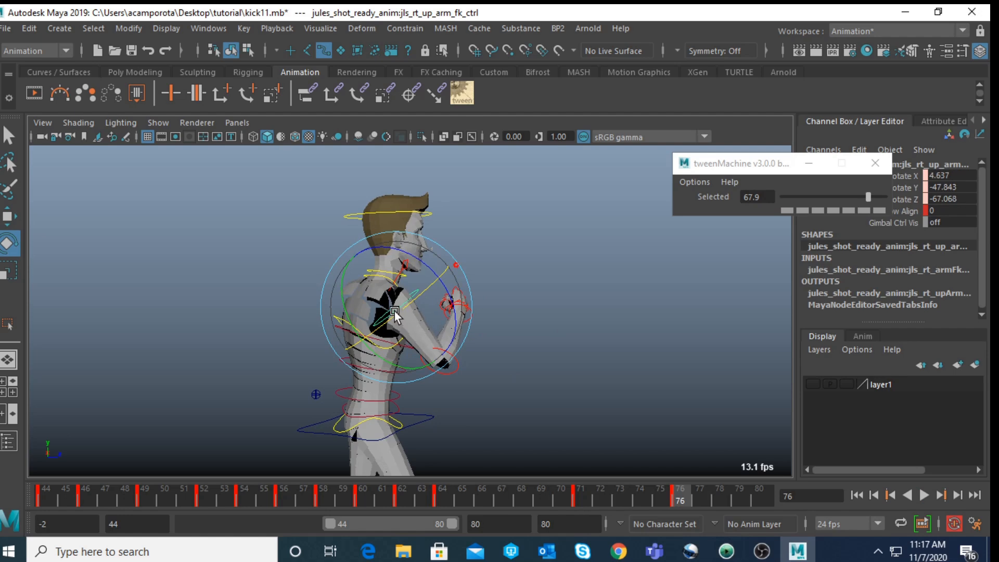
{"action": "left_click", "coordinate": [922, 497]}
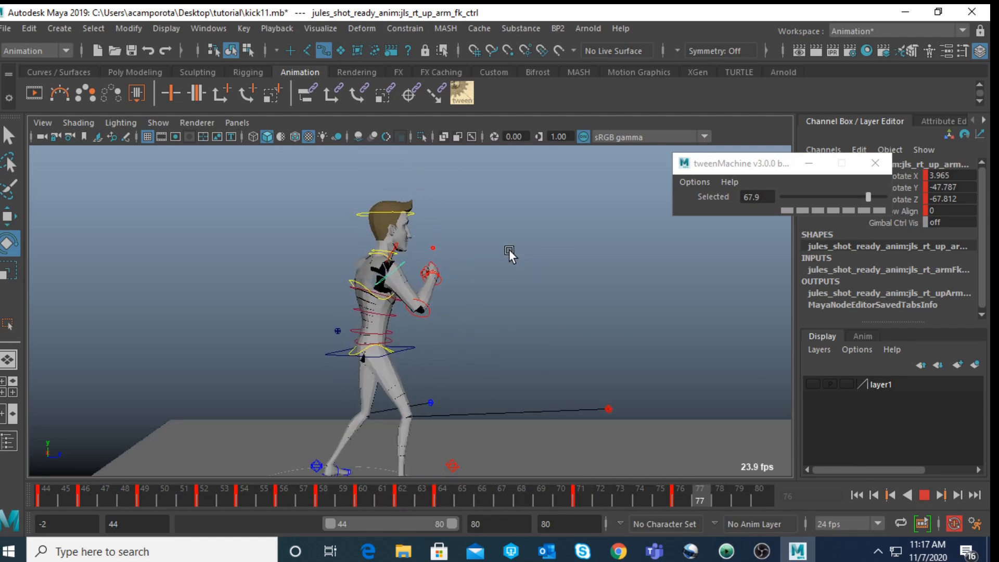
{"action": "left_click", "coordinate": [923, 496]}
Select the right arm's controls from the hand up to the clavicle together at frame 50
{"action": "key", "text": "q"}
{"action": "left_click_drag", "start_coordinate": [507, 379], "coordinate": [385, 256], "text": "alt"}
{"action": "left_click", "coordinate": [420, 204]}
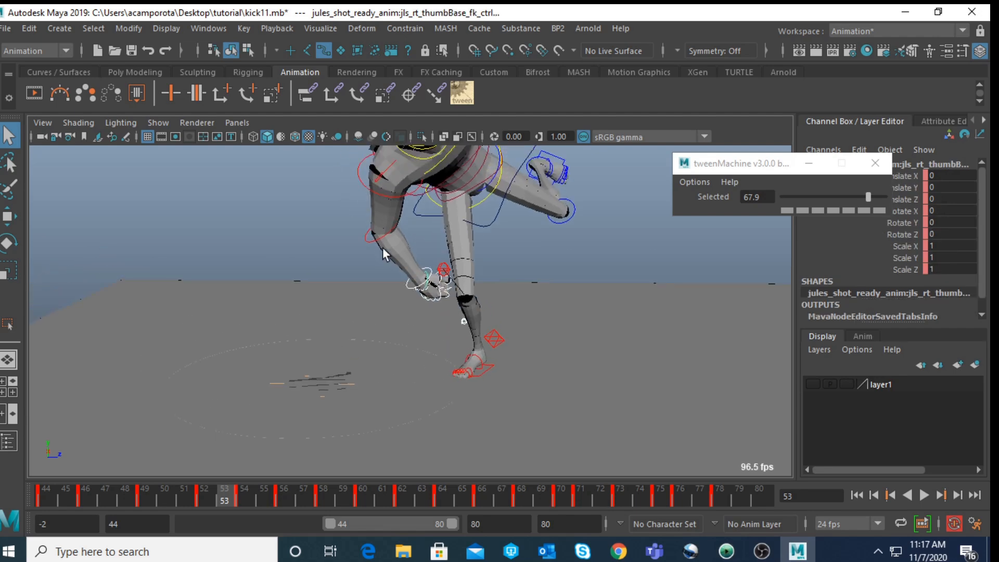
{"action": "left_click", "coordinate": [459, 306]}
{"action": "key", "text": "alt+v"}
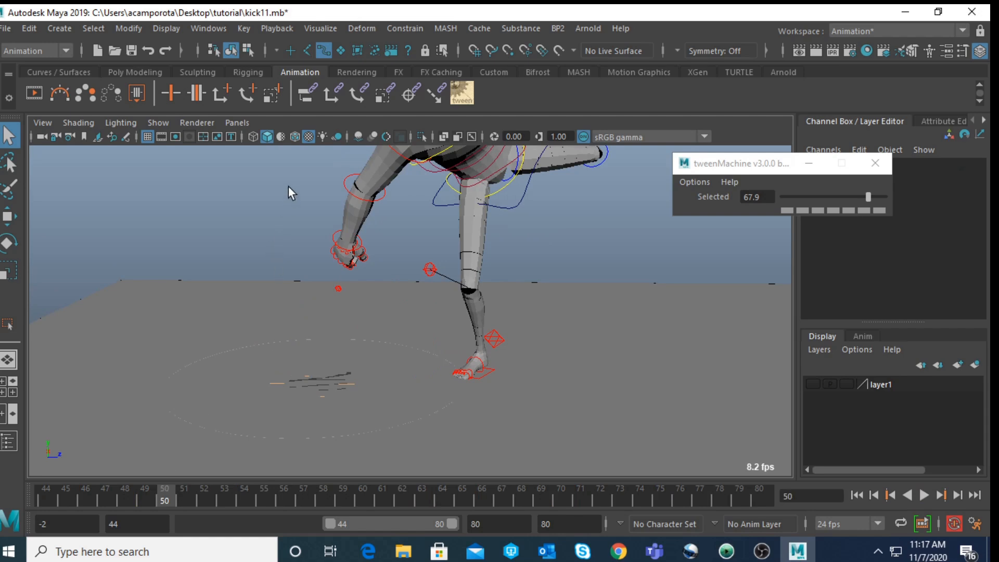
{"action": "left_click_drag", "start_coordinate": [371, 301], "coordinate": [372, 302]}
{"action": "left_click_drag", "start_coordinate": [407, 234], "coordinate": [391, 298], "text": "alt"}
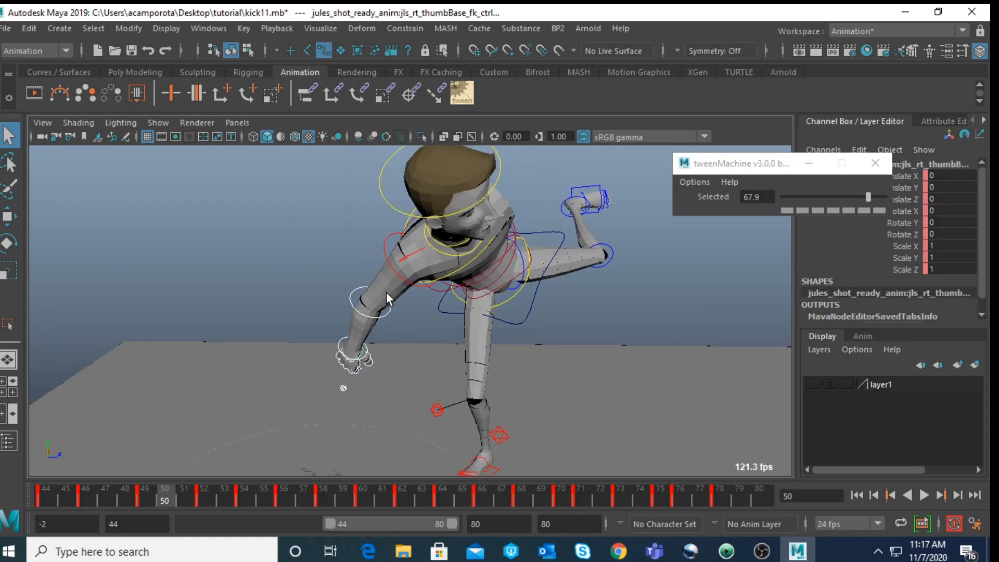
{"action": "left_click", "coordinate": [404, 259]}
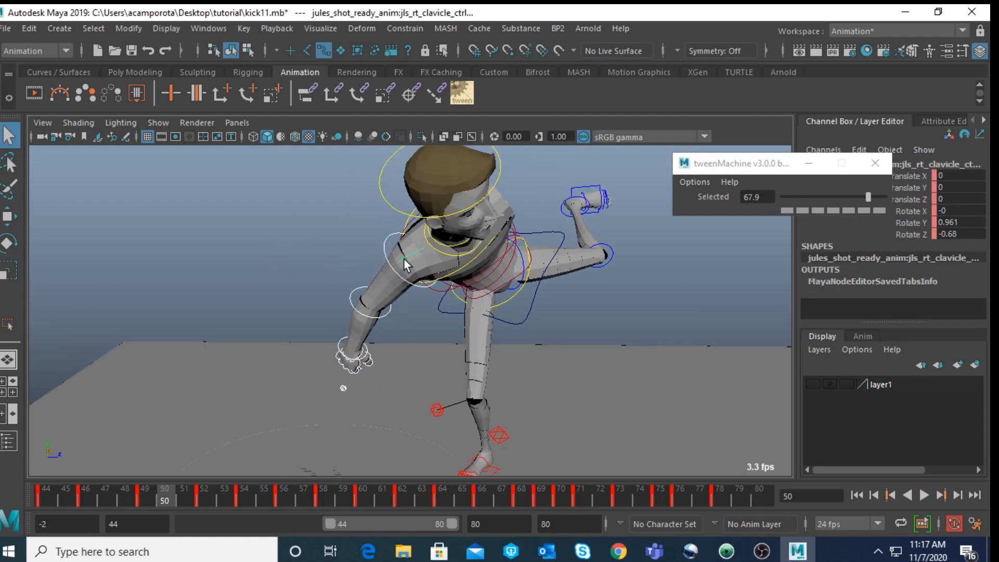
Delete the selected right arm controls' keys at frames 54 and 58
{"action": "key", "text": "alt+v"}
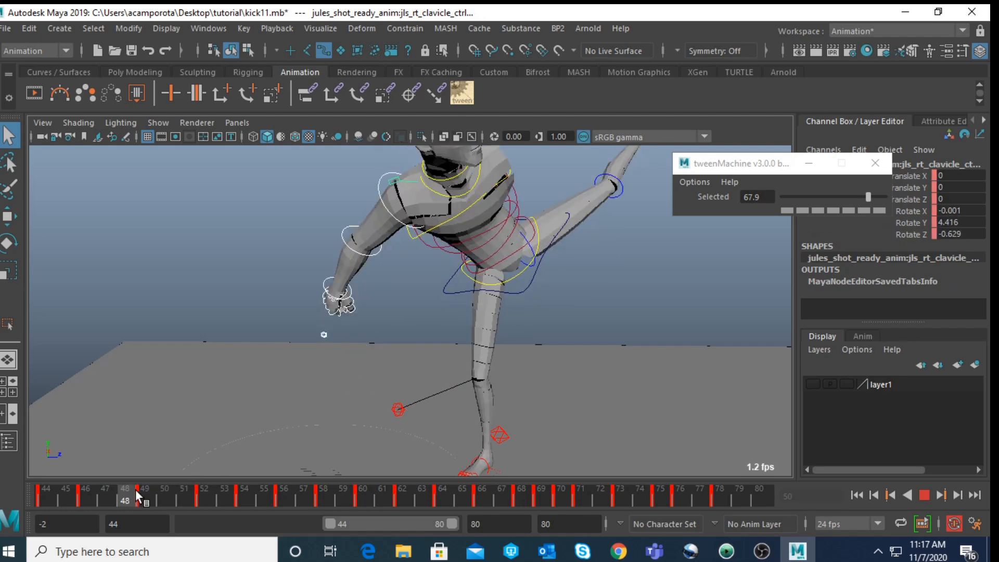
{"action": "left_click", "coordinate": [243, 494]}
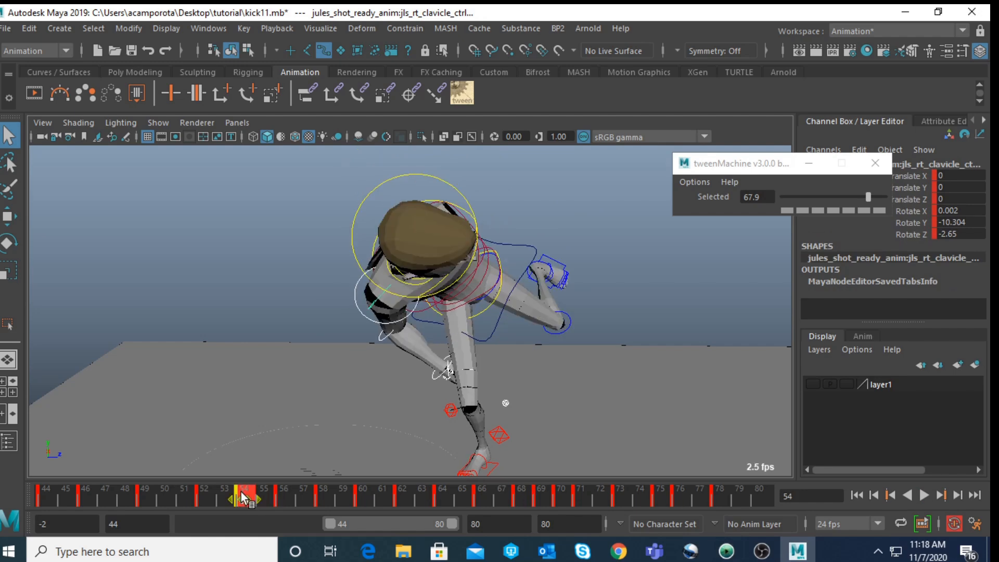
{"action": "right_click", "coordinate": [243, 497]}
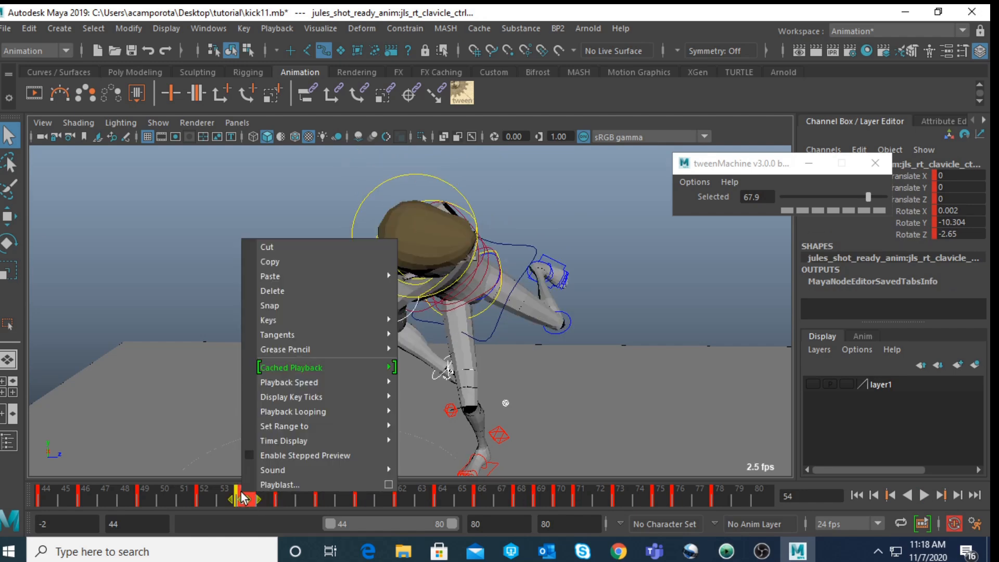
{"action": "left_click", "coordinate": [282, 292]}
{"action": "mouse_move", "coordinate": [98, 488]}
{"action": "left_mouse_down"}
{"action": "mouse_move", "coordinate": [57, 495]}
{"action": "mouse_move", "coordinate": [316, 526]}
{"action": "left_mouse_up"}
{"action": "right_click", "coordinate": [326, 488]}
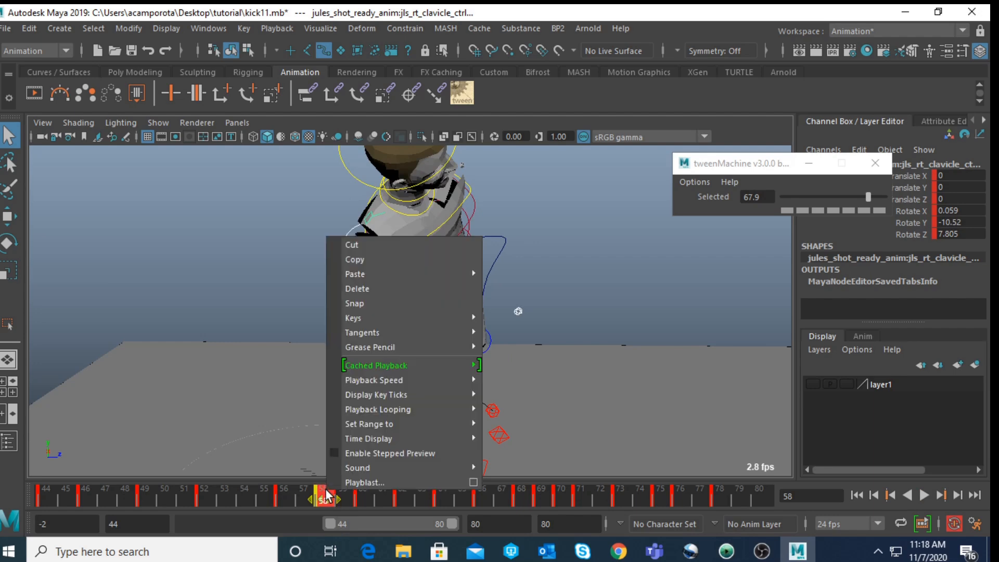
{"action": "left_click", "coordinate": [370, 290]}
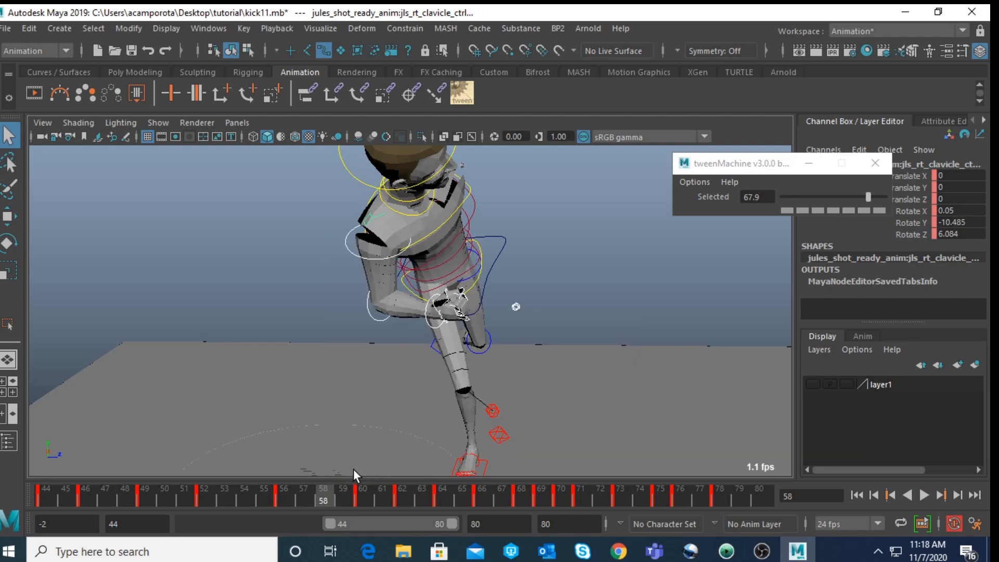
Delete the selected arm controls' key at frame 62 and play the animation from frame 44
{"action": "key", "text": "alt+v"}
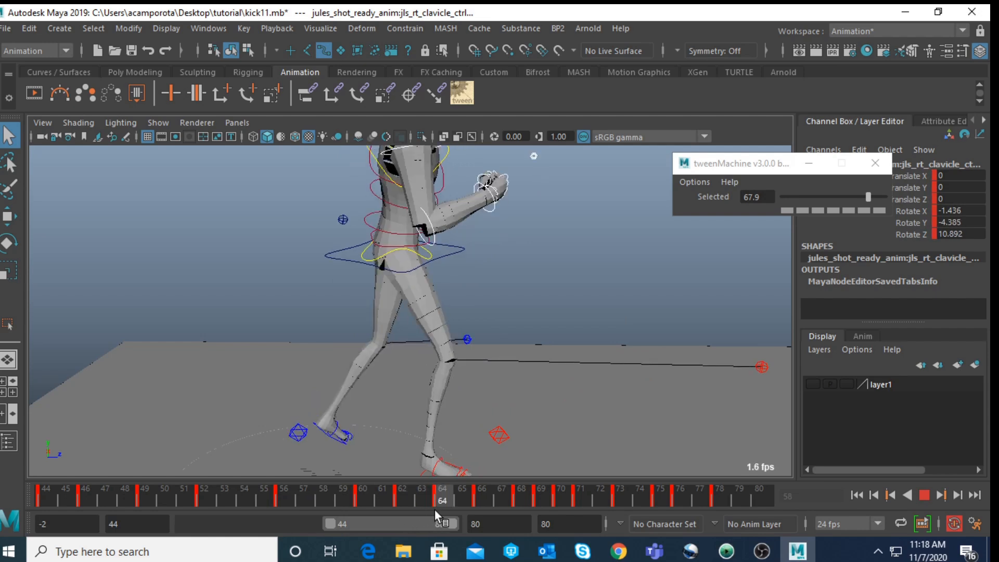
{"action": "left_click", "coordinate": [404, 495]}
{"action": "right_click", "coordinate": [409, 501]}
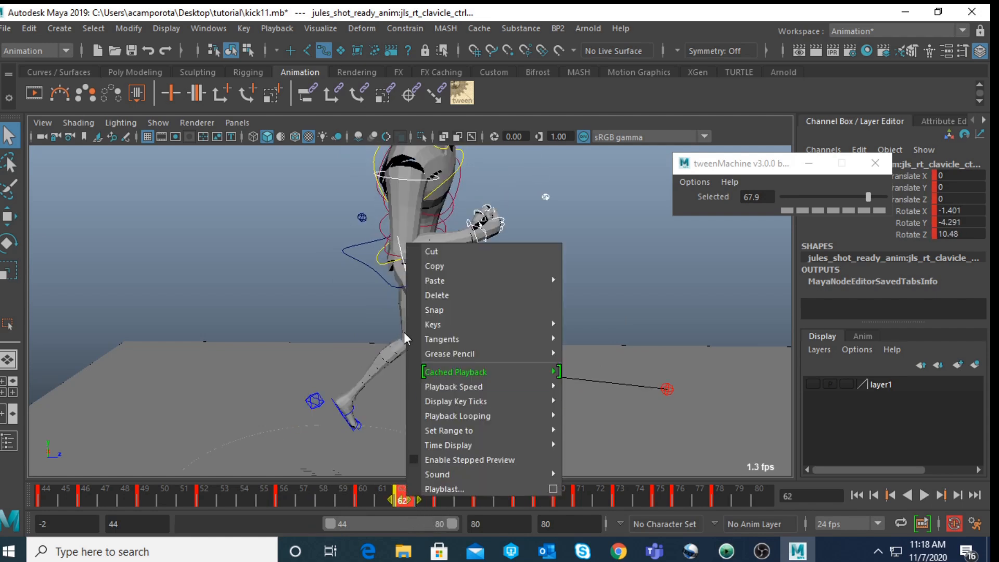
{"action": "left_click", "coordinate": [420, 289]}
{"action": "left_click_drag", "start_coordinate": [418, 502], "coordinate": [46, 500]}
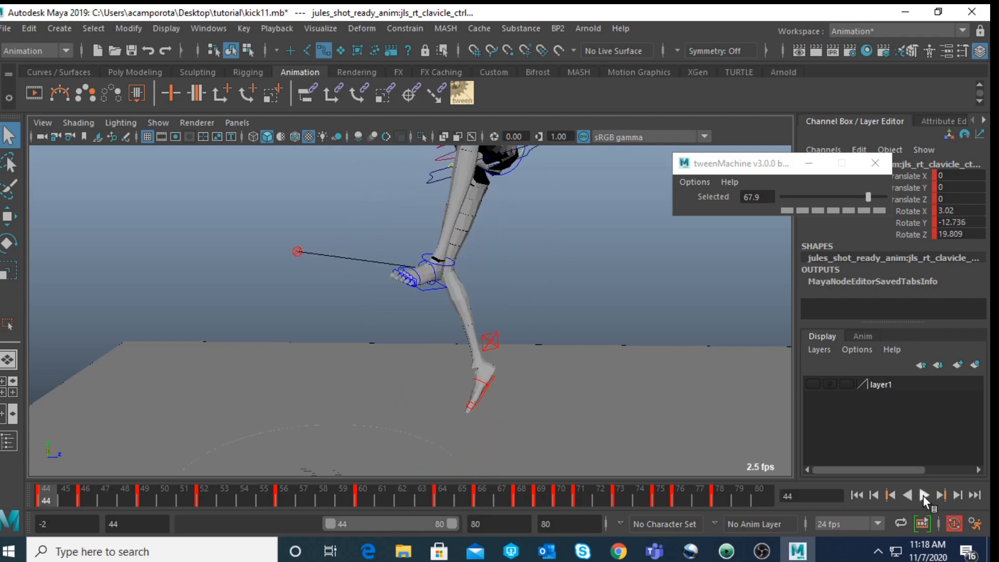
{"action": "left_click", "coordinate": [923, 494]}
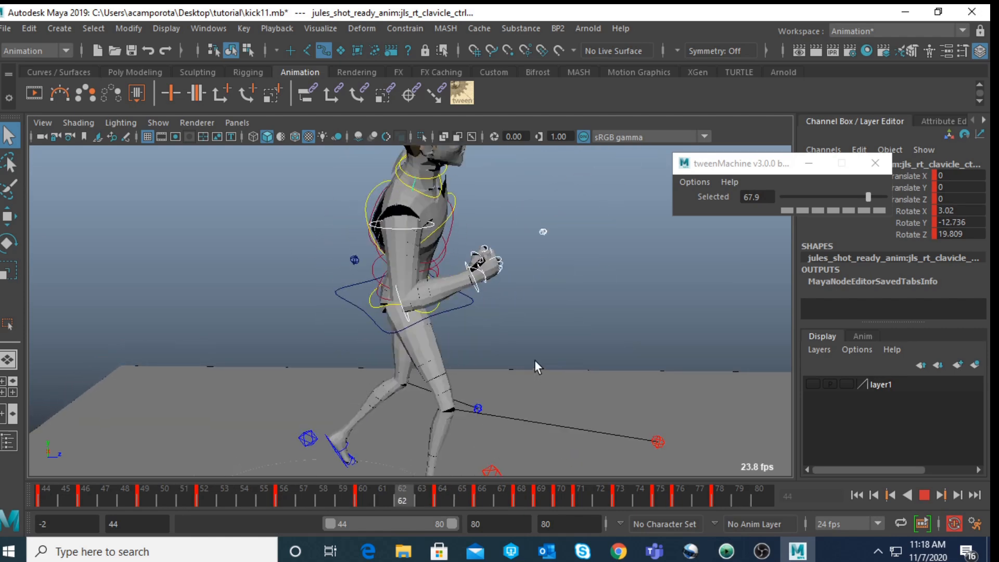
{"action": "left_click", "coordinate": [924, 495]}
Shift the right arm's keys around frame 52 to frames 51 and 53, and move the frame 56 key to frame 57
{"action": "left_click_drag", "start_coordinate": [133, 500], "coordinate": [201, 499]}
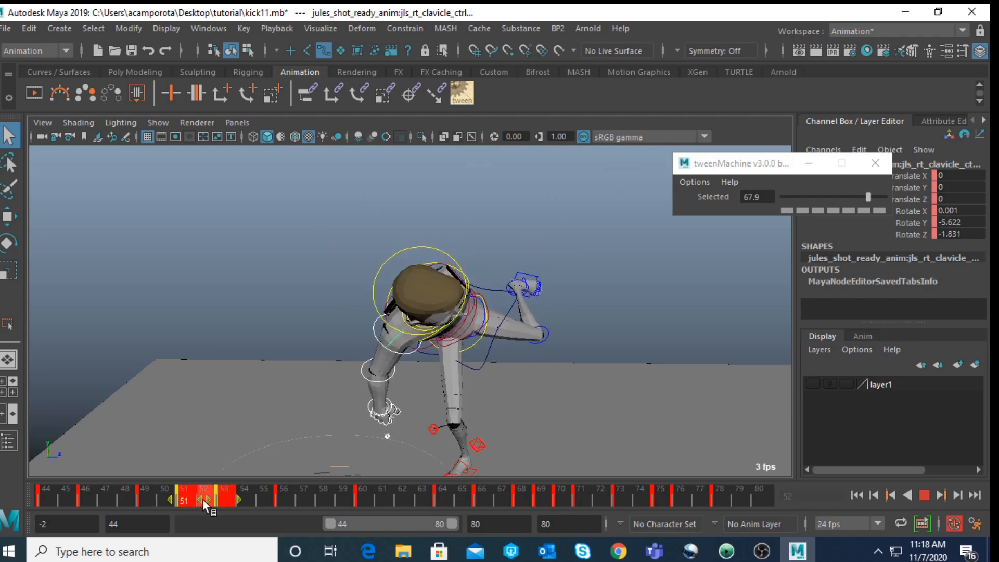
{"action": "left_click_drag", "start_coordinate": [135, 495], "coordinate": [280, 499]}
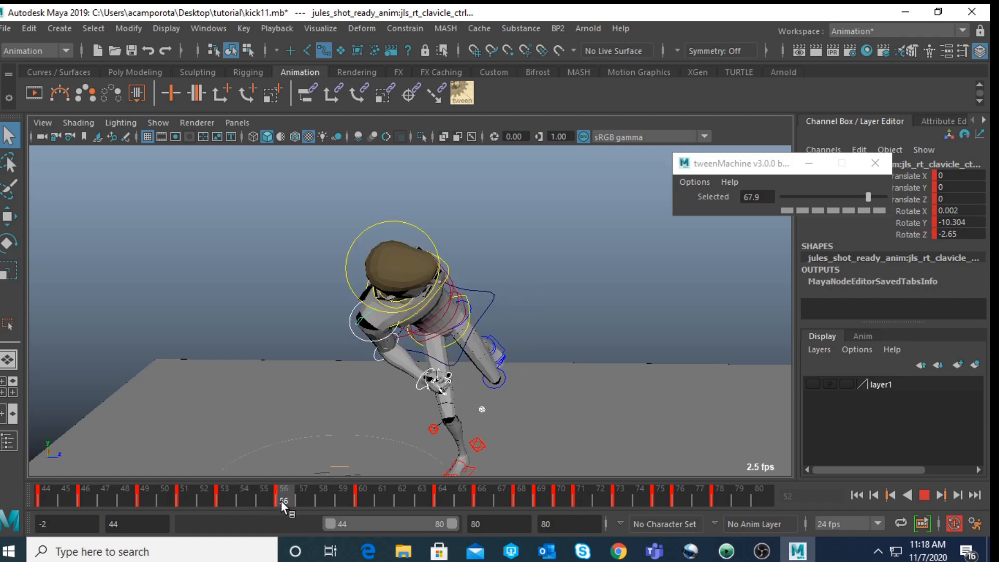
{"action": "double_click", "coordinate": [283, 498], "text": "shift"}
{"action": "double_click", "coordinate": [285, 498], "text": "shift"}
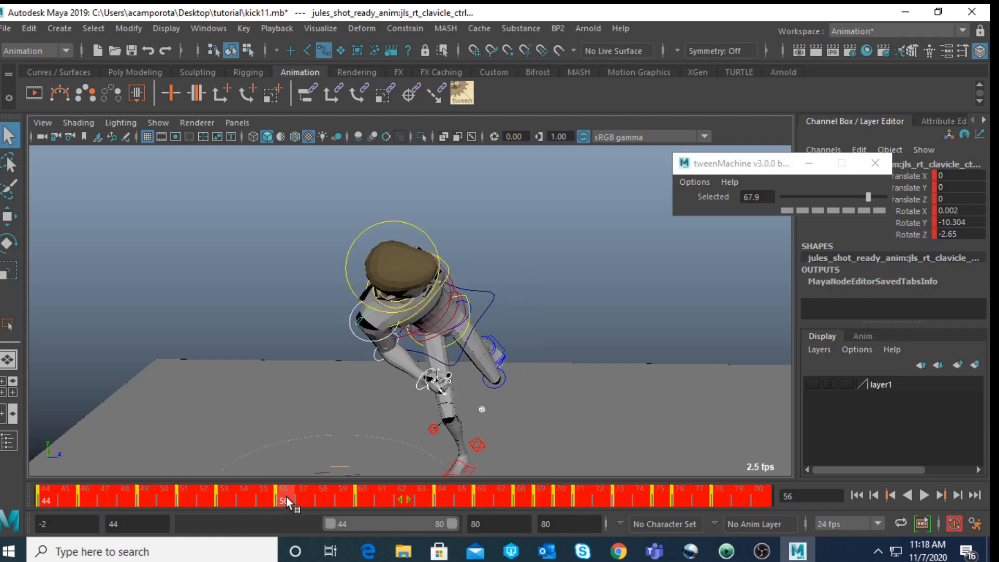
{"action": "left_click", "coordinate": [285, 498], "text": "shift"}
{"action": "left_click_drag", "start_coordinate": [286, 498], "coordinate": [366, 501]}
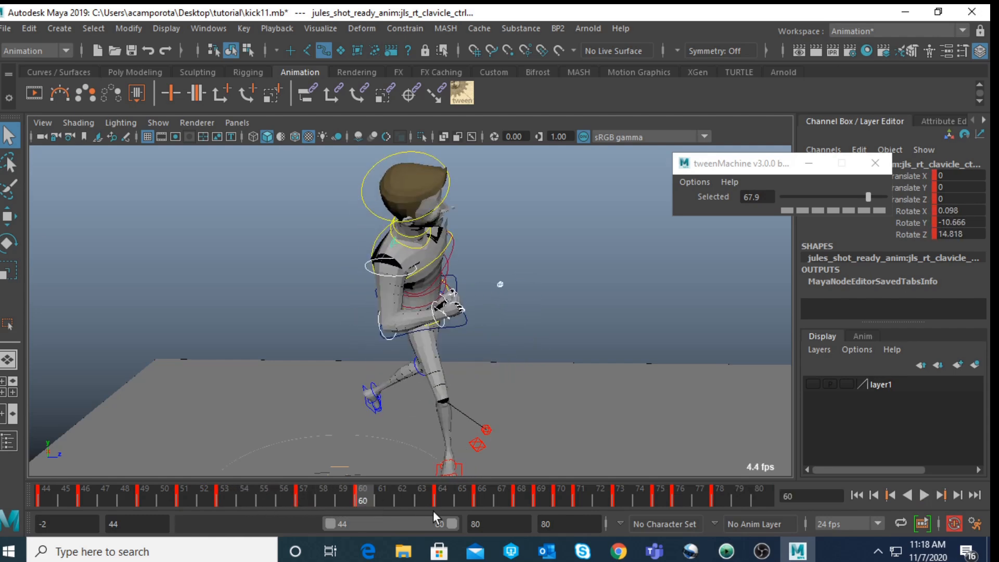
Play the animation from frame 44 to check the retimed right arm
{"action": "left_click", "coordinate": [856, 494]}
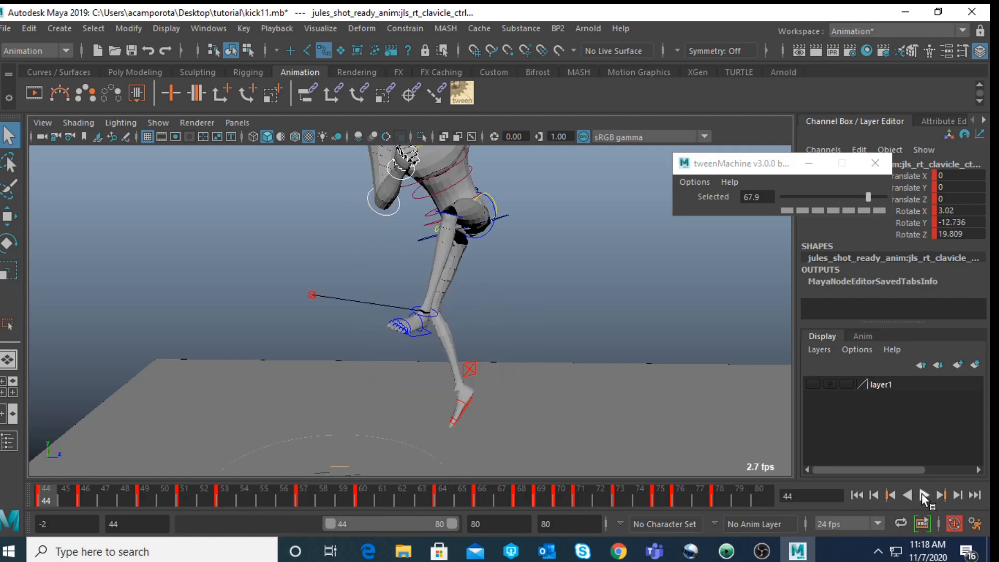
{"action": "left_click", "coordinate": [923, 494]}
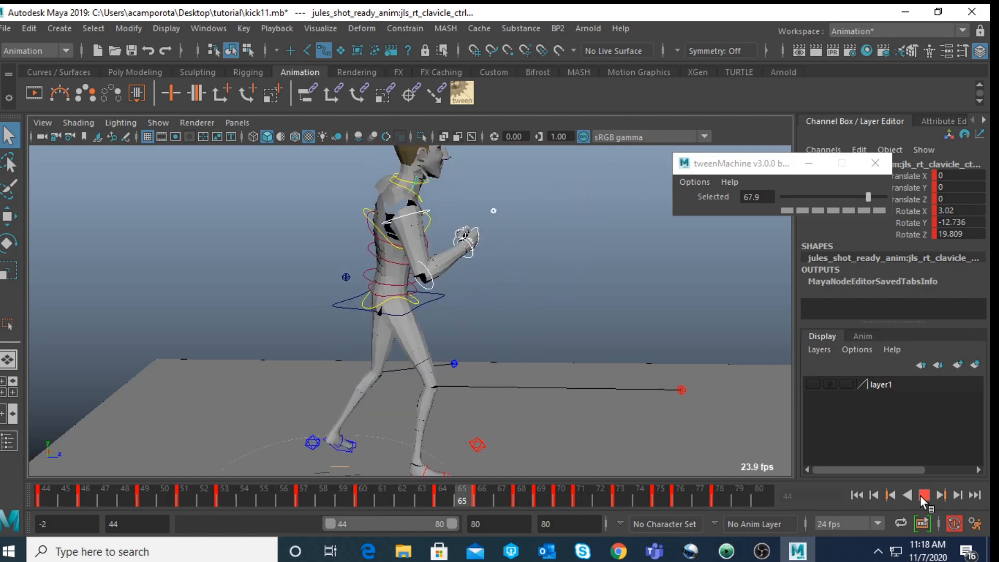
{"action": "left_click", "coordinate": [924, 494]}
Delete the selected right arm controls' key at frame 57
{"action": "left_click_drag", "start_coordinate": [347, 504], "coordinate": [370, 494]}
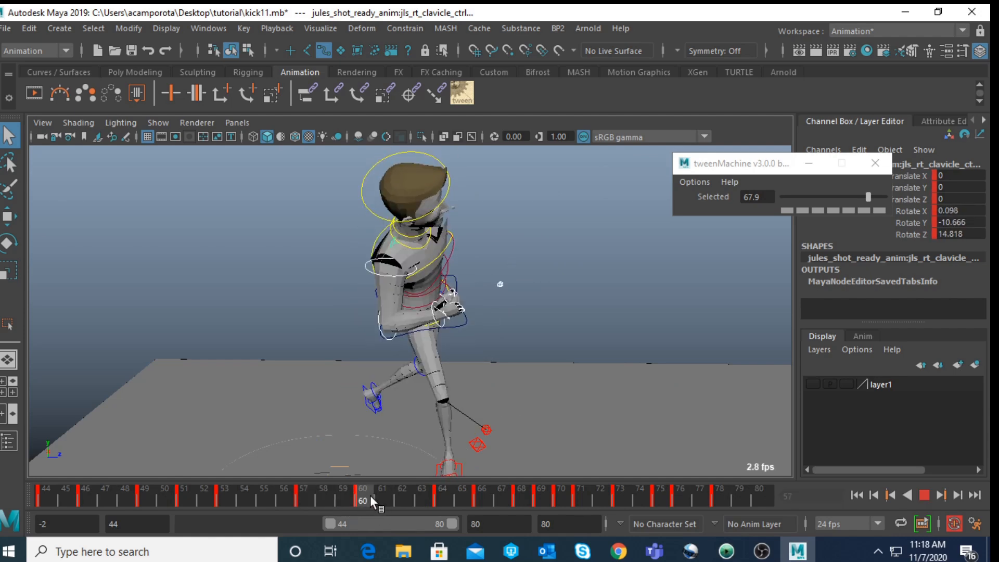
{"action": "left_click", "coordinate": [307, 497]}
{"action": "double_click", "coordinate": [305, 494]}
{"action": "left_click", "coordinate": [305, 495]}
{"action": "right_click", "coordinate": [305, 495]}
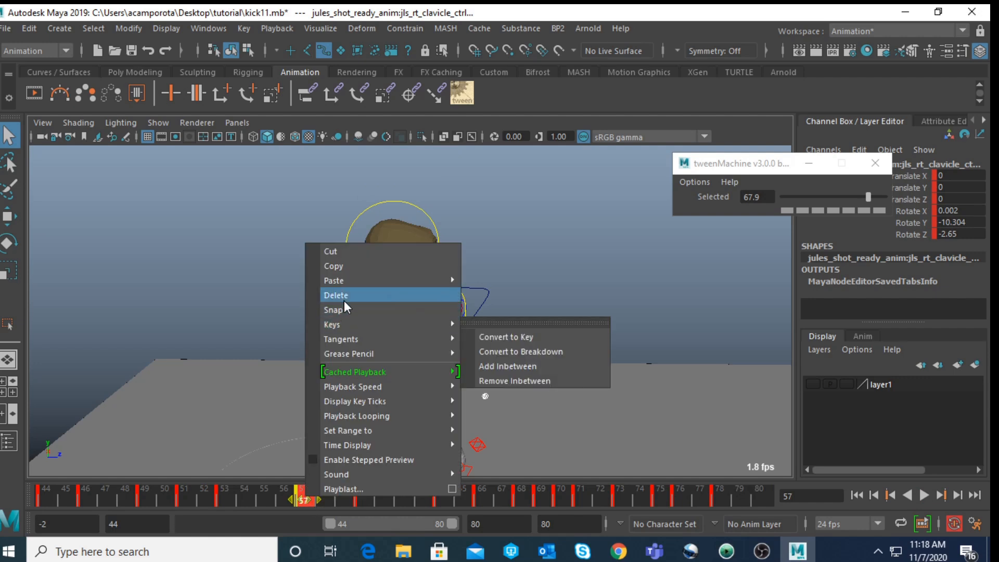
{"action": "left_click", "coordinate": [345, 296]}
Key an in-between arm pose at frame 56 with tweenMachine at 66.4 and play the animation from frame 44
{"action": "left_click", "coordinate": [356, 494]}
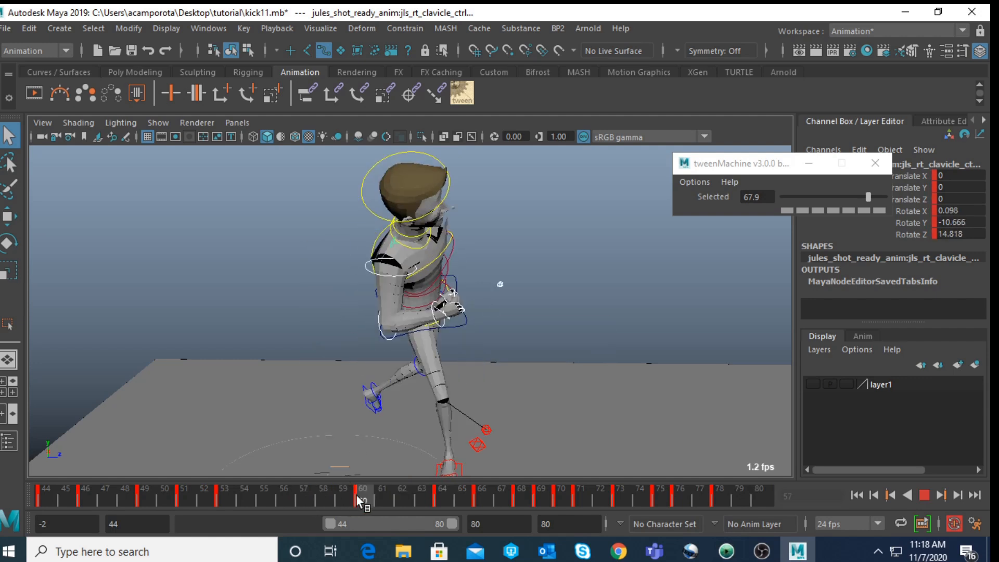
{"action": "right_click", "coordinate": [363, 501]}
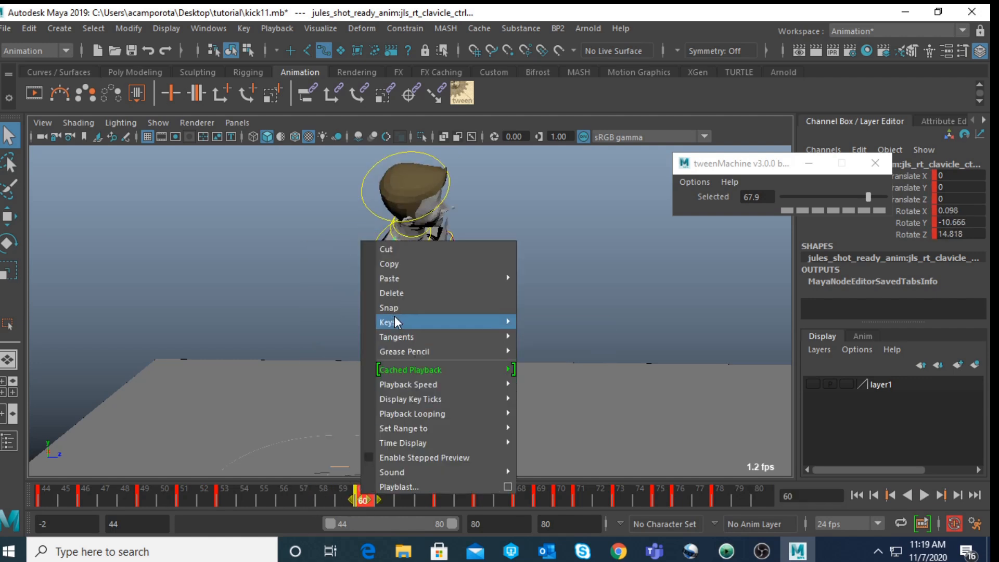
{"action": "left_click", "coordinate": [287, 492]}
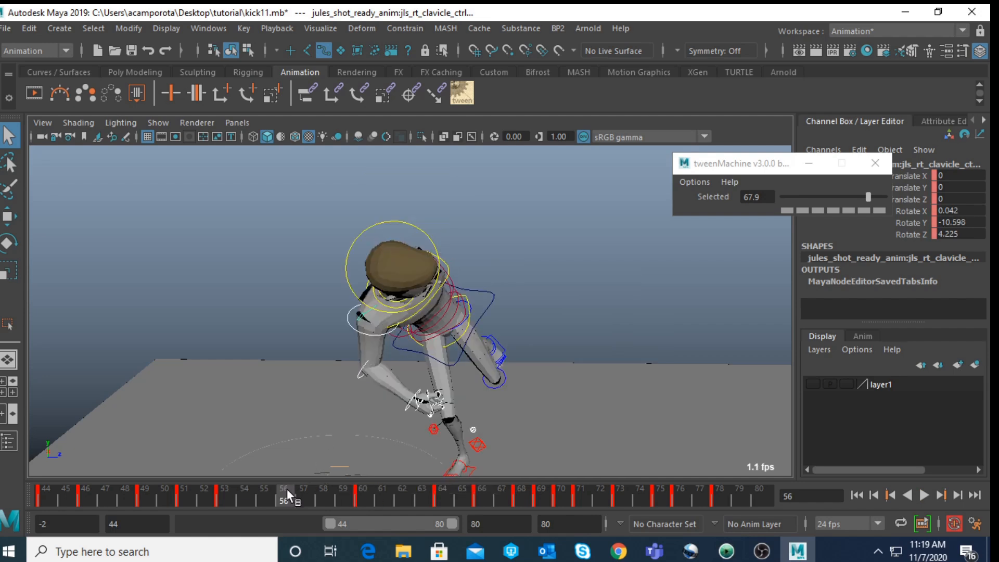
{"action": "left_click_drag", "start_coordinate": [859, 198], "coordinate": [867, 198]}
{"action": "mouse_move", "coordinate": [302, 510]}
{"action": "left_mouse_down"}
{"action": "mouse_move", "coordinate": [186, 488]}
{"action": "mouse_move", "coordinate": [261, 506]}
{"action": "mouse_move", "coordinate": [444, 496]}
{"action": "left_mouse_up"}
{"action": "key", "text": "alt+shift+v"}
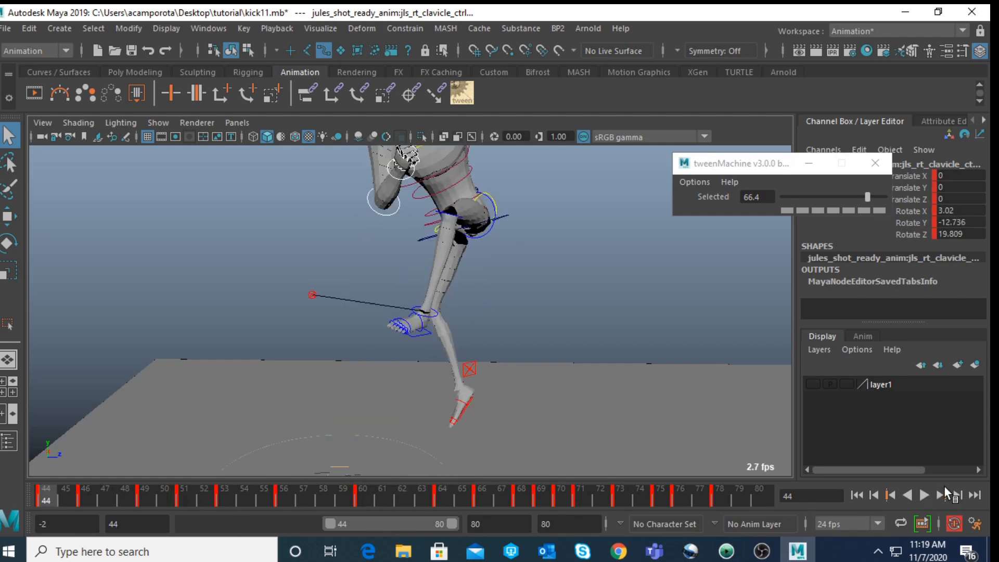
{"action": "left_click", "coordinate": [925, 495]}
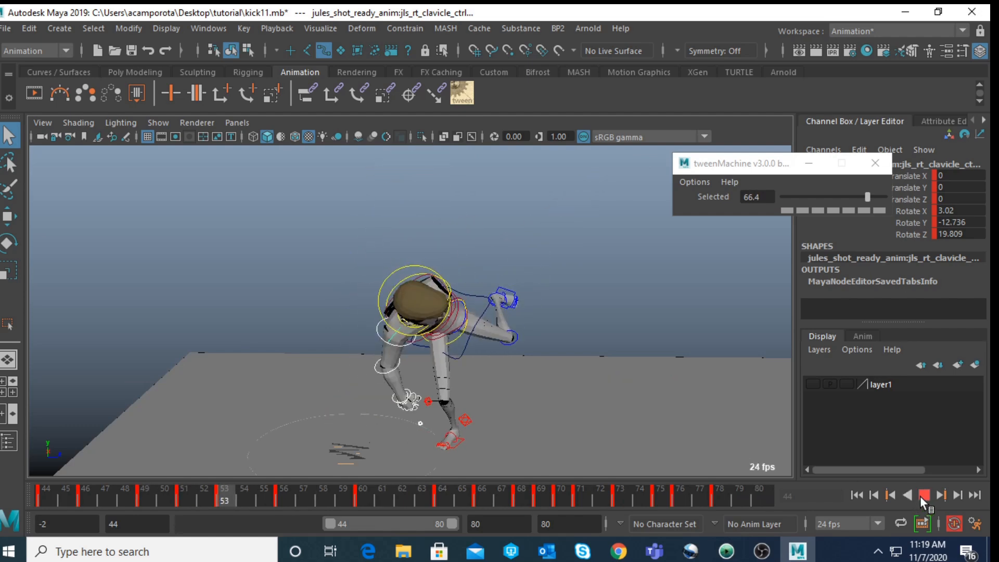
Delete the arm controls' key at frame 51 and move the keys at frames 53 and 56 to frames 52 and 55
{"action": "left_click_drag", "start_coordinate": [131, 500], "coordinate": [185, 500]}
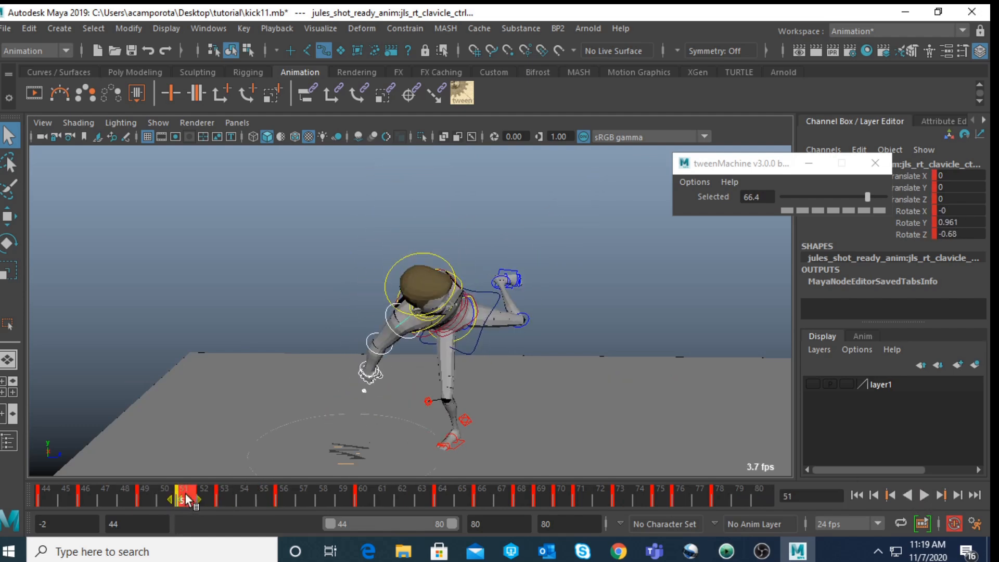
{"action": "right_click", "coordinate": [186, 499]}
{"action": "left_click", "coordinate": [213, 292]}
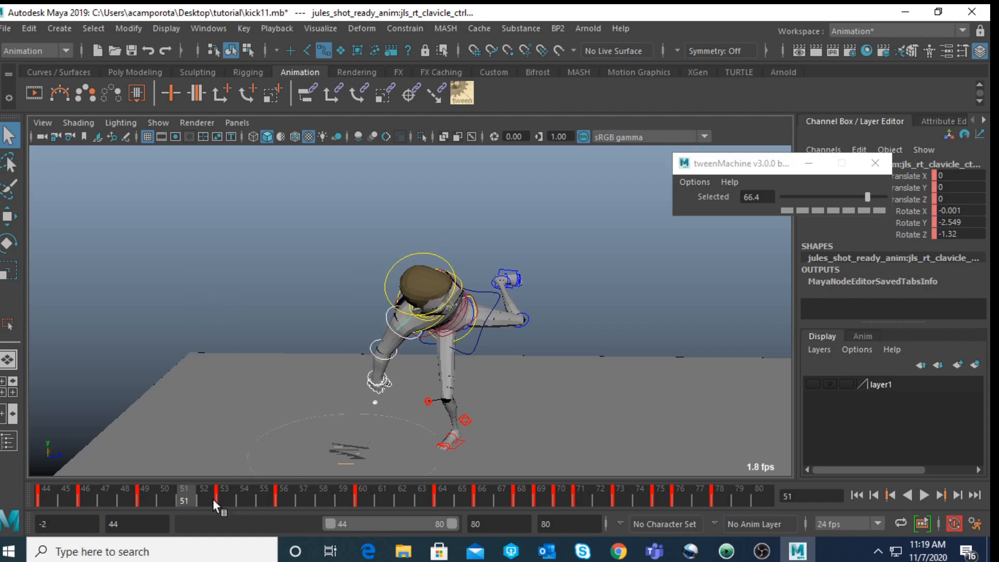
{"action": "left_click_drag", "start_coordinate": [255, 500], "coordinate": [232, 498]}
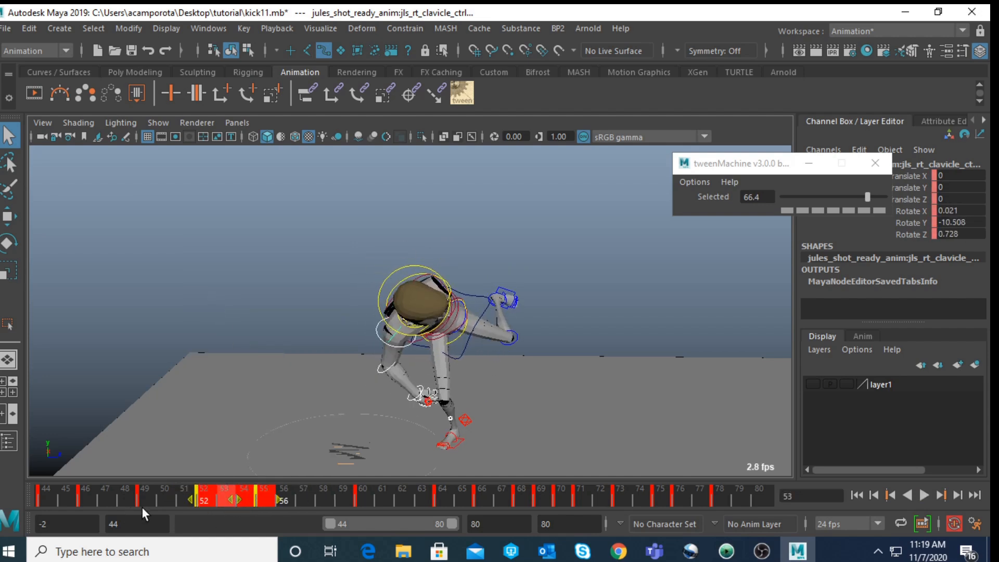
Key an in-between arm pose at frame 57 with tweenMachine at 76.6 and return to frame 44
{"action": "mouse_move", "coordinate": [92, 497]}
{"action": "left_mouse_down"}
{"action": "mouse_move", "coordinate": [169, 503]}
{"action": "mouse_move", "coordinate": [17, 510]}
{"action": "mouse_move", "coordinate": [350, 497]}
{"action": "mouse_move", "coordinate": [307, 494]}
{"action": "left_mouse_up"}
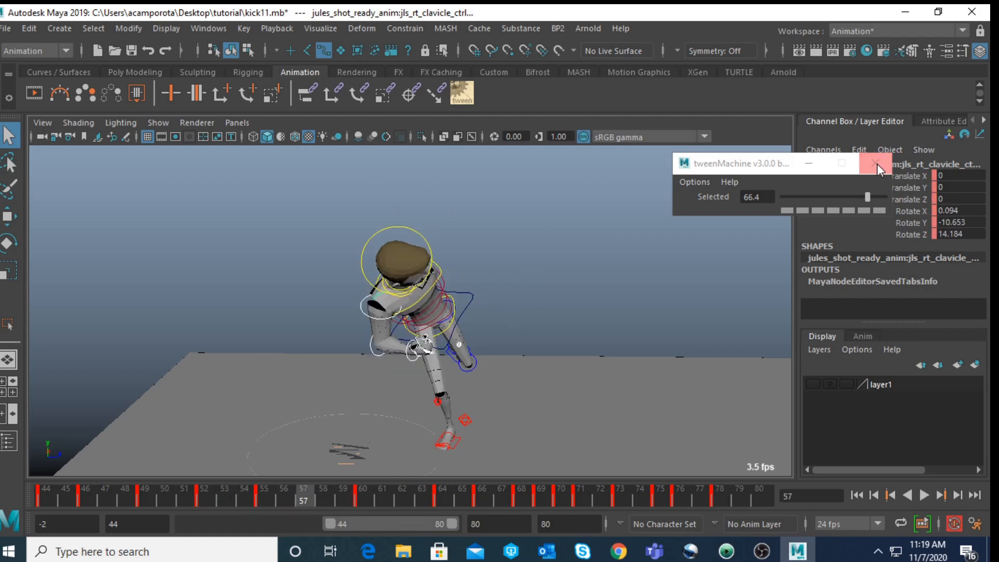
{"action": "left_click_drag", "start_coordinate": [867, 196], "coordinate": [872, 197]}
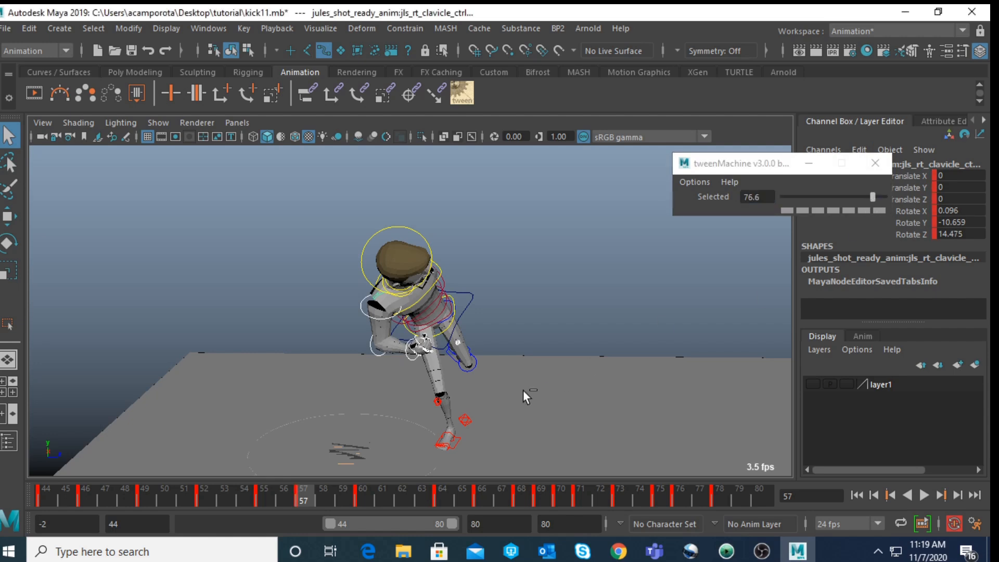
{"action": "mouse_move", "coordinate": [333, 492]}
{"action": "left_mouse_down"}
{"action": "mouse_move", "coordinate": [447, 483]}
{"action": "mouse_move", "coordinate": [530, 494]}
{"action": "mouse_move", "coordinate": [46, 492]}
{"action": "left_mouse_up"}
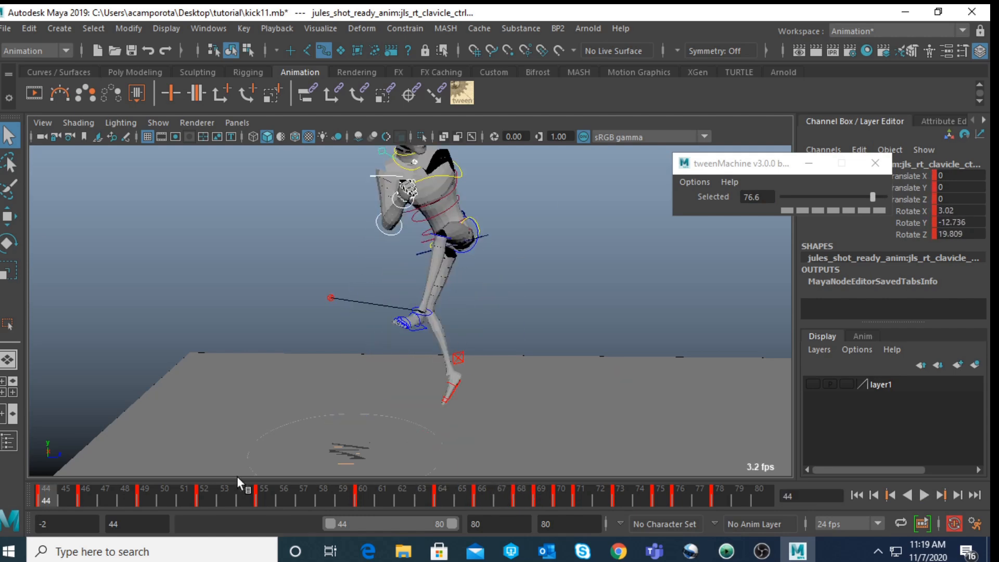
Try deleting the selected right arm controls' key at frame 64 and play the animation from frame 44
{"action": "key", "text": "alt+v"}
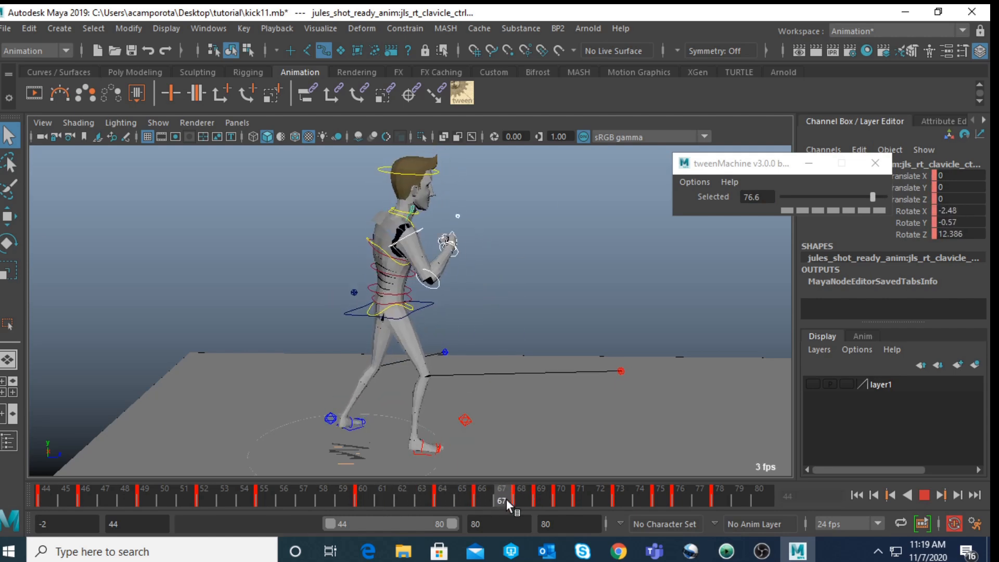
{"action": "right_click", "coordinate": [448, 494]}
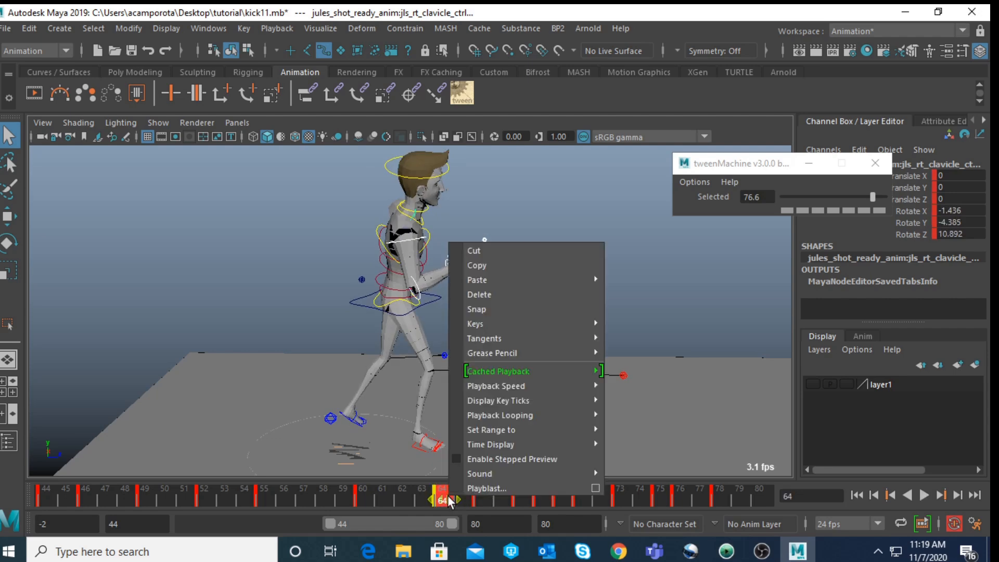
{"action": "left_click", "coordinate": [507, 290]}
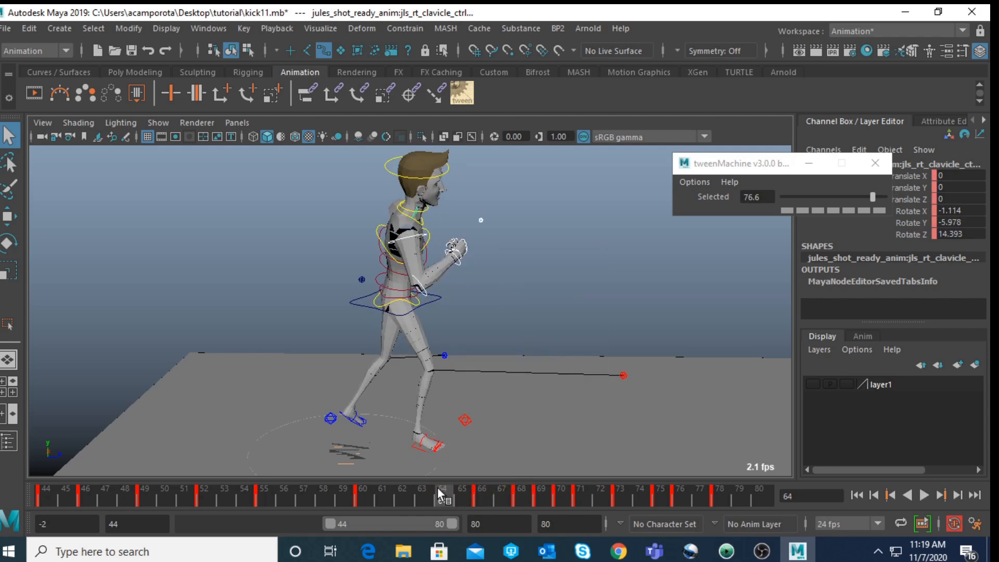
{"action": "key", "text": "alt+shift+v"}
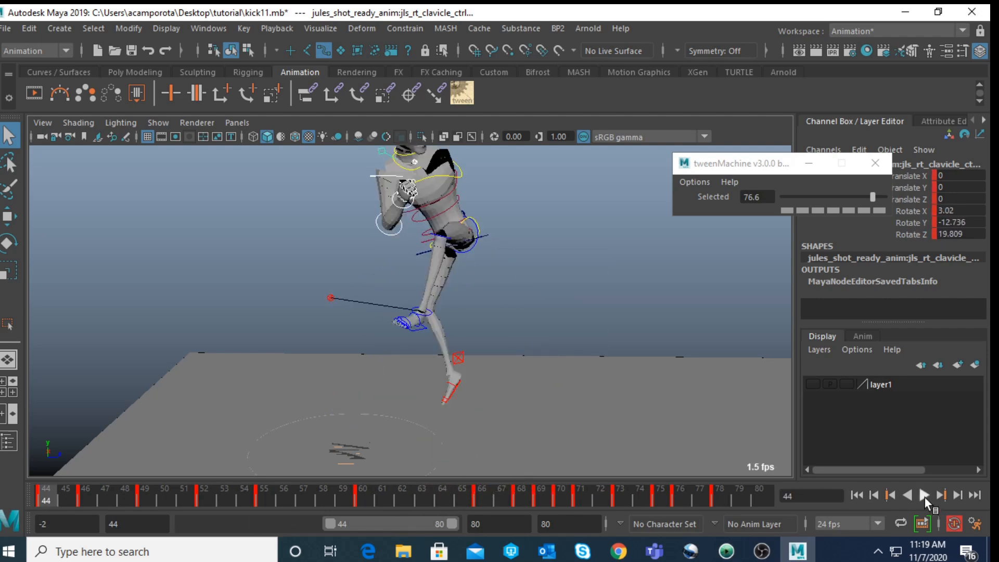
{"action": "left_click", "coordinate": [924, 494]}
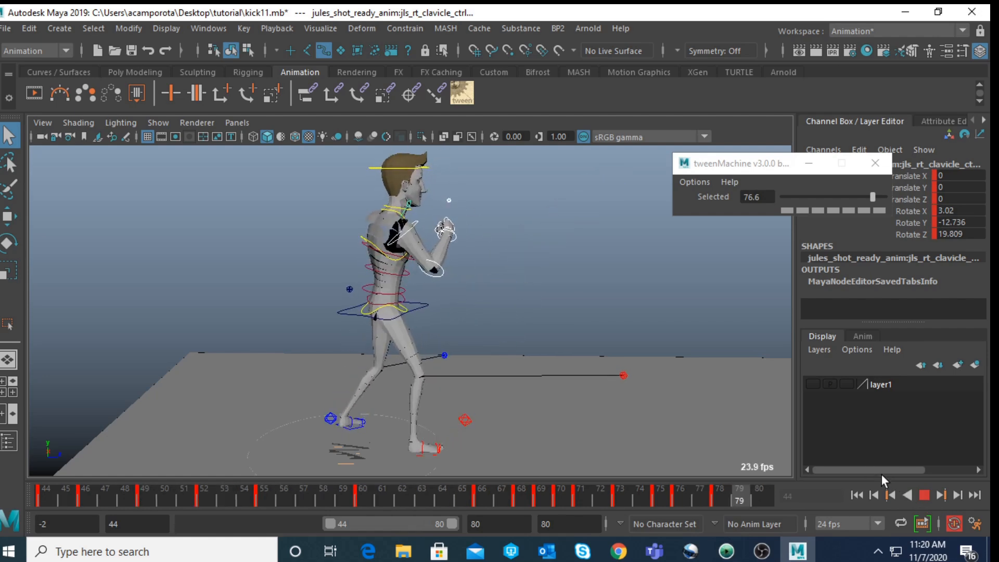
{"action": "key", "text": "alt+v"}
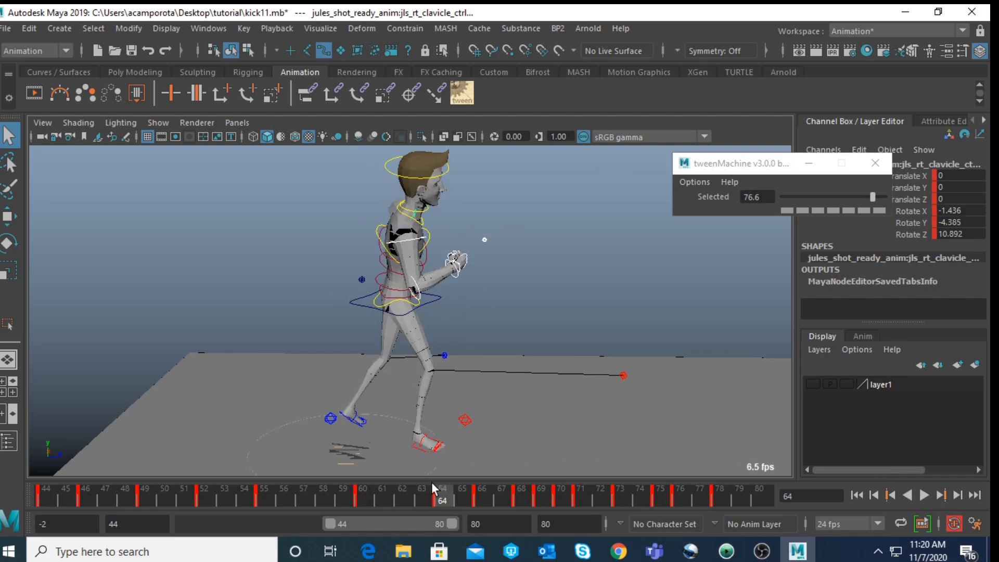
Show layer1's reference footage and compare the character's right arm motion with it through frame 60
{"action": "left_click", "coordinate": [812, 383]}
{"action": "left_click_drag", "start_coordinate": [541, 285], "coordinate": [437, 355], "text": "alt"}
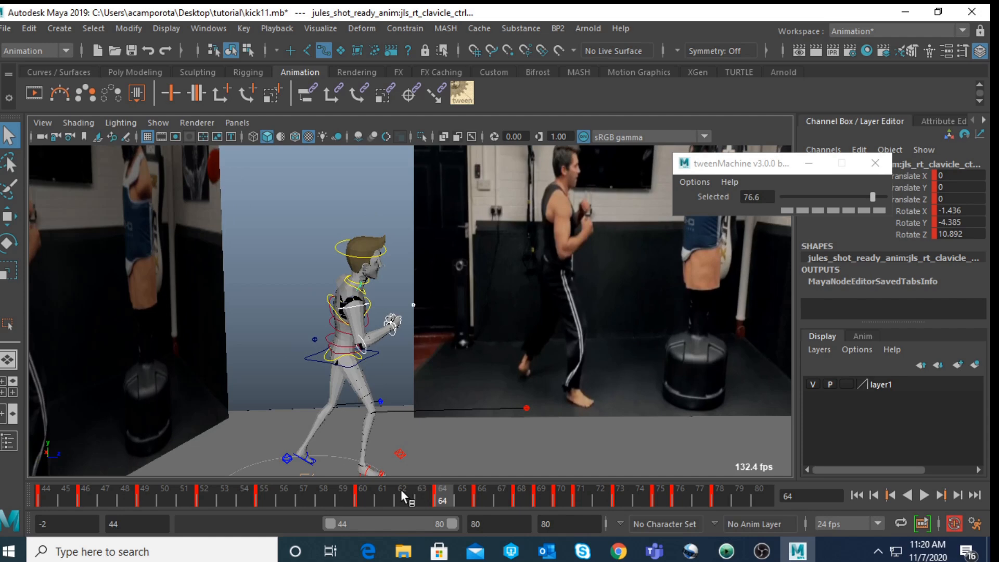
{"action": "key", "text": "alt+v"}
{"action": "mouse_move", "coordinate": [131, 501]}
{"action": "left_mouse_down"}
{"action": "mouse_move", "coordinate": [217, 509]}
{"action": "mouse_move", "coordinate": [436, 480]}
{"action": "mouse_move", "coordinate": [263, 498]}
{"action": "left_mouse_up"}
{"action": "left_click", "coordinate": [358, 490]}
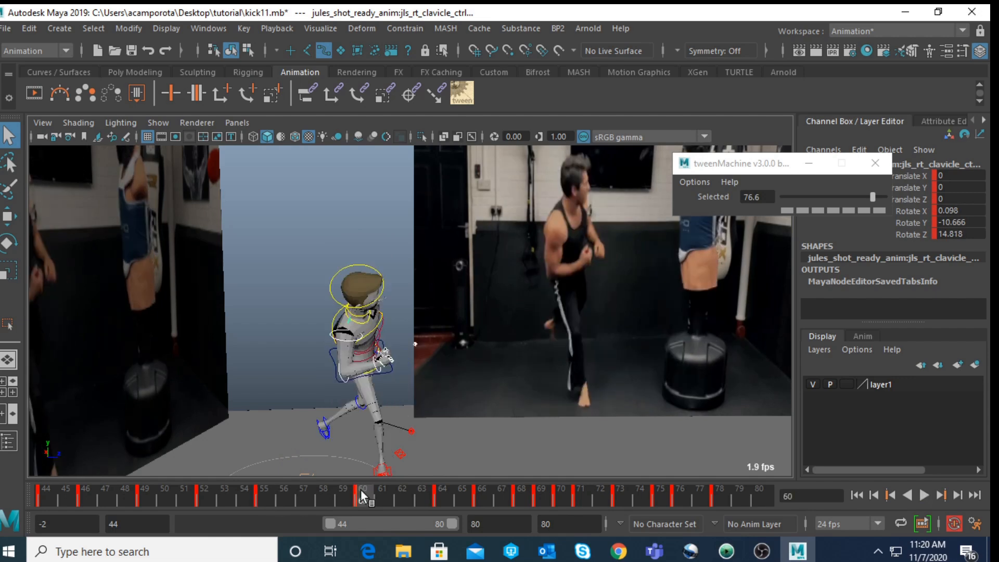
Undo the last few changes and bring back layer1's reference footage at frame 55
{"action": "key", "text": "ctrl+z"}
{"action": "key", "text": "ctrl+z"}
{"action": "key", "text": "ctrl+z"}
{"action": "key", "text": "ctrl+z"}
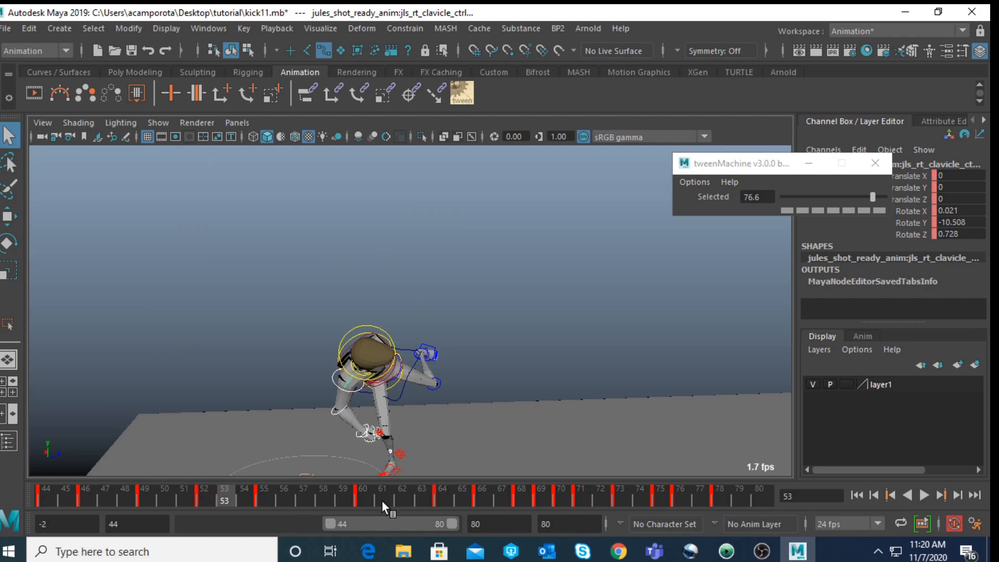
{"action": "left_click", "coordinate": [264, 494]}
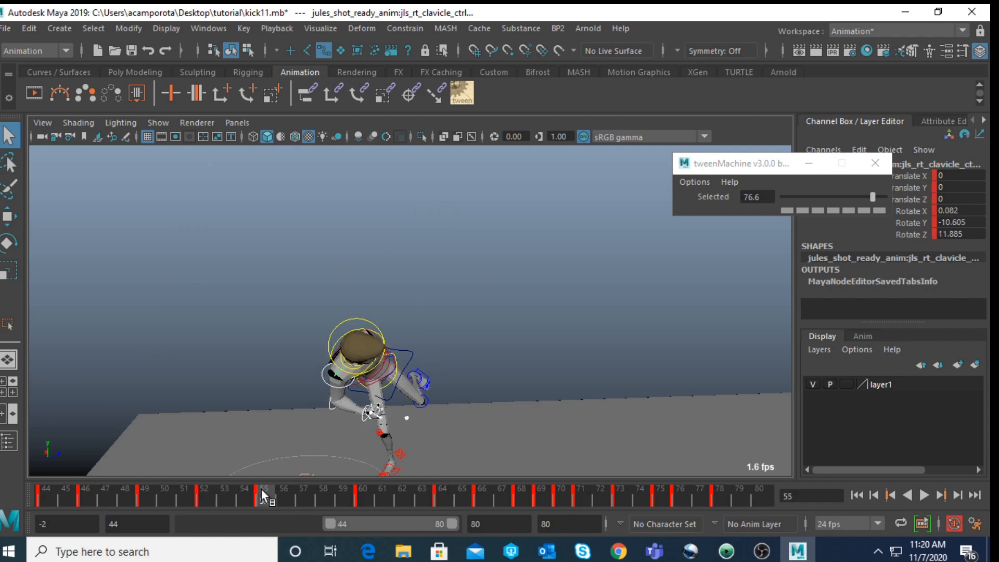
{"action": "left_click", "coordinate": [816, 382]}
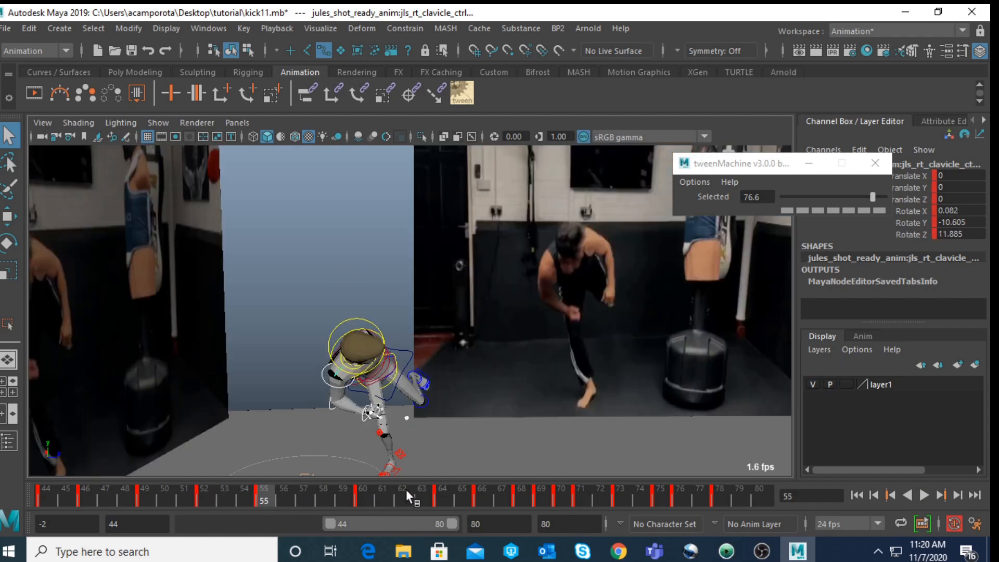
Delete the selected right arm controls' key at frame 60, checking the pose against frame 64
{"action": "left_click", "coordinate": [363, 491], "text": "shift"}
{"action": "right_click", "coordinate": [361, 493]}
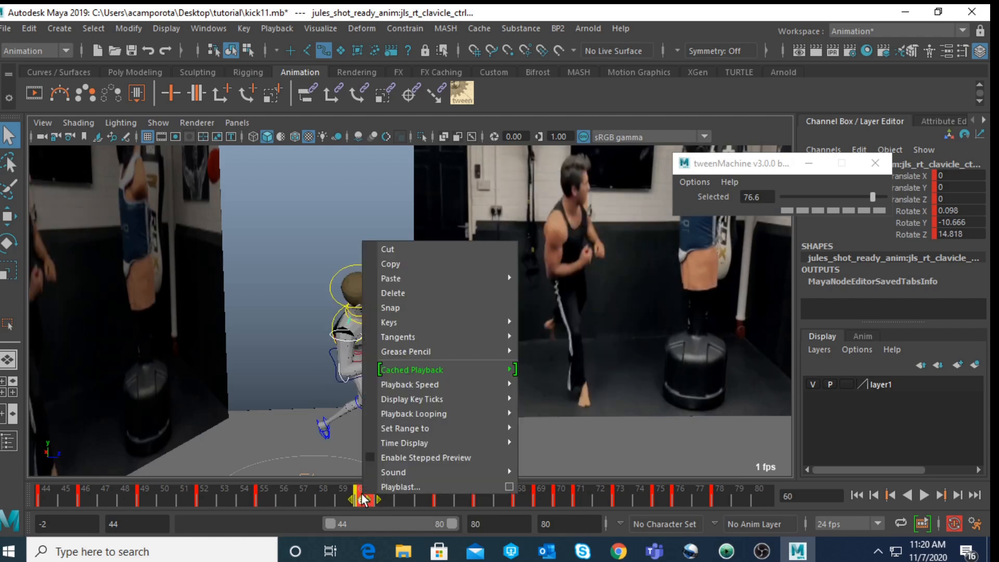
{"action": "left_click", "coordinate": [407, 294]}
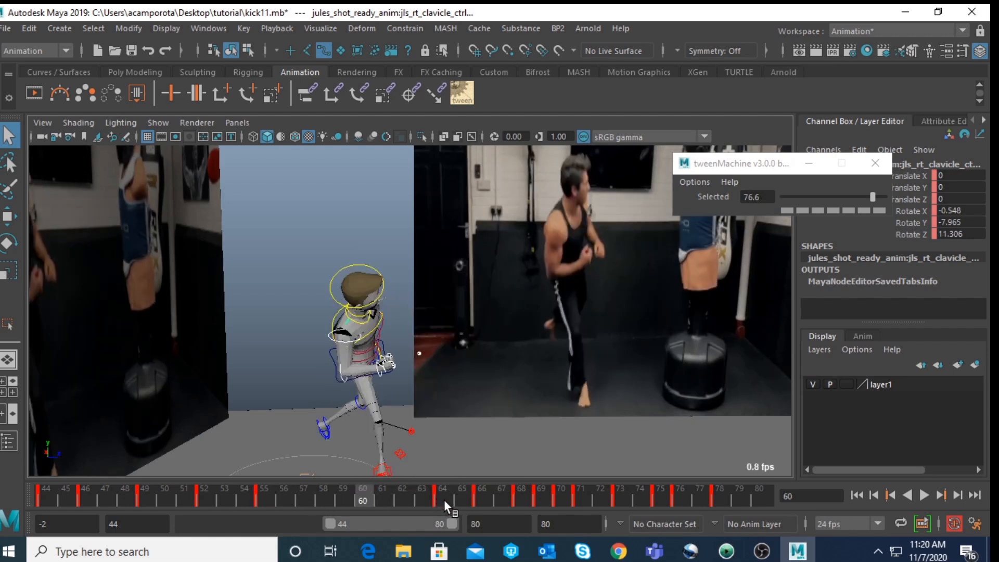
{"action": "left_click", "coordinate": [444, 499]}
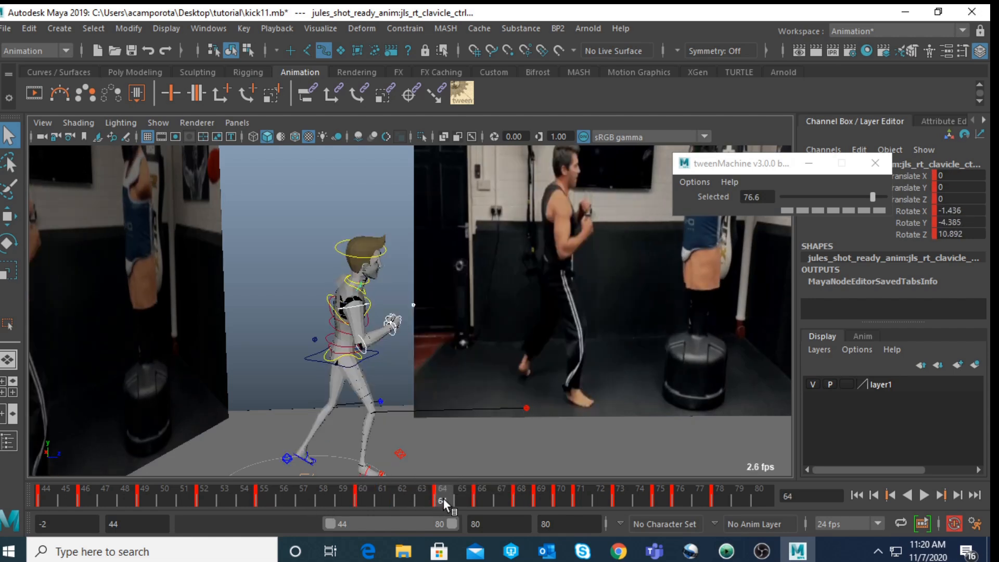
{"action": "left_click", "coordinate": [363, 493], "text": "shift"}
{"action": "right_click", "coordinate": [363, 493]}
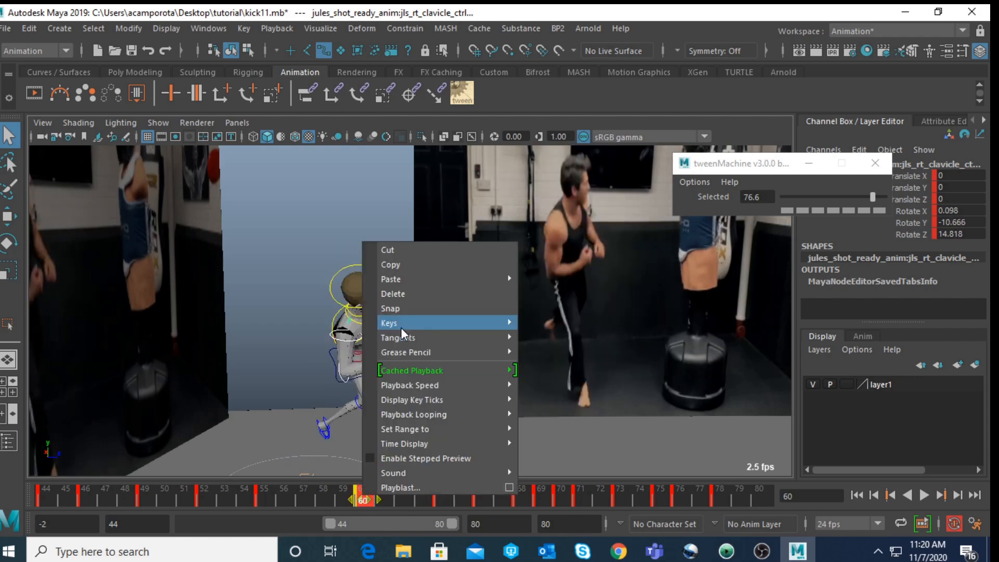
{"action": "left_click", "coordinate": [401, 293]}
Key an in-between right arm pose at frame 55 with tweenMachine at 78.1
{"action": "left_click", "coordinate": [263, 495]}
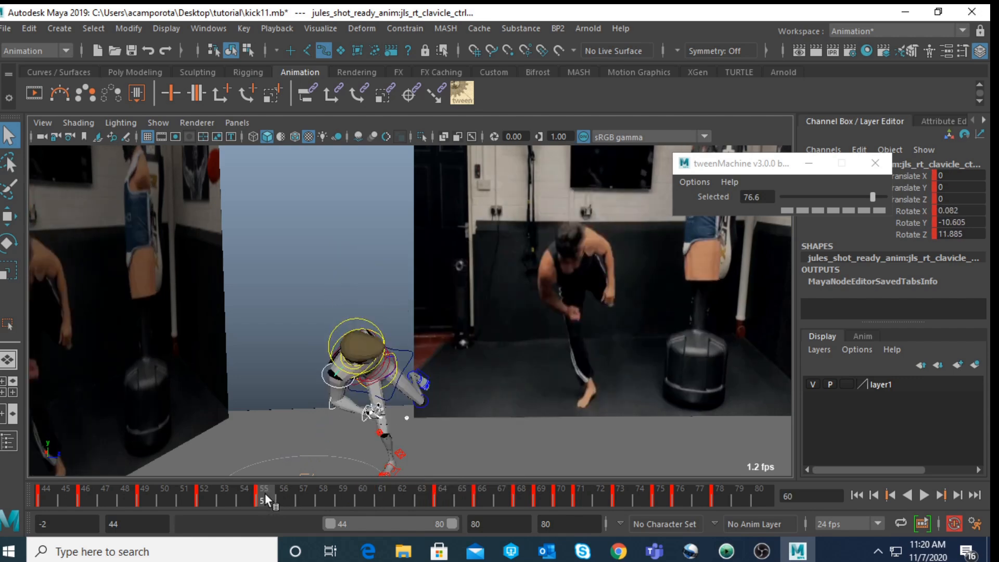
{"action": "left_click", "coordinate": [875, 198]}
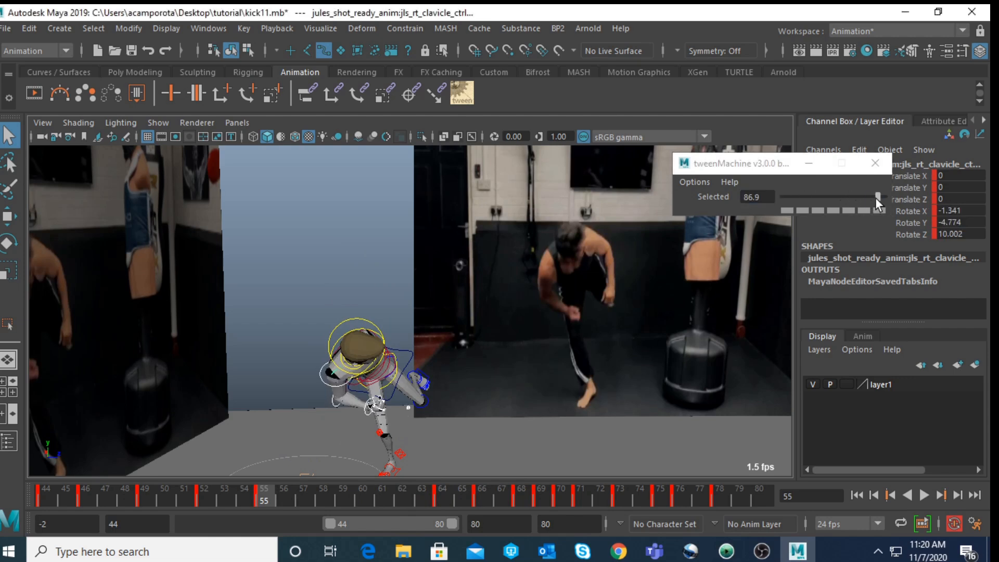
{"action": "left_click_drag", "start_coordinate": [872, 196], "coordinate": [873, 196]}
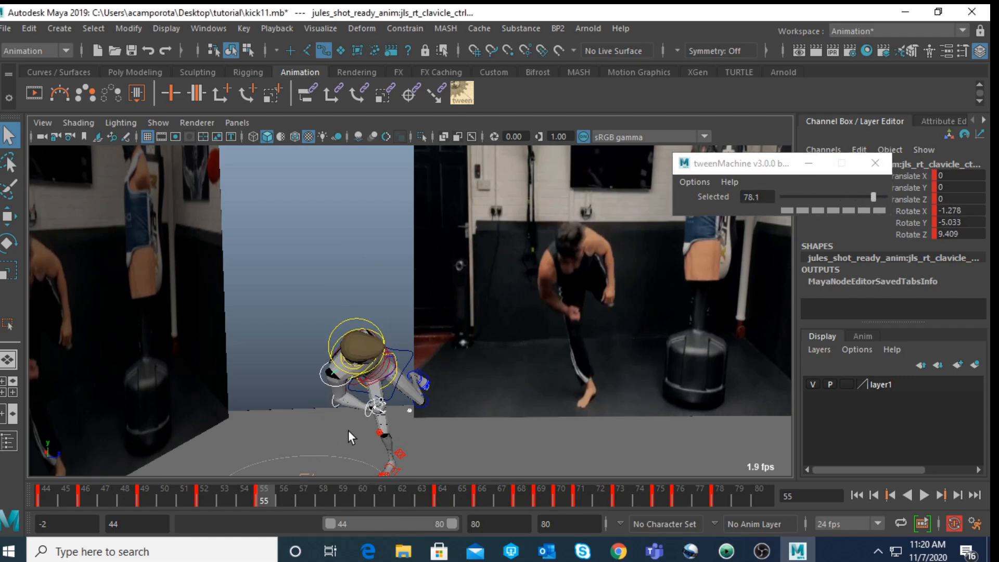
Delete the selected right arm controls' key at frame 66 and scrub through the motion
{"action": "key", "text": "alt+v"}
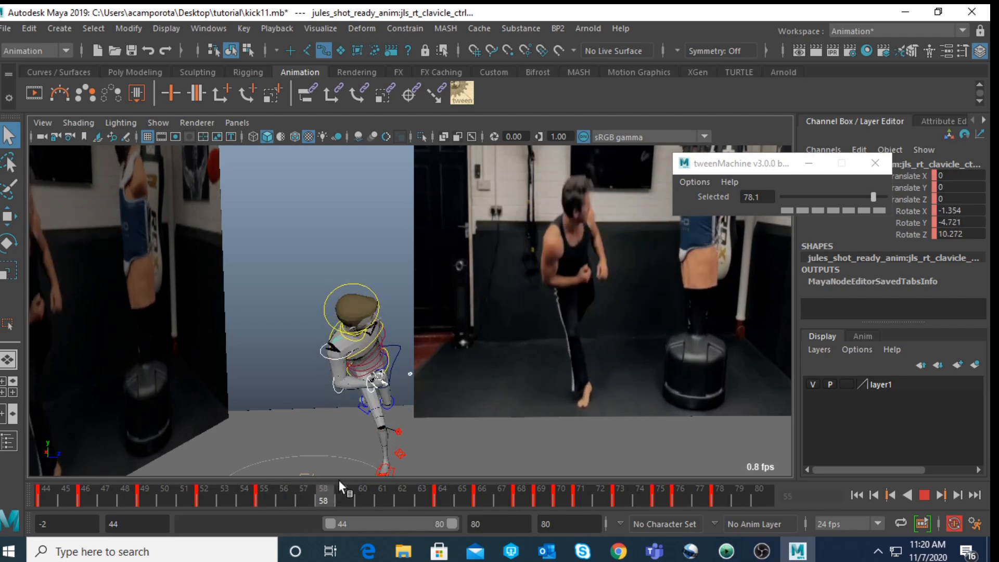
{"action": "left_click", "coordinate": [441, 489]}
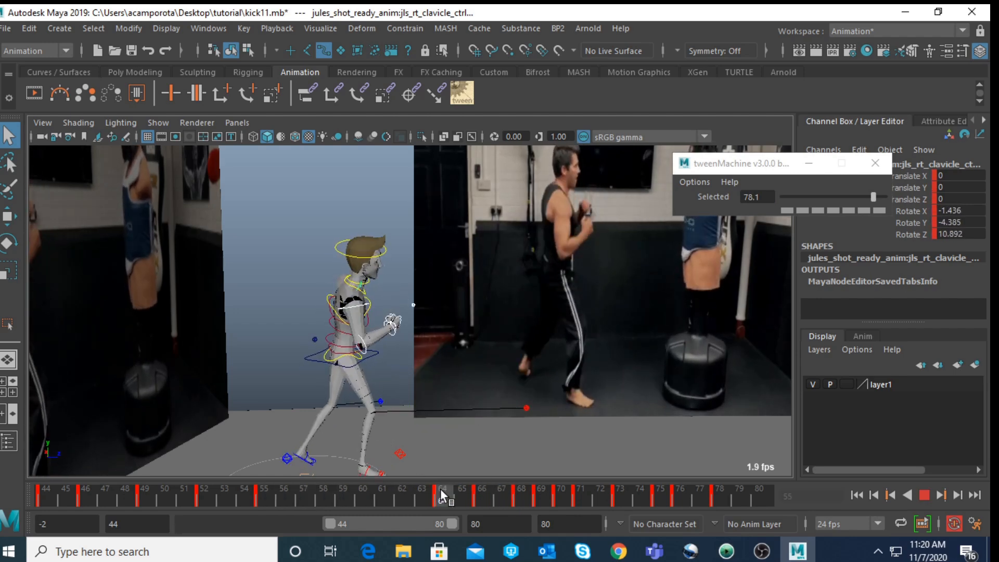
{"action": "left_click", "coordinate": [482, 497], "text": "shift"}
{"action": "right_click", "coordinate": [484, 498]}
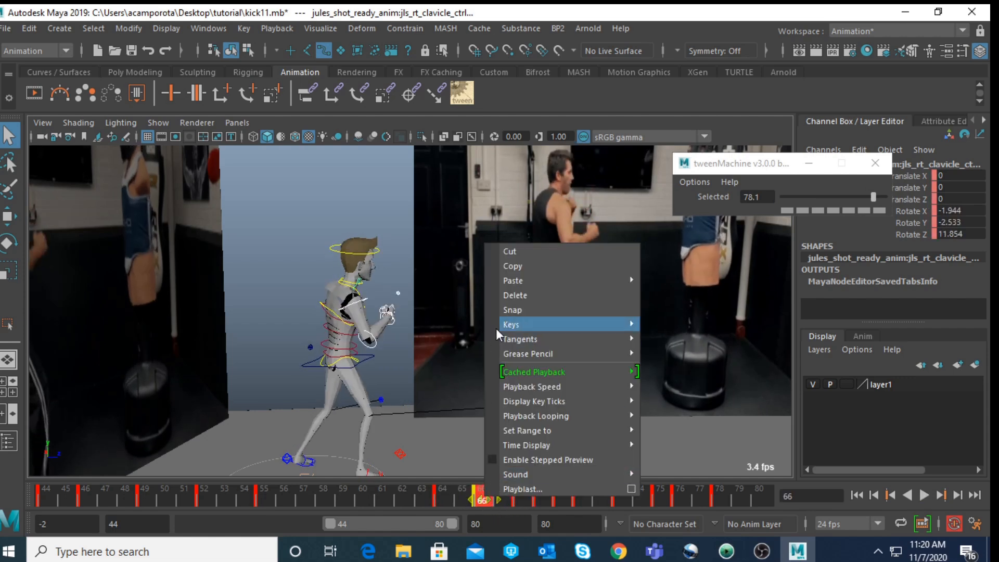
{"action": "left_click", "coordinate": [521, 292]}
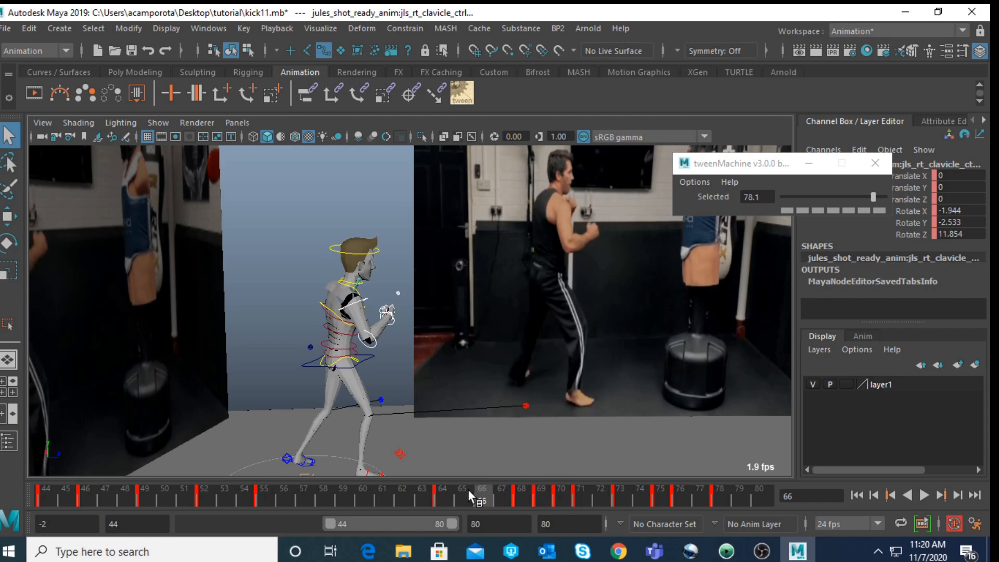
{"action": "left_click_drag", "start_coordinate": [469, 489], "coordinate": [547, 503]}
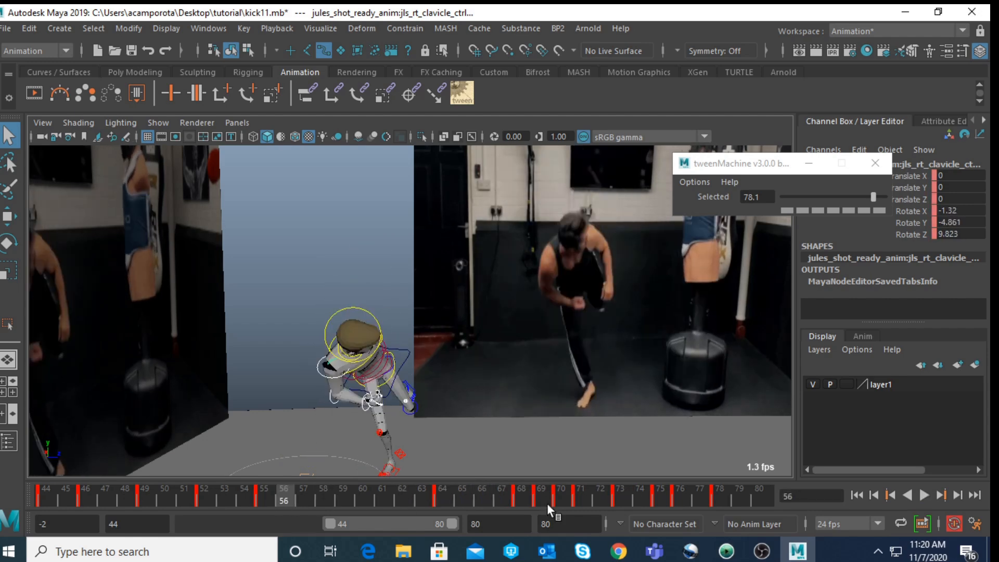
Hide layer1's reference footage and play back the kick animation to review the right arm
{"action": "left_click", "coordinate": [819, 384]}
{"action": "left_click", "coordinate": [924, 494]}
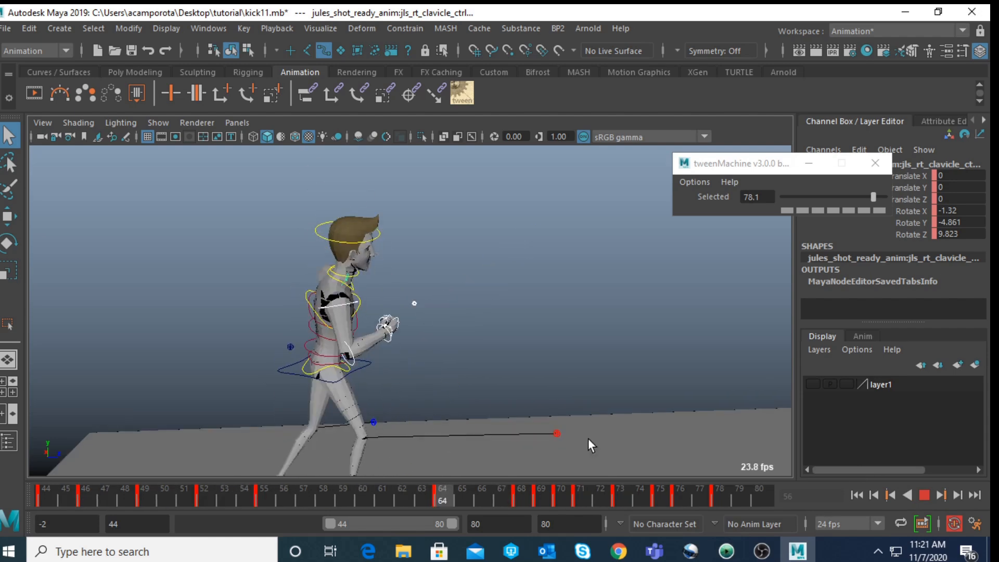
{"action": "left_click", "coordinate": [924, 494]}
{"action": "key", "text": "alt+v"}
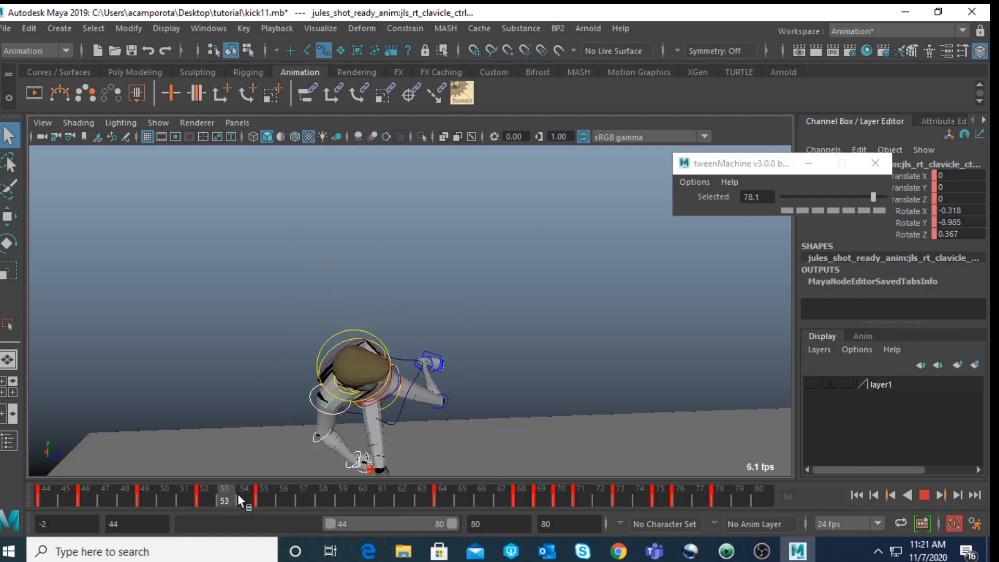
Show layer1's reference footage and compare the right arm poses with it between frames 49 and 55
{"action": "left_click", "coordinate": [154, 500]}
{"action": "left_click", "coordinate": [203, 494], "text": "shift"}
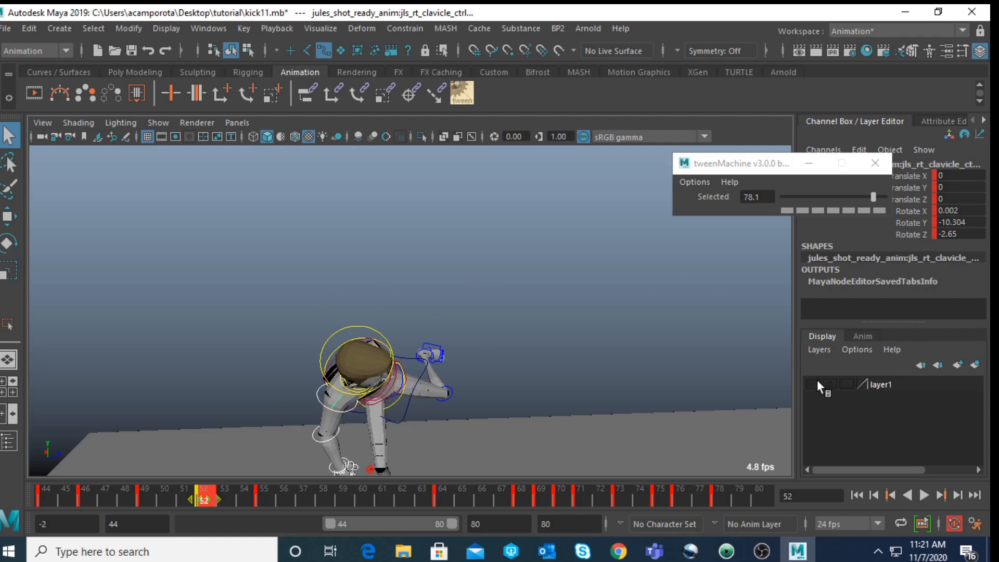
{"action": "left_click", "coordinate": [816, 385]}
{"action": "left_click", "coordinate": [157, 496]}
{"action": "key", "text": "alt+v"}
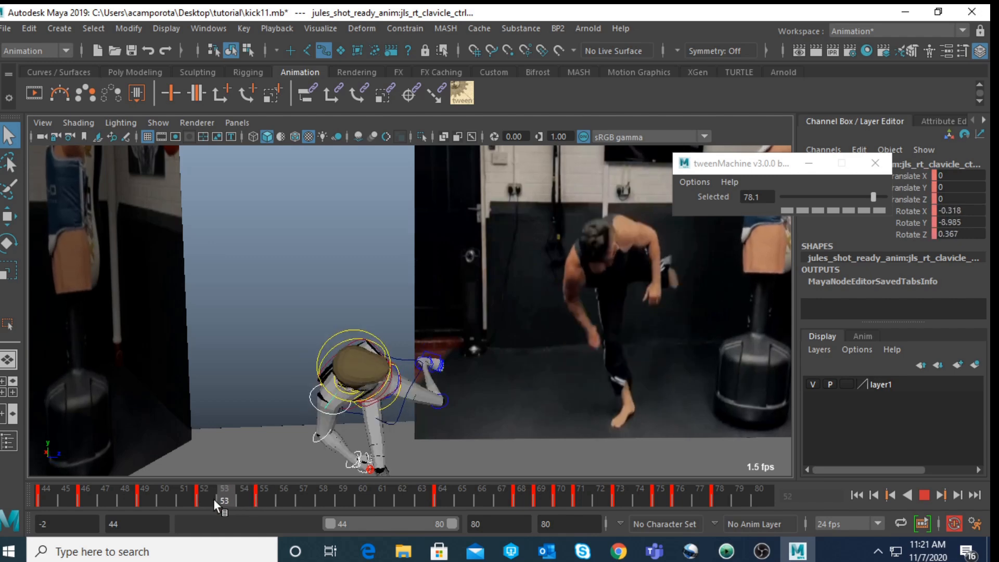
{"action": "key", "text": "alt+v"}
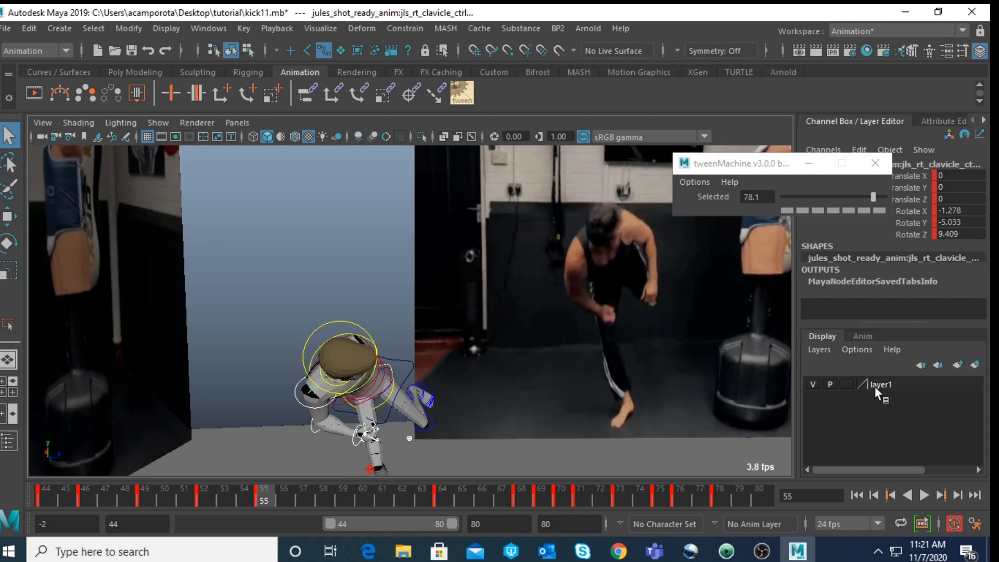
Hide layer1's reference footage and select the right hand's index cup control
{"action": "left_click", "coordinate": [814, 386]}
{"action": "left_click_drag", "start_coordinate": [466, 341], "coordinate": [442, 273], "text": "alt"}
{"action": "scroll", "coordinate": [470, 273], "scroll_direction": "up", "scroll_amount": 5}
{"action": "scroll", "coordinate": [441, 273], "scroll_direction": "up", "scroll_amount": 5}
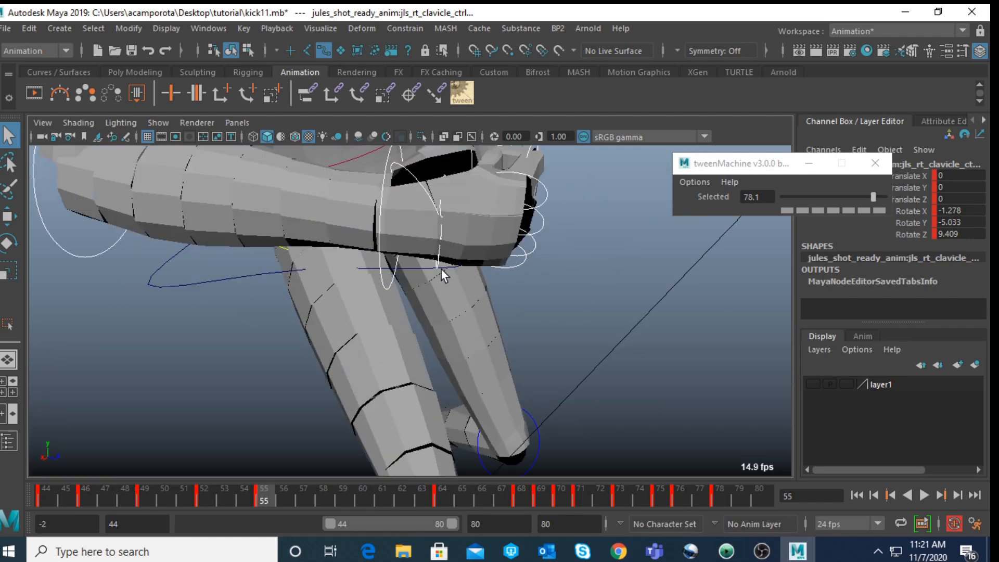
{"action": "left_click", "coordinate": [440, 205]}
{"action": "left_click", "coordinate": [442, 204]}
Examine the right hand's motion between frames 57 and 71
{"action": "left_click_drag", "start_coordinate": [442, 204], "coordinate": [429, 281], "text": "alt"}
{"action": "scroll", "coordinate": [430, 281], "scroll_direction": "down", "scroll_amount": 5}
{"action": "left_click_drag", "start_coordinate": [298, 500], "coordinate": [462, 479]}
{"action": "right_click_drag", "start_coordinate": [495, 414], "coordinate": [502, 280], "text": "alt"}
{"action": "middle_click_drag", "start_coordinate": [501, 280], "coordinate": [476, 405], "text": "alt"}
{"action": "scroll", "coordinate": [477, 411], "scroll_direction": "up", "scroll_amount": 3}
{"action": "left_click_drag", "start_coordinate": [473, 492], "coordinate": [586, 491]}
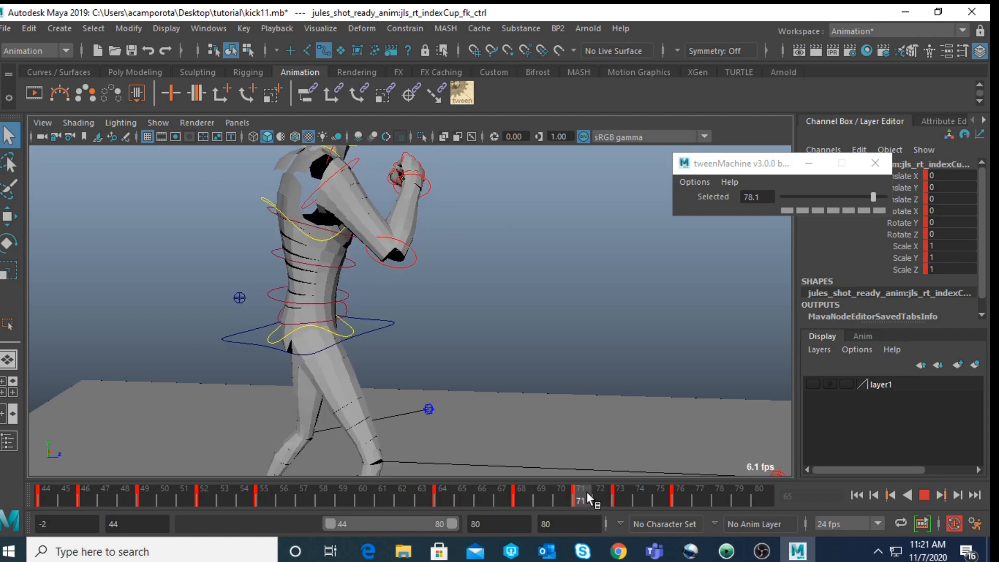
Set the playback range to end at frame 71 and key the index cup control on every frame from 44 to 71
{"action": "left_click_drag", "start_coordinate": [453, 523], "coordinate": [426, 523]}
{"action": "left_click", "coordinate": [76, 494]}
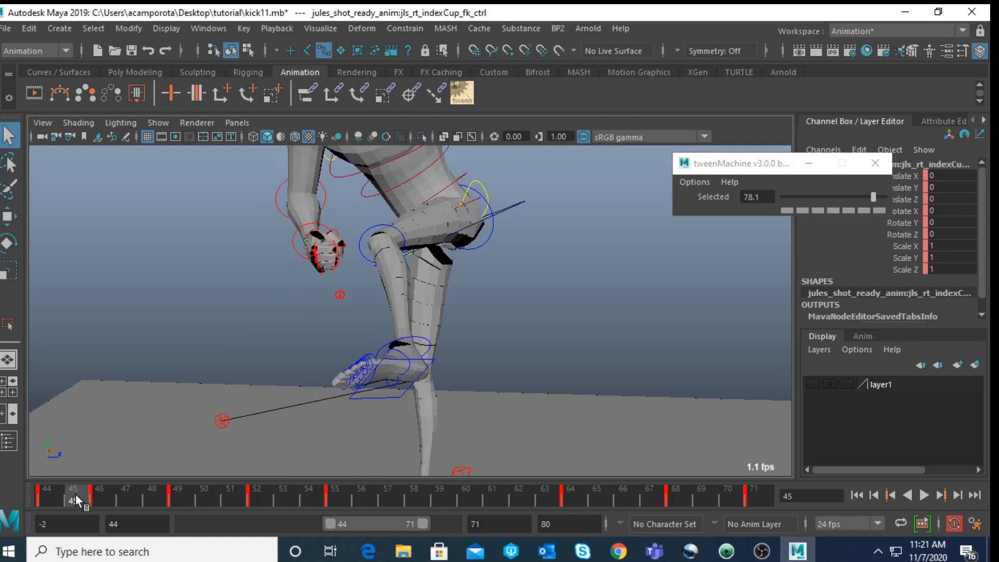
{"action": "left_click", "coordinate": [132, 489]}
{"action": "left_click_drag", "start_coordinate": [161, 494], "coordinate": [752, 494]}
{"action": "right_click_drag", "start_coordinate": [694, 451], "coordinate": [566, 357], "text": "alt"}
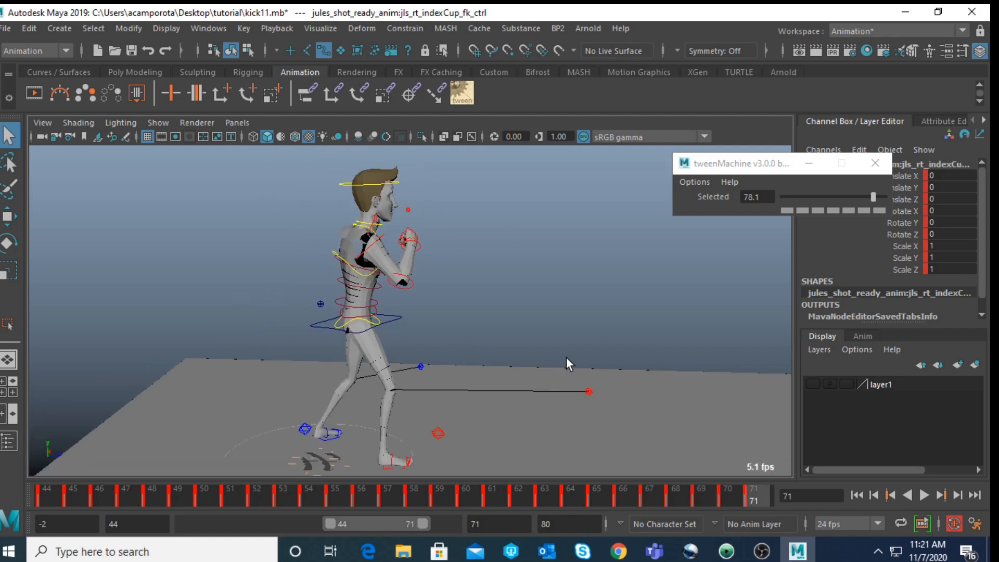
Play back the animation, create a motion trail for the index cup control and return to frame 44
{"action": "left_click", "coordinate": [930, 495]}
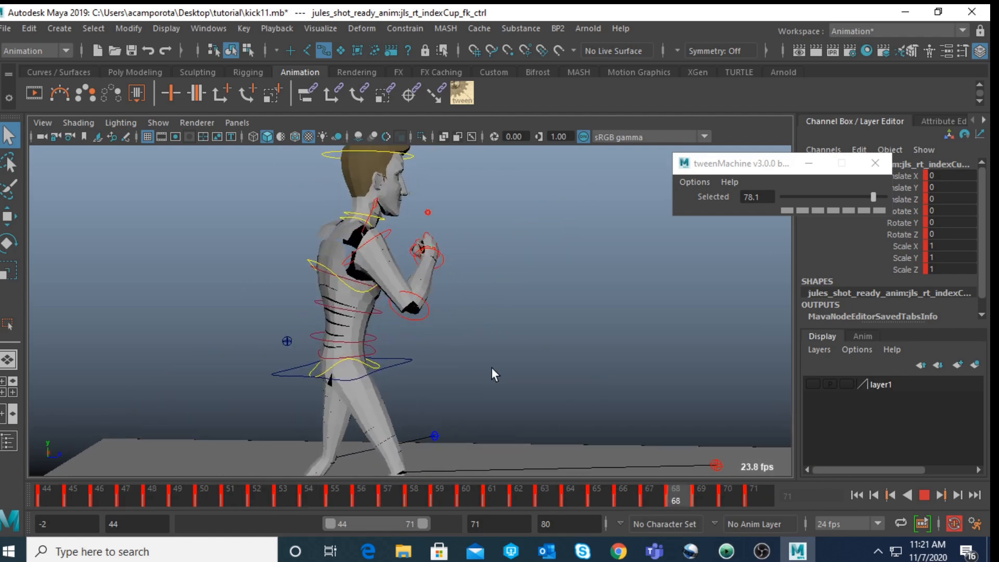
{"action": "left_click", "coordinate": [924, 495]}
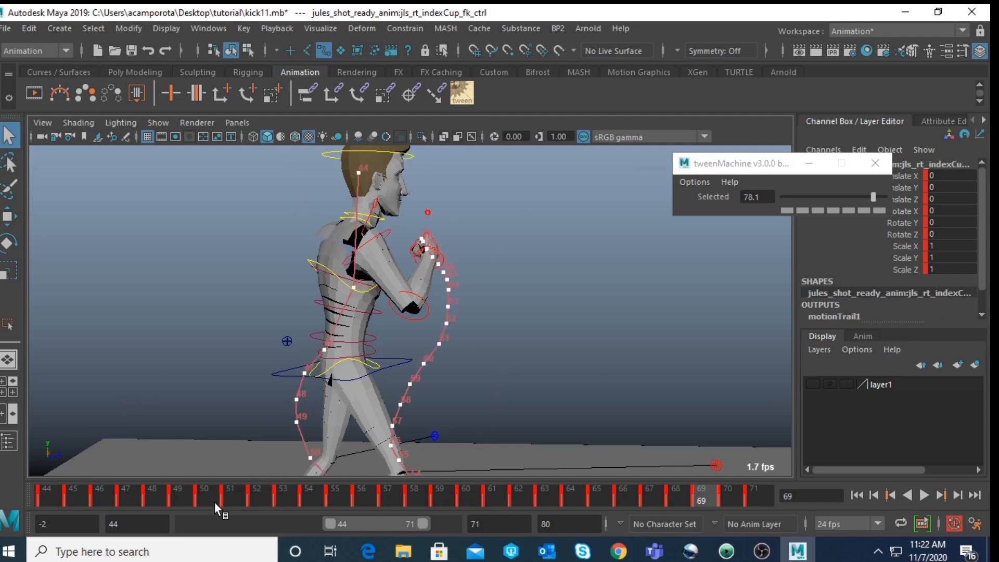
{"action": "key", "text": "alt+v"}
{"action": "key", "text": "alt+v"}
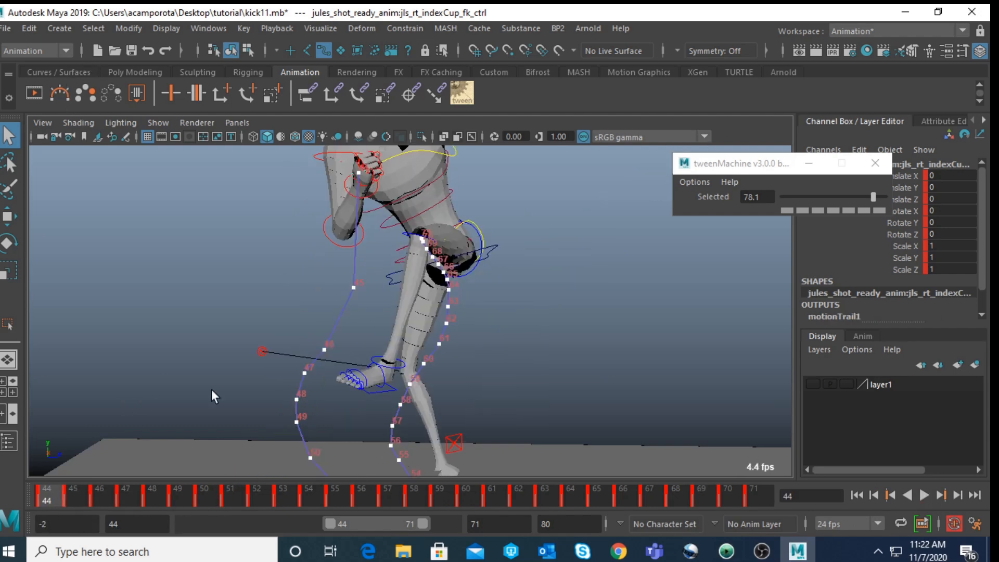
Select the right upper arm control, play back the kick animation, and go to frame 46 with the rotate tool active
{"action": "left_click", "coordinate": [326, 154]}
{"action": "scroll", "coordinate": [298, 308], "scroll_direction": "down", "scroll_amount": 3}
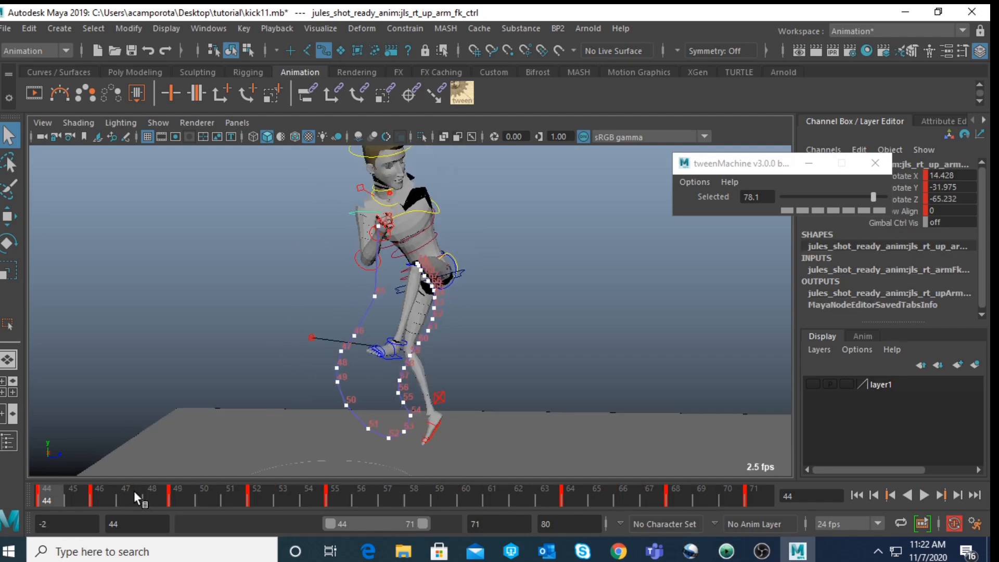
{"action": "key", "text": "alt+v"}
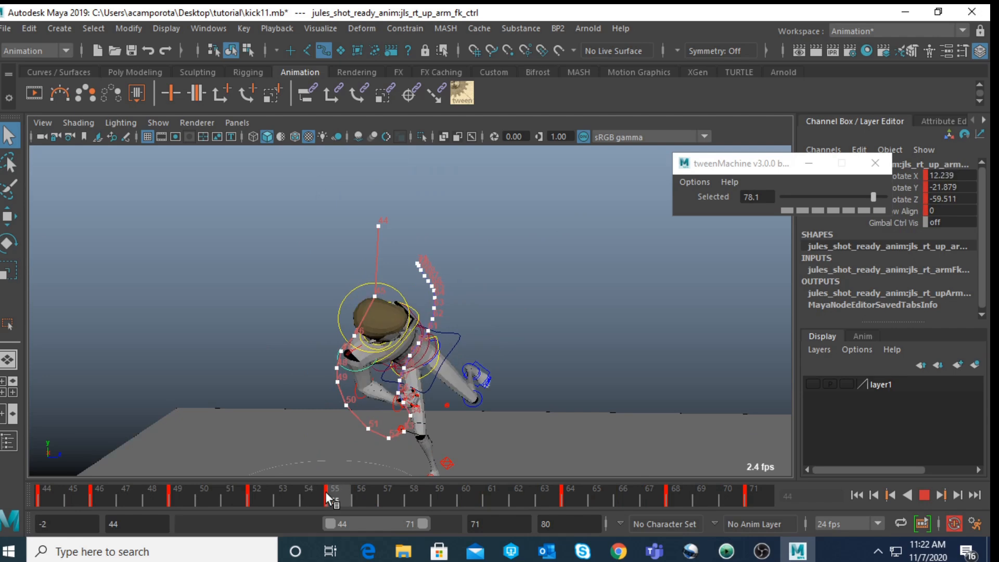
{"action": "scroll", "coordinate": [580, 368], "scroll_direction": "up", "scroll_amount": 4}
{"action": "middle_click_drag", "start_coordinate": [539, 376], "coordinate": [538, 273], "text": "alt"}
{"action": "scroll", "coordinate": [538, 272], "scroll_direction": "up", "scroll_amount": 2}
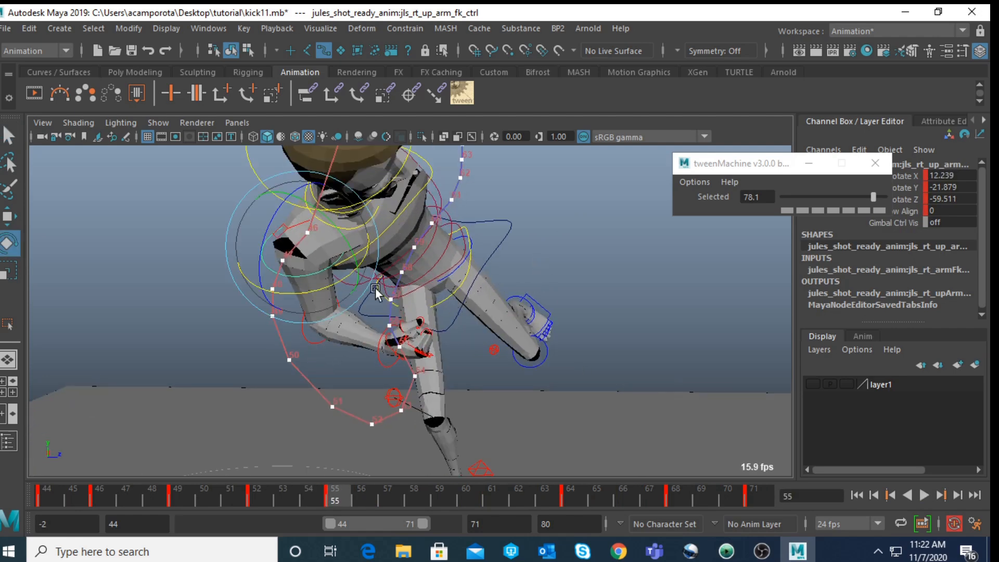
{"action": "left_click", "coordinate": [55, 488]}
{"action": "key", "text": "alt+v"}
{"action": "left_click_drag", "start_coordinate": [54, 488], "coordinate": [107, 503]}
{"action": "scroll", "coordinate": [395, 271], "scroll_direction": "down", "scroll_amount": 3}
{"action": "middle_click_drag", "start_coordinate": [419, 266], "coordinate": [429, 329], "text": "alt"}
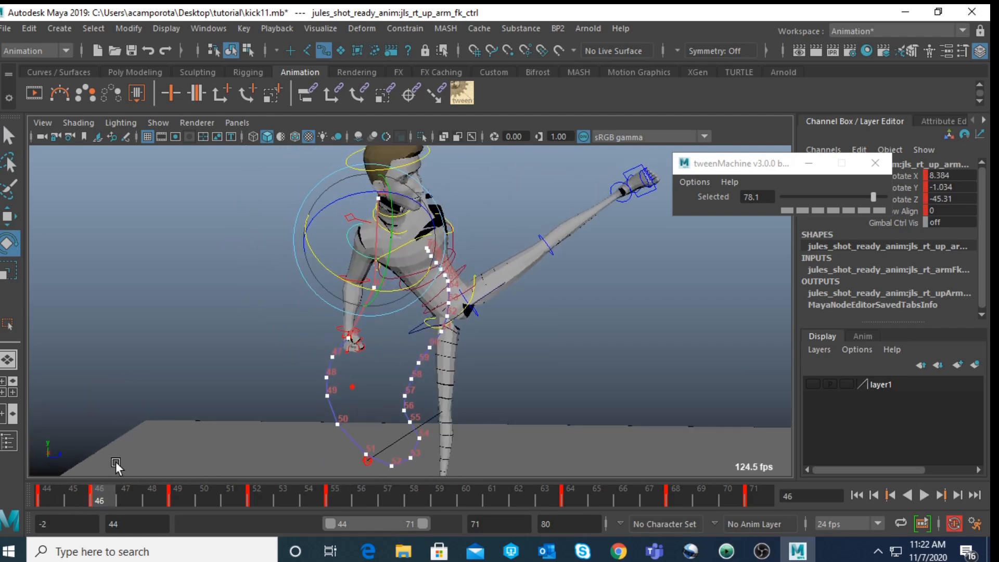
{"action": "left_click_drag", "start_coordinate": [400, 195], "coordinate": [408, 199]}
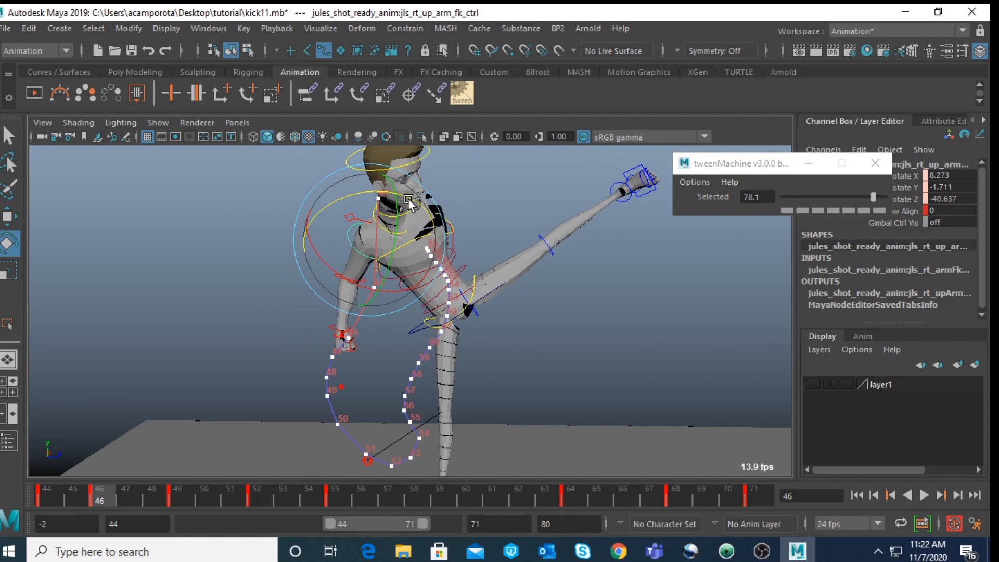
{"action": "key", "text": "s"}
{"action": "key", "text": "ctrl+z"}
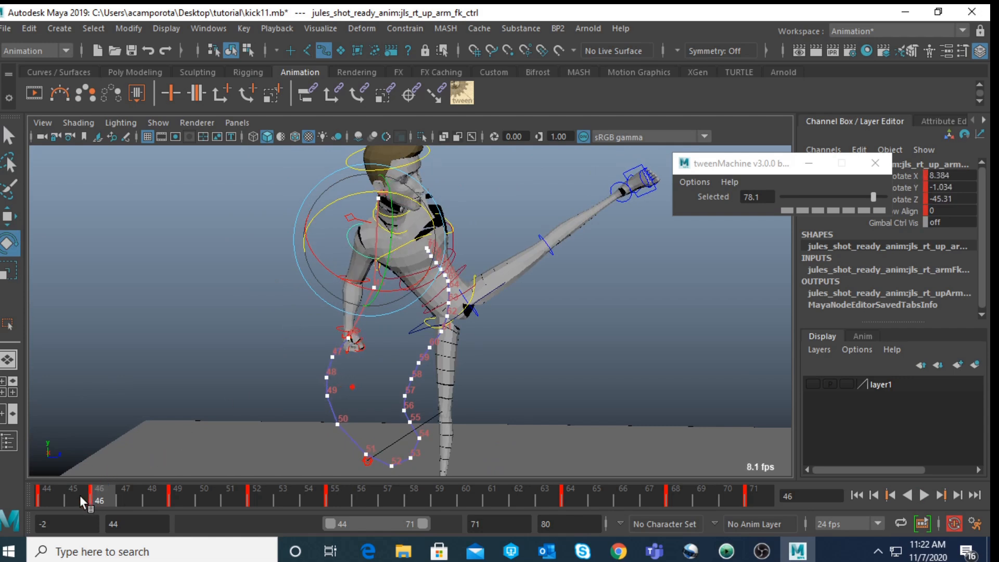
Rotate the right upper arm control to about 8.149, -2.23, -37.005 at frame 46 and 2.556, -17.386, -34.391 at frame 45
{"action": "left_click_drag", "start_coordinate": [421, 205], "coordinate": [431, 212]}
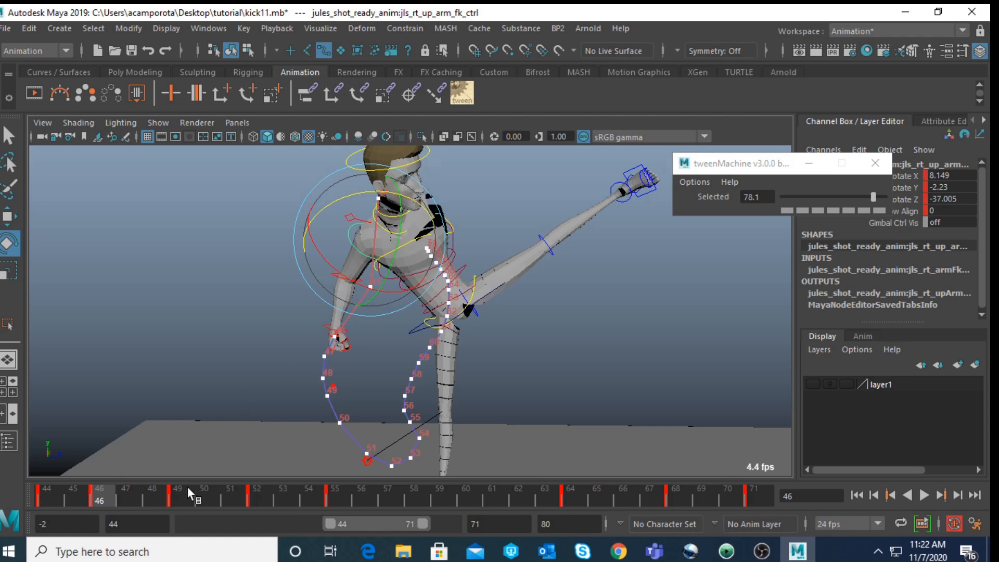
{"action": "left_click", "coordinate": [73, 491]}
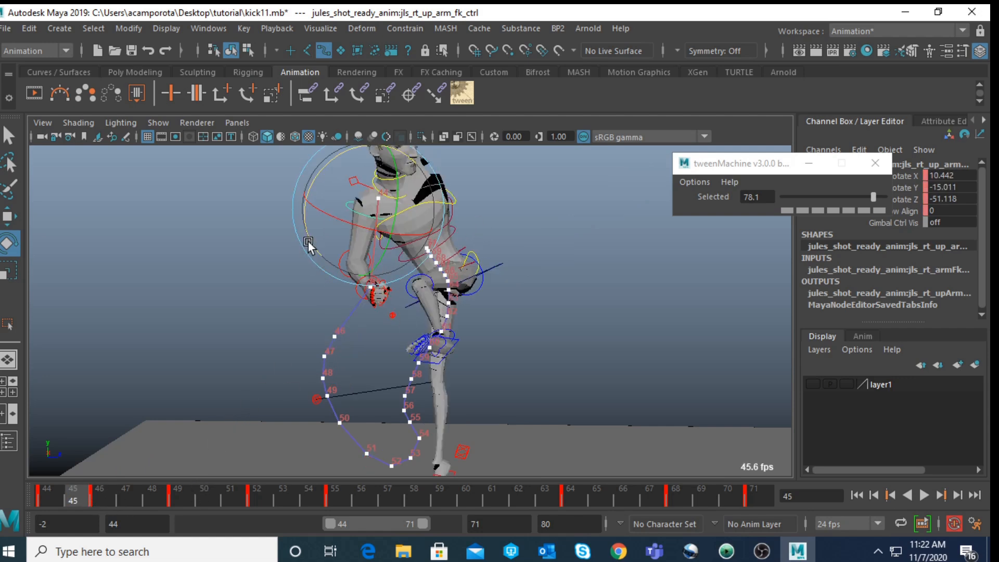
{"action": "left_click_drag", "start_coordinate": [307, 234], "coordinate": [365, 221]}
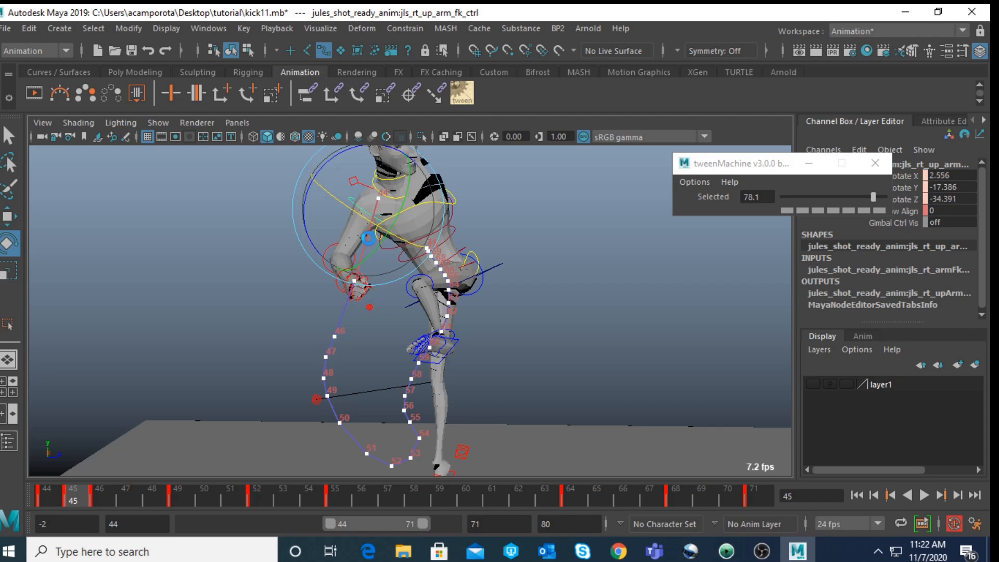
Rotate the right upper arm control at frames 49 and 52 to round out the hand's arc, with Rotate Y about -15.28 at frame 52
{"action": "left_click", "coordinate": [187, 494]}
{"action": "mouse_move", "coordinate": [190, 494]}
{"action": "left_mouse_down"}
{"action": "mouse_move", "coordinate": [260, 497]}
{"action": "mouse_move", "coordinate": [187, 495]}
{"action": "left_mouse_up"}
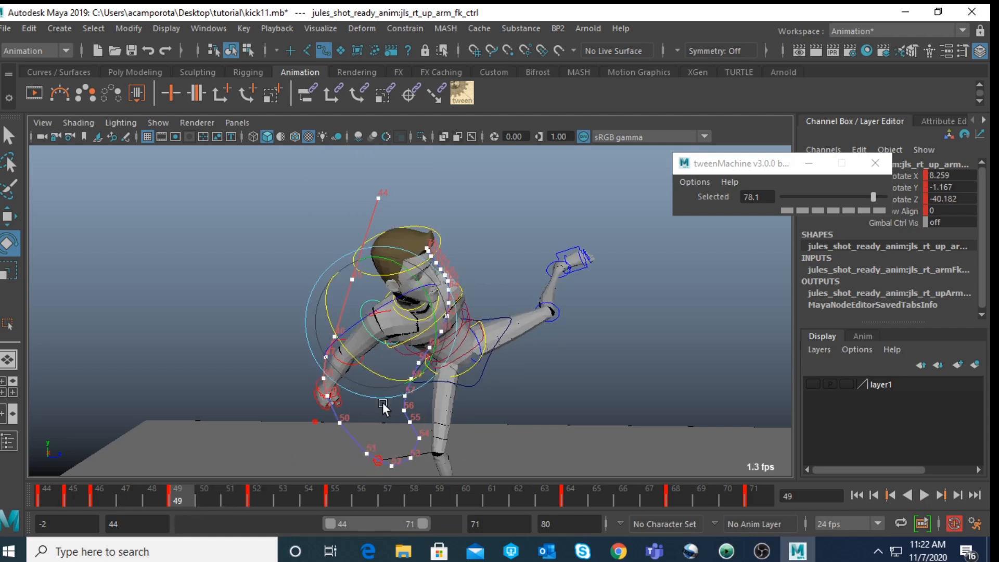
{"action": "left_click_drag", "start_coordinate": [432, 356], "coordinate": [361, 307]}
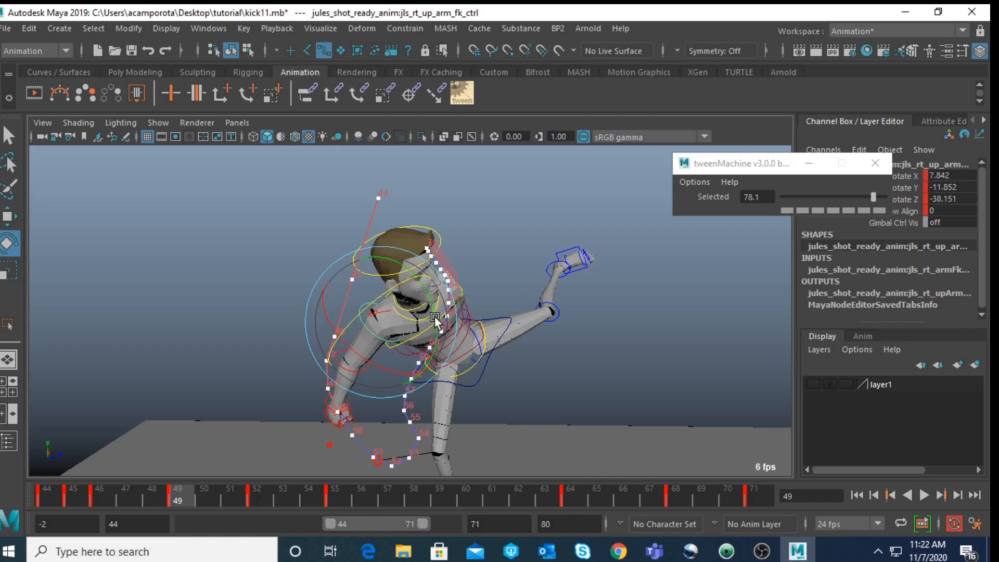
{"action": "left_click_drag", "start_coordinate": [432, 314], "coordinate": [423, 312]}
{"action": "mouse_move", "coordinate": [258, 492]}
{"action": "left_mouse_down"}
{"action": "mouse_move", "coordinate": [234, 494]}
{"action": "mouse_move", "coordinate": [264, 494]}
{"action": "left_mouse_up"}
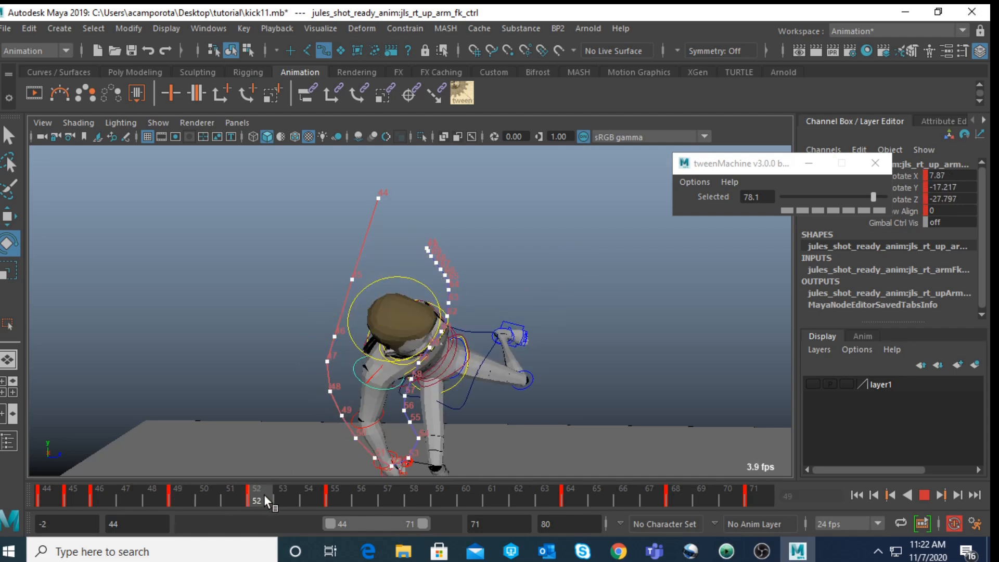
{"action": "left_click_drag", "start_coordinate": [432, 413], "coordinate": [439, 372]}
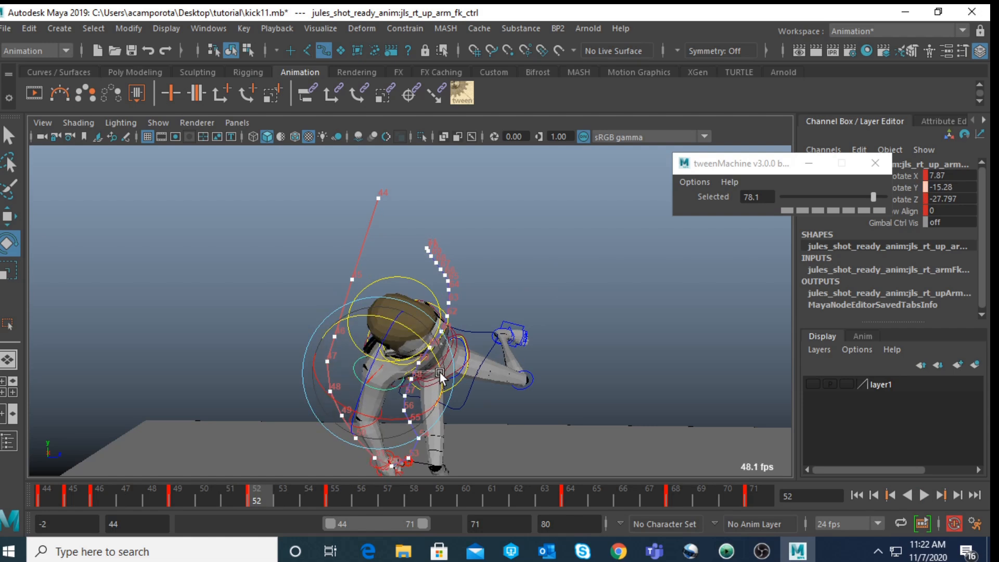
Rotate the right upper arm control to about 1.045, -19.857, -54.371 at frame 54 and 6.578, -21.505, -61.793 at frame 55
{"action": "mouse_move", "coordinate": [312, 492]}
{"action": "left_mouse_down"}
{"action": "mouse_move", "coordinate": [290, 495]}
{"action": "mouse_move", "coordinate": [312, 496]}
{"action": "left_mouse_up"}
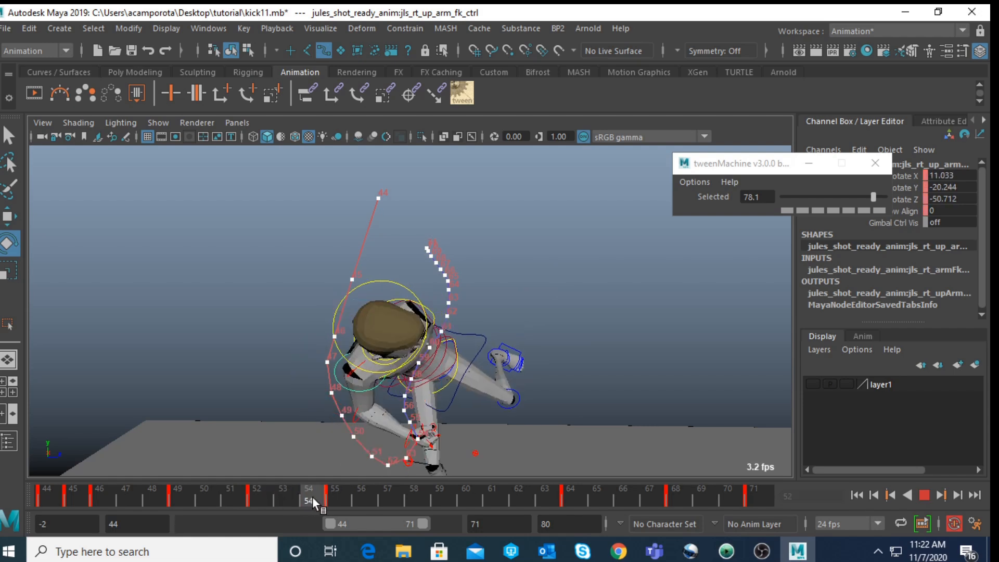
{"action": "left_click_drag", "start_coordinate": [411, 405], "coordinate": [425, 390]}
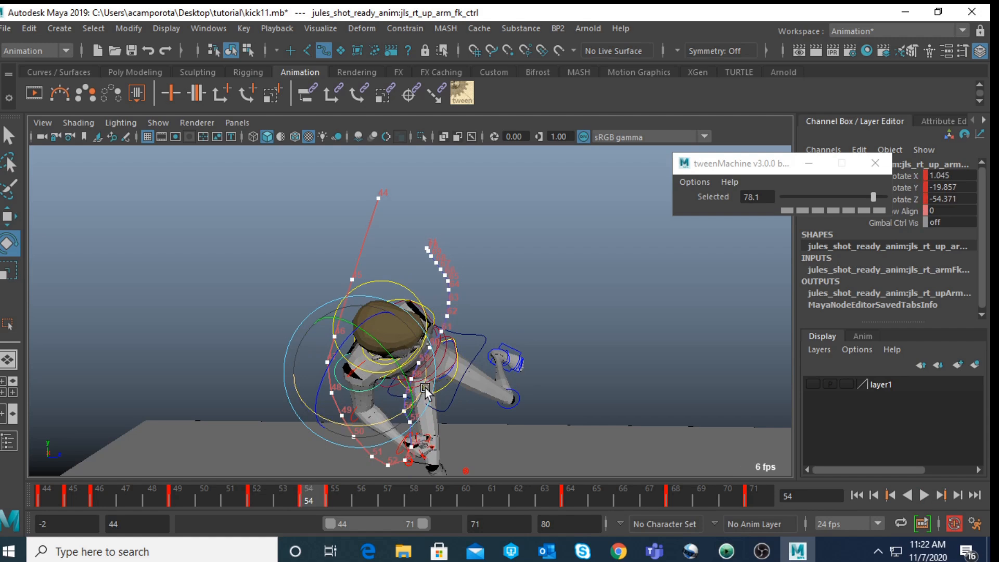
{"action": "left_click", "coordinate": [336, 492]}
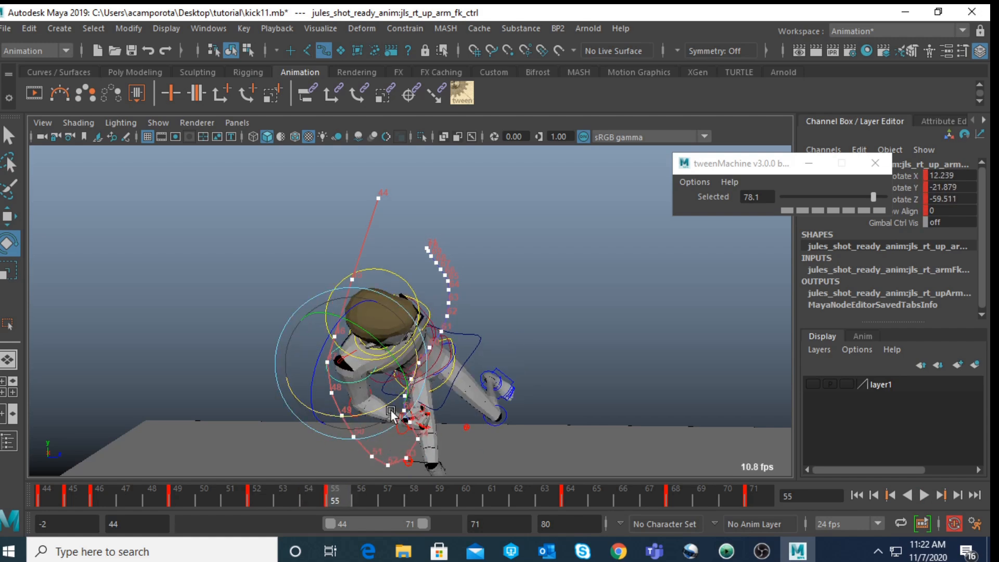
{"action": "left_click_drag", "start_coordinate": [365, 411], "coordinate": [364, 412]}
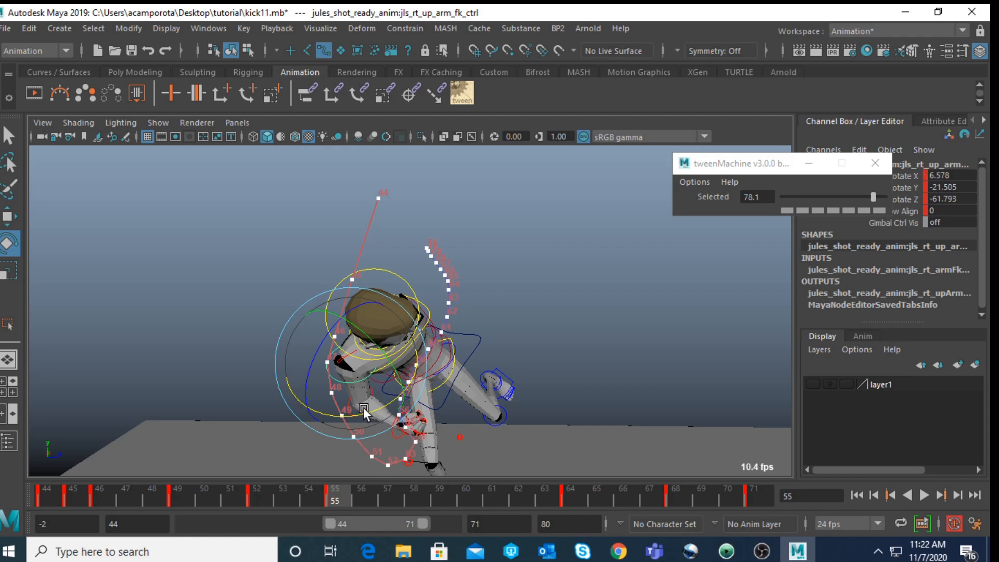
Refine the right upper arm control's rotation at frame 54 to about -2.276, -20.461, -55.716
{"action": "left_click", "coordinate": [314, 503]}
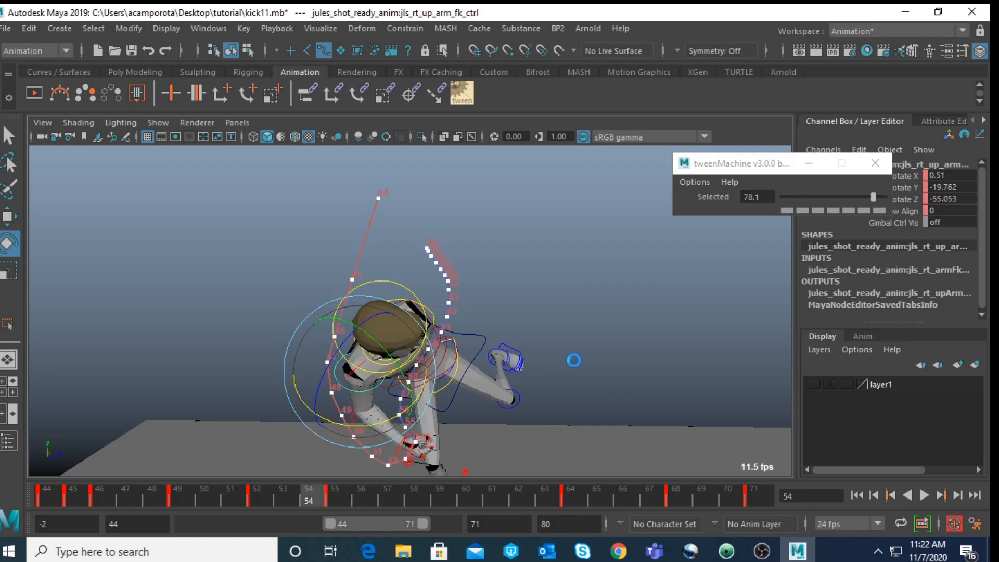
{"action": "scroll", "coordinate": [566, 260], "scroll_direction": "up", "scroll_amount": 5}
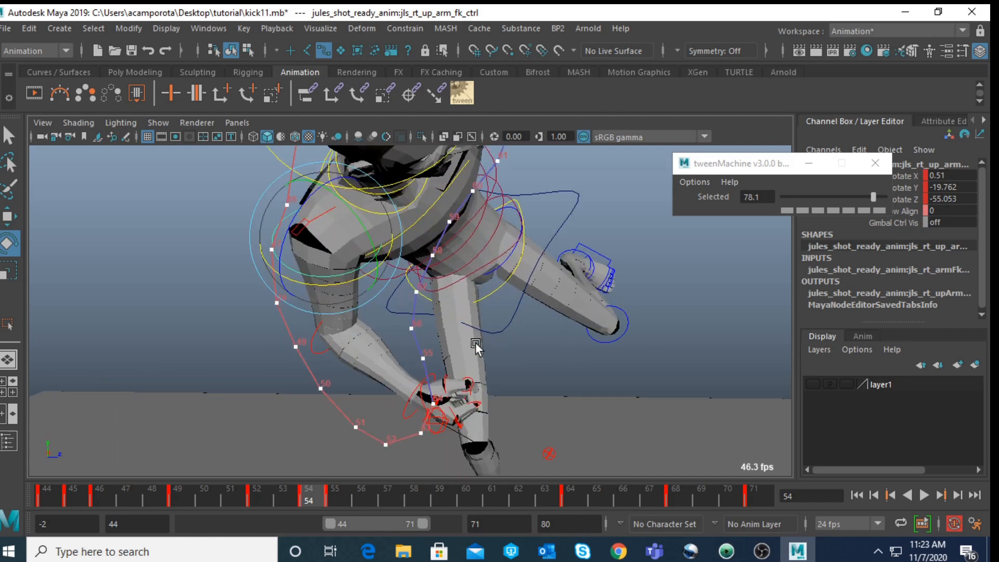
{"action": "left_click_drag", "start_coordinate": [350, 285], "coordinate": [387, 278]}
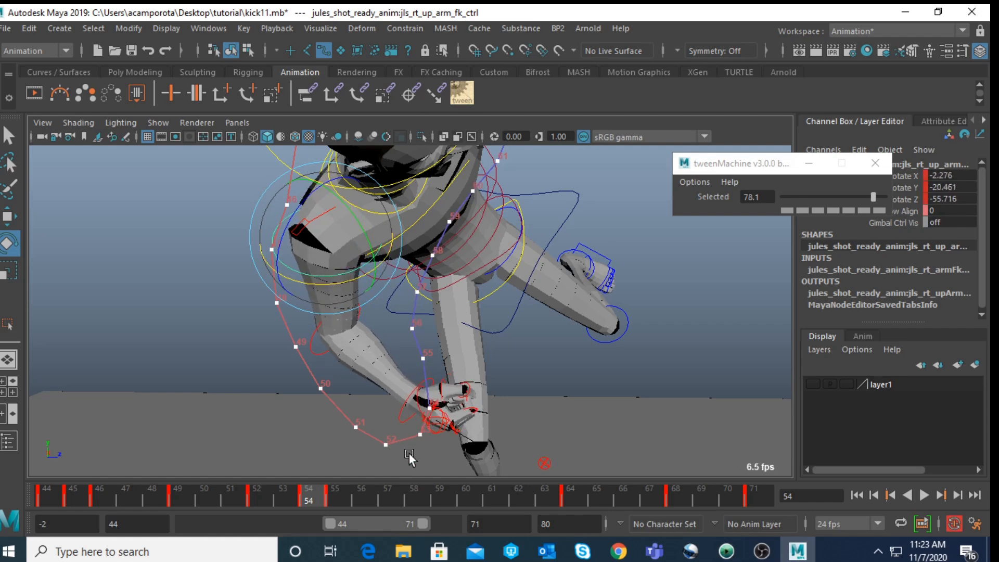
Rotate the right upper arm control to about 7.45, -13.973, -28.93 at frame 51 and 7.609, -15.066, -34.403 at frame 50
{"action": "left_click_drag", "start_coordinate": [289, 492], "coordinate": [248, 491]}
{"action": "left_click_drag", "start_coordinate": [355, 235], "coordinate": [353, 228]}
{"action": "left_click_drag", "start_coordinate": [436, 232], "coordinate": [437, 228]}
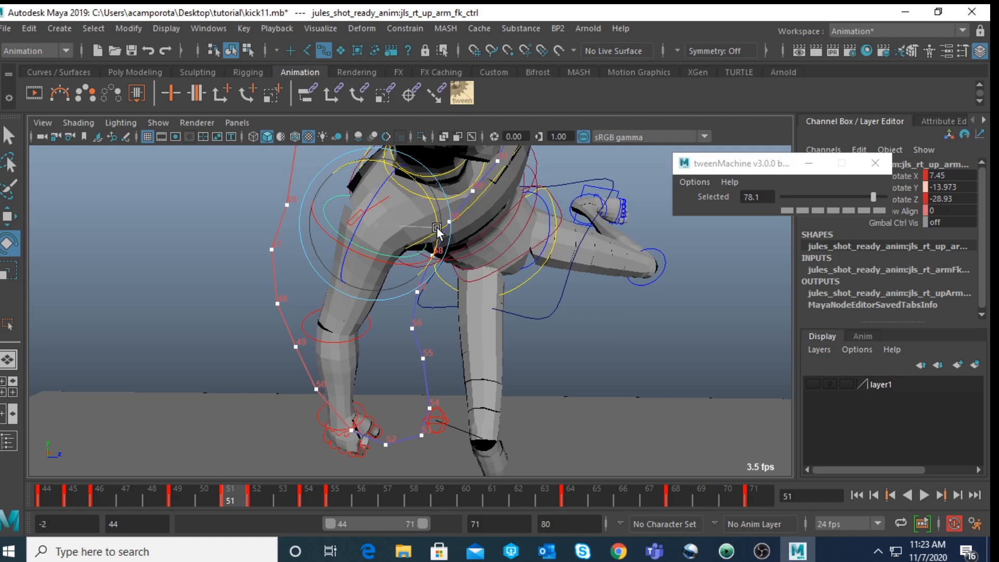
{"action": "left_click_drag", "start_coordinate": [209, 494], "coordinate": [206, 495]}
{"action": "left_click_drag", "start_coordinate": [434, 196], "coordinate": [433, 193]}
{"action": "scroll", "coordinate": [413, 236], "scroll_direction": "down", "scroll_amount": 2}
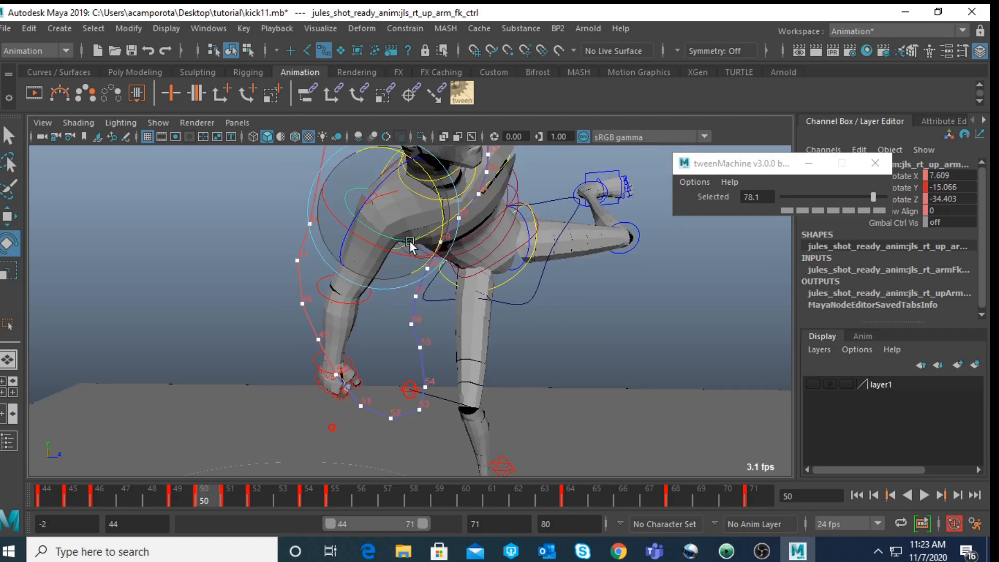
{"action": "scroll", "coordinate": [413, 237], "scroll_direction": "down", "scroll_amount": 2}
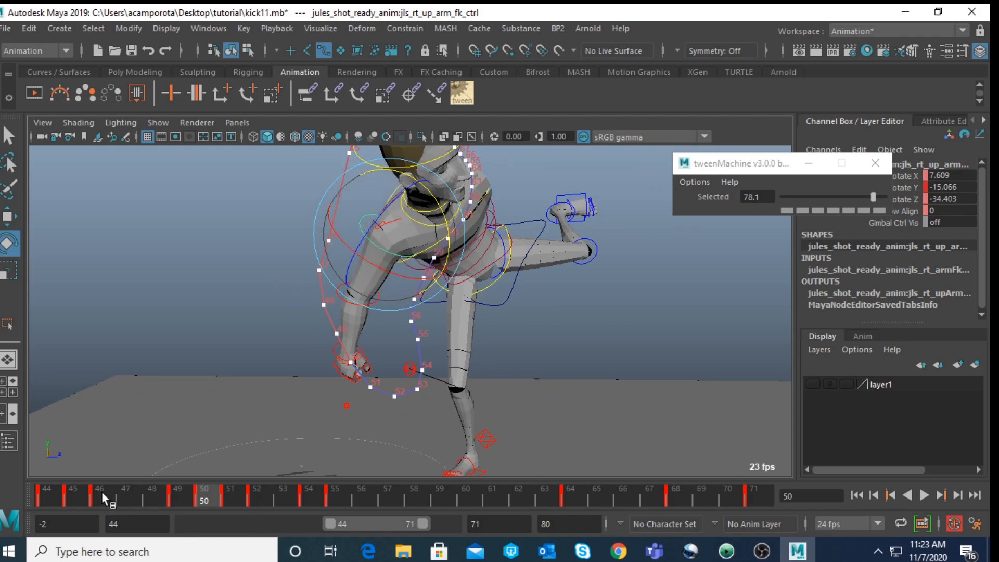
Using the other camera view, rotate and key the right upper arm control at frame 46 to about 8.093, -2.427, -35.615, and adjust it at frame 47
{"action": "left_click", "coordinate": [104, 496]}
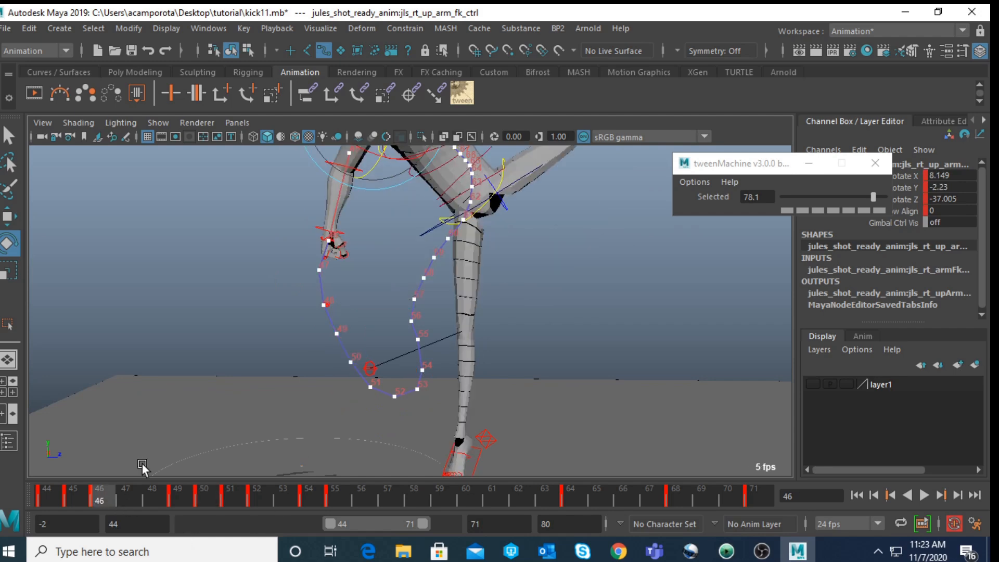
{"action": "scroll", "coordinate": [500, 198], "scroll_direction": "down", "scroll_amount": 4}
{"action": "key", "text": "space"}
{"action": "key", "text": "space"}
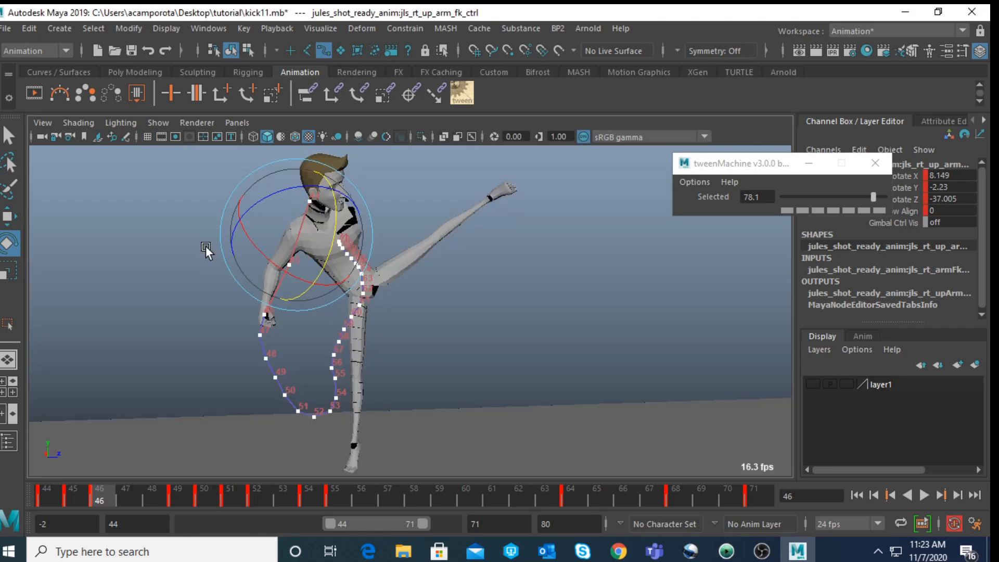
{"action": "left_click_drag", "start_coordinate": [298, 186], "coordinate": [301, 189]}
{"action": "key", "text": "s"}
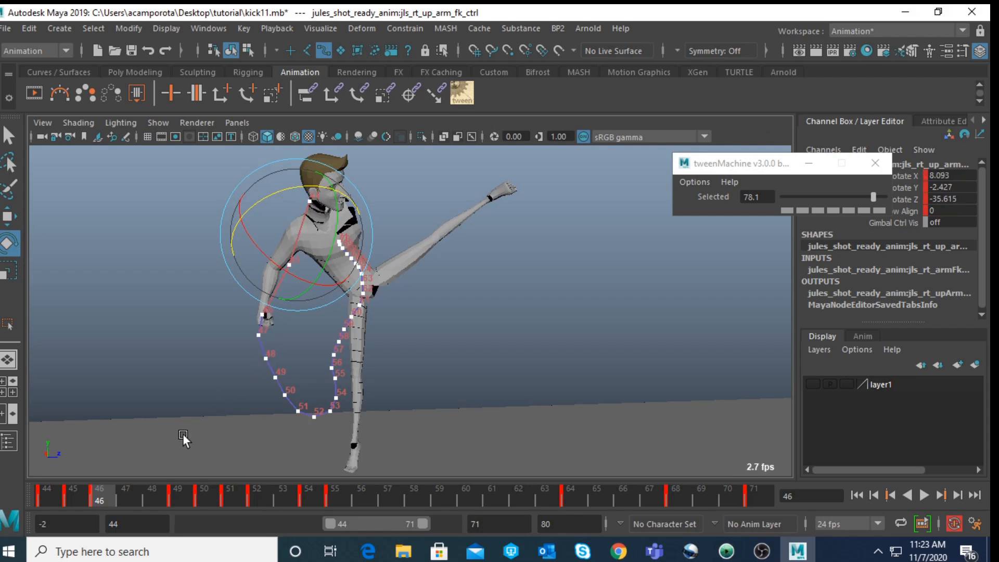
{"action": "left_click", "coordinate": [117, 492]}
{"action": "left_click_drag", "start_coordinate": [292, 219], "coordinate": [300, 228]}
Key the right upper arm control at frame 56 and rotate it at frame 55 to about 1.688, -24.095, -63.717
{"action": "left_click_drag", "start_coordinate": [226, 501], "coordinate": [330, 467]}
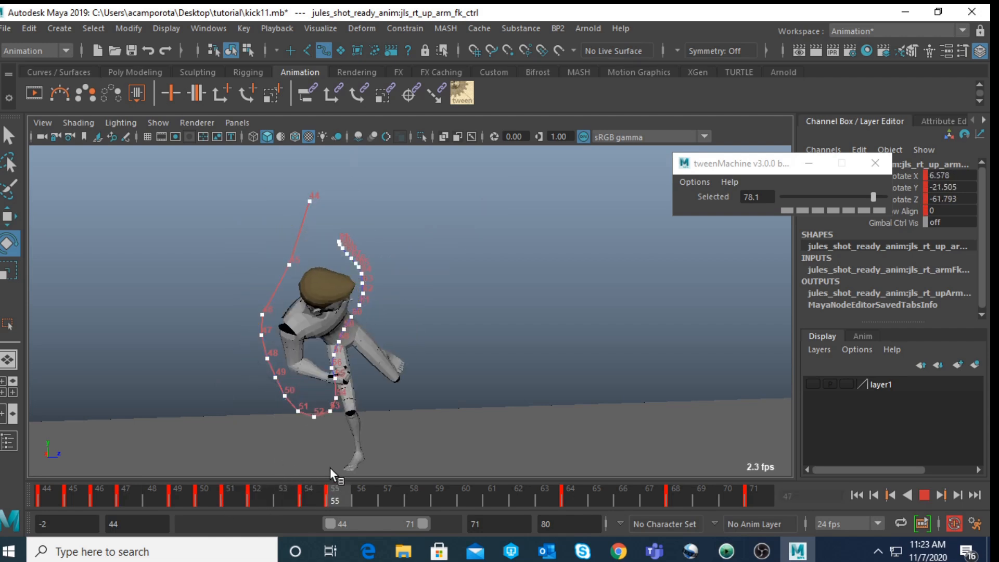
{"action": "left_click_drag", "start_coordinate": [339, 348], "coordinate": [344, 344]}
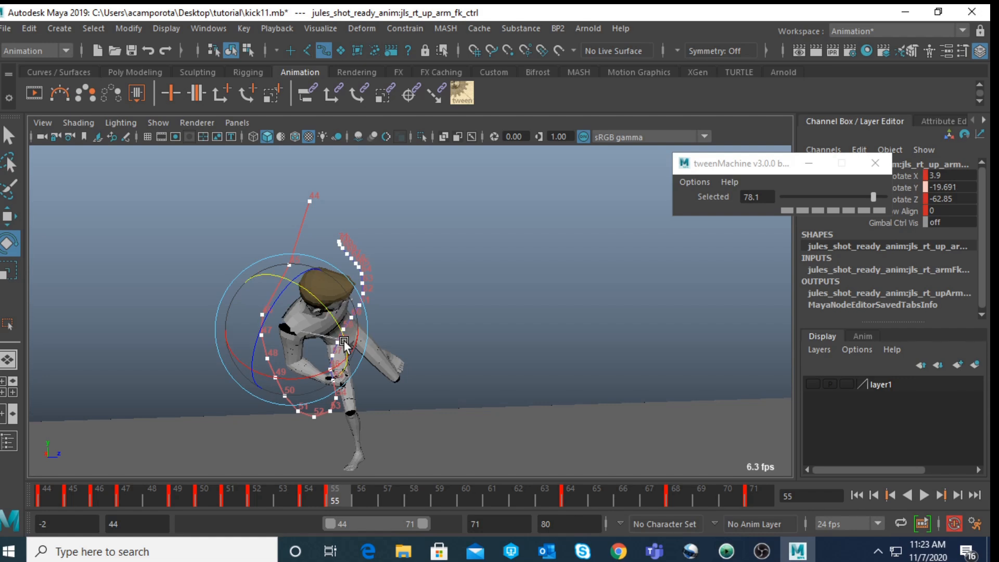
{"action": "key", "text": "ctrl+z"}
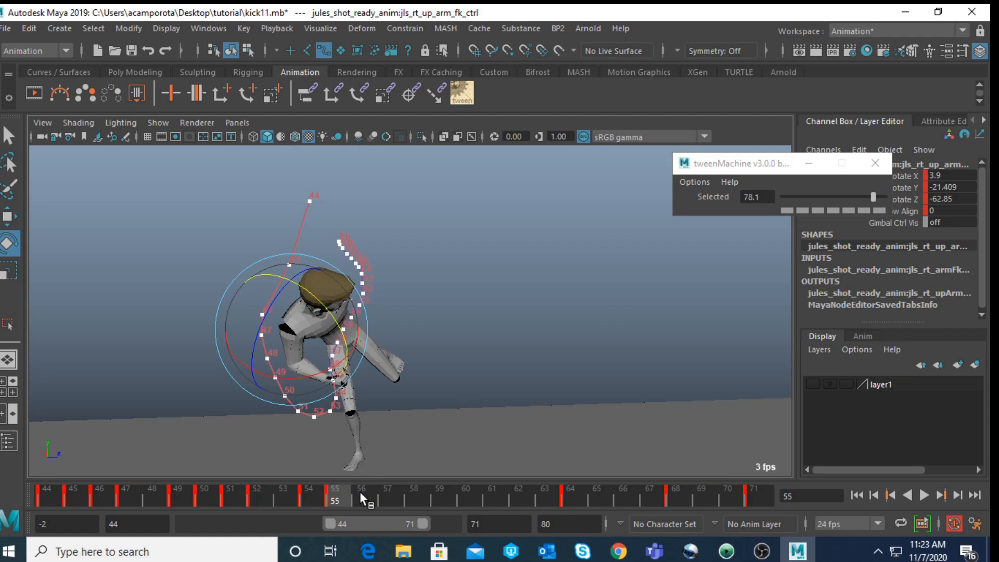
{"action": "left_click", "coordinate": [360, 491]}
{"action": "left_click", "coordinate": [337, 493]}
{"action": "left_click_drag", "start_coordinate": [332, 370], "coordinate": [339, 337]}
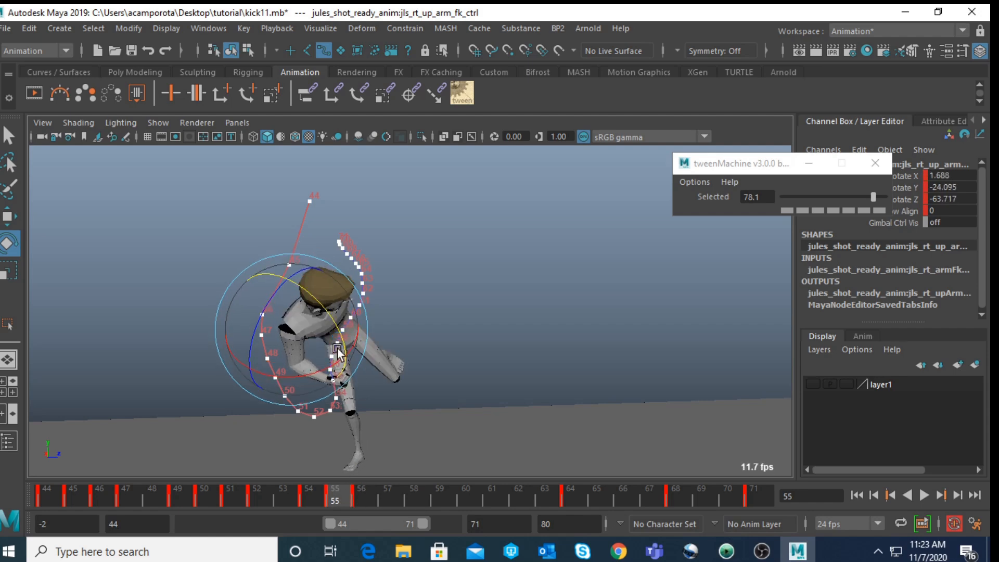
Adjust and key the right elbow control's rotation at frames 53, 54 and 56, with about -5.637, -48.458, -0.203 at frame 53
{"action": "key", "text": "space"}
{"action": "key", "text": "space"}
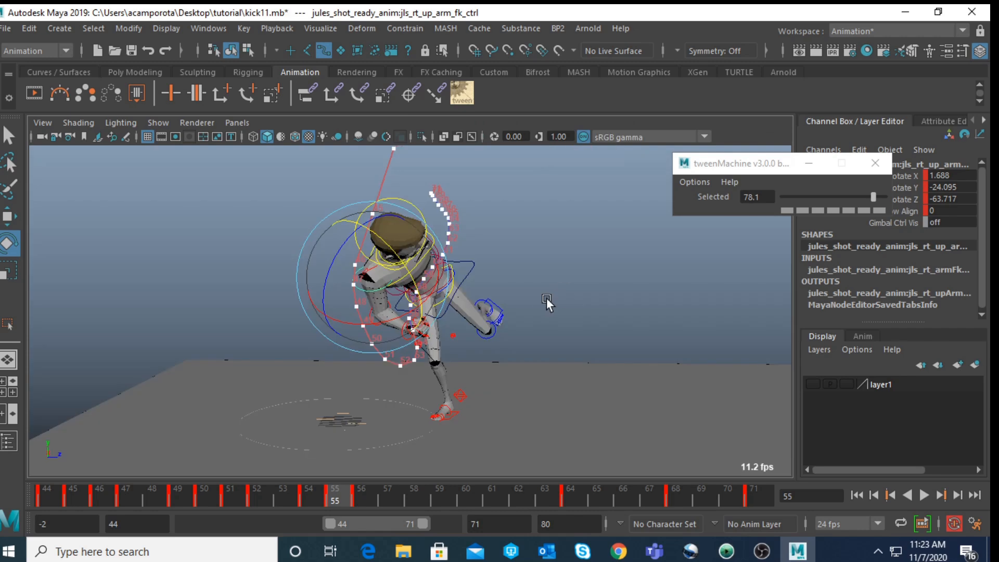
{"action": "scroll", "coordinate": [405, 326], "scroll_direction": "up", "scroll_amount": 5}
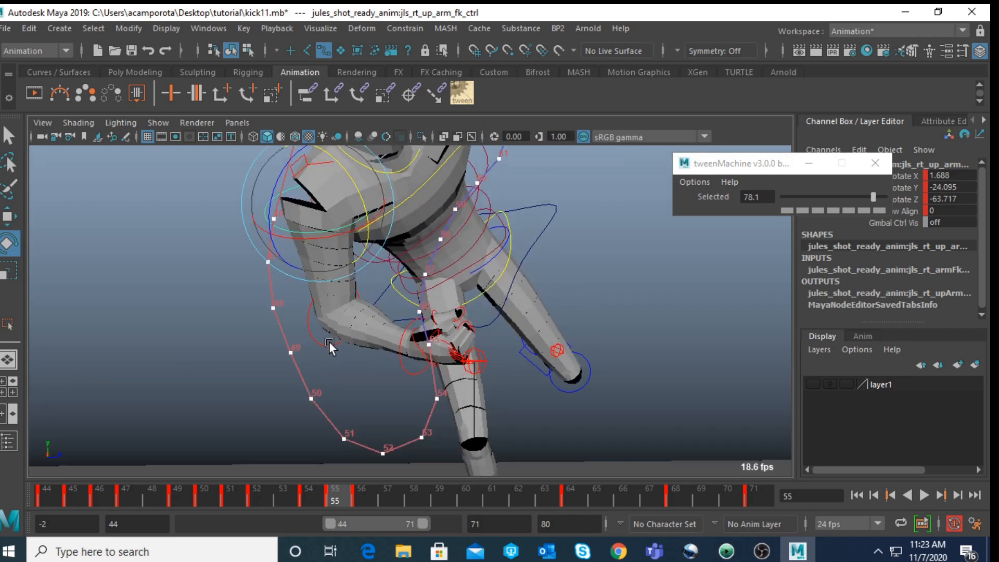
{"action": "left_click", "coordinate": [329, 342]}
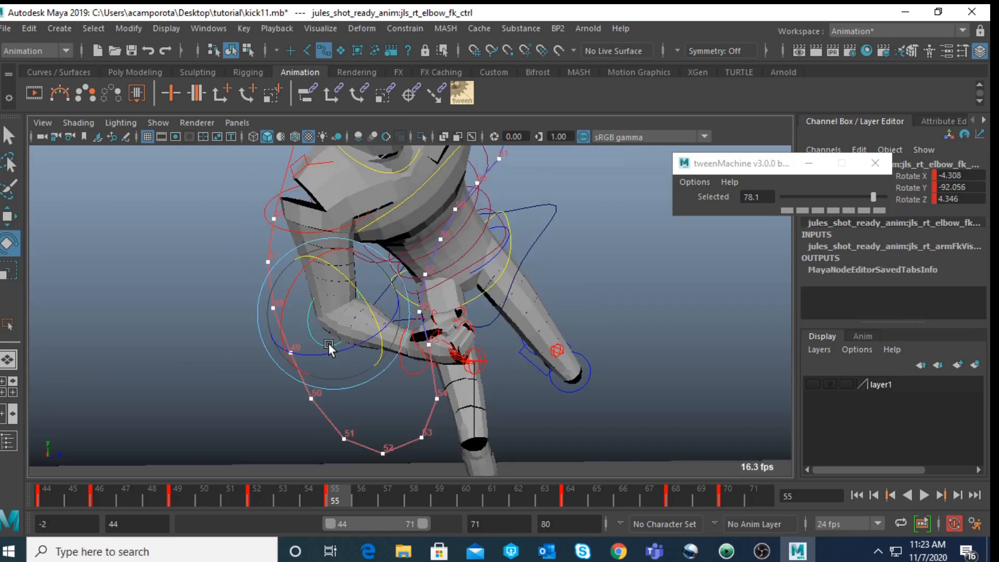
{"action": "left_click_drag", "start_coordinate": [331, 495], "coordinate": [287, 500]}
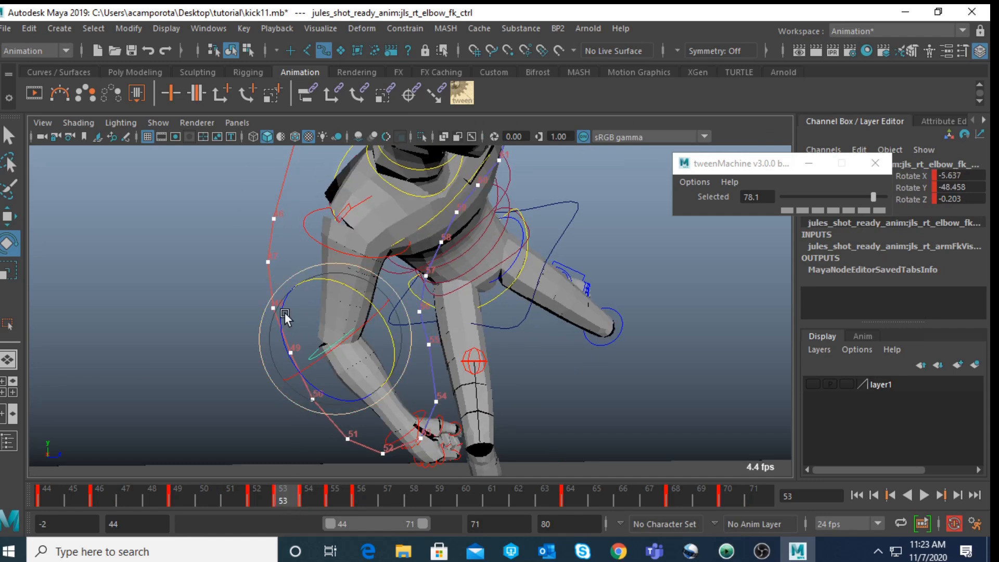
{"action": "key", "text": "space"}
{"action": "key", "text": "space"}
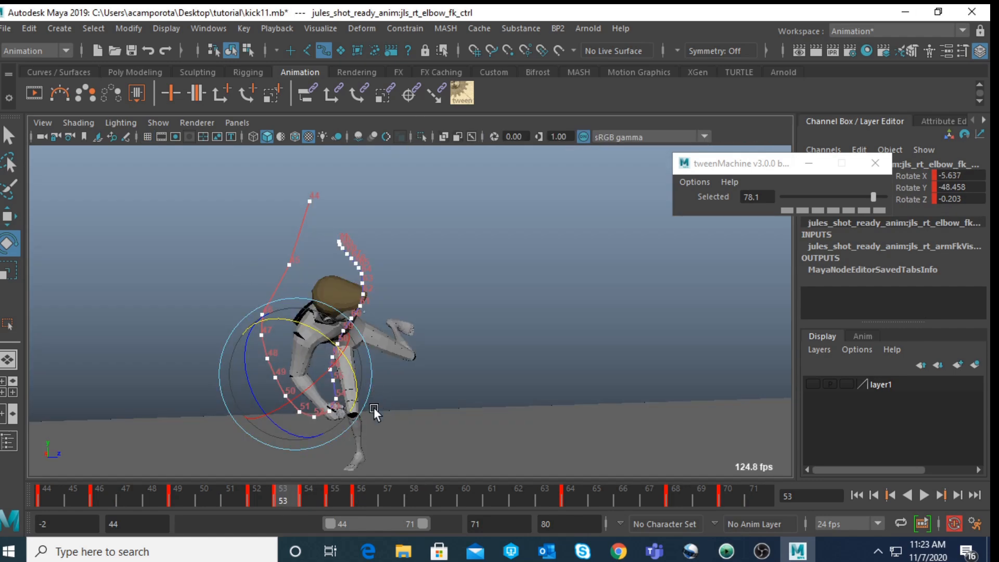
Adjust the right elbow control's rotation at frames 55 and 54, with about -4.897, -74.573, 7.87 at frame 54
{"action": "left_click_drag", "start_coordinate": [309, 441], "coordinate": [311, 441]}
{"action": "key", "text": "ctrl+z"}
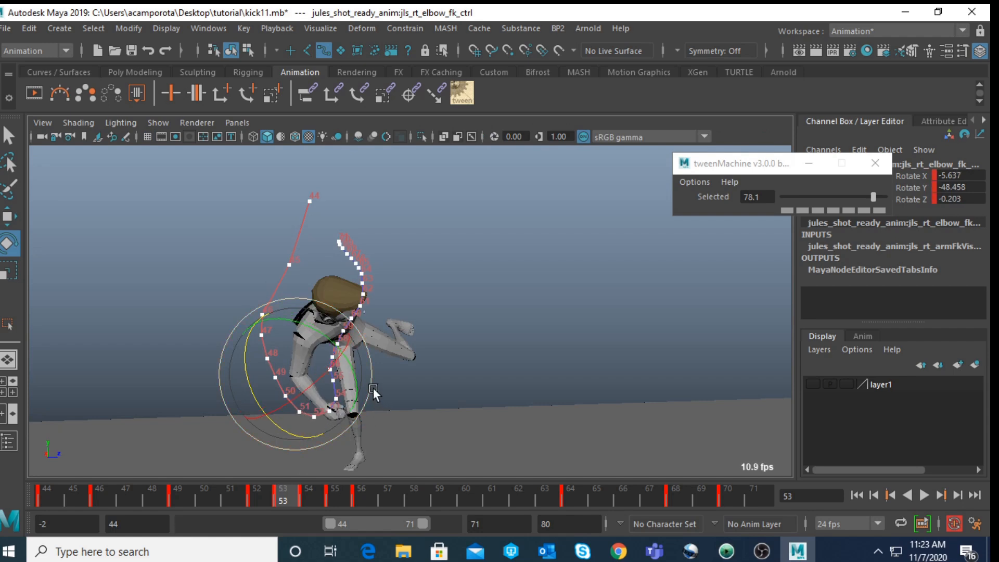
{"action": "key", "text": "period"}
{"action": "key", "text": "period"}
{"action": "mouse_move", "coordinate": [344, 376]}
{"action": "left_mouse_down"}
{"action": "mouse_move", "coordinate": [335, 401]}
{"action": "mouse_move", "coordinate": [341, 378]}
{"action": "left_mouse_up"}
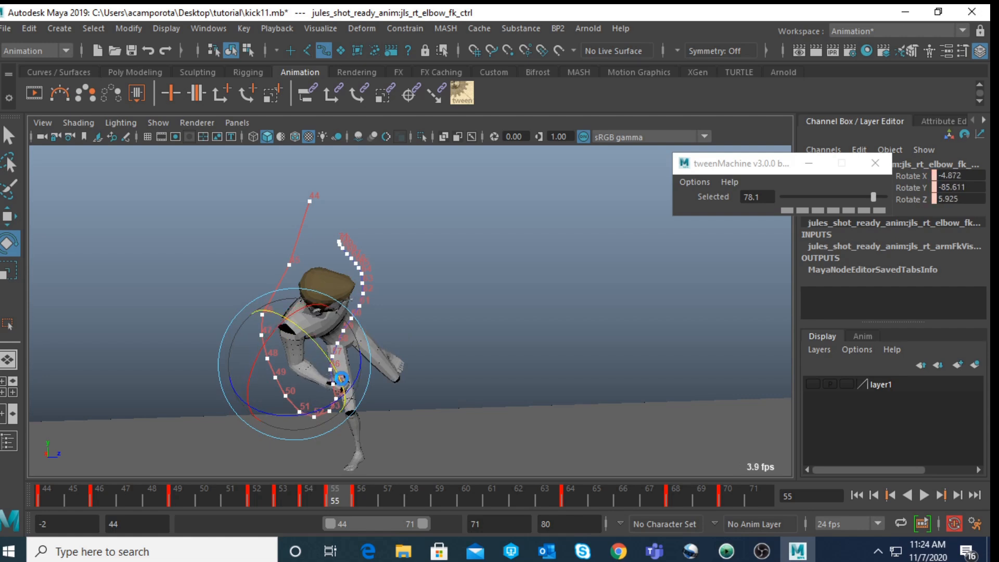
{"action": "key", "text": "period"}
{"action": "key", "text": "comma"}
{"action": "key", "text": "comma"}
{"action": "left_click_drag", "start_coordinate": [335, 414], "coordinate": [334, 416]}
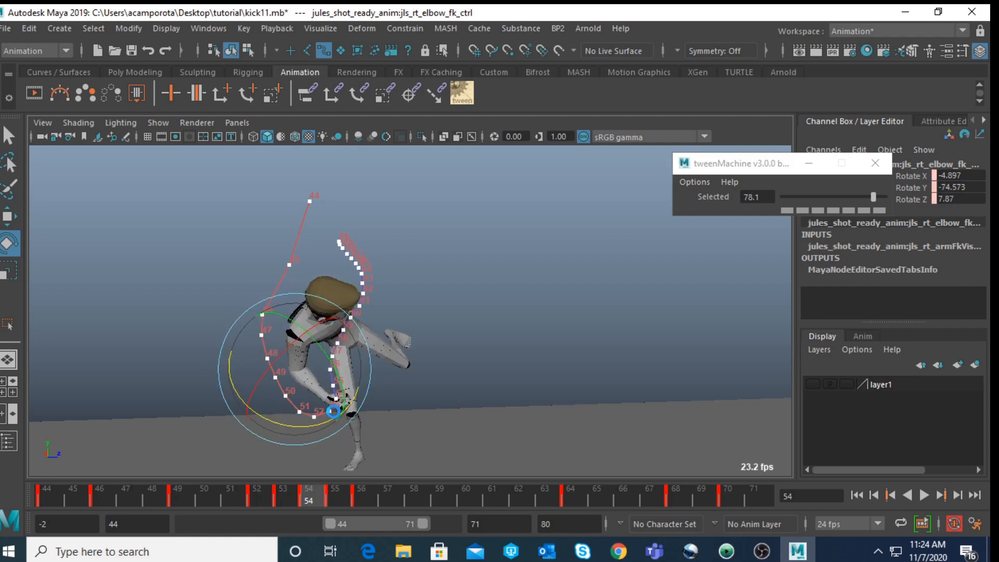
{"action": "key", "text": "comma"}
{"action": "key", "text": "comma"}
{"action": "key", "text": "comma"}
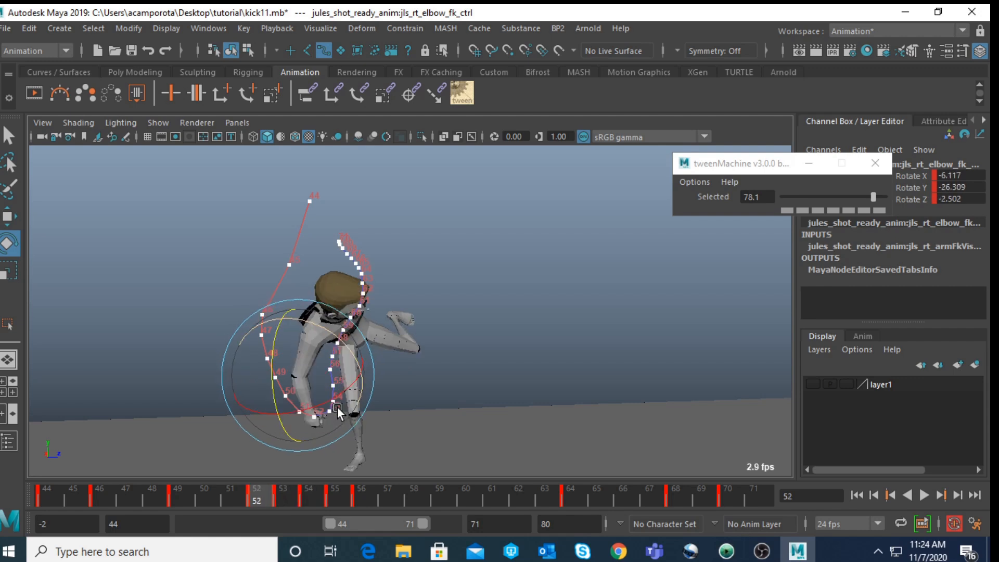
Key the right elbow control at frames 50 and 51, and refine its rotation around frames 52 and 53
{"action": "left_click", "coordinate": [209, 498]}
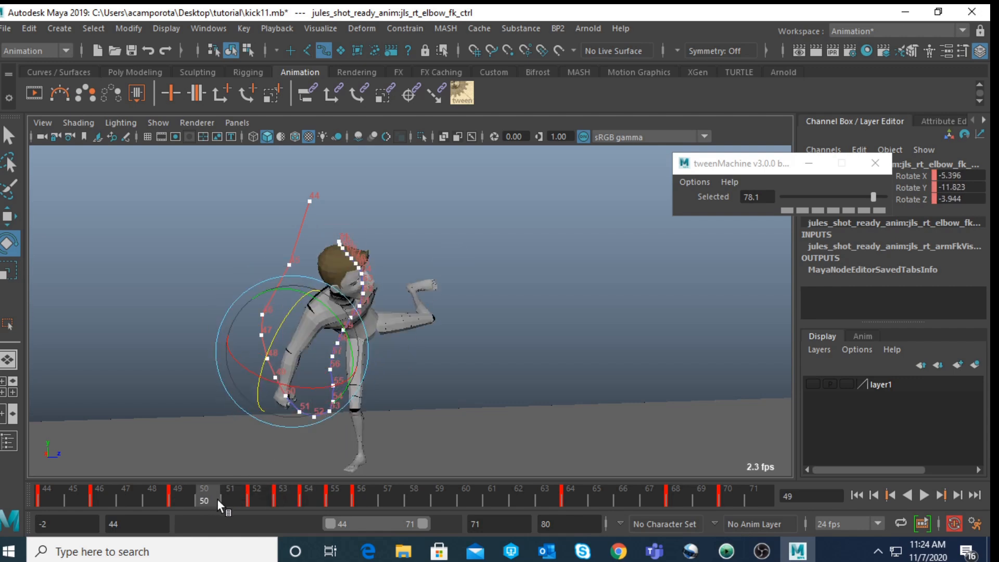
{"action": "left_click", "coordinate": [222, 501]}
{"action": "key", "text": "s"}
{"action": "key", "text": "period"}
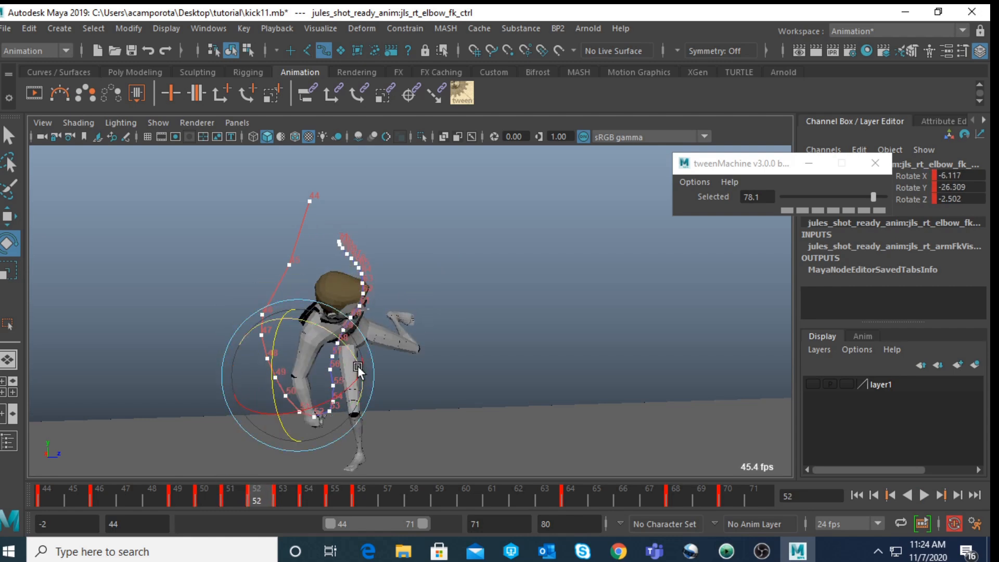
{"action": "left_click_drag", "start_coordinate": [354, 362], "coordinate": [339, 381]}
{"action": "key", "text": "period"}
{"action": "key", "text": "period"}
Key the right elbow control at frames 47 and 48, undoing the trial rotation at frame 48
{"action": "key", "text": "comma"}
{"action": "key", "text": "comma"}
{"action": "key", "text": "comma"}
{"action": "key", "text": "comma"}
{"action": "key", "text": "comma"}
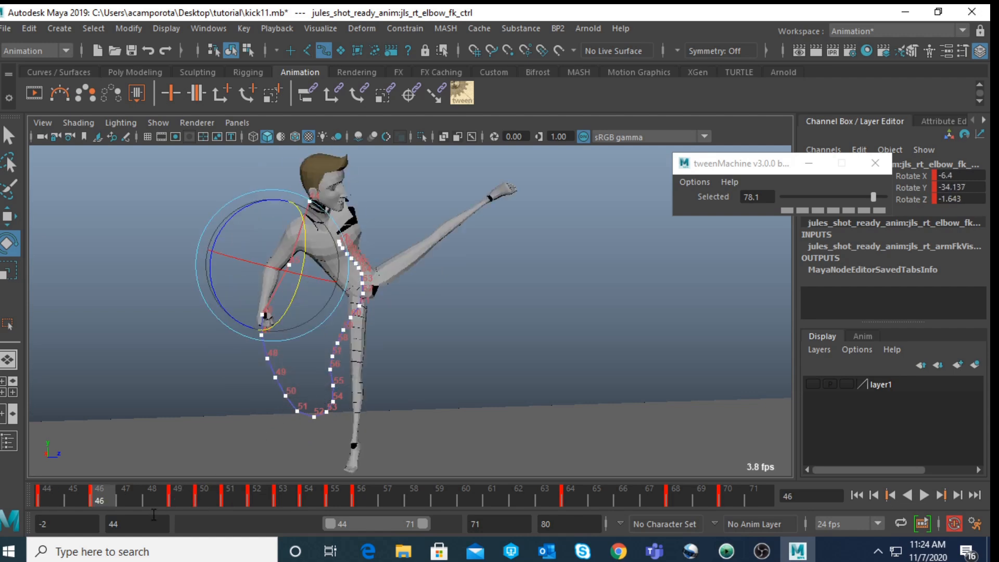
{"action": "left_click", "coordinate": [139, 495]}
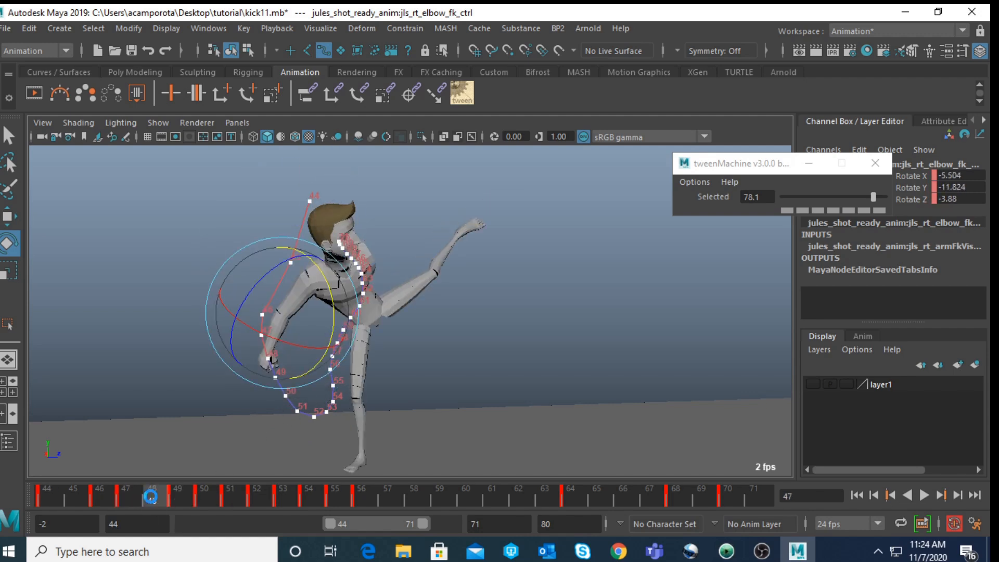
{"action": "left_click_drag", "start_coordinate": [331, 325], "coordinate": [332, 329]}
{"action": "key", "text": "ctrl+z"}
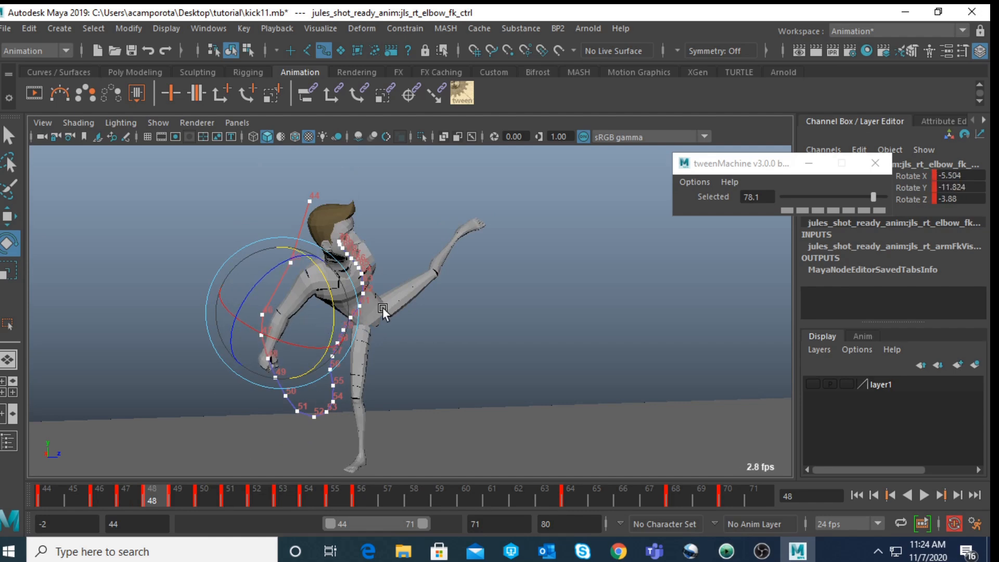
Rotate the right upper arm control at frame 48 to about 7.961, -9.814, -38.712
{"action": "key", "text": "space"}
{"action": "key", "text": "q"}
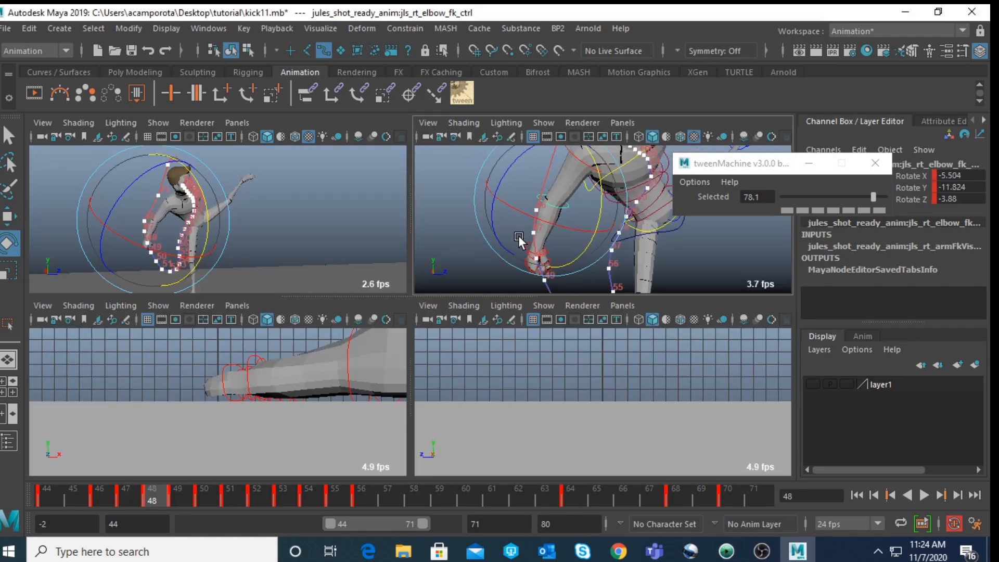
{"action": "middle_click_drag", "start_coordinate": [526, 190], "coordinate": [536, 242], "text": "alt"}
{"action": "left_click", "coordinate": [581, 195]}
{"action": "key", "text": "space"}
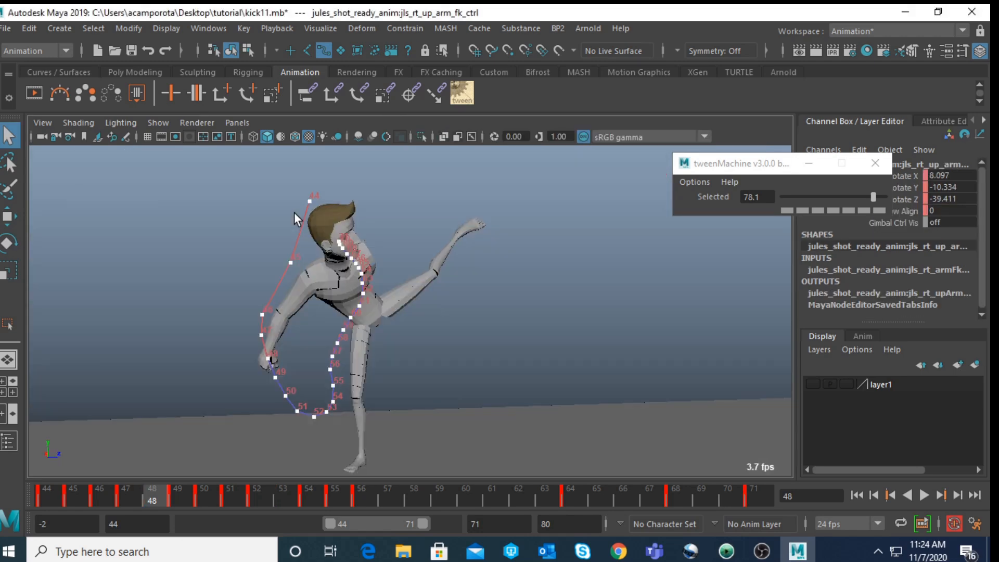
{"action": "key", "text": "e"}
{"action": "left_click_drag", "start_coordinate": [311, 251], "coordinate": [312, 250]}
{"action": "left_click_drag", "start_coordinate": [366, 283], "coordinate": [367, 286]}
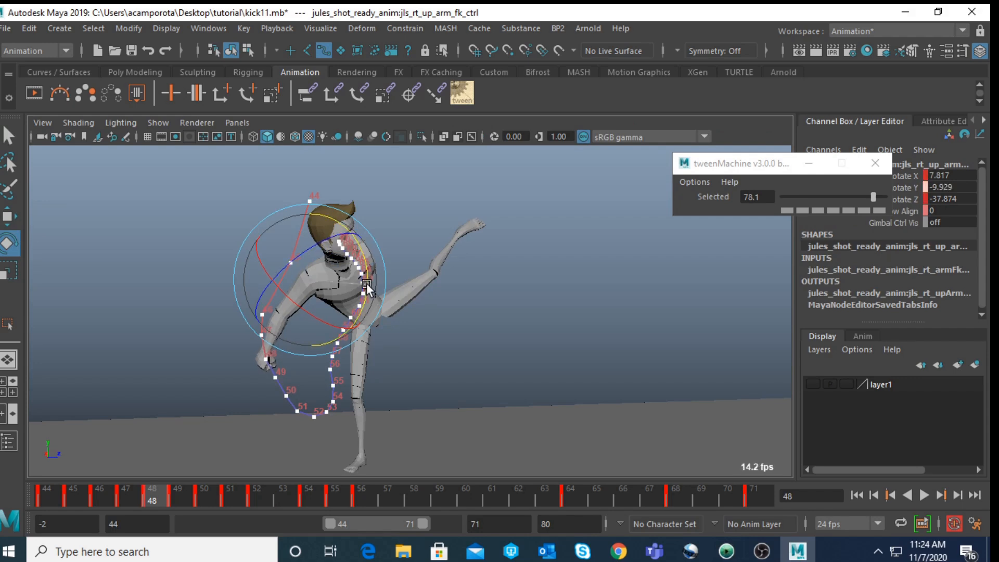
{"action": "left_click_drag", "start_coordinate": [300, 270], "coordinate": [285, 264]}
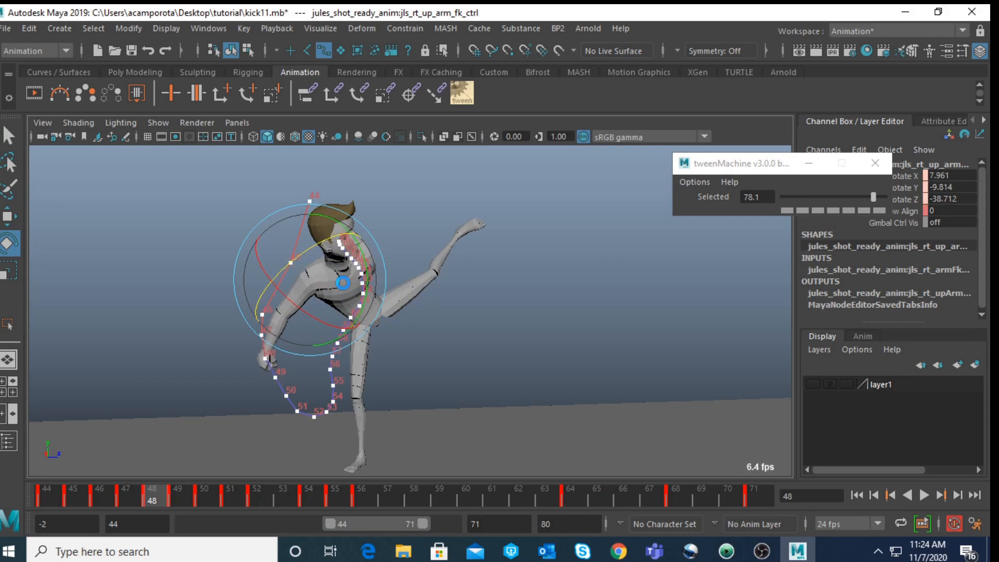
Play back the kick to examine the right arm's motion against the hand's motion trail
{"action": "left_click", "coordinate": [266, 495]}
{"action": "left_click", "coordinate": [232, 495]}
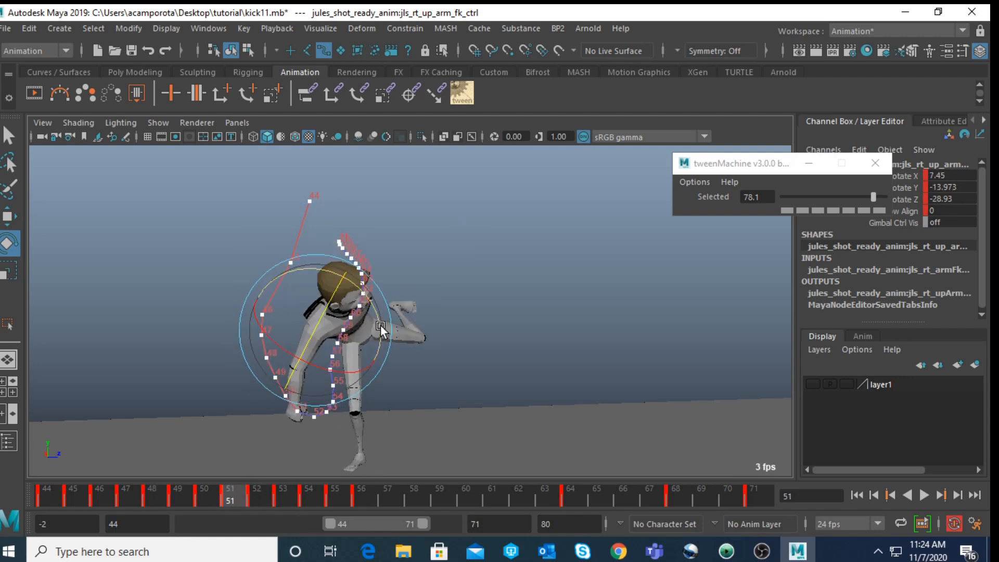
{"action": "key", "text": "alt+v"}
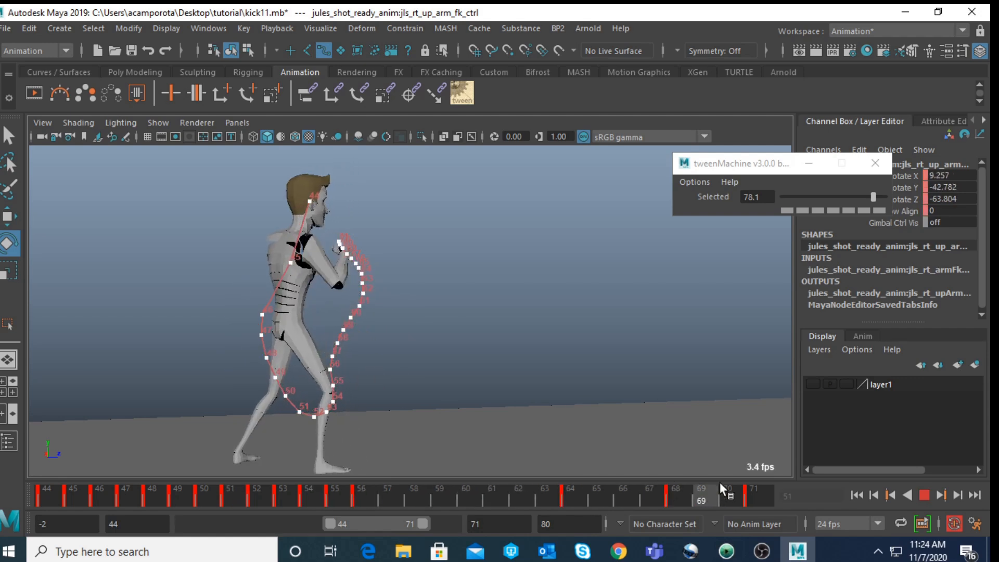
Rotate the right upper arm control at frame 56 to about 6.474, -24.319, -62.52
{"action": "left_click", "coordinate": [373, 492]}
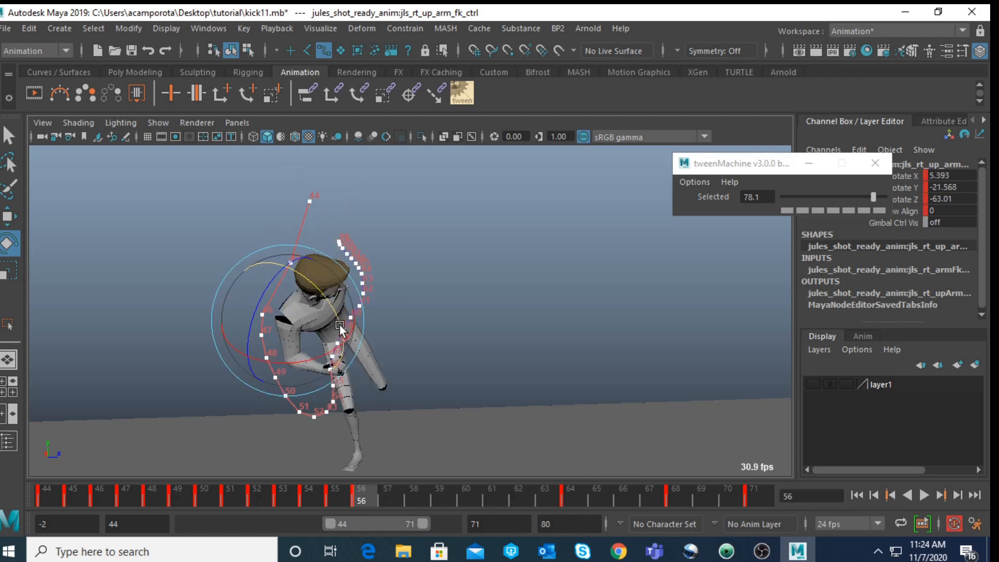
{"action": "left_click", "coordinate": [396, 480]}
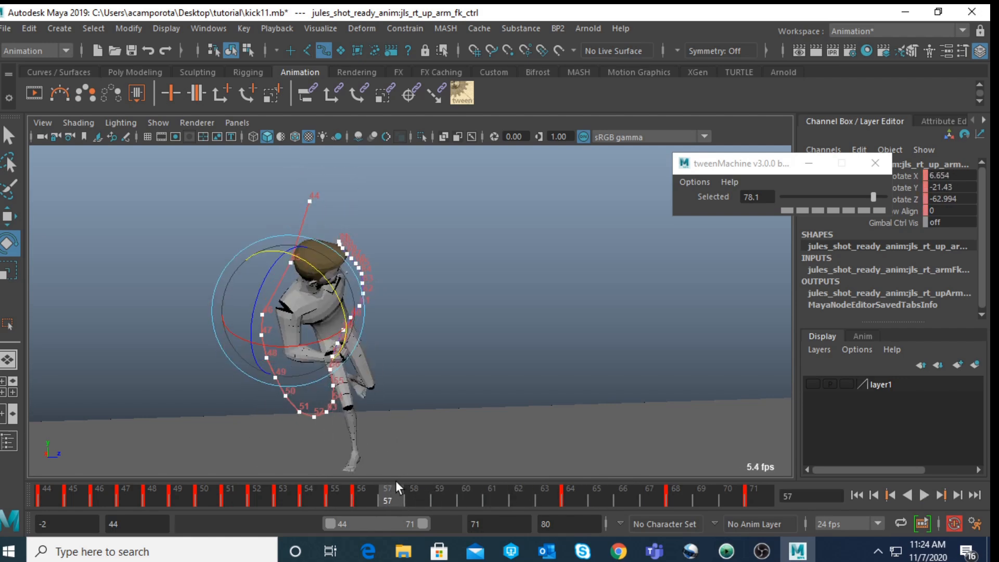
{"action": "left_click", "coordinate": [370, 492]}
{"action": "left_click_drag", "start_coordinate": [338, 335], "coordinate": [311, 359]}
Key the right elbow control at frame 57 and fine-tune its rotation at frame 56
{"action": "key", "text": "space"}
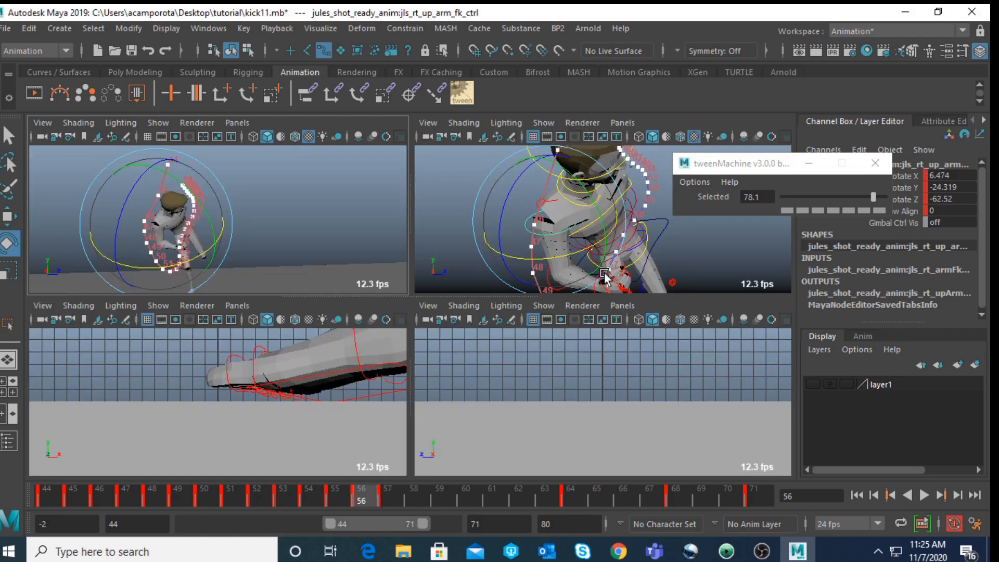
{"action": "key", "text": "space"}
{"action": "left_click", "coordinate": [311, 453]}
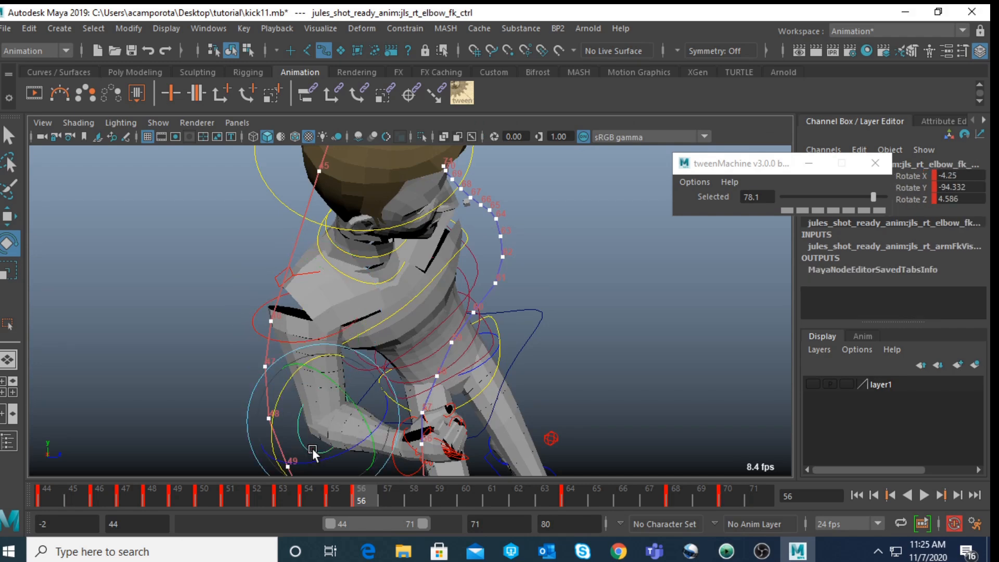
{"action": "key", "text": "space"}
{"action": "key", "text": "space"}
{"action": "left_click_drag", "start_coordinate": [323, 333], "coordinate": [326, 337]}
{"action": "key", "text": "s"}
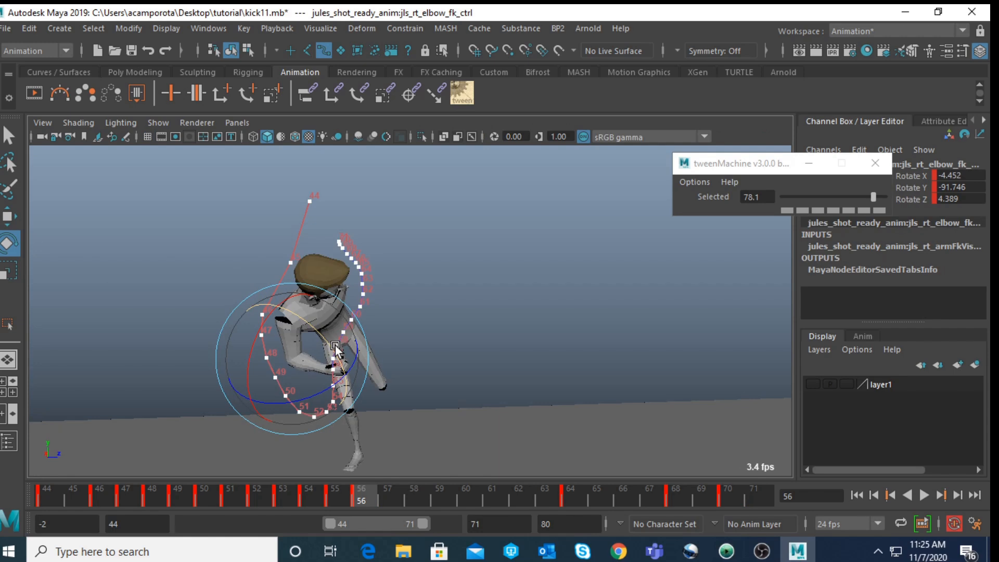
{"action": "key", "text": "ctrl+z"}
{"action": "left_click", "coordinate": [388, 494]}
{"action": "key", "text": "s"}
{"action": "left_click", "coordinate": [368, 499]}
{"action": "left_click_drag", "start_coordinate": [335, 360], "coordinate": [334, 361]}
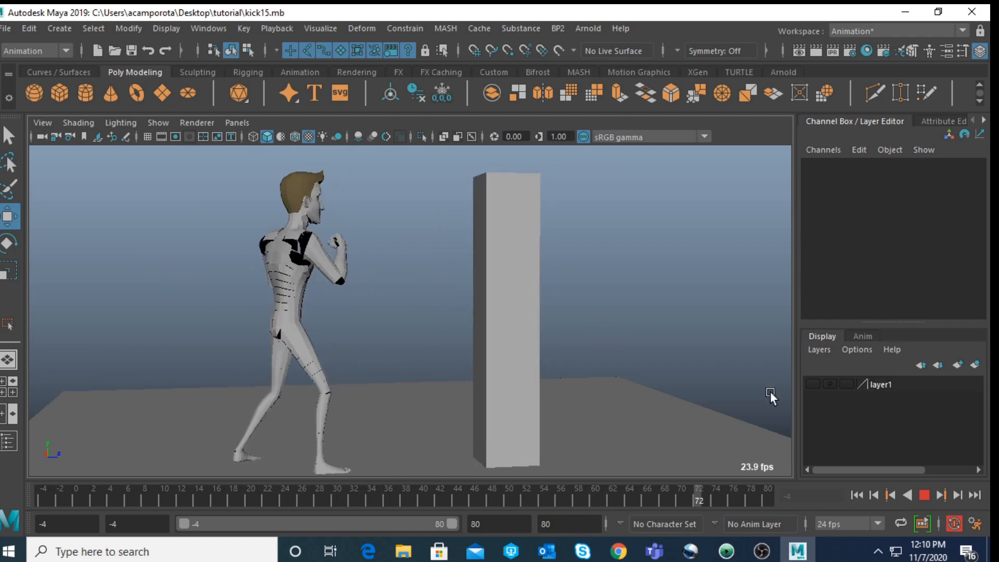
Review the complete kick with the pillar, scrubbing from the impact through the recovery to frame 75
{"action": "left_click", "coordinate": [924, 496]}
{"action": "key", "text": "alt+v"}
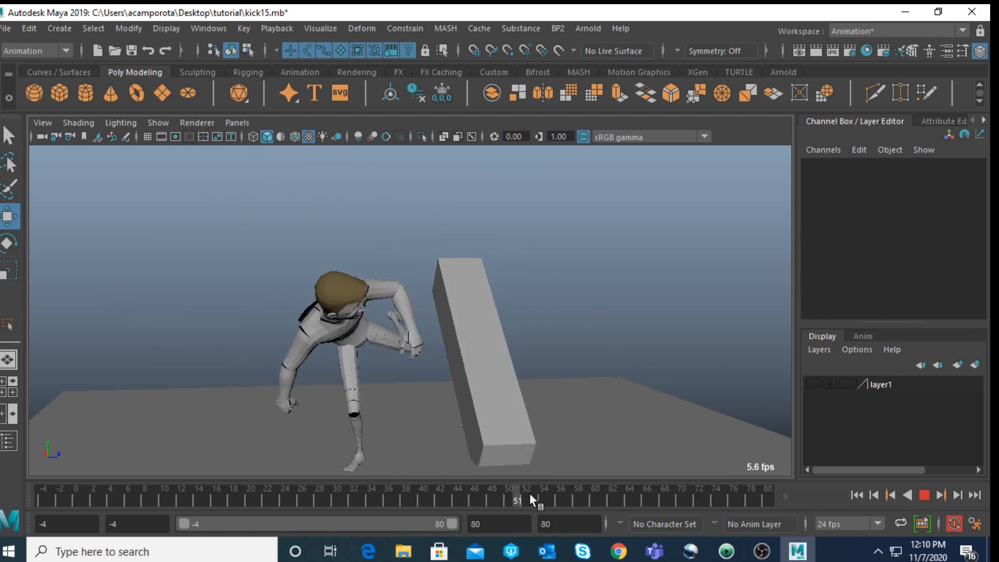
{"action": "left_click_drag", "start_coordinate": [555, 486], "coordinate": [723, 487]}
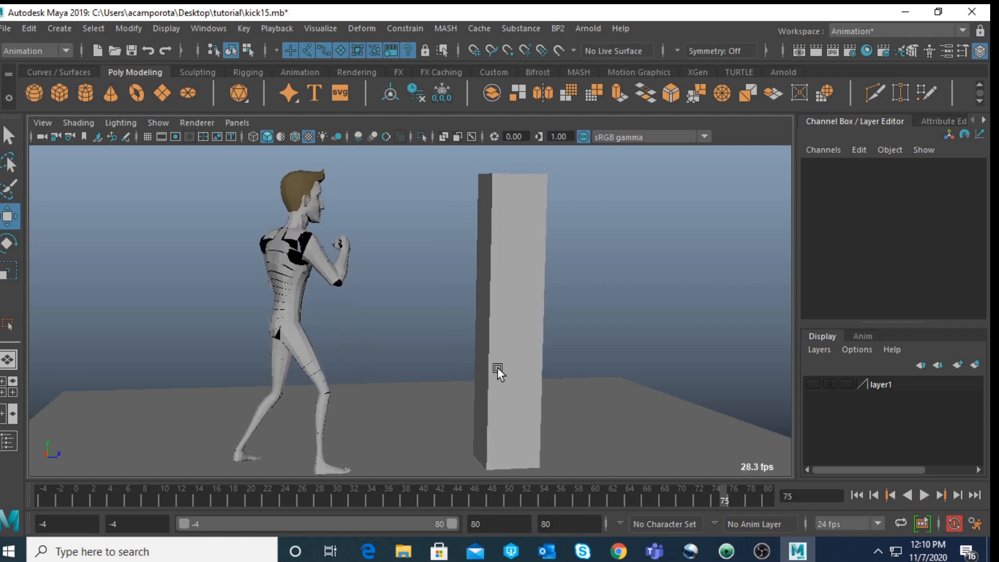
Return to frame -4 and examine the character's opening stance and first movement up to frame 2
{"action": "left_click", "coordinate": [39, 496]}
{"action": "key", "text": "alt+v"}
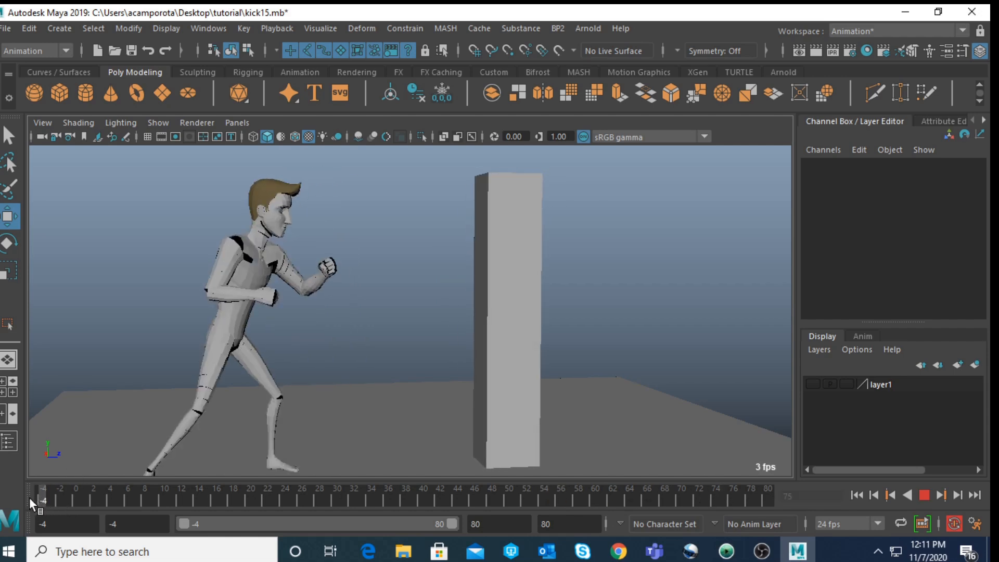
{"action": "mouse_move", "coordinate": [30, 497]}
{"action": "left_mouse_down"}
{"action": "mouse_move", "coordinate": [88, 483]}
{"action": "mouse_move", "coordinate": [40, 487]}
{"action": "left_mouse_up"}
{"action": "key", "text": "alt+v"}
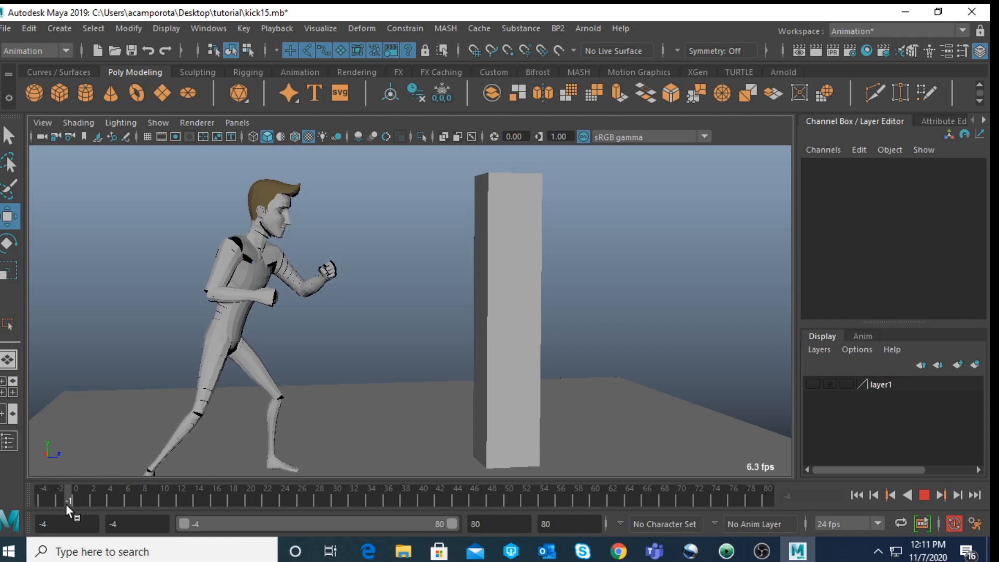
{"action": "key", "text": "alt+v"}
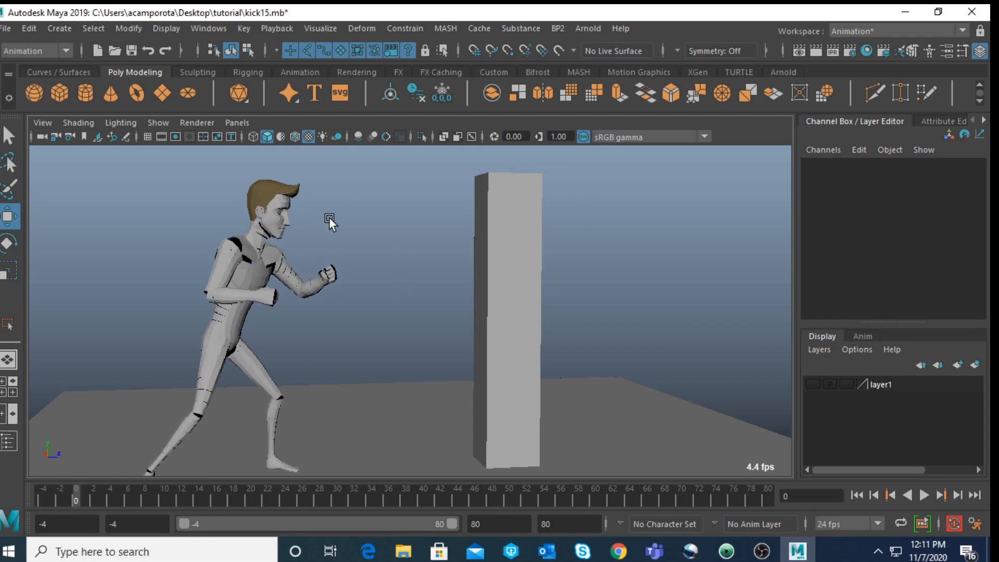
{"action": "mouse_move", "coordinate": [80, 491]}
{"action": "left_mouse_down"}
{"action": "mouse_move", "coordinate": [49, 495]}
{"action": "mouse_move", "coordinate": [93, 494]}
{"action": "left_mouse_up"}
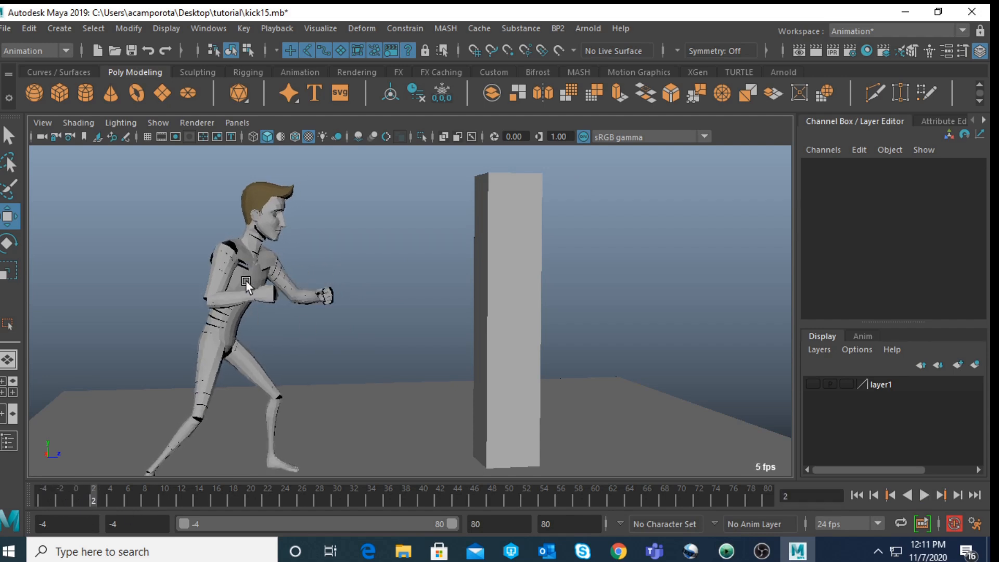
Examine the wind-up and body turn by scrubbing back and forth between frames 2 and 29
{"action": "key", "text": "alt+v"}
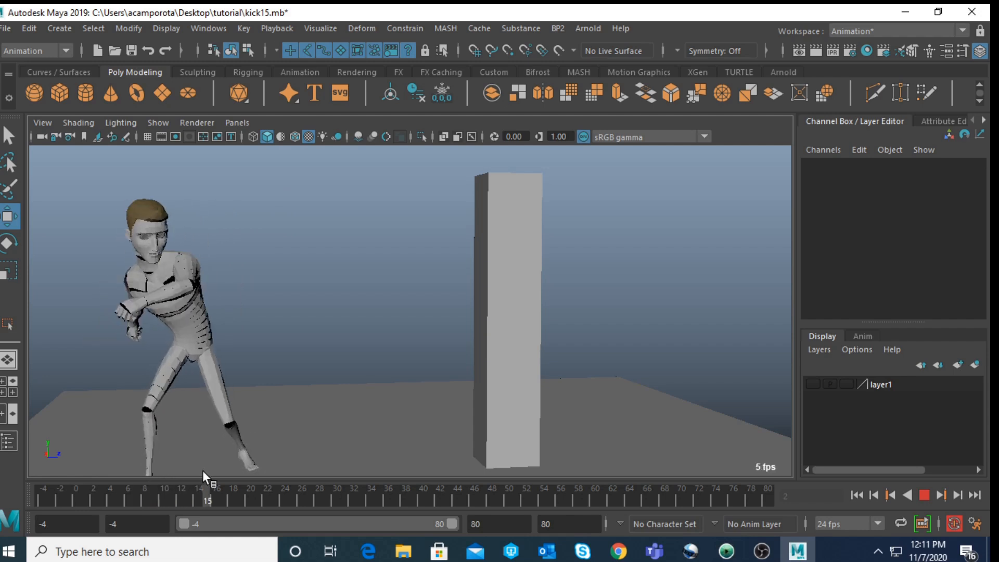
{"action": "key", "text": "alt+v"}
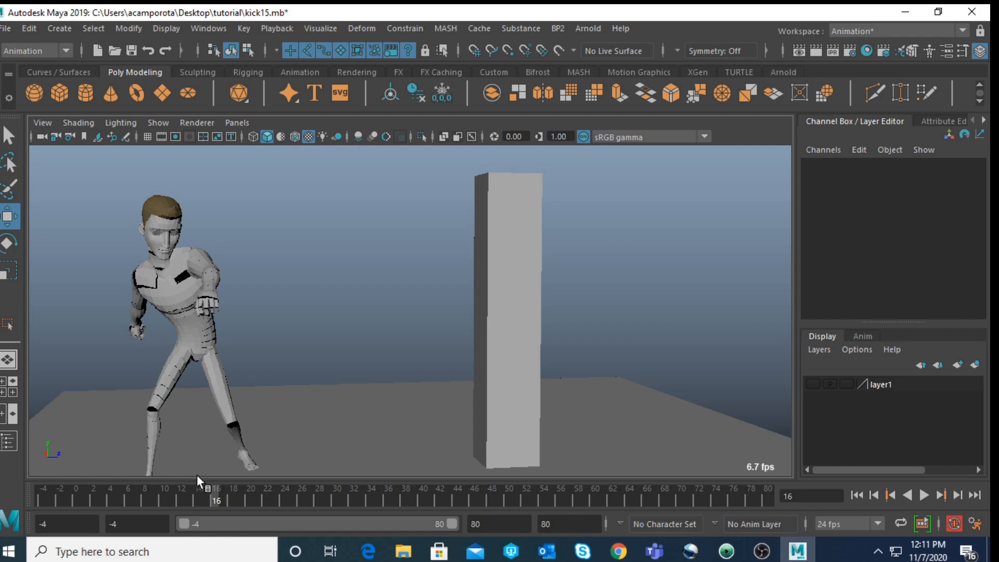
{"action": "key", "text": "alt+v"}
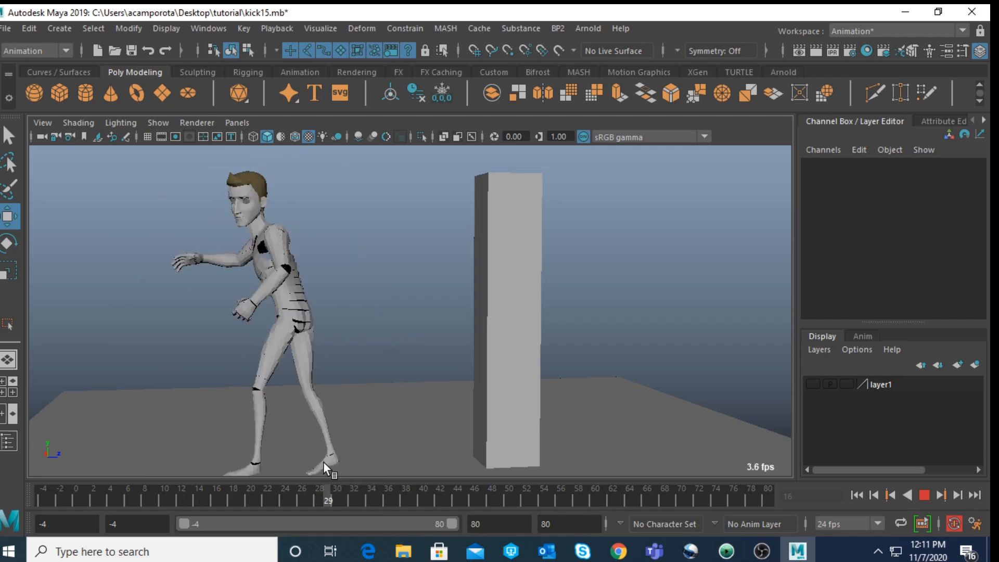
{"action": "mouse_move", "coordinate": [425, 458]}
{"action": "left_mouse_down"}
{"action": "mouse_move", "coordinate": [438, 457]}
{"action": "mouse_move", "coordinate": [272, 460]}
{"action": "mouse_move", "coordinate": [287, 461]}
{"action": "left_mouse_up"}
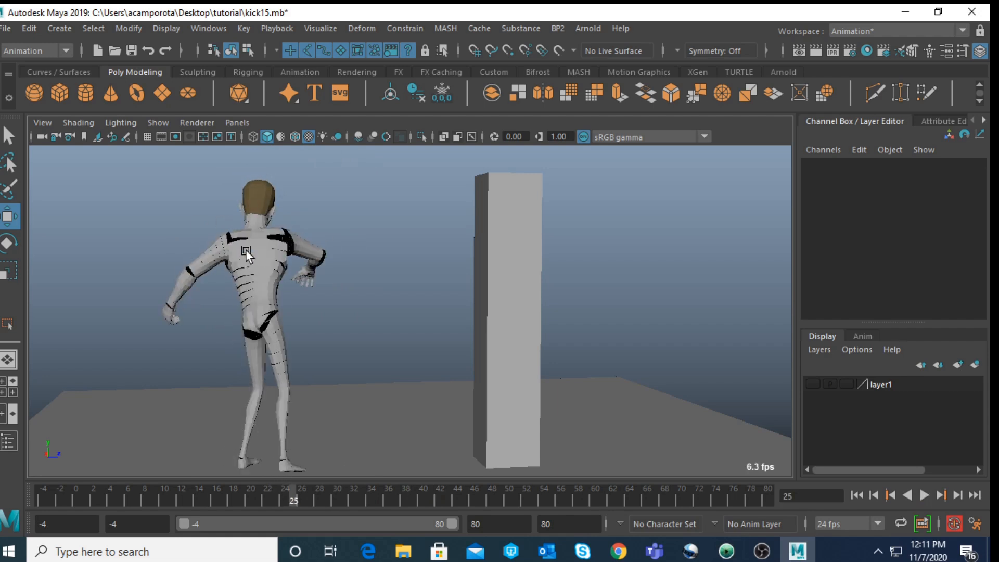
{"action": "key", "text": "alt+v"}
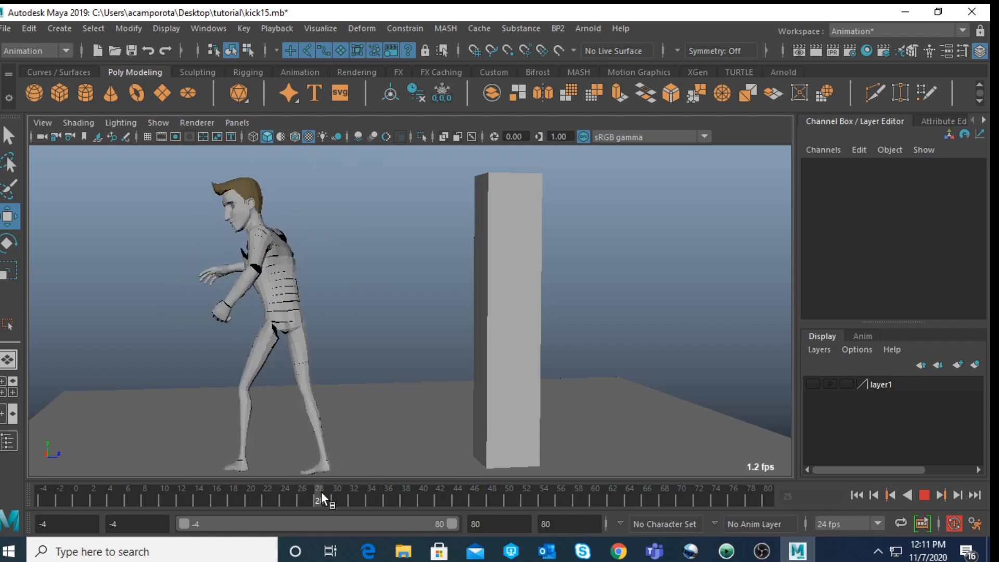
{"action": "left_click_drag", "start_coordinate": [378, 482], "coordinate": [227, 516]}
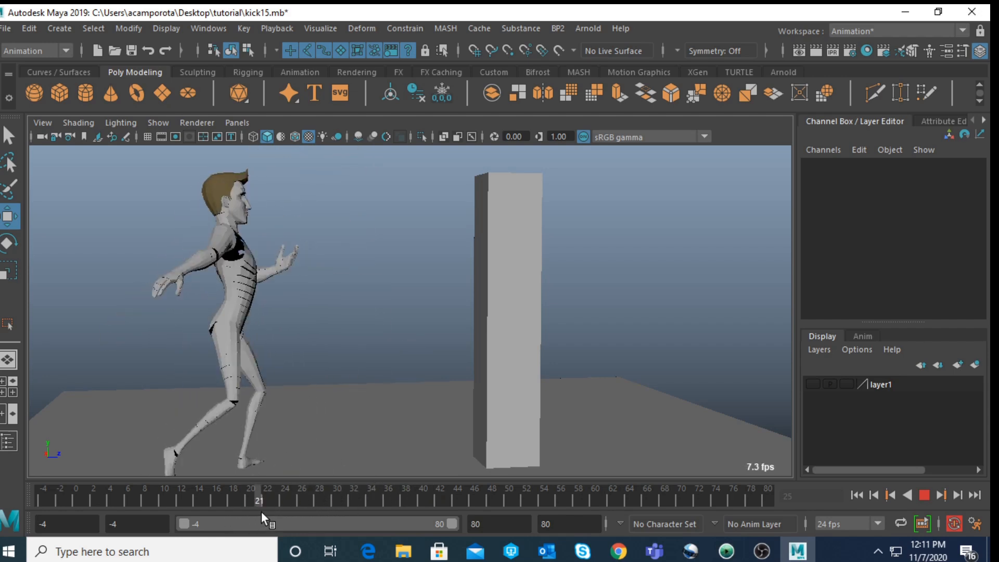
Scrub through the kick to examine the pillar's impact and the follow-through around frames 47 to 52
{"action": "key", "text": "alt+v"}
{"action": "key", "text": "alt+v"}
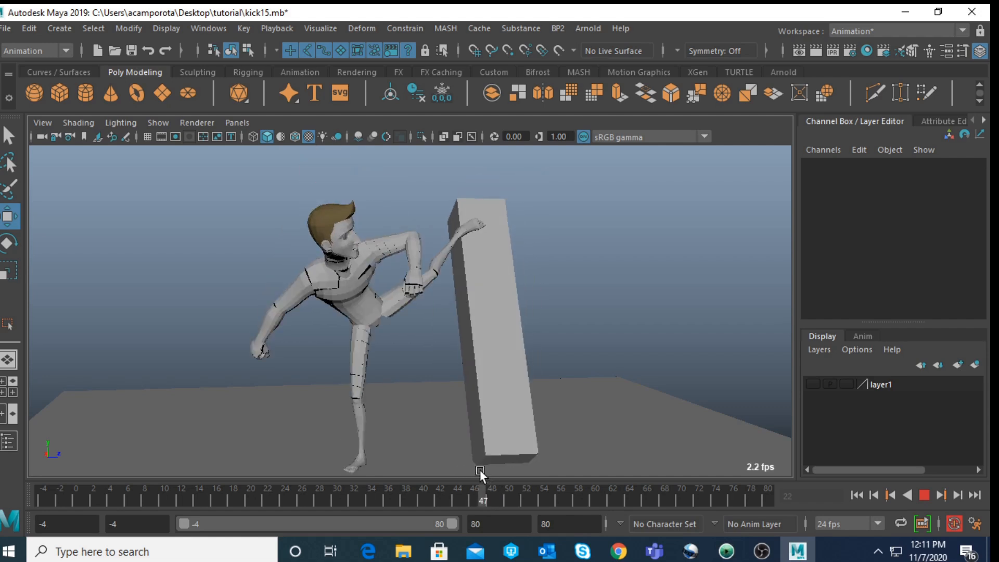
{"action": "key", "text": "Escape"}
{"action": "key", "text": "alt+v"}
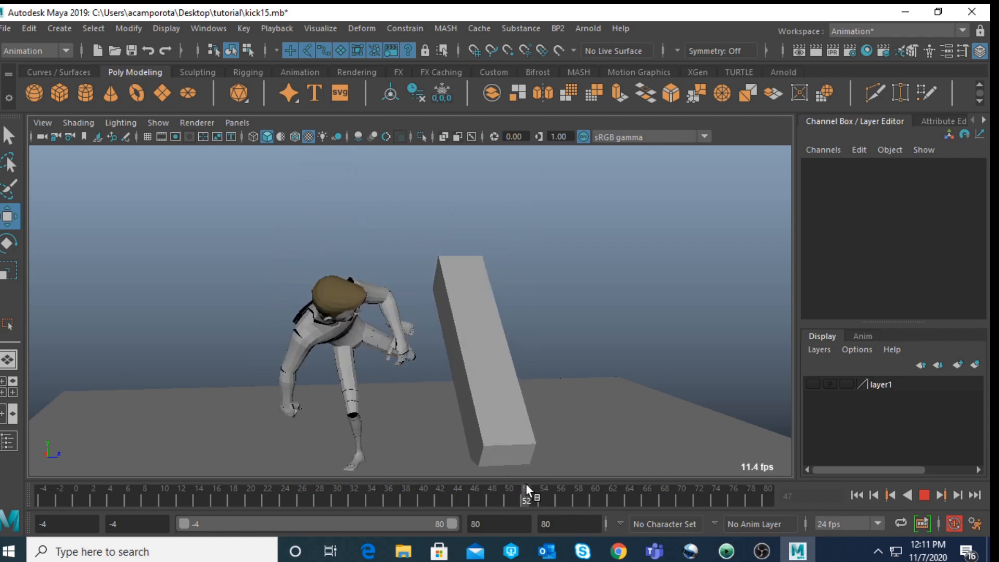
Examine the character's recovery after the kick by scrubbing from frame 53 to frame 69, and play back the full animation
{"action": "key", "text": "Escape"}
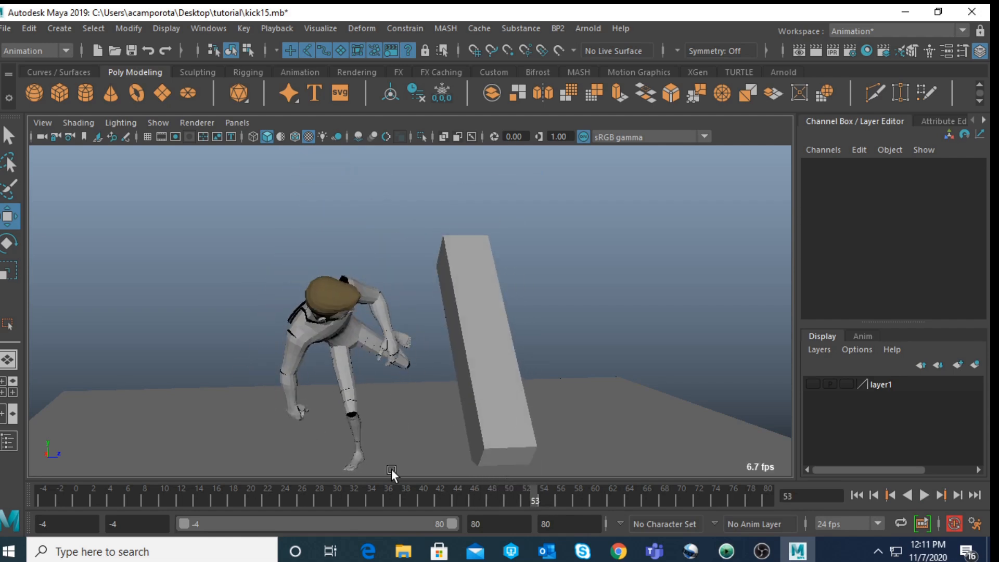
{"action": "key", "text": "alt+v"}
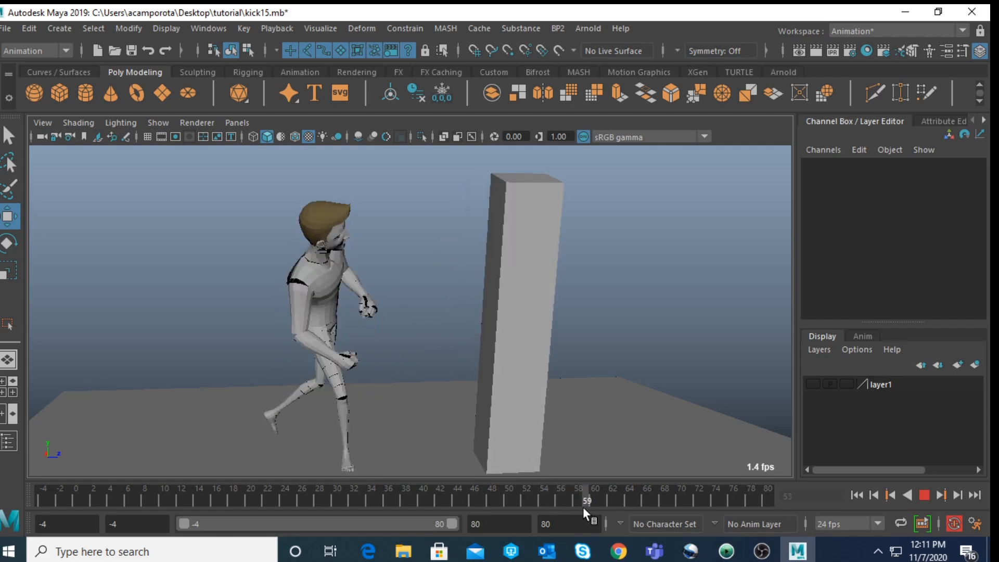
{"action": "key", "text": "Escape"}
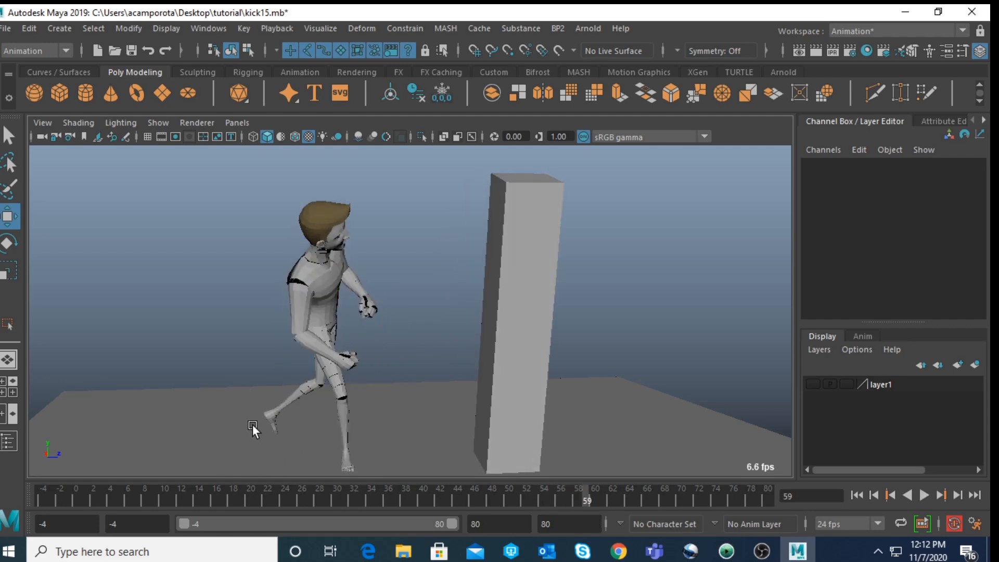
{"action": "key", "text": "alt+v"}
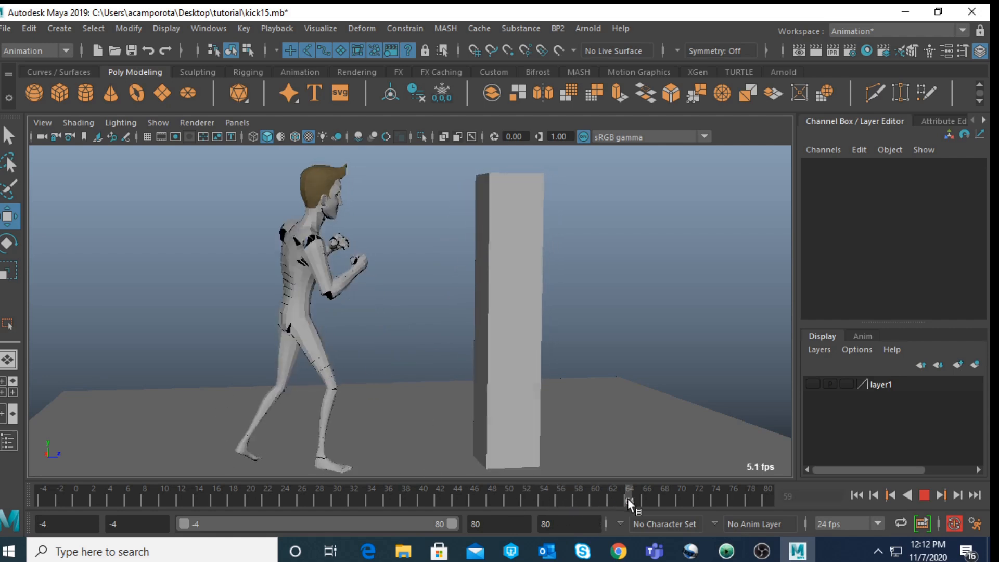
{"action": "left_click_drag", "start_coordinate": [654, 500], "coordinate": [671, 503]}
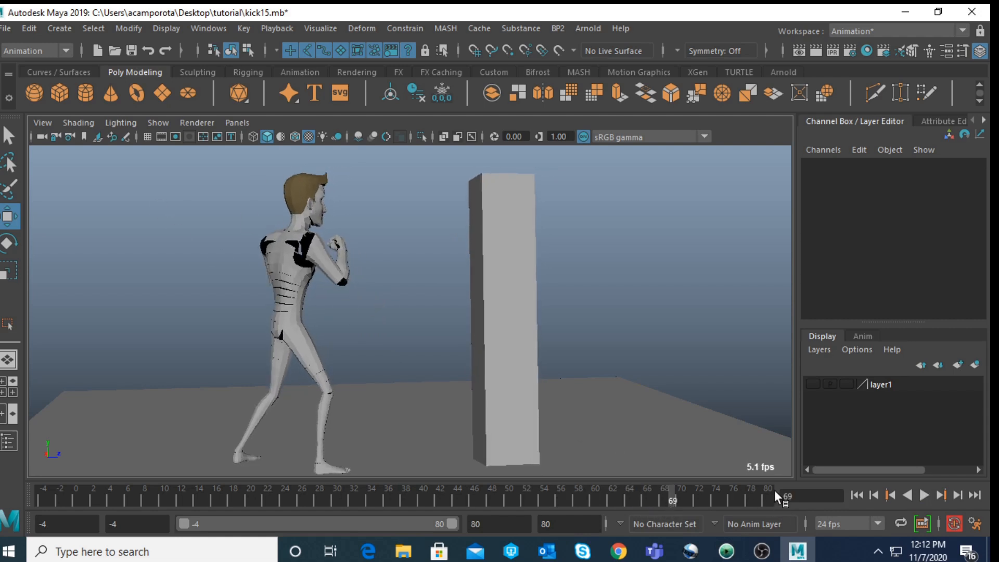
{"action": "left_click", "coordinate": [921, 496]}
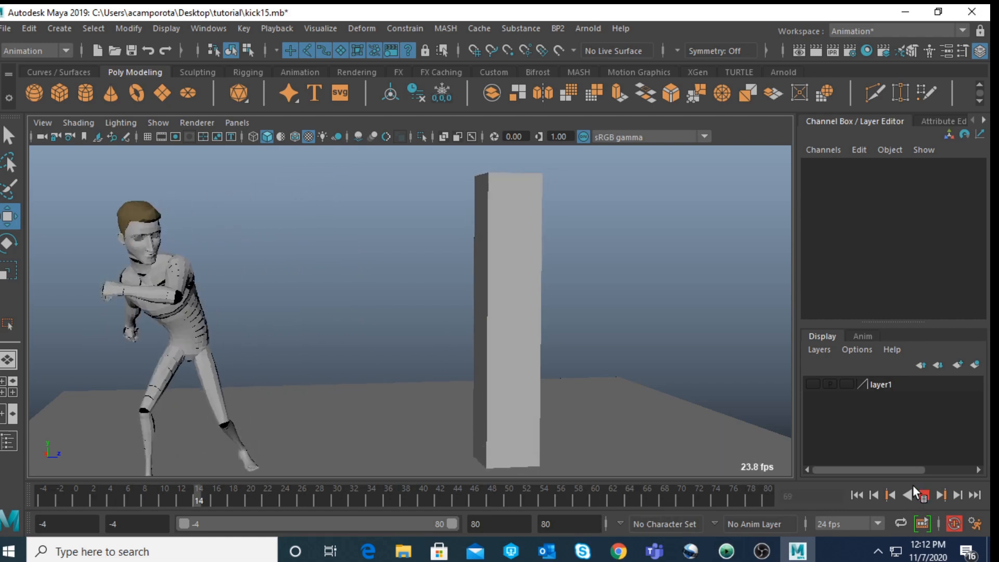